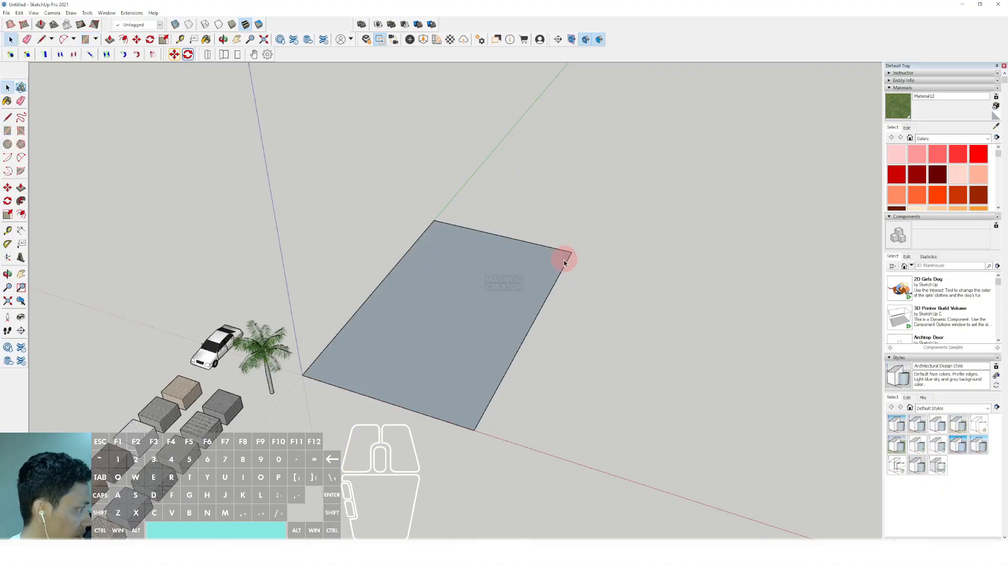
Push/Pull the rectangular face upward into a thin floor slab.
scroll(466, 328, up, 3)
scroll(409, 367, up, 3)
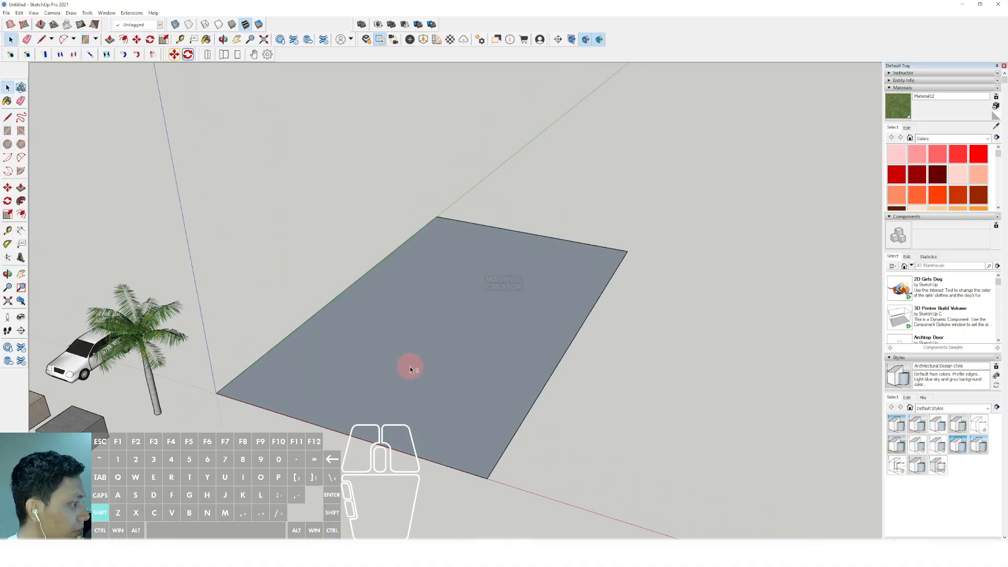
scroll(395, 382, up, 3)
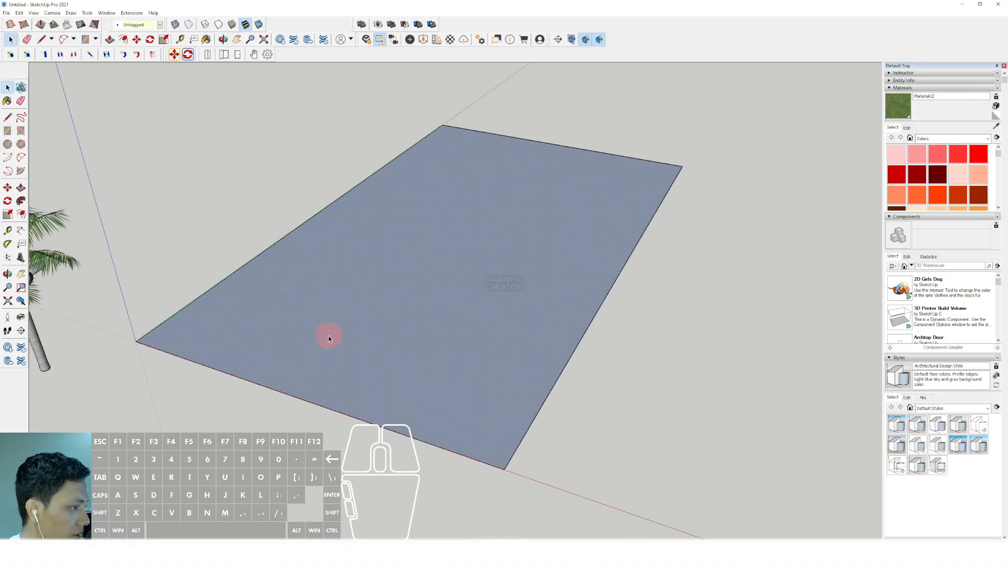
click(21, 187)
click(205, 327)
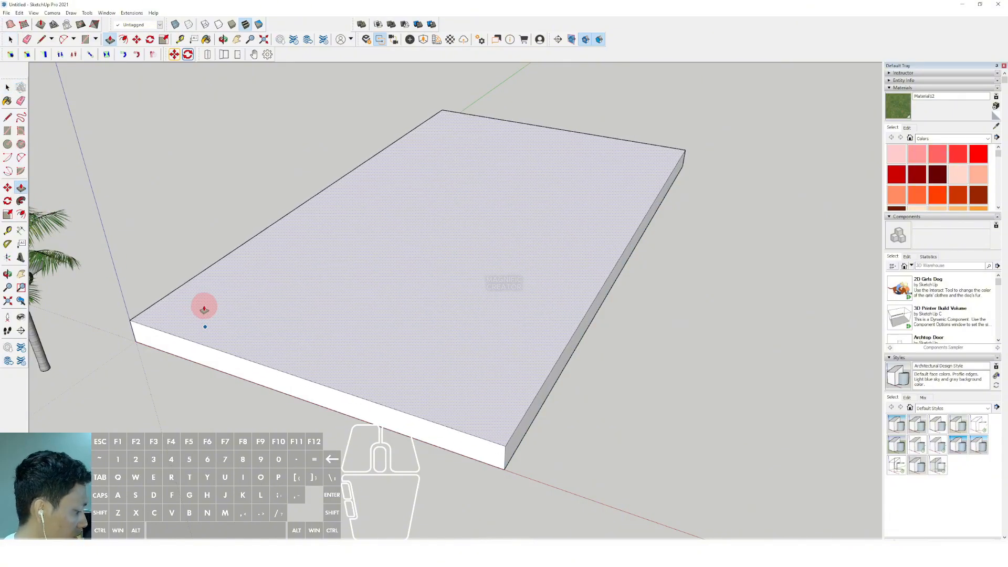
key(space)
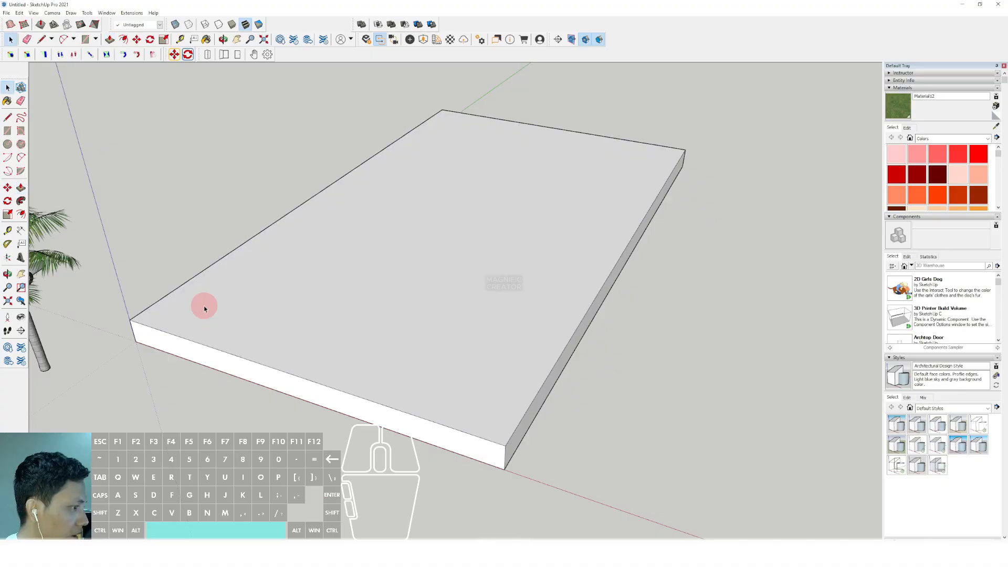
Turn the whole floor slab into a component, keeping the default definition settings.
scroll(311, 391, down, 1)
click(386, 330)
right_click(386, 330)
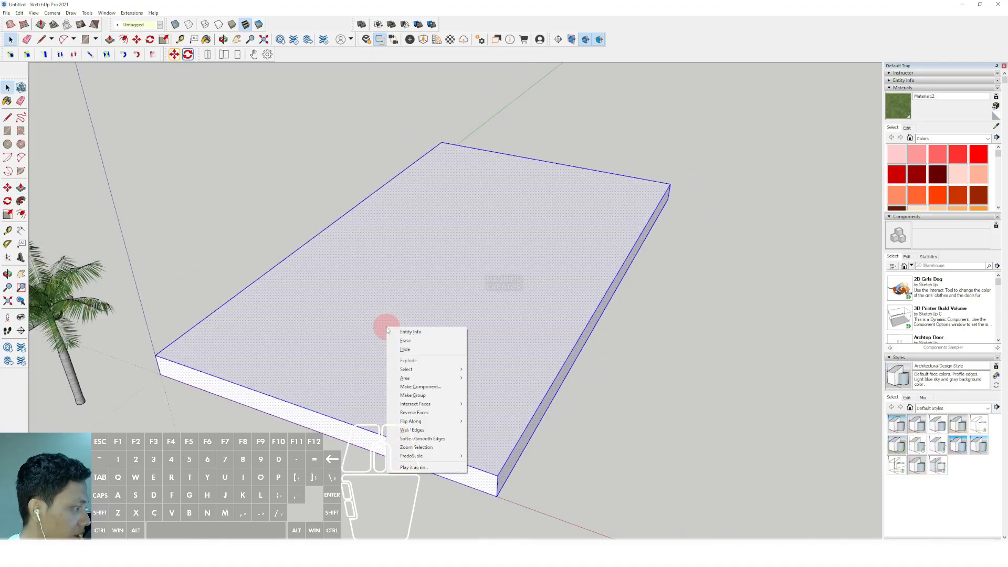
click(405, 383)
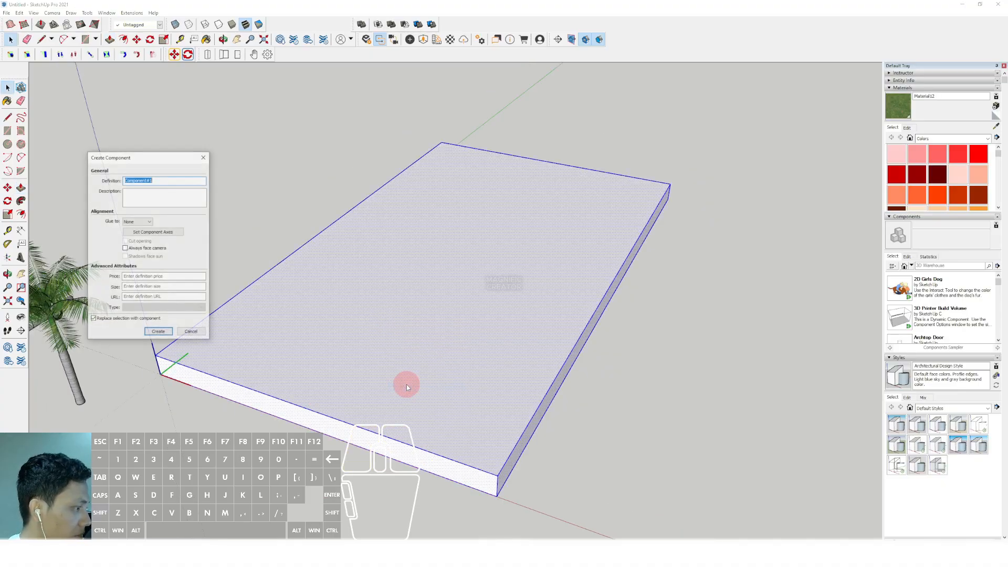
click(158, 333)
Copy the slab component straight up along the blue axis to place a second floor above it.
middle_drag(349, 361, 368, 338)
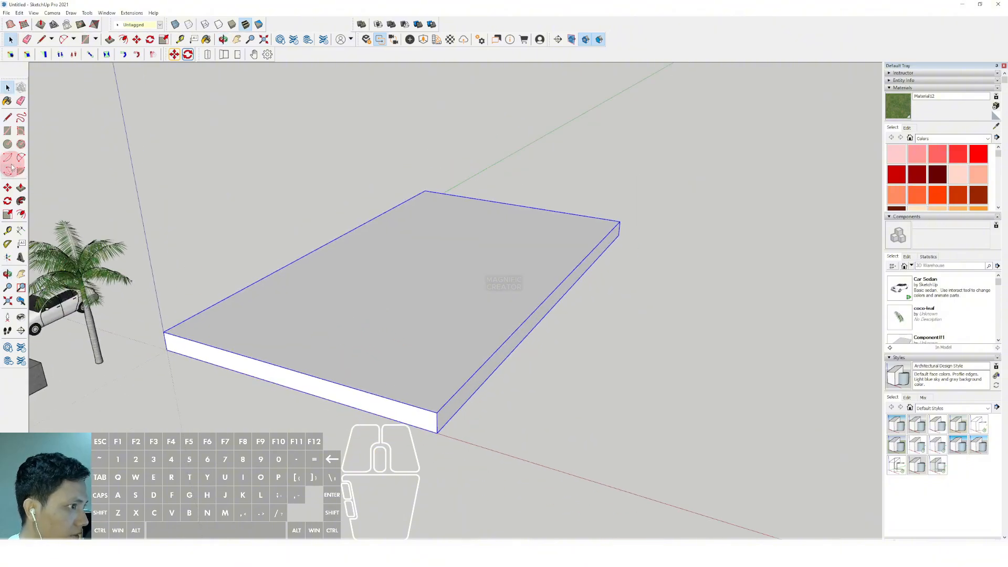
click(7, 190)
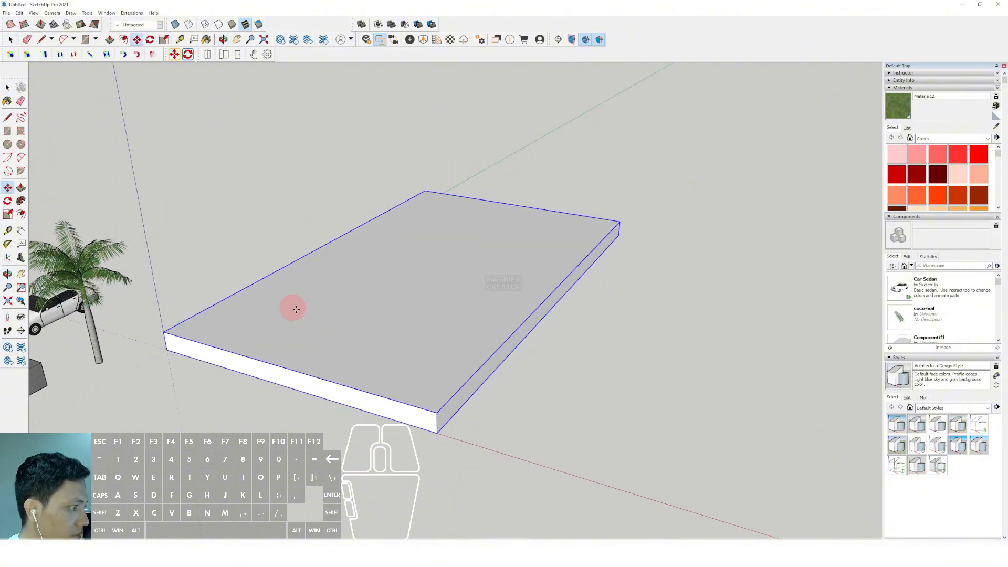
click(437, 431)
key(ctrl)
scroll(434, 395, up, 4)
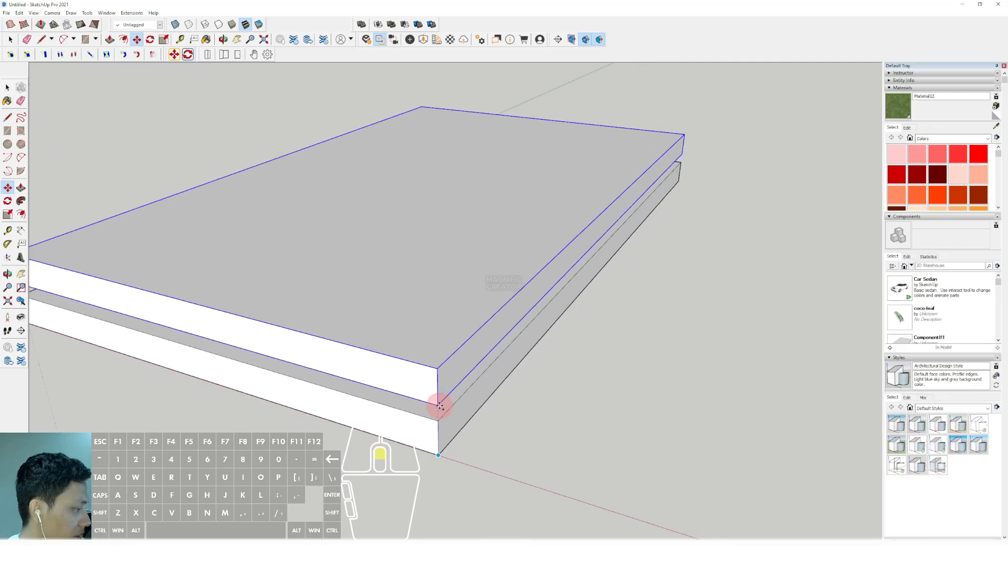
scroll(437, 416, down, 2)
scroll(437, 419, down, 3)
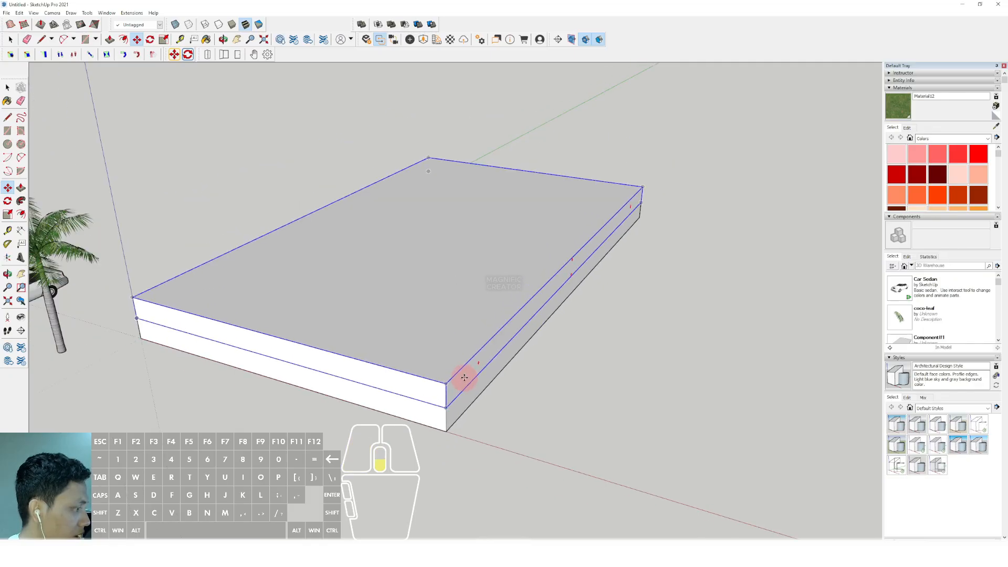
scroll(435, 399, up, 1)
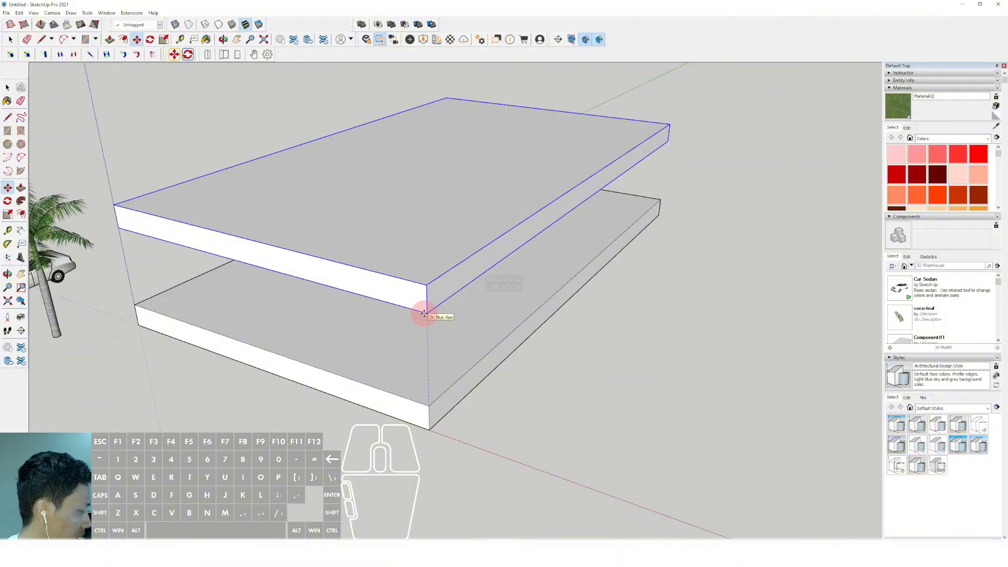
key(Return)
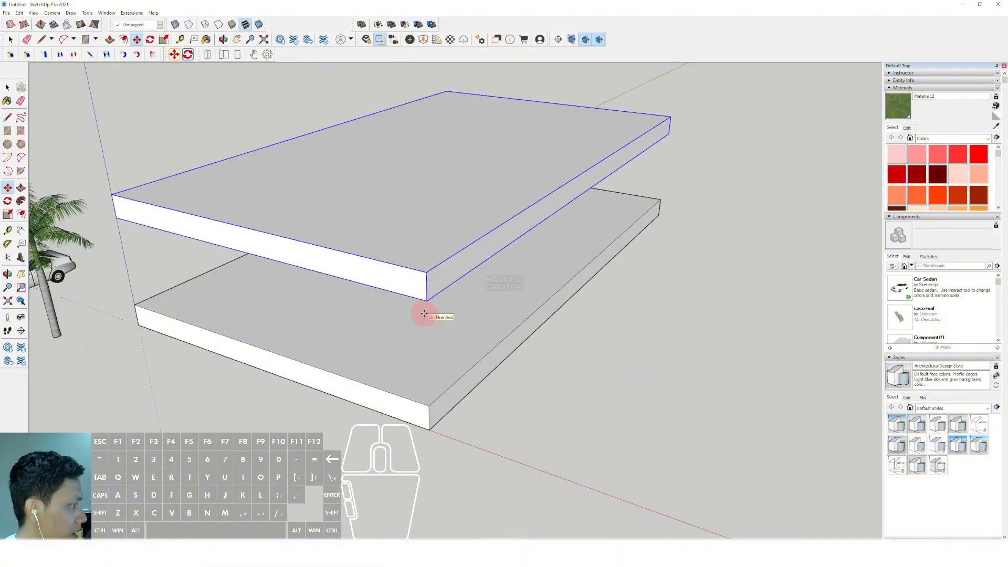
key(space)
Copy the upper slab upward repeatedly at even floor spacing until five slabs are stacked.
scroll(426, 323, down, 1)
shift+middle_drag(420, 325, 440, 354)
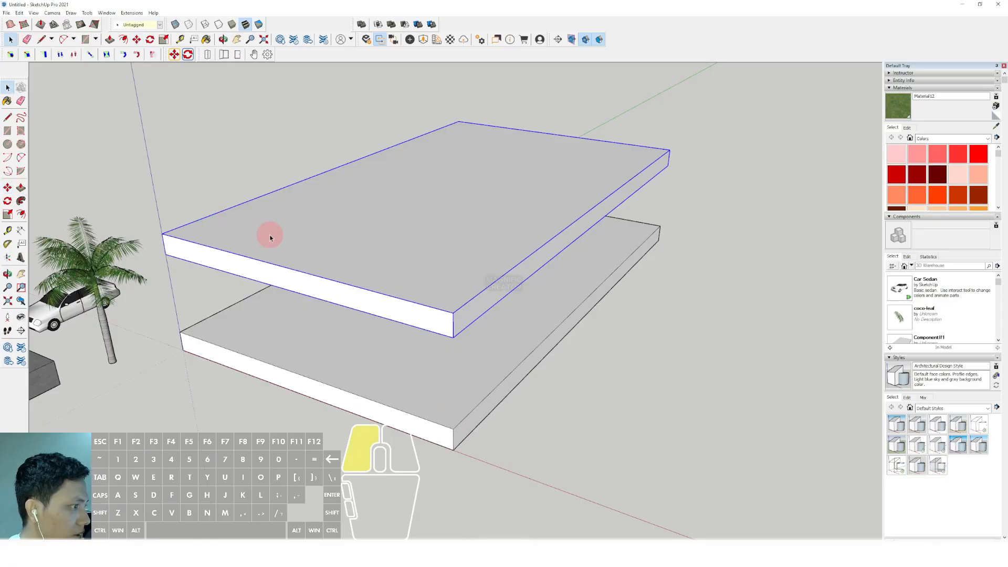
scroll(378, 256, up, 1)
key(space)
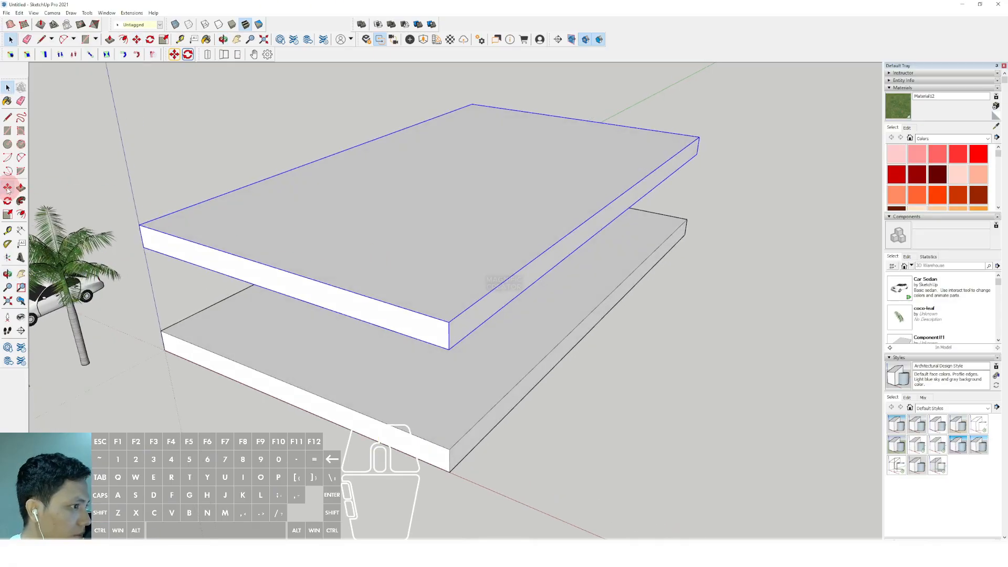
click(450, 452)
key(ctrl)
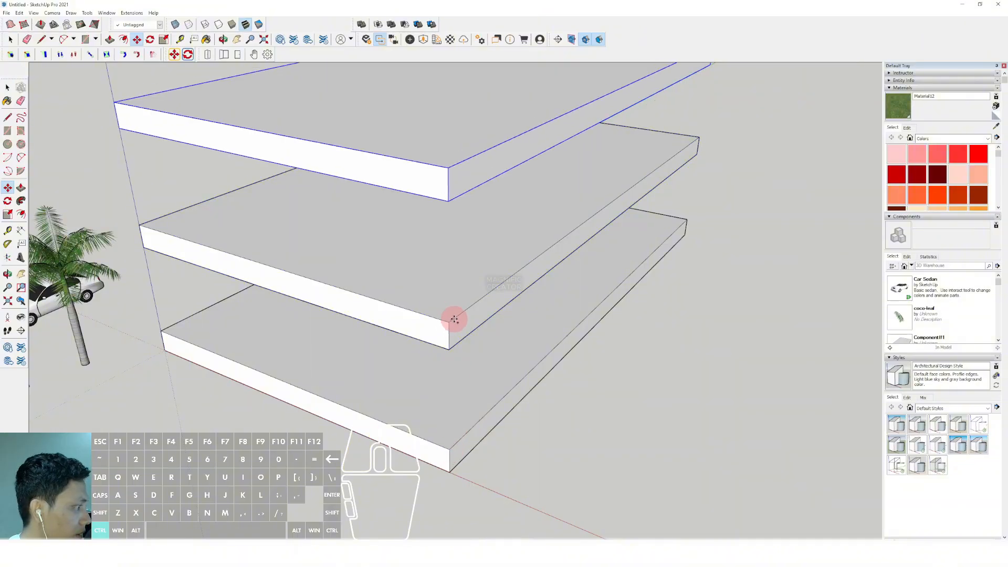
scroll(449, 321, down, 3)
middle_drag(450, 218, 408, 335)
key(m)
click(410, 231)
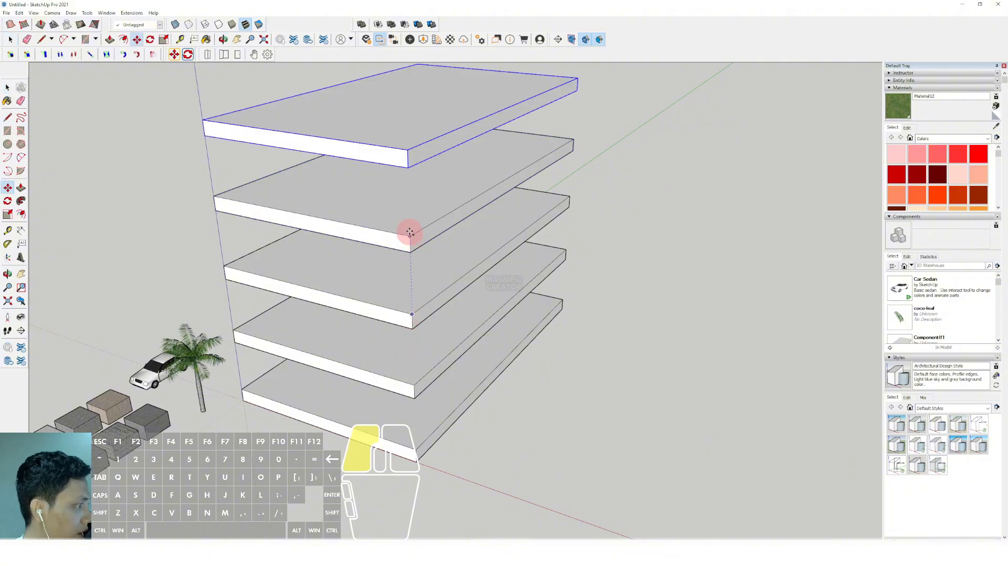
middle_drag(409, 232, 376, 213)
key(space)
Make the lowest slab component unique from the other floors.
scroll(426, 326, up, 2)
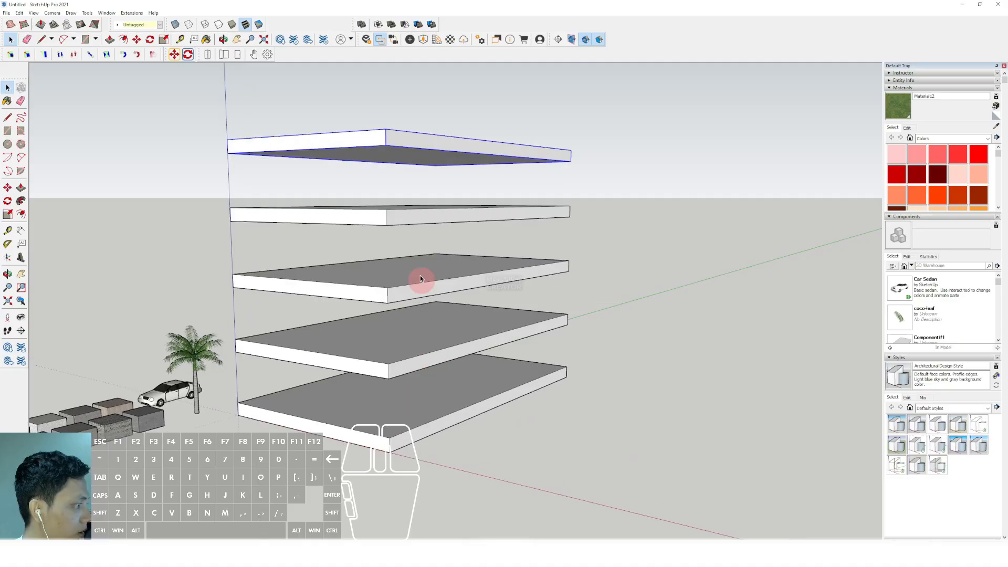
scroll(447, 407, up, 2)
scroll(436, 327, down, 3)
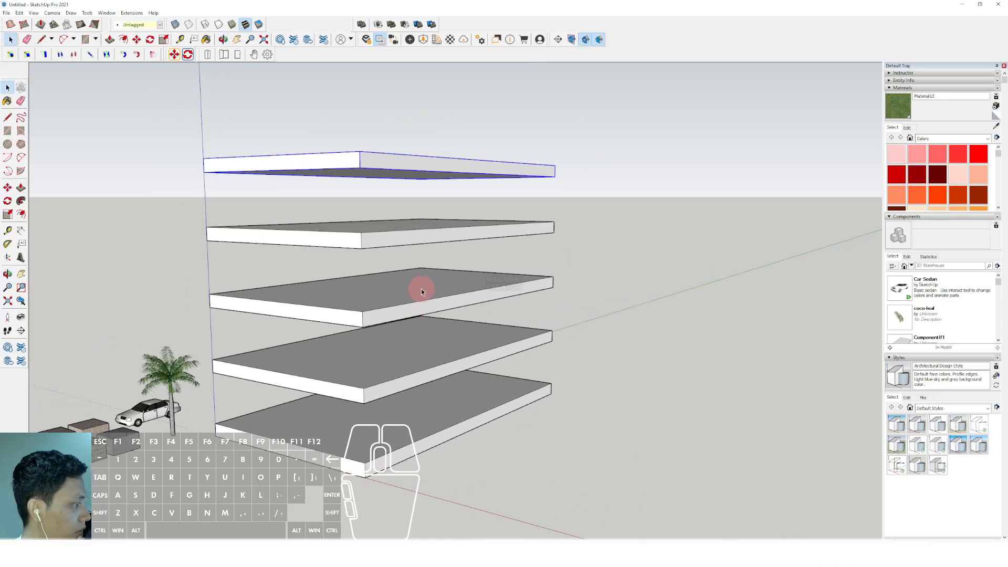
middle_drag(421, 288, 394, 237)
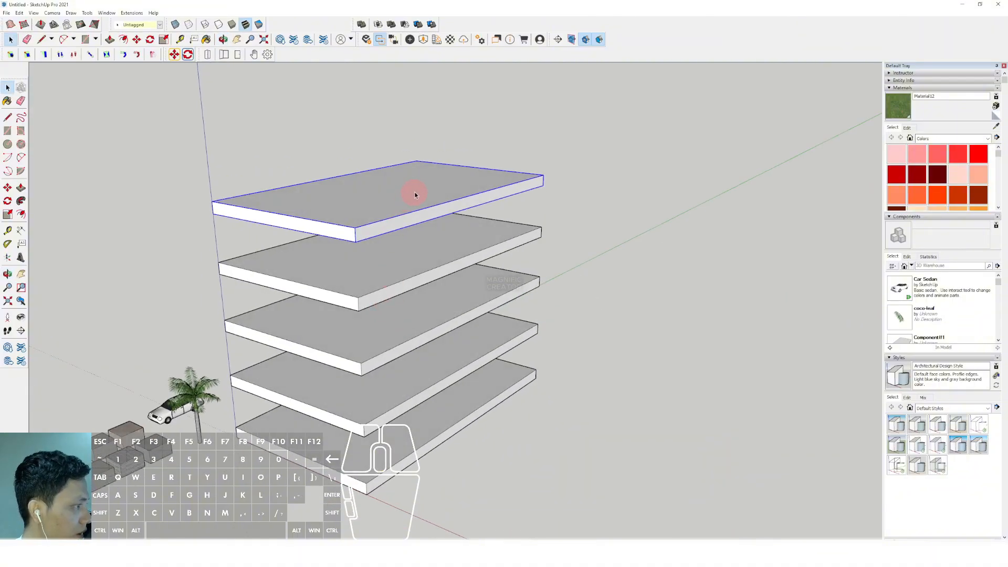
scroll(415, 195, down, 1)
scroll(439, 401, up, 3)
click(448, 384)
right_click(447, 386)
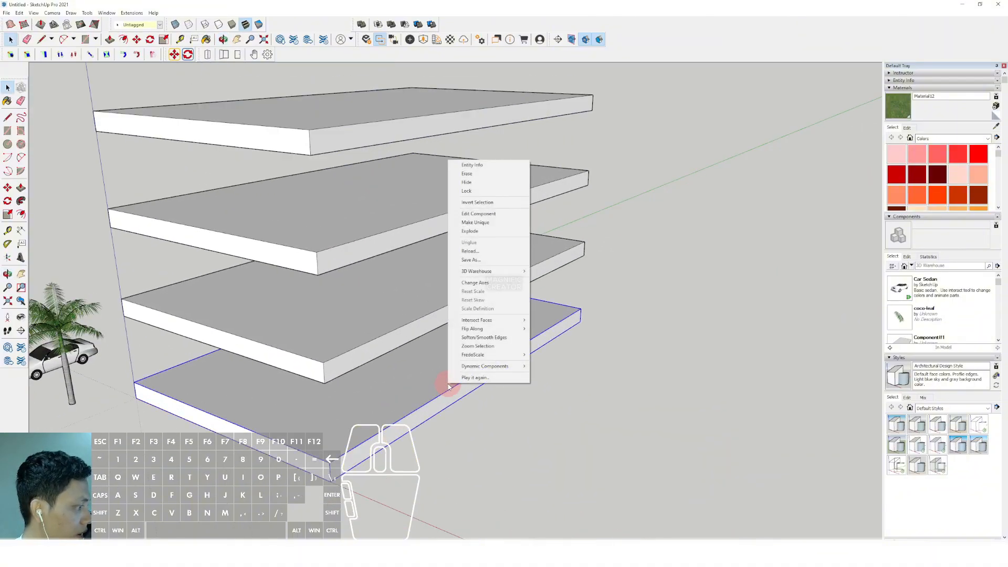
click(476, 224)
Open the lowest slab for editing and offset its top face outline outward to form a surrounding border.
scroll(375, 398, down, 2)
shift+middle_drag(373, 399, 427, 333)
double_click(427, 333)
scroll(433, 336, up, 4)
key(f)
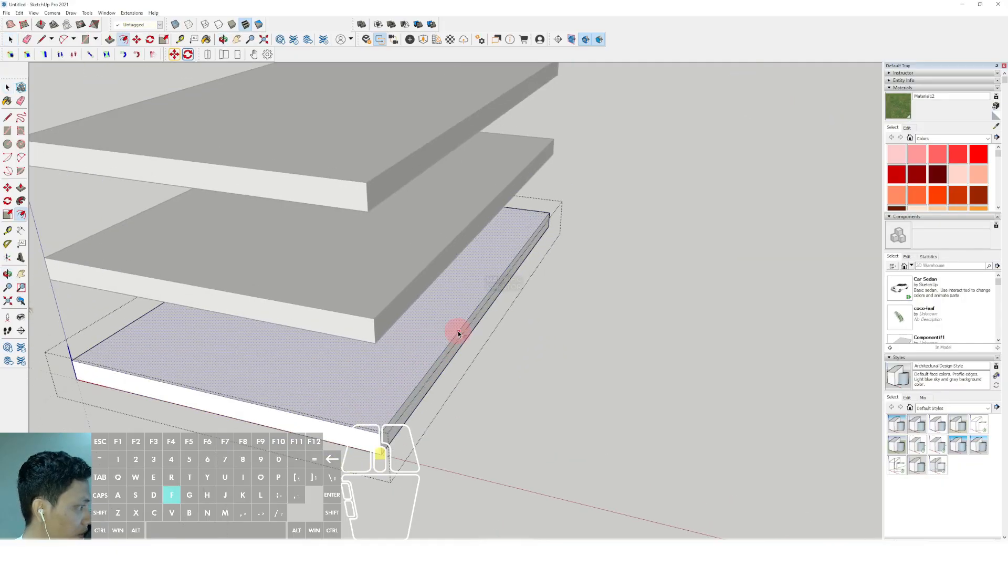
click(459, 331)
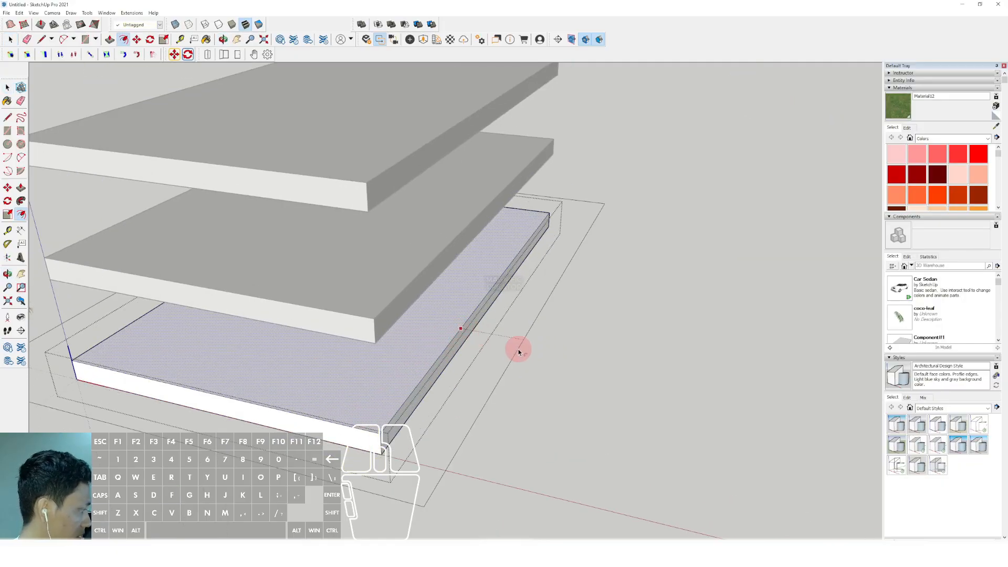
key(Return)
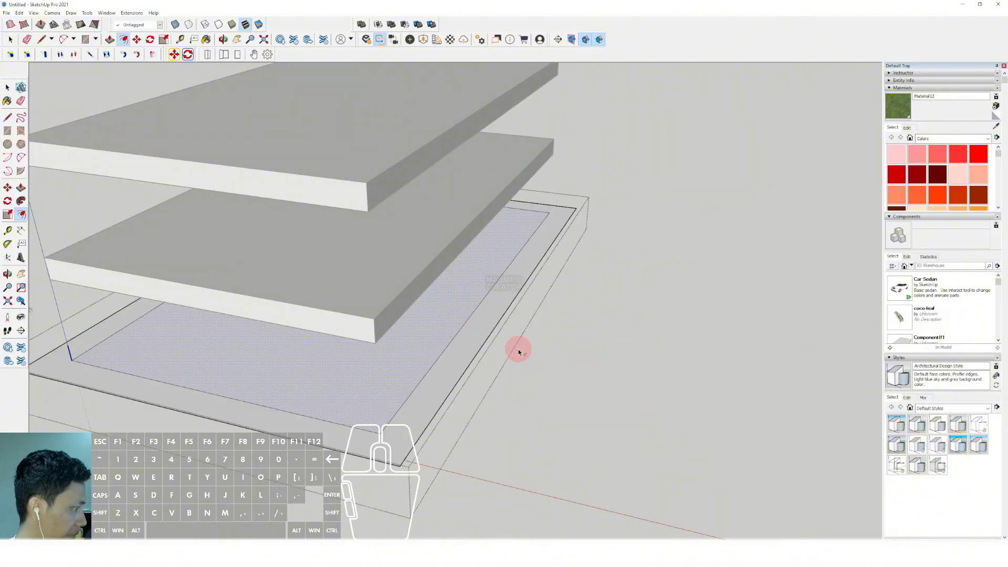
Push/Pull the border of the lowest slab to give it thickness, setting its top slightly below the inner floor.
middle_drag(443, 239, 447, 290)
key(p)
key(space)
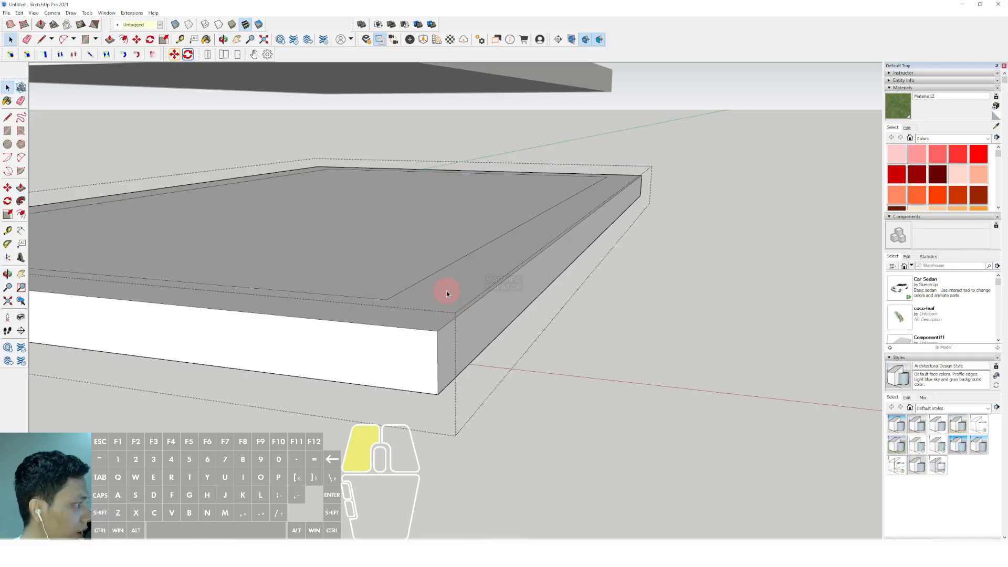
key(p)
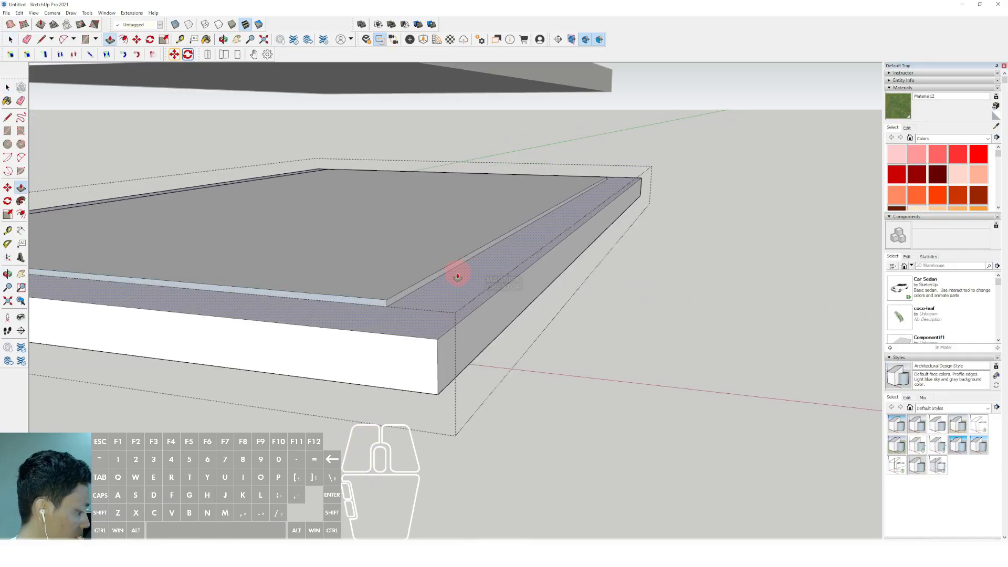
key(space)
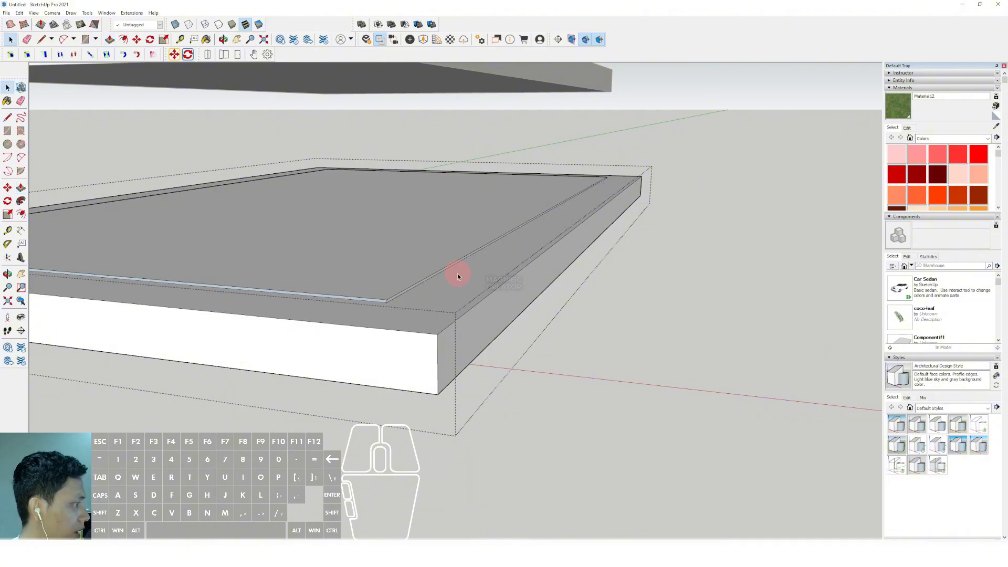
Draw a small rotated rectangle at the front corner of the top slab as the column outline.
scroll(457, 273, down, 6)
middle_drag(550, 365, 398, 273)
scroll(332, 226, up, 3)
middle_drag(333, 219, 308, 297)
scroll(270, 243, up, 2)
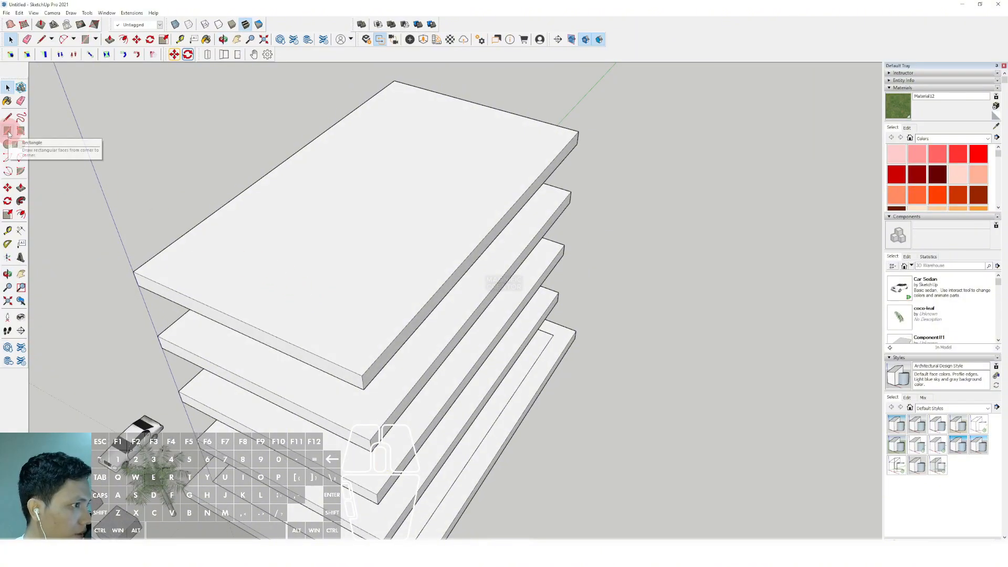
click(21, 131)
scroll(372, 351, up, 2)
scroll(373, 350, up, 2)
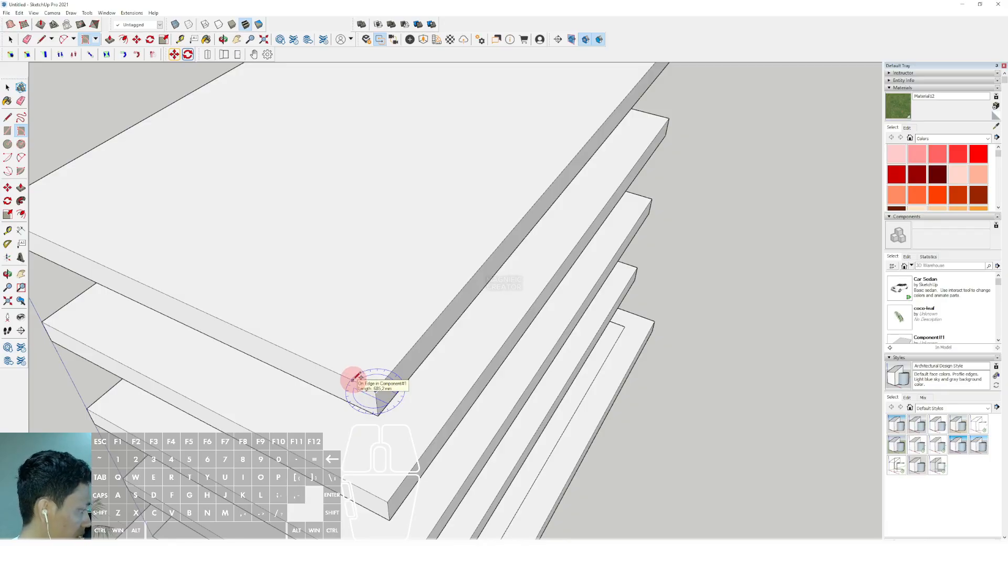
click(355, 377)
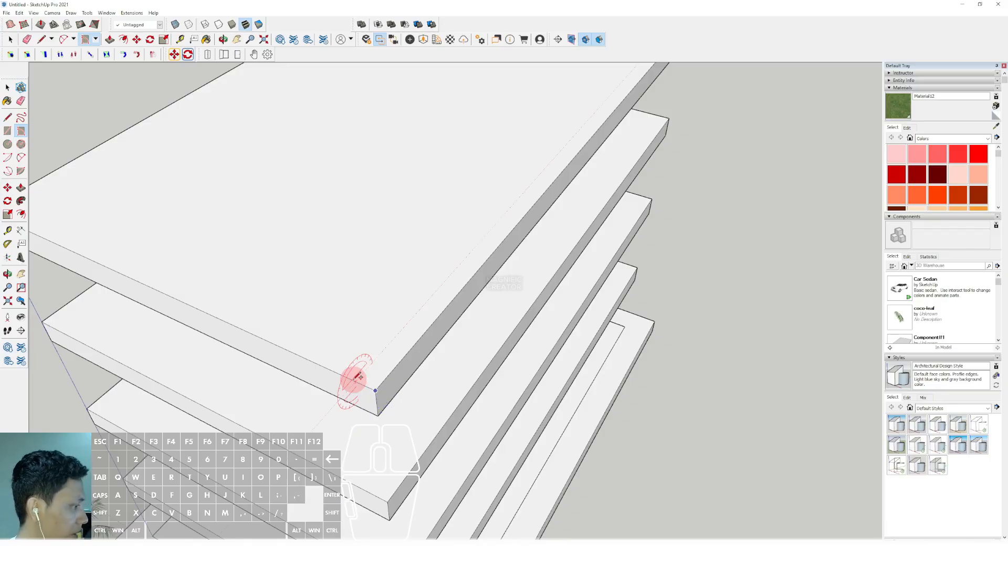
click(389, 352)
scroll(390, 363, down, 2)
scroll(380, 378, up, 2)
Push/Pull the corner rectangle down through all floors to the base slab to form a column.
click(390, 363)
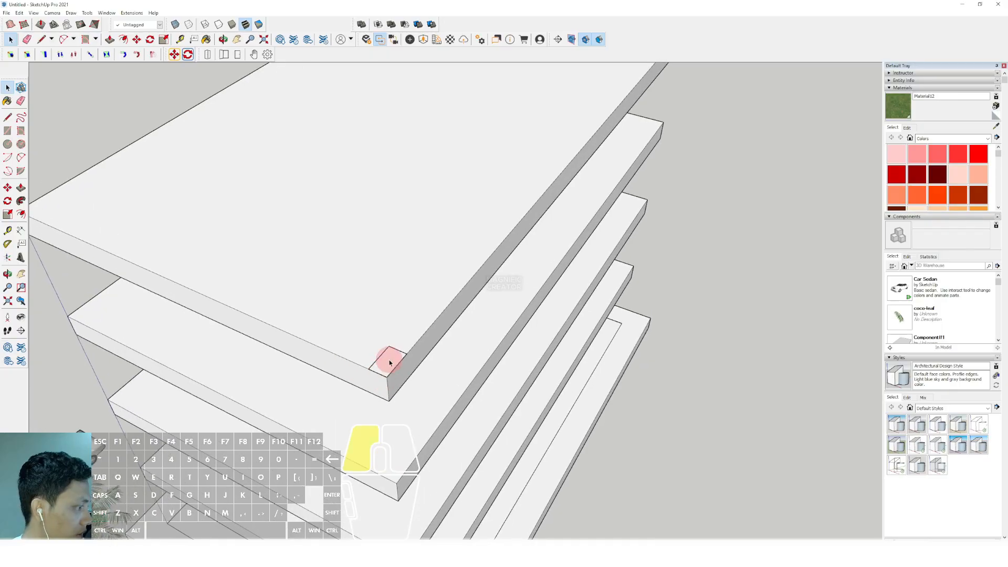
key(p)
click(399, 355)
scroll(412, 293, down, 3)
shift+middle_drag(407, 389, 384, 296)
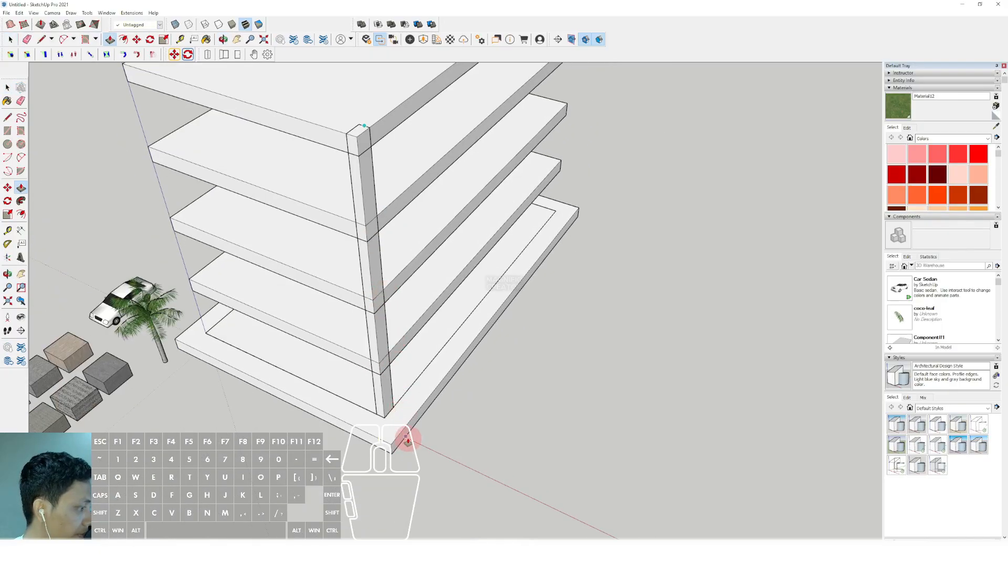
click(407, 440)
key(space)
Group the full-height corner column and convert the group into a component.
scroll(371, 288, up, 5)
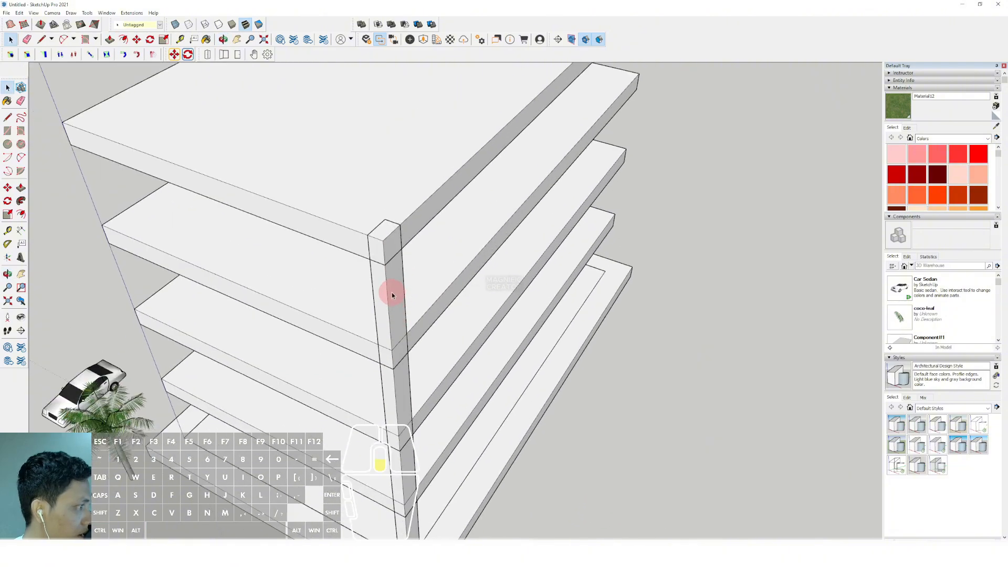
scroll(391, 293, down, 2)
middle_drag(392, 293, 399, 255)
triple_click(401, 256)
right_click(400, 257)
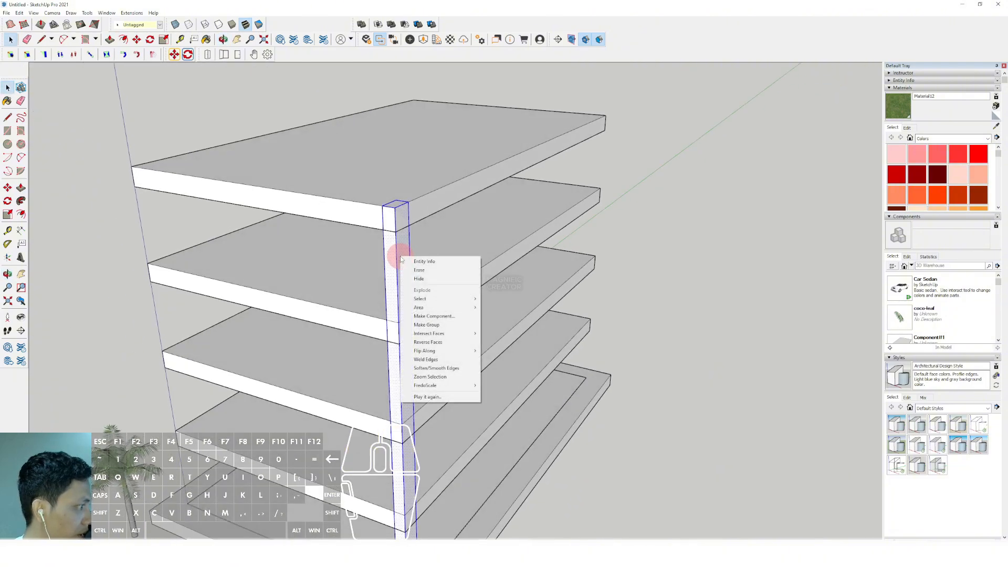
click(420, 325)
scroll(401, 254, up, 2)
right_click(403, 261)
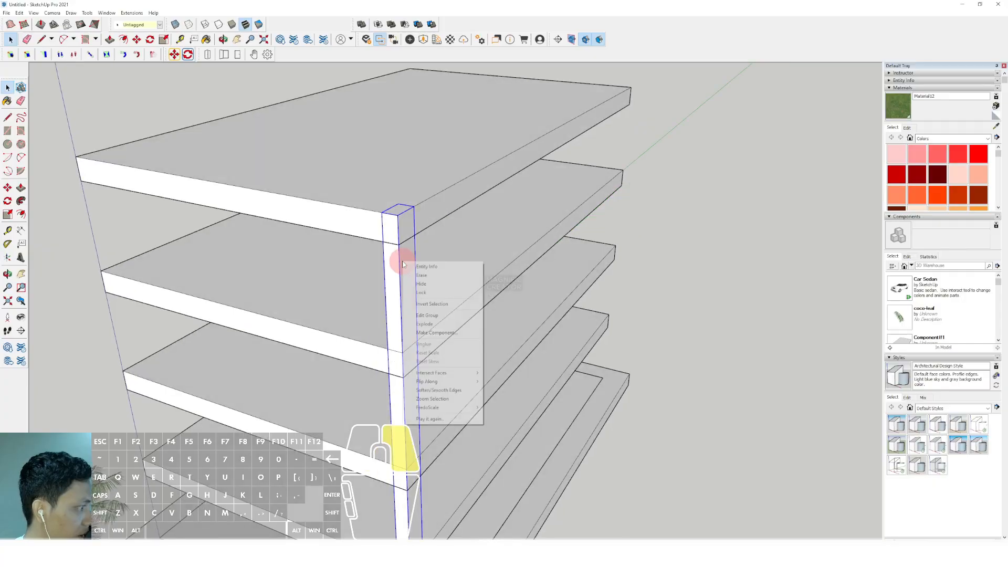
click(425, 333)
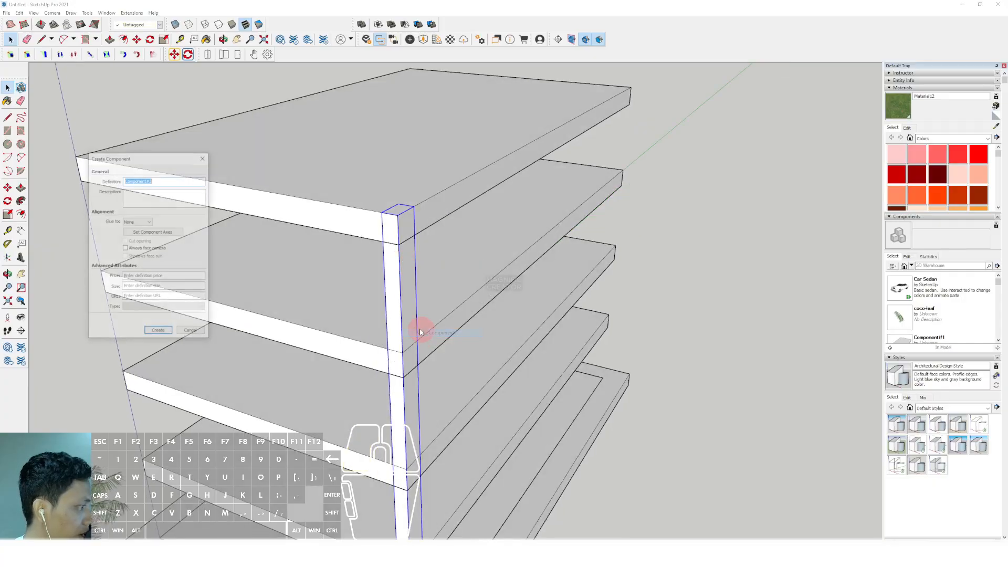
click(170, 330)
Copy the corner column to the opposite end of the front edge and divide the distance into three equal column spacings.
scroll(403, 253, up, 3)
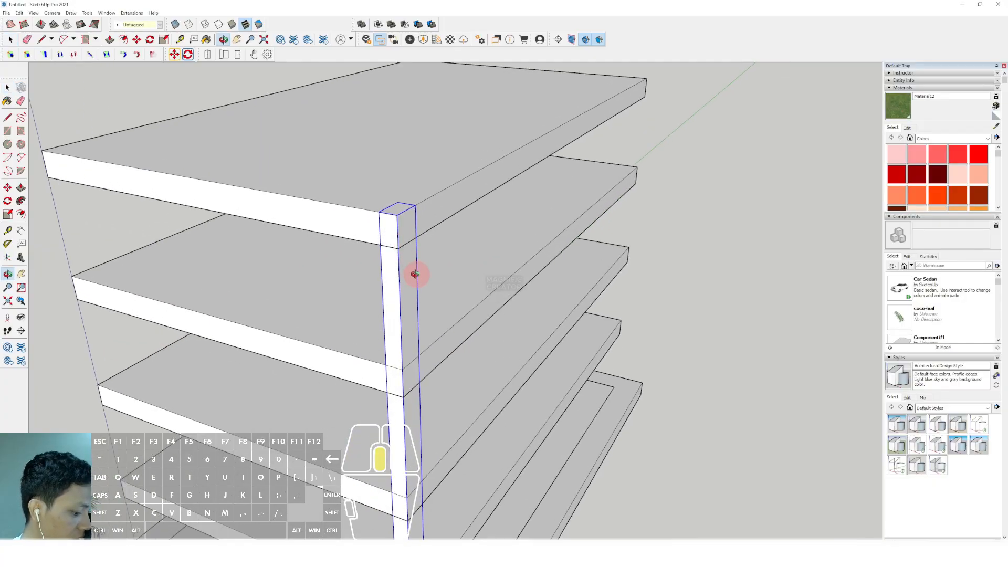
key(m)
click(388, 248)
scroll(294, 215, down, 3)
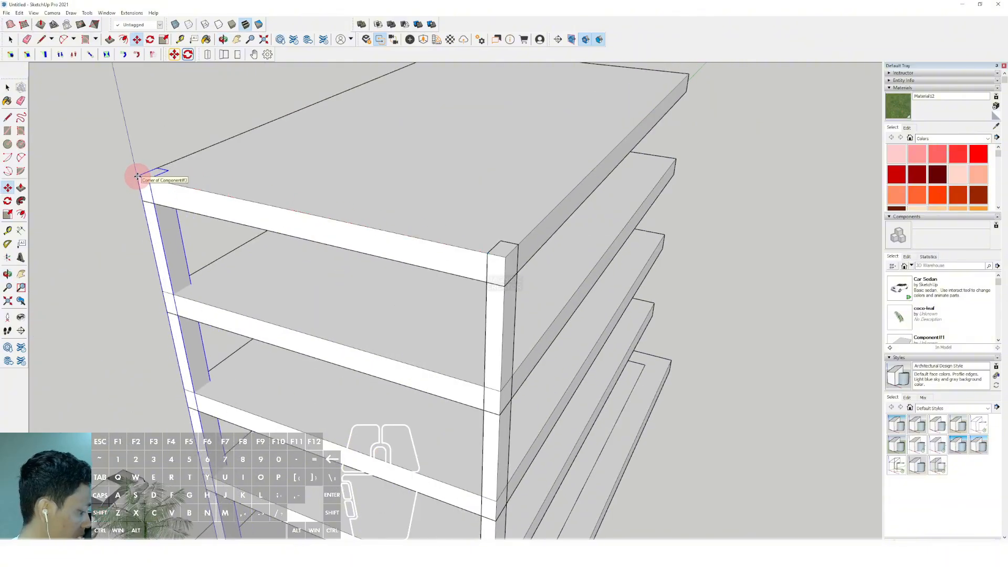
key(Return)
key(space)
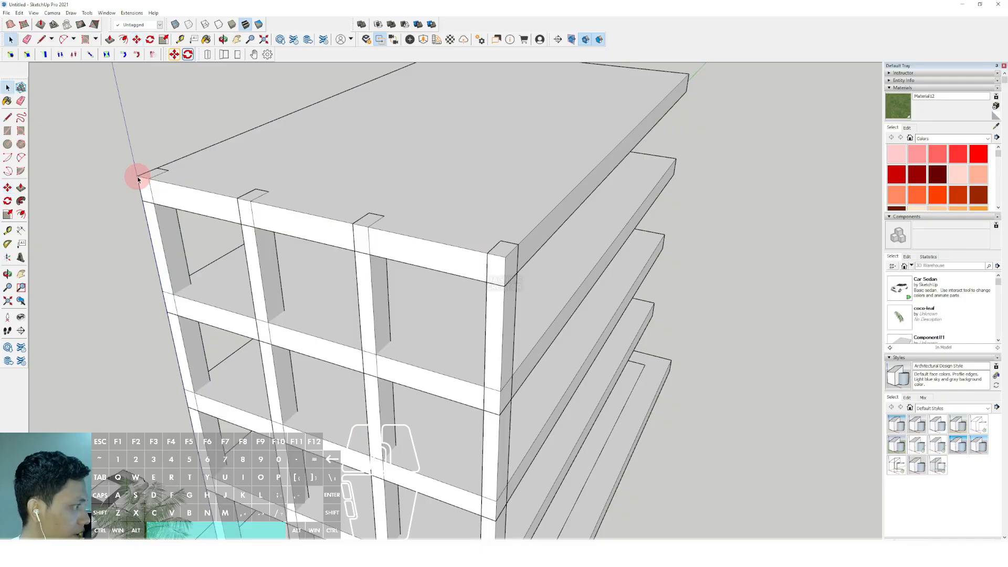
Dimension the three spacings between the four front columns on the top slab.
scroll(387, 236, up, 5)
middle_drag(148, 261, 174, 319)
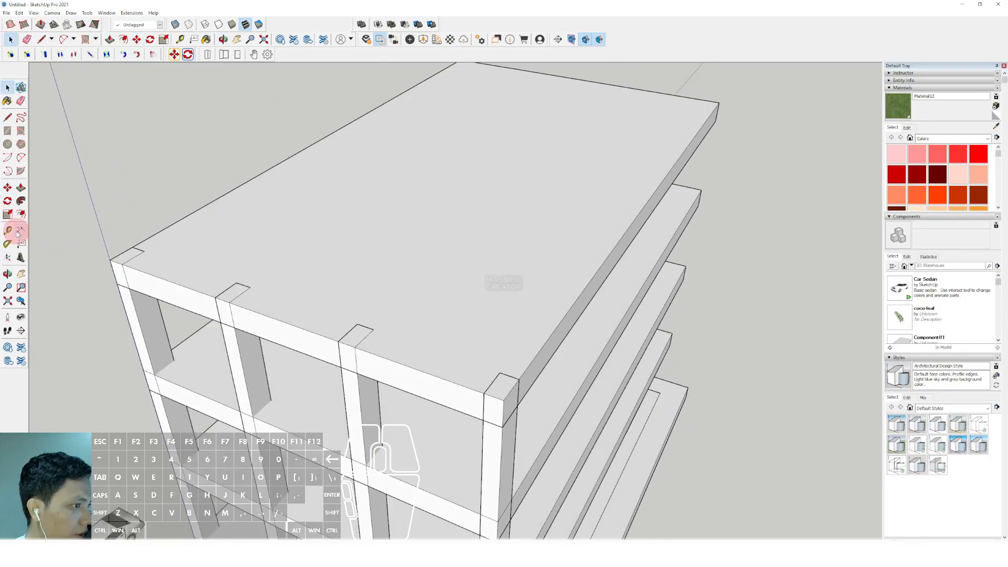
click(509, 376)
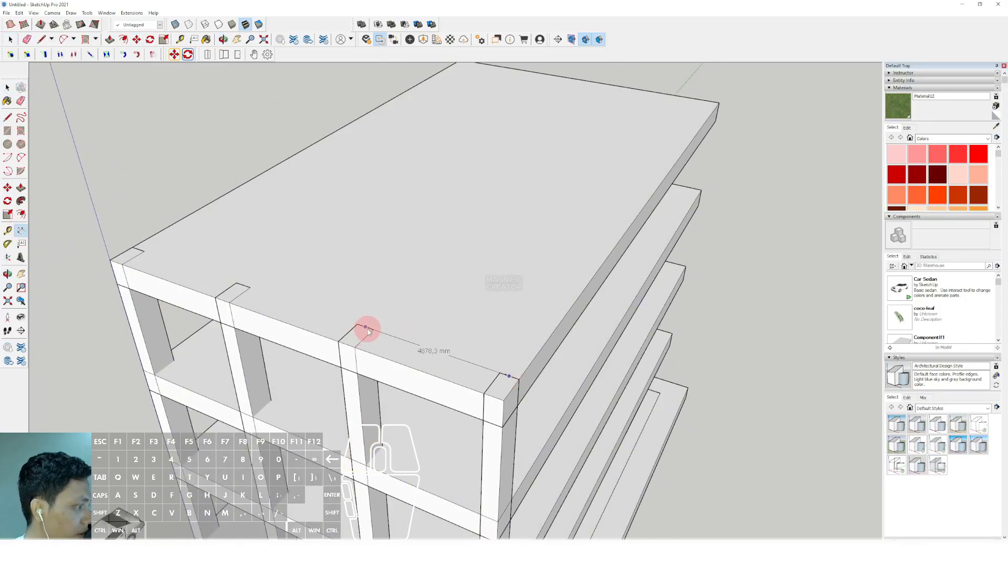
click(368, 329)
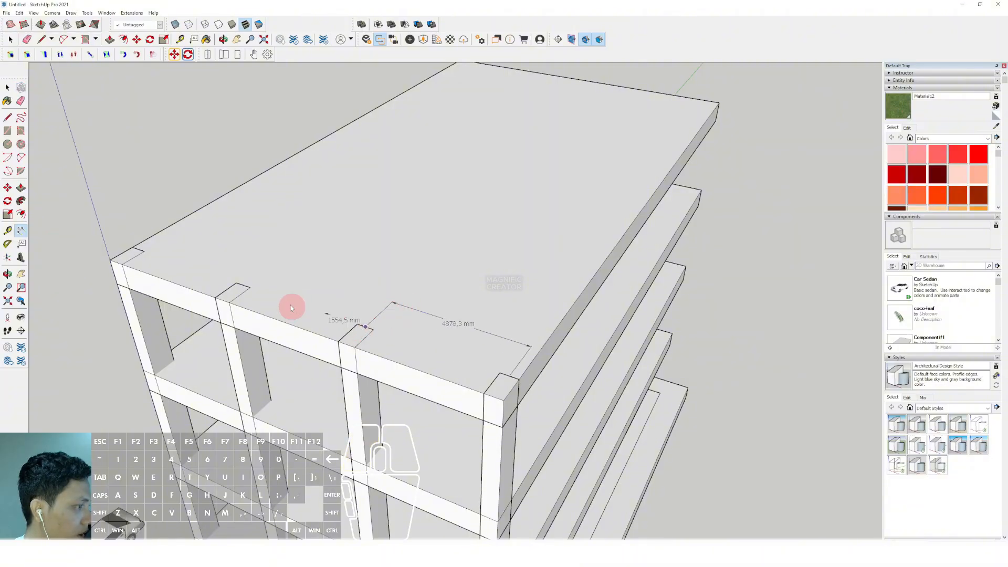
click(244, 287)
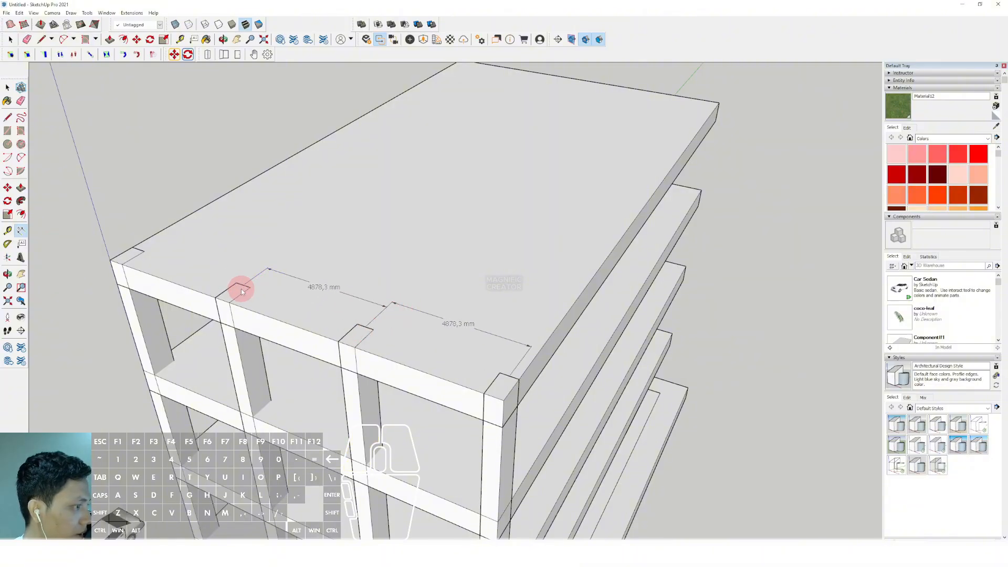
click(243, 286)
key(space)
scroll(326, 358, up, 2)
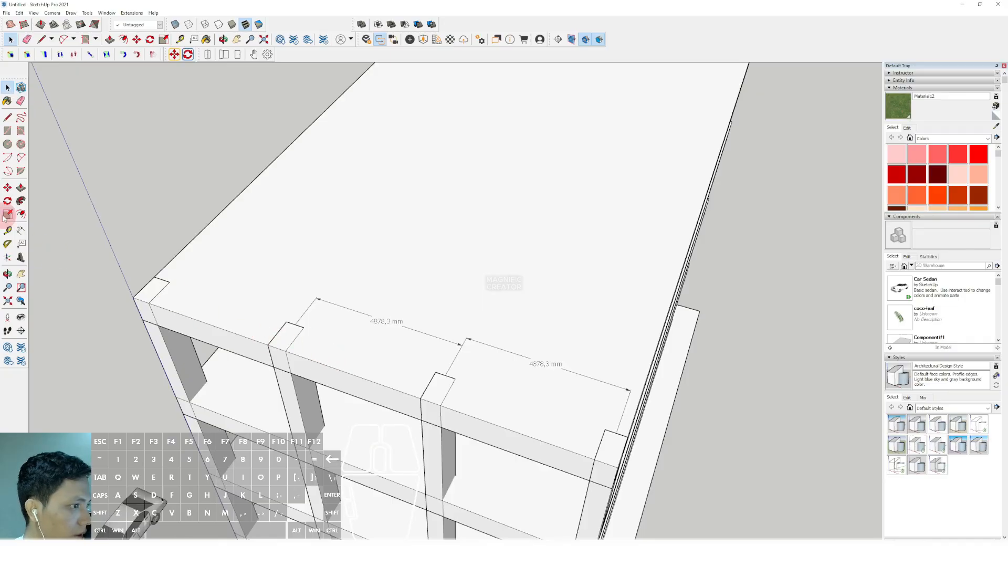
click(21, 230)
click(295, 326)
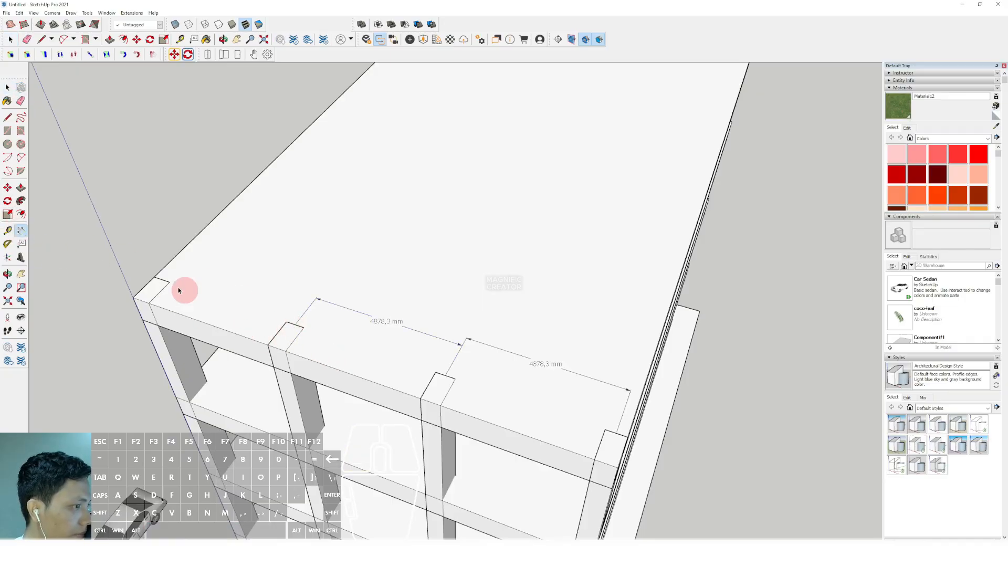
click(294, 325)
click(308, 301)
key(space)
Delete the three spacing dimensions from the top slab.
scroll(299, 298, down, 1)
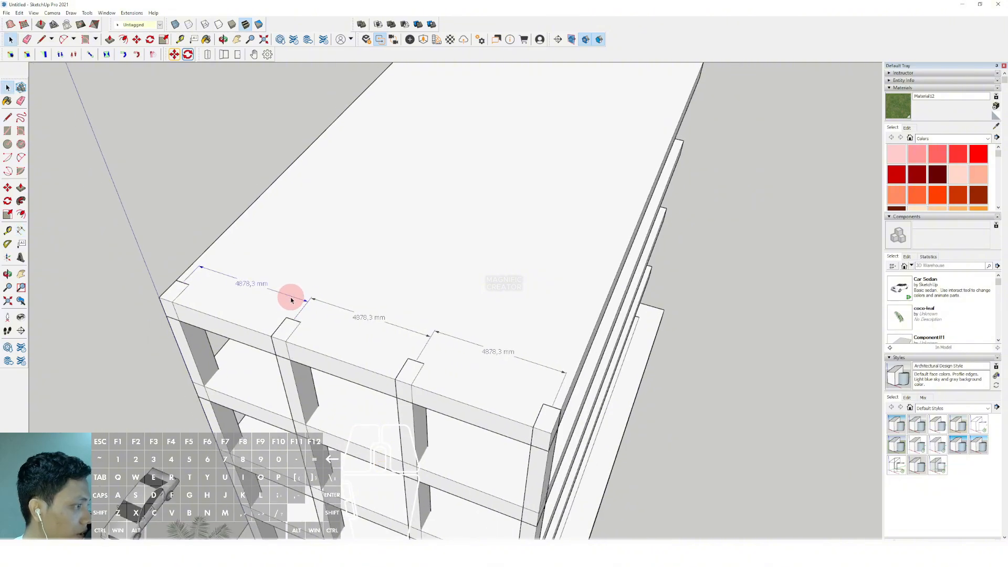
key(Delete)
click(388, 326)
click(363, 321)
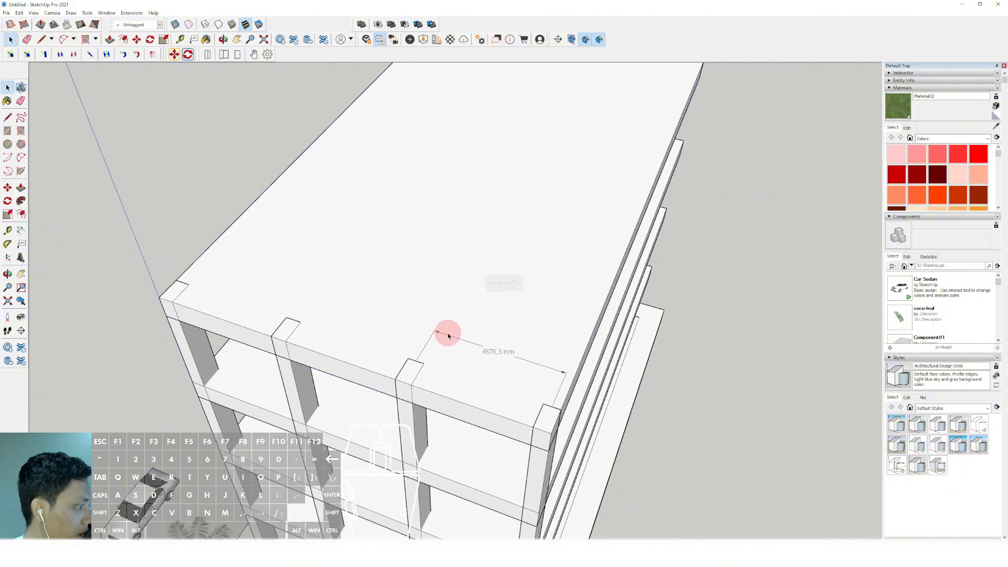
key(Delete)
Select the four front columns and rotate them a quarter turn about the corner column's outer top corner.
scroll(394, 320, down, 3)
middle_drag(337, 245, 263, 168)
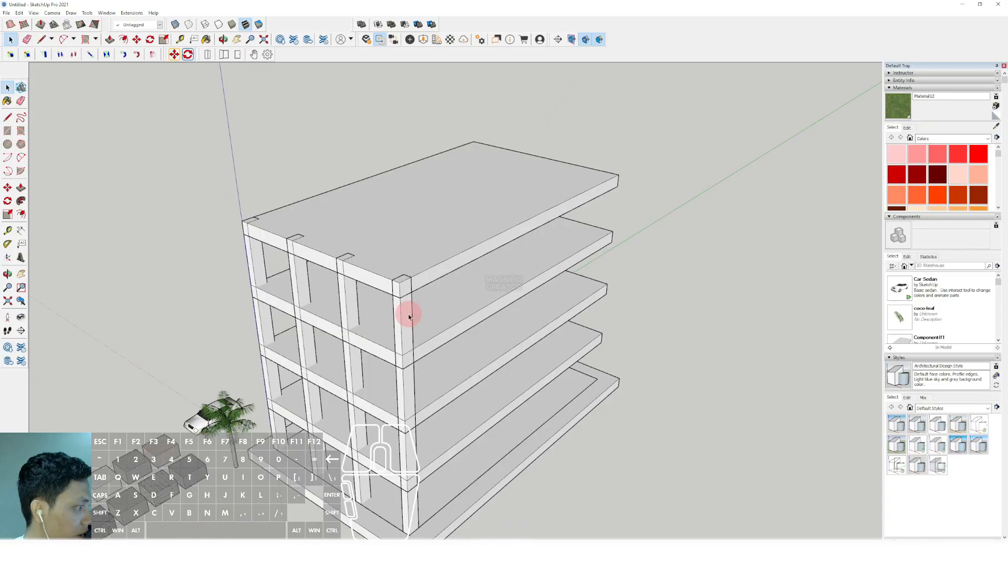
shift+click(349, 302)
shift+click(299, 285)
shift+click(254, 270)
middle_drag(255, 270, 522, 240)
scroll(344, 353, down, 3)
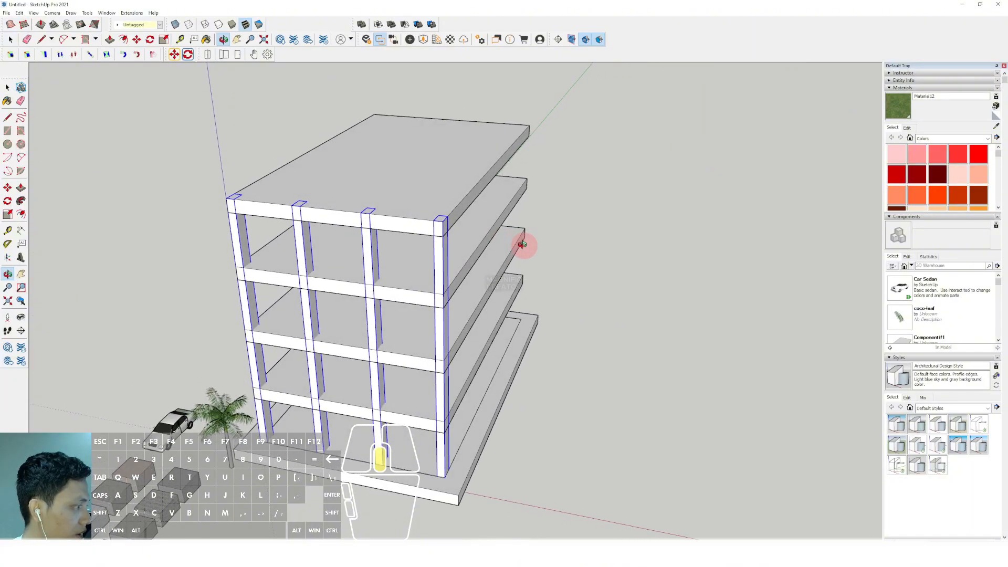
scroll(448, 288, up, 8)
scroll(440, 318, up, 2)
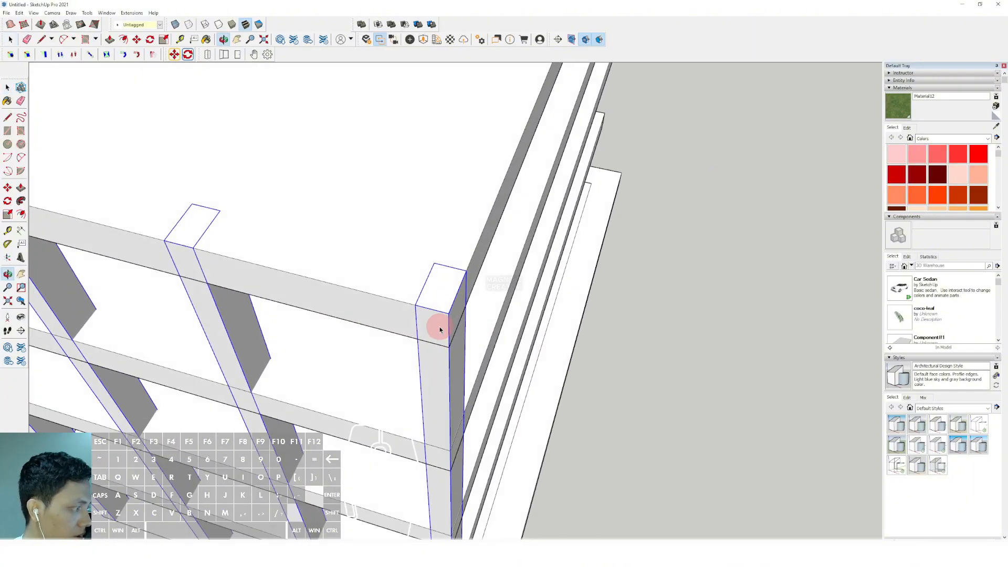
key(q)
click(449, 313)
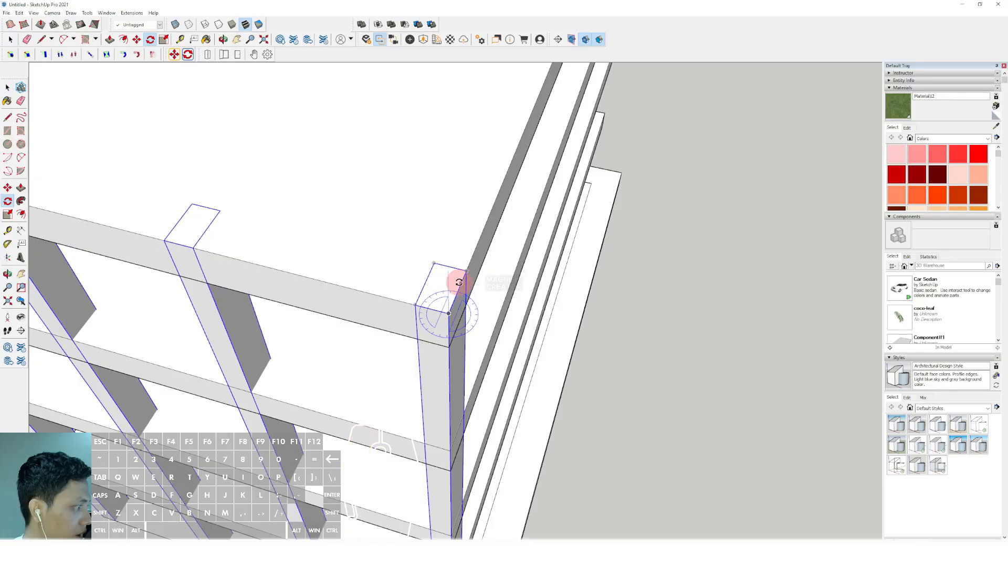
click(460, 282)
click(401, 302)
Delete the three columns standing away from the building, keeping only the rotated corner column.
key(space)
scroll(438, 302, down, 1)
scroll(437, 302, down, 3)
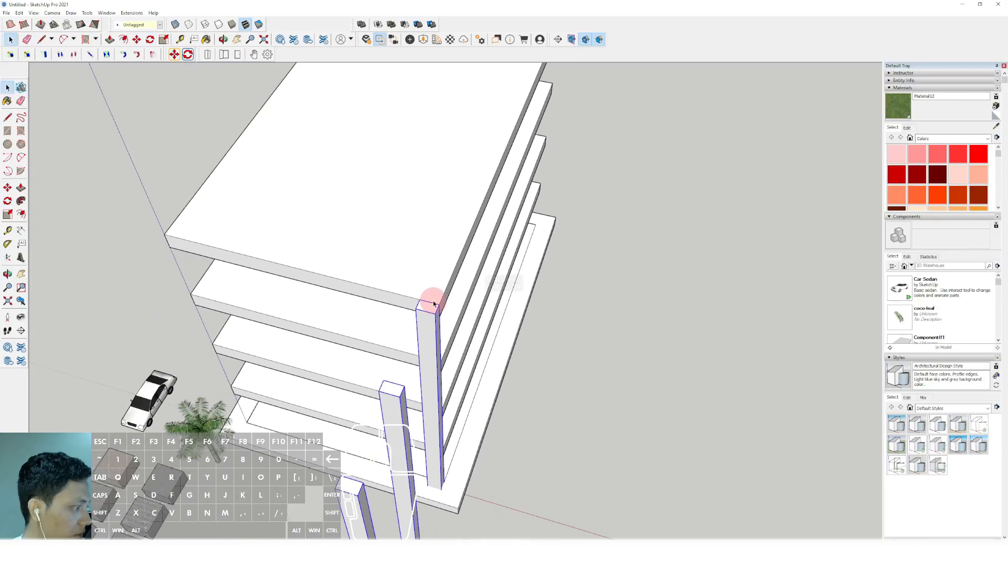
scroll(407, 387, down, 5)
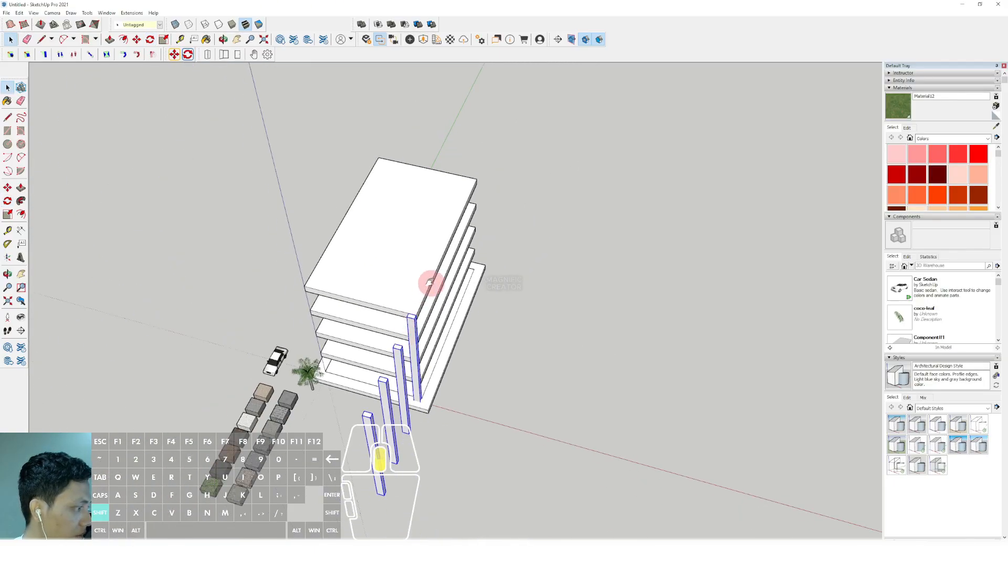
middle_drag(426, 281, 524, 486)
drag(460, 369, 458, 360)
key(e)
scroll(455, 336, up, 2)
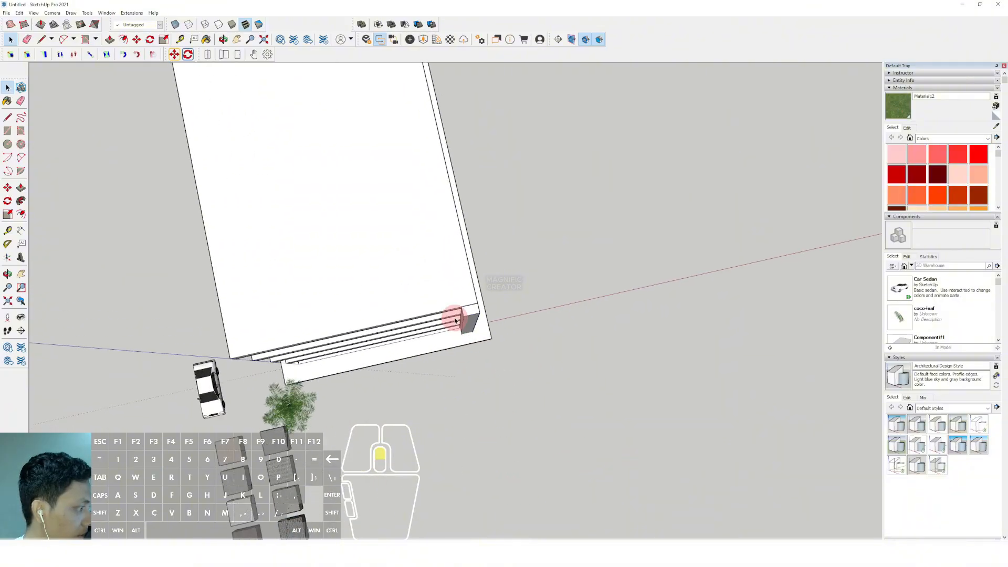
Copy the rotated corner column to the other end of the front edge and divide the distance with /3.
middle_drag(411, 276, 445, 318)
scroll(445, 317, up, 2)
scroll(467, 290, up, 2)
scroll(464, 278, up, 1)
key(m)
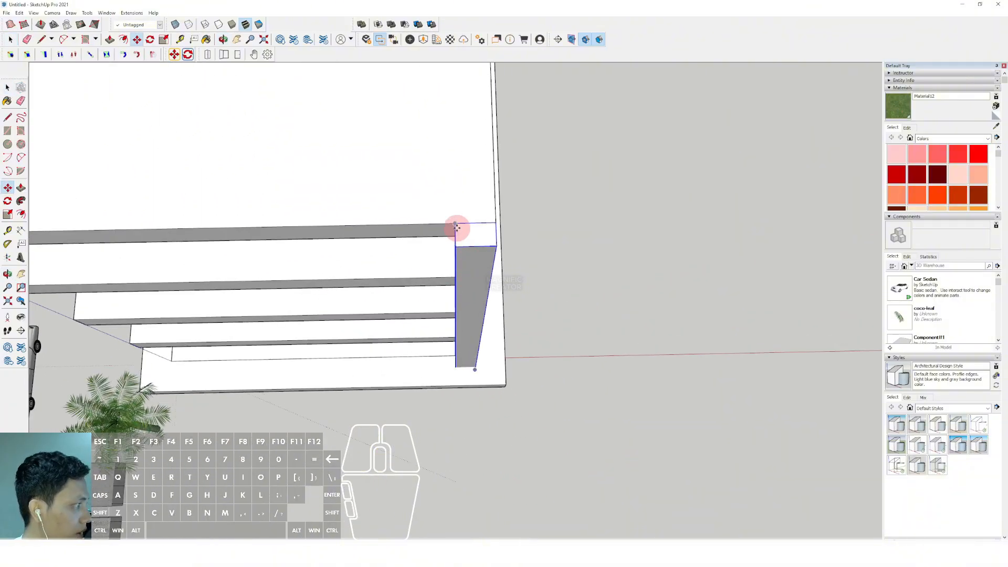
click(457, 226)
key(ctrl)
key(shift)
scroll(359, 229, down, 2)
shift+middle_drag(359, 229, 491, 230)
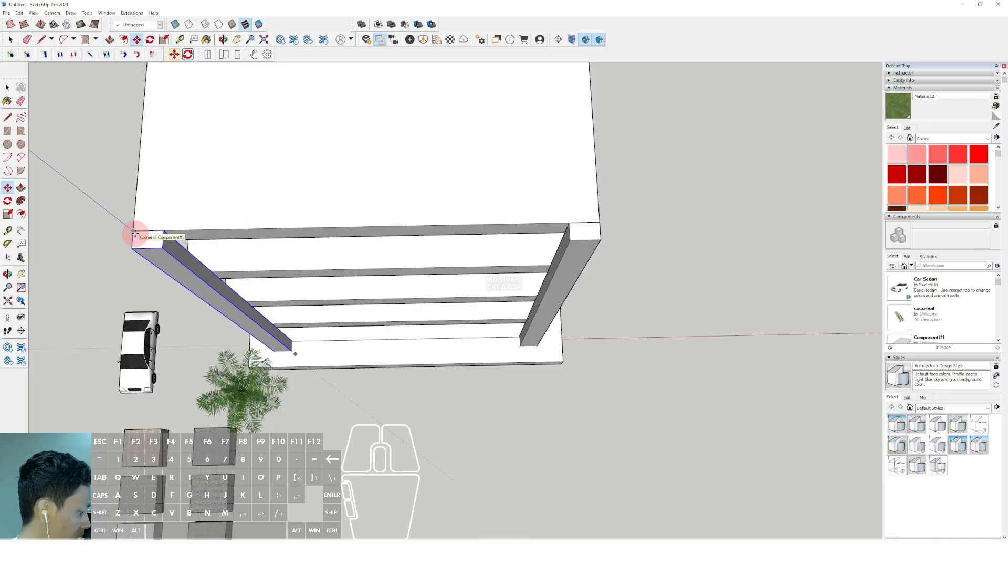
text(/3)
key(Return)
key(space)
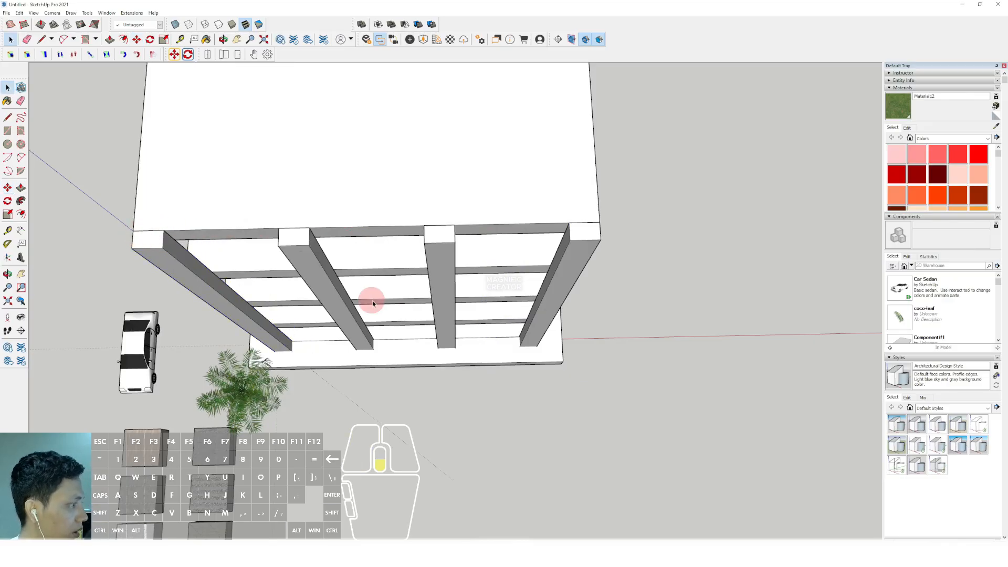
Select all four front columns and move them inward so their outer faces sit flush with the slab fronts.
middle_drag(373, 300, 342, 226)
shift+click(344, 226)
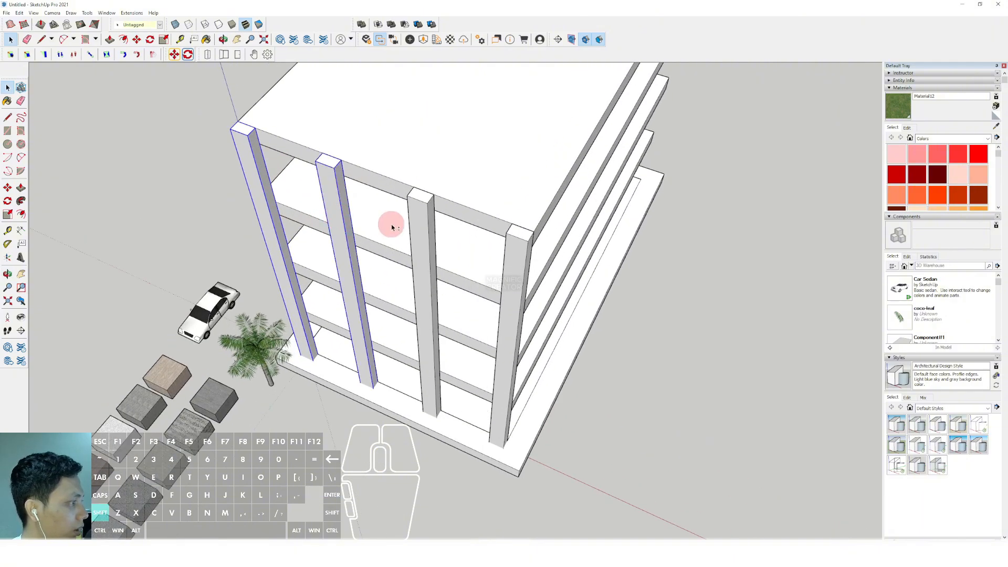
shift+click(423, 224)
scroll(439, 243, up, 3)
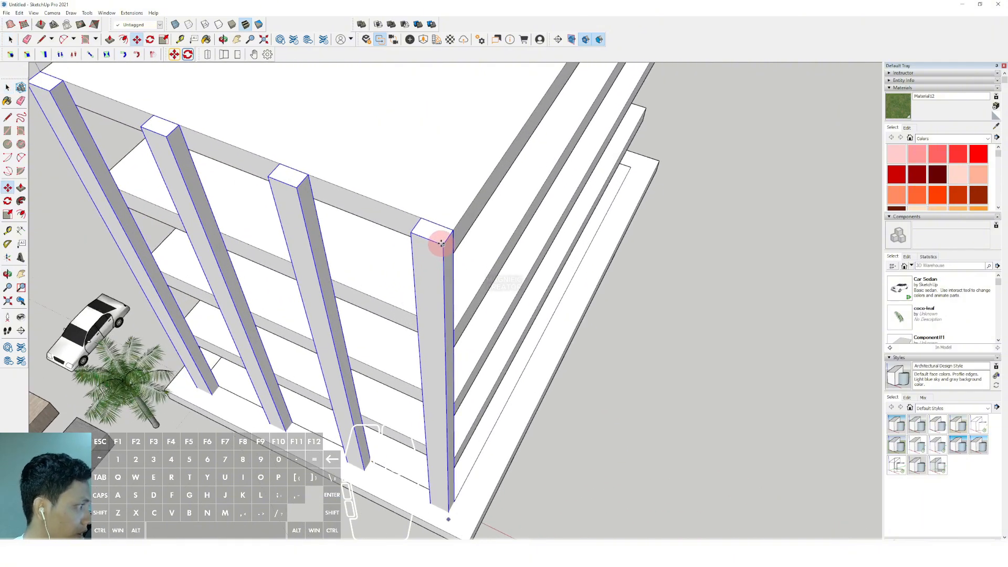
key(m)
scroll(448, 229, down, 1)
middle_drag(449, 229, 424, 267)
scroll(423, 267, up, 1)
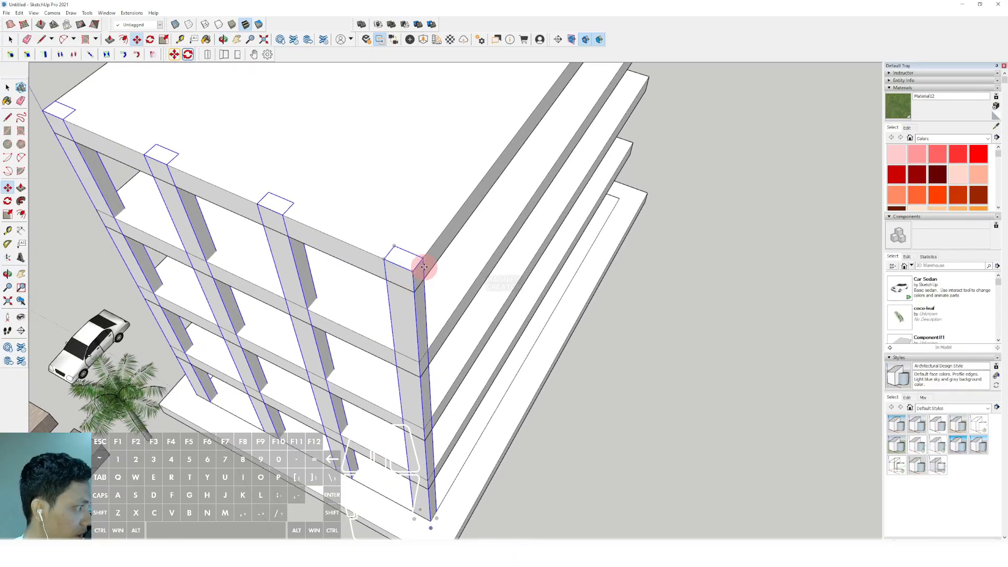
Copy the row of four columns to the rear edge and divide the distance into four equal row spacings.
click(421, 257)
key(ctrl)
shift+scroll(467, 189, down, 4)
shift+middle_drag(517, 89, 414, 227)
shift+scroll(414, 227, up, 1)
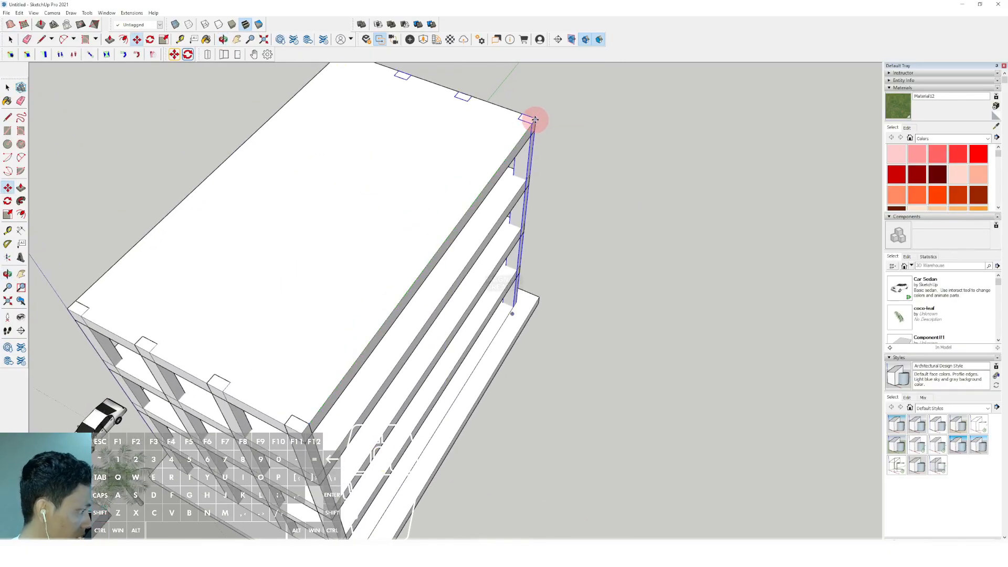
key(Return)
key(space)
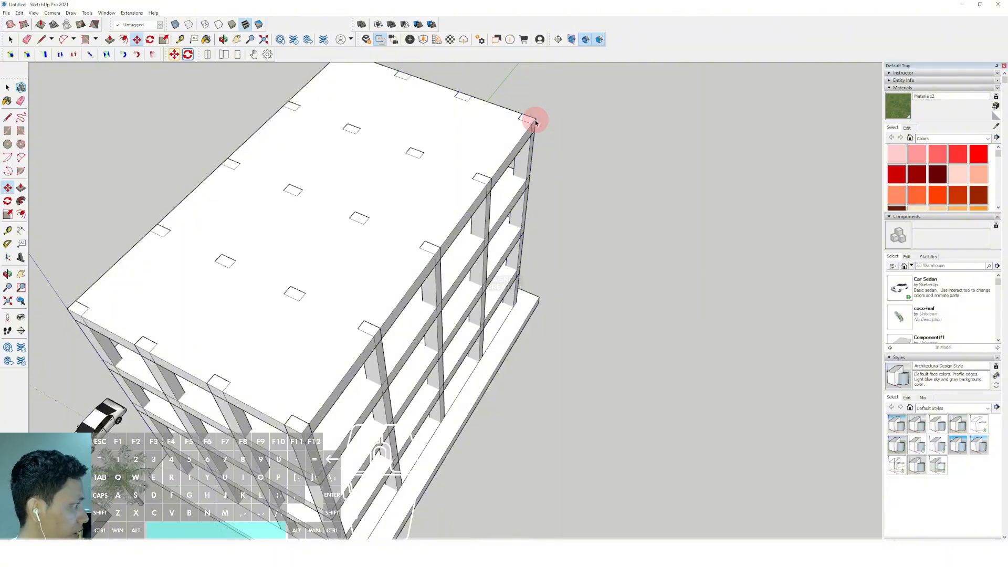
Dimension the spacing between the first two columns on the long side and open the dimension text for editing.
scroll(322, 382, up, 1)
shift+middle_drag(322, 383, 412, 356)
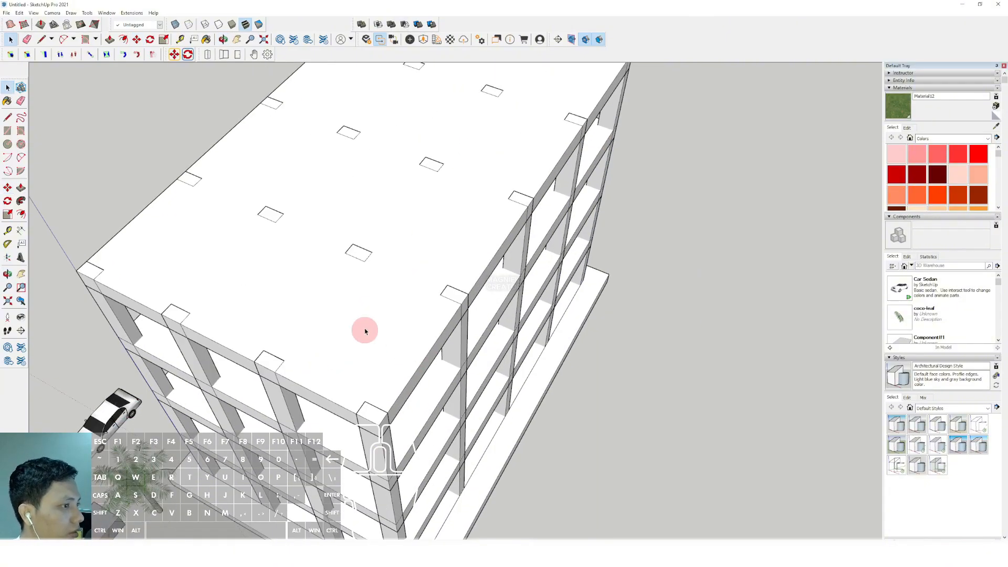
click(21, 233)
scroll(375, 391, up, 2)
scroll(522, 272, up, 3)
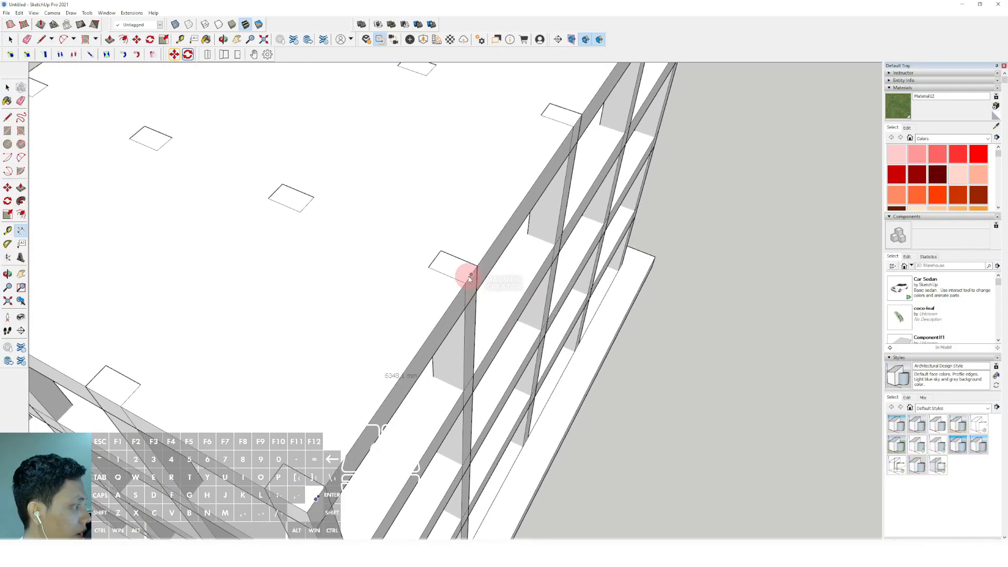
scroll(480, 279, down, 4)
click(664, 355)
scroll(499, 328, down, 1)
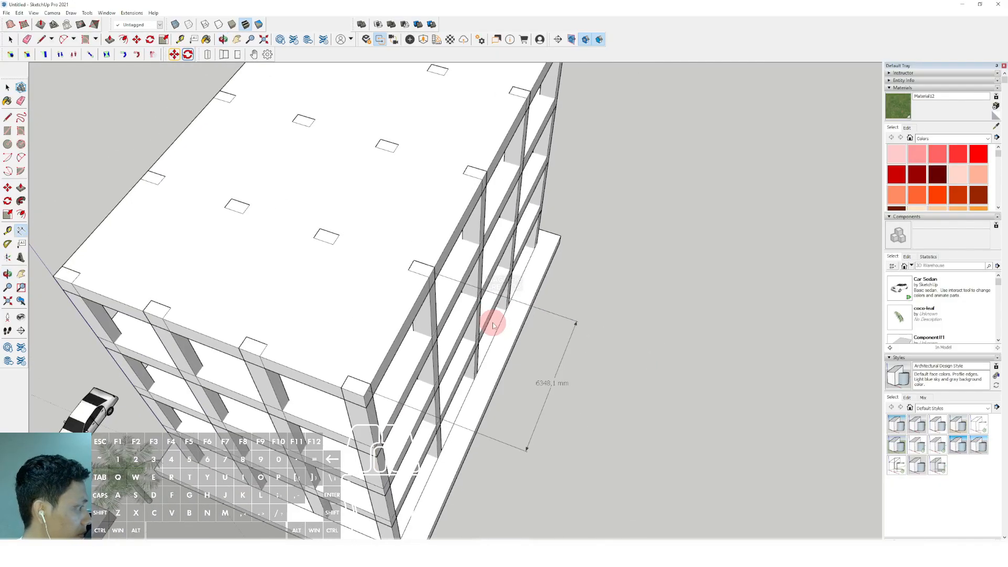
key(space)
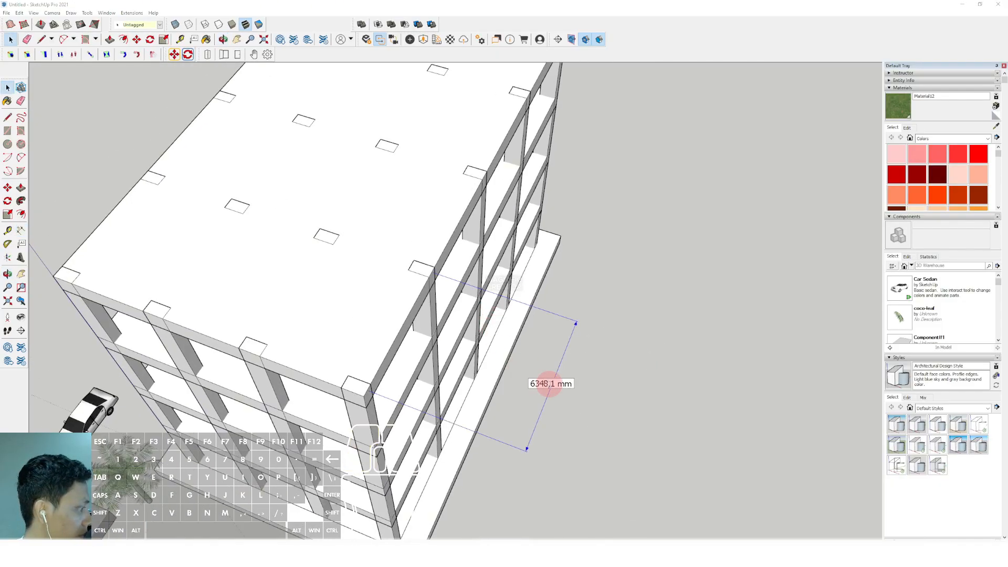
double_click(548, 383)
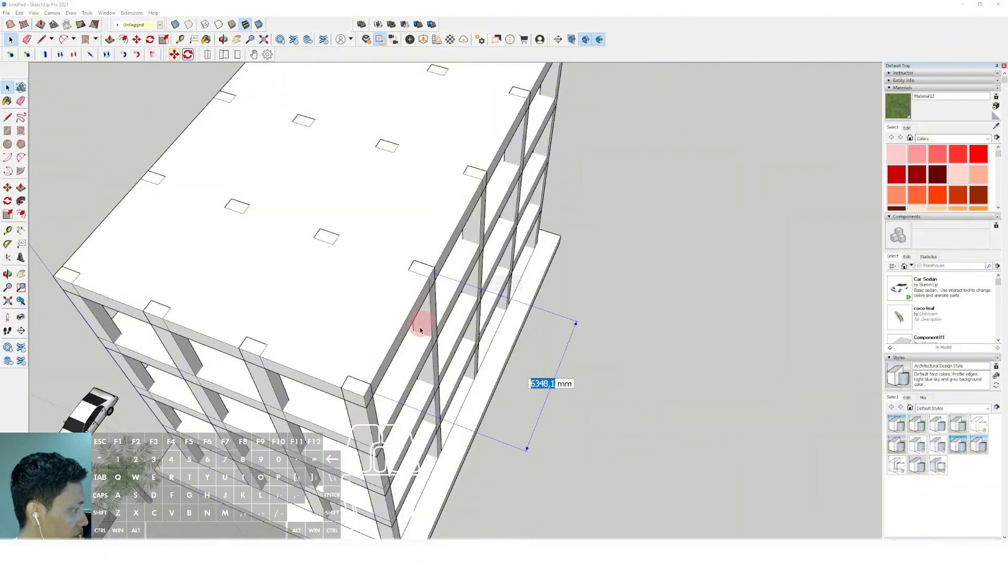
Check the first column spacing dimension on the long side and review the column grid and slabs from several angles.
scroll(425, 315, up, 4)
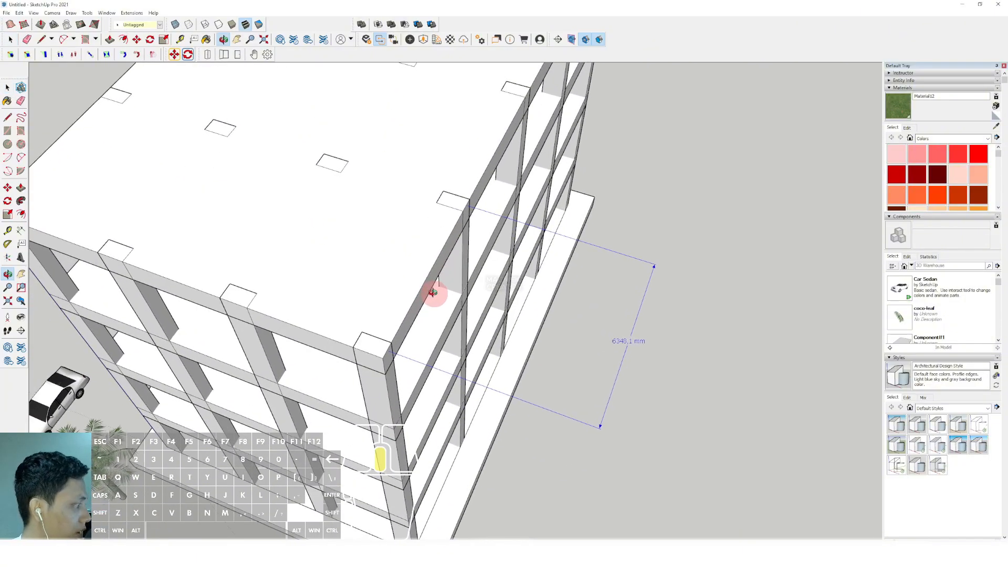
scroll(452, 325, down, 2)
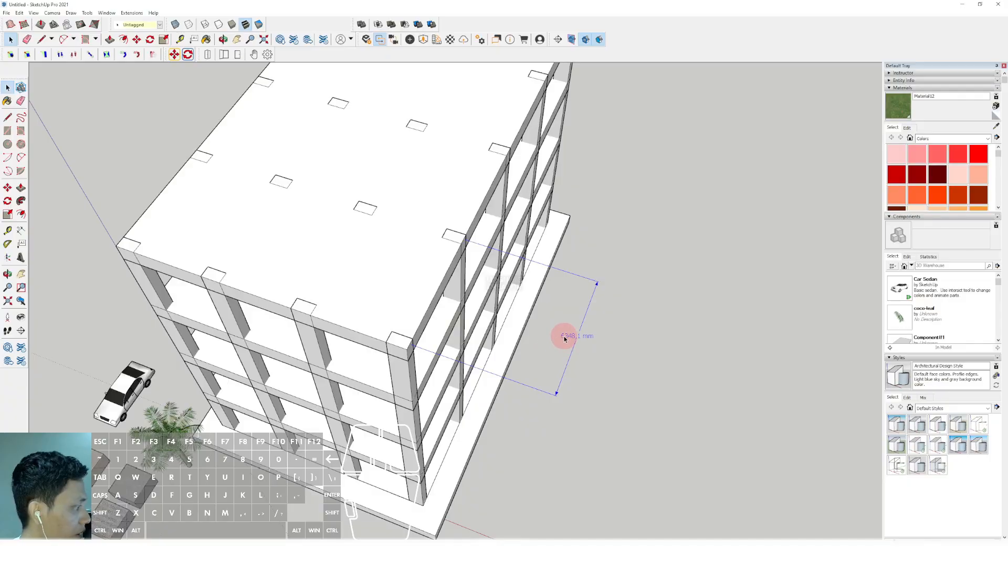
double_click(565, 337)
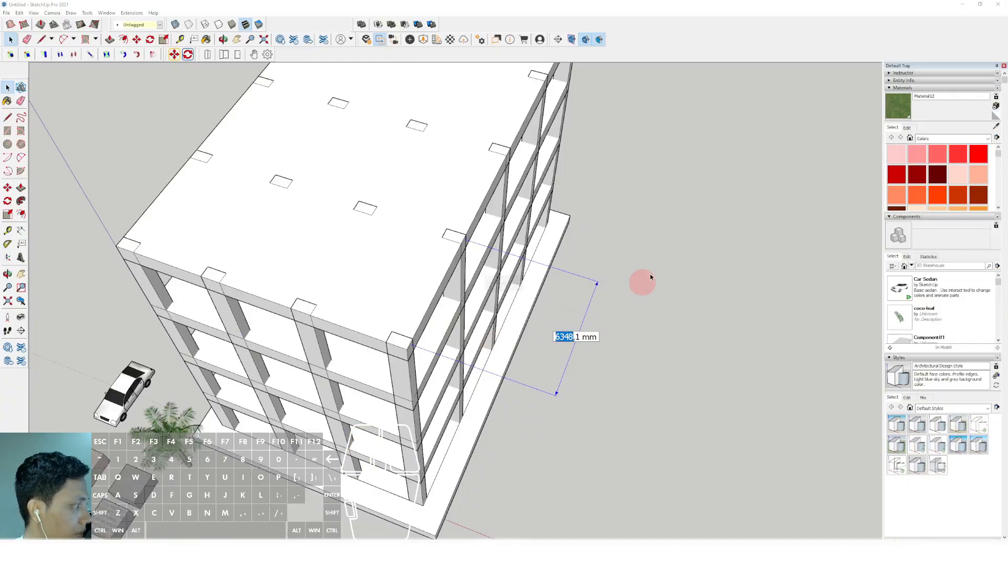
mouse_move(660, 234)
middle_down()
mouse_move(465, 288)
mouse_move(578, 360)
middle_up()
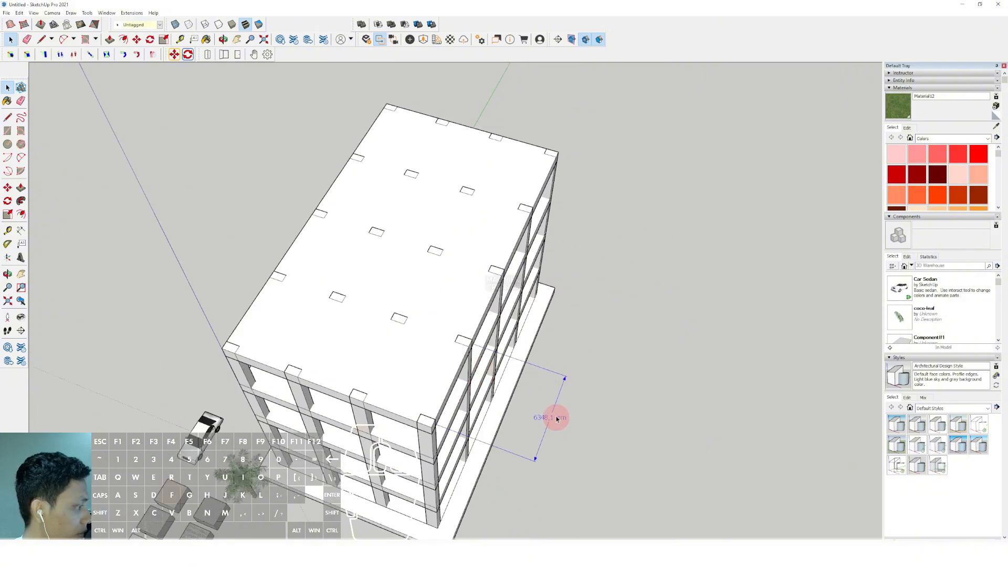
mouse_move(469, 355)
middle_down()
mouse_move(416, 261)
mouse_move(405, 203)
mouse_move(475, 175)
mouse_move(598, 226)
middle_up()
scroll(427, 283, up, 3)
mouse_move(515, 302)
middle_down()
mouse_move(412, 219)
mouse_move(396, 237)
mouse_move(421, 252)
mouse_move(452, 203)
mouse_move(427, 169)
mouse_move(301, 182)
mouse_move(448, 263)
mouse_move(365, 300)
mouse_move(329, 254)
mouse_move(387, 281)
mouse_move(374, 190)
mouse_move(386, 205)
middle_up()
scroll(368, 247, up, 5)
scroll(392, 252, down, 5)
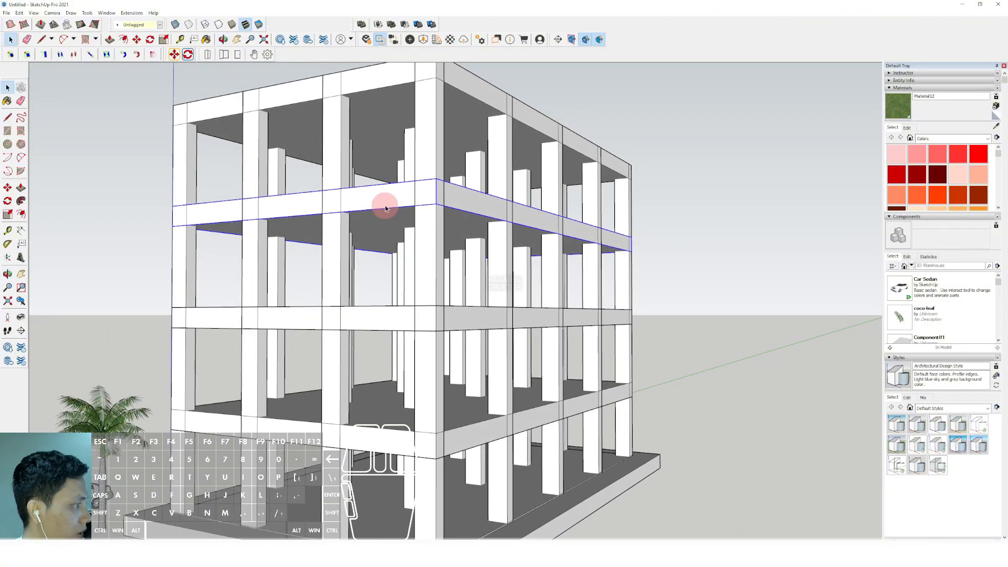
Draw a short vertical line across the front edge of an upper floor slab to mark its thickness.
scroll(388, 204, up, 5)
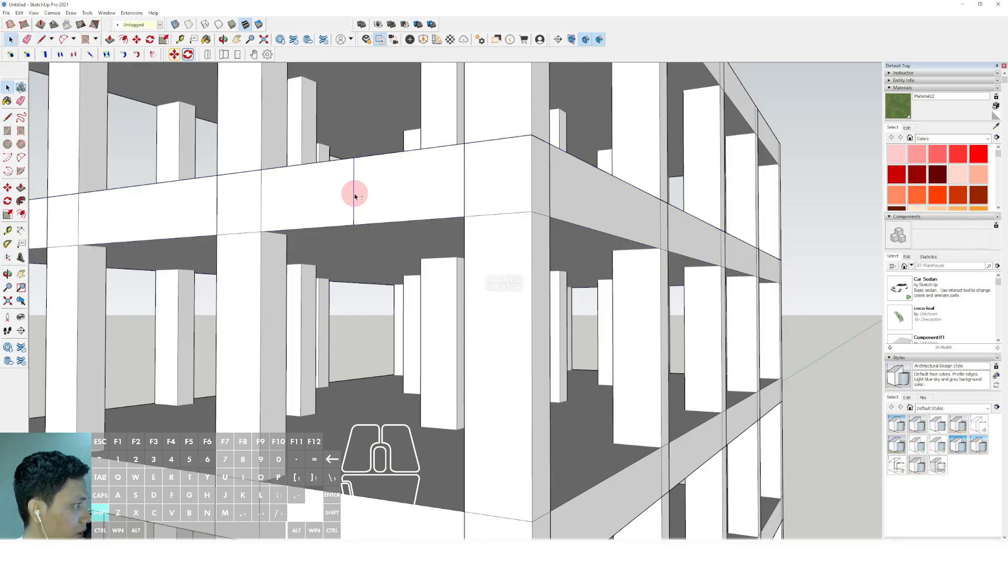
mouse_move(354, 196)
middle_down()
mouse_move(352, 279)
mouse_move(279, 303)
middle_up()
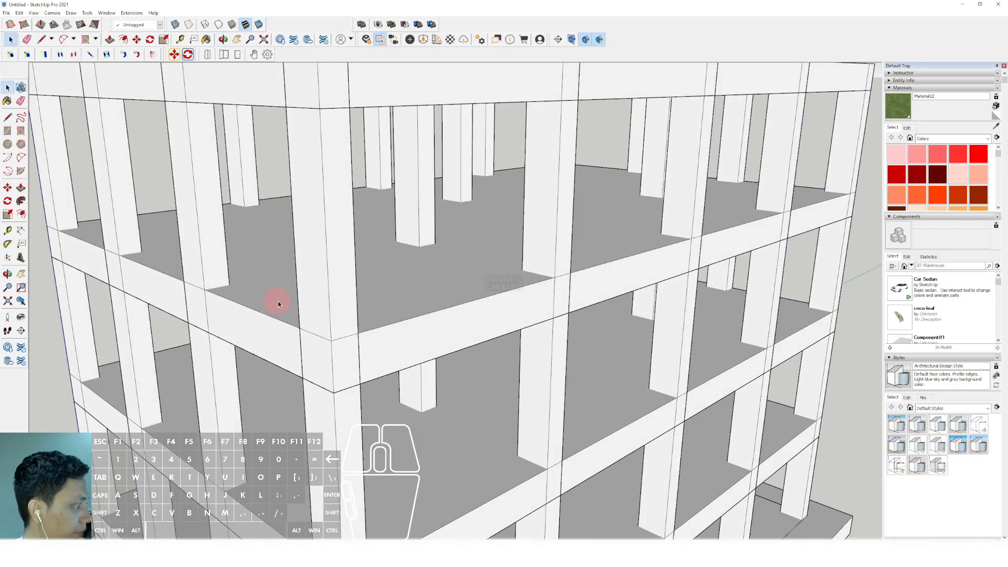
scroll(332, 315, down, 2)
scroll(272, 318, up, 10)
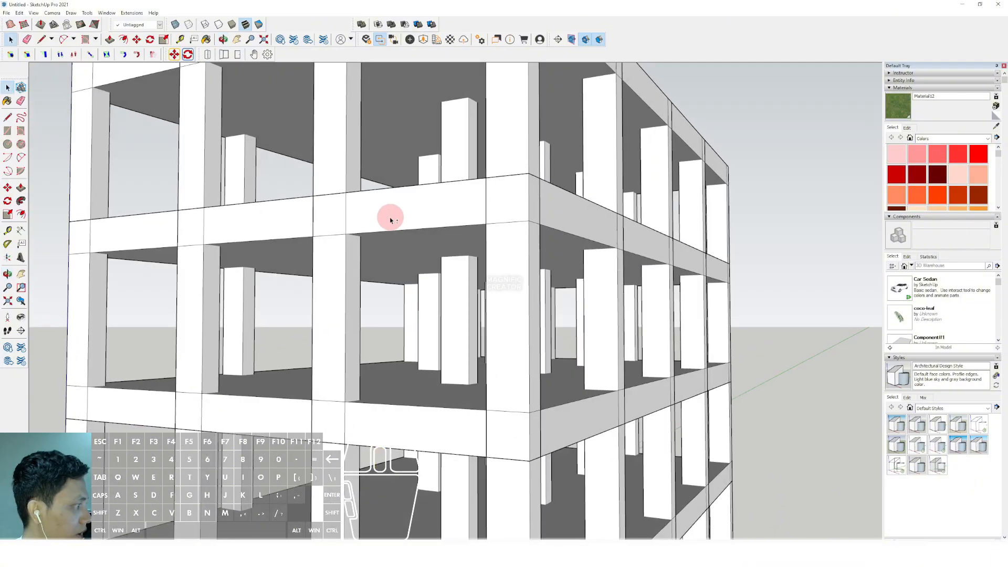
scroll(420, 222, down, 3)
middle_drag(420, 223, 407, 270)
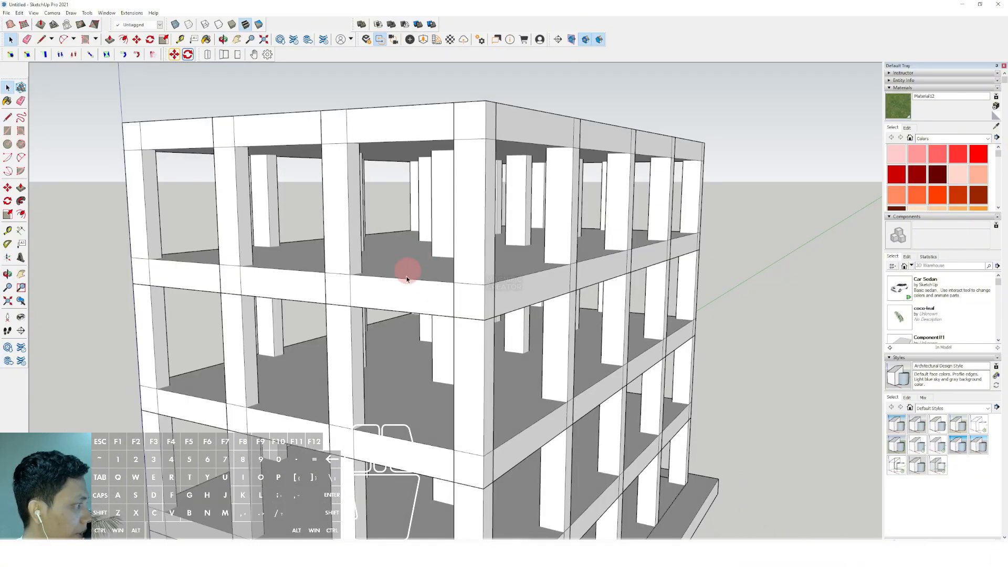
scroll(421, 270, up, 5)
scroll(400, 293, down, 5)
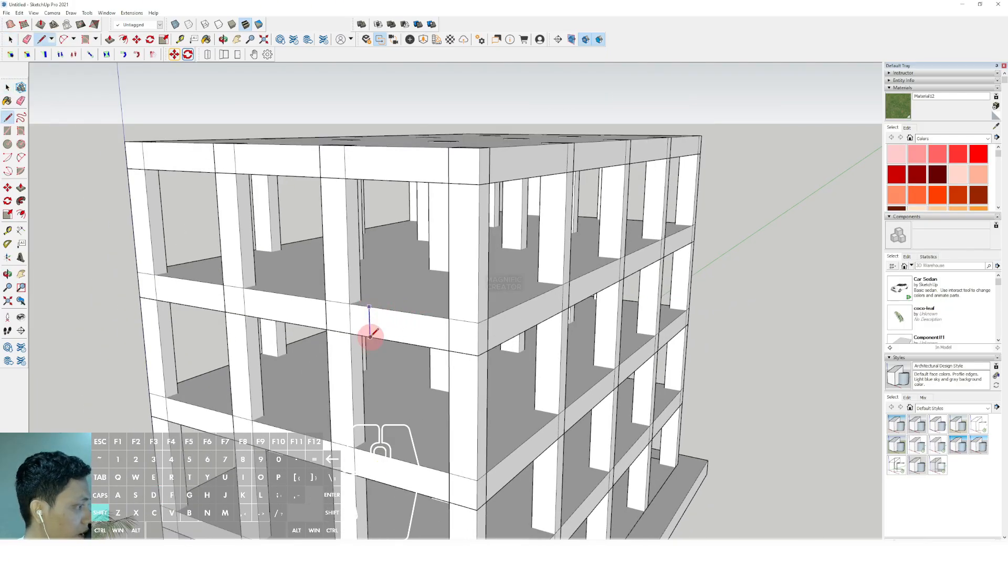
Dimension the thickness of the floor slab on its front edge and remove the helper line beside it.
key(space)
scroll(371, 328, up, 5)
click(21, 231)
scroll(367, 339, up, 3)
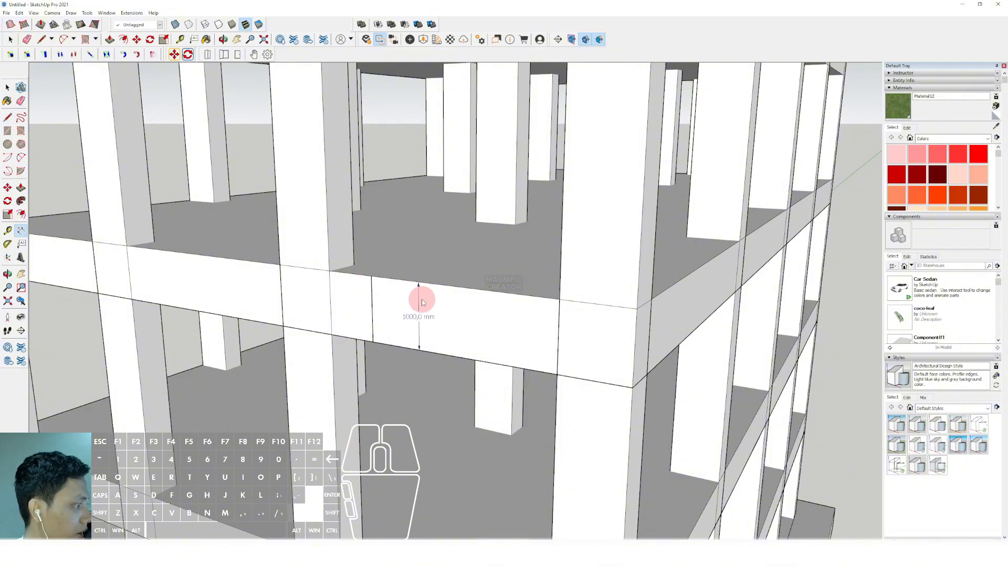
key(space)
scroll(370, 311, up, 2)
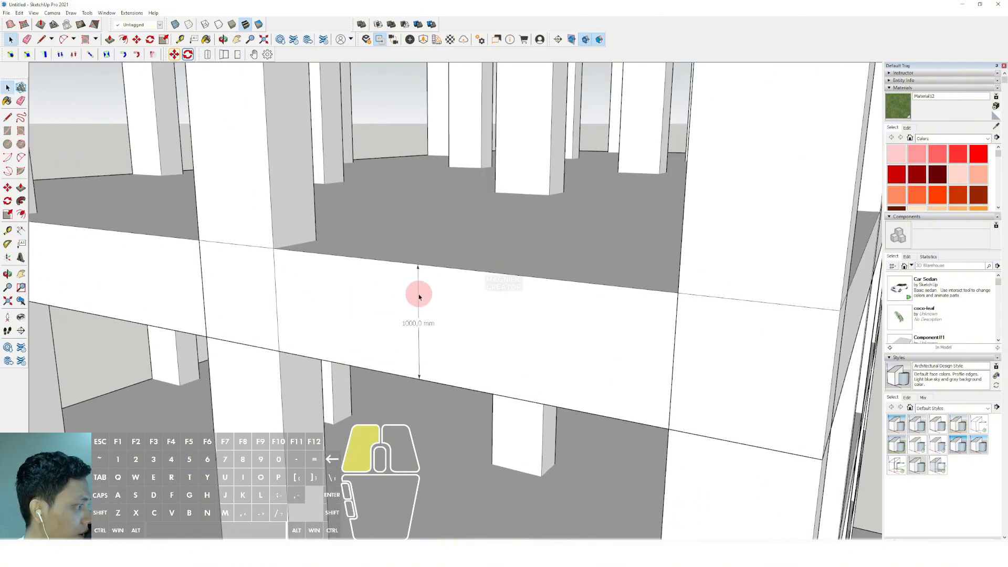
Select the roof slab component and make it unique so the other floor slabs keep their own shape.
scroll(367, 319, down, 9)
middle_drag(399, 301, 455, 330)
scroll(404, 331, up, 5)
scroll(407, 303, down, 5)
scroll(403, 297, up, 5)
right_click(410, 291)
click(437, 351)
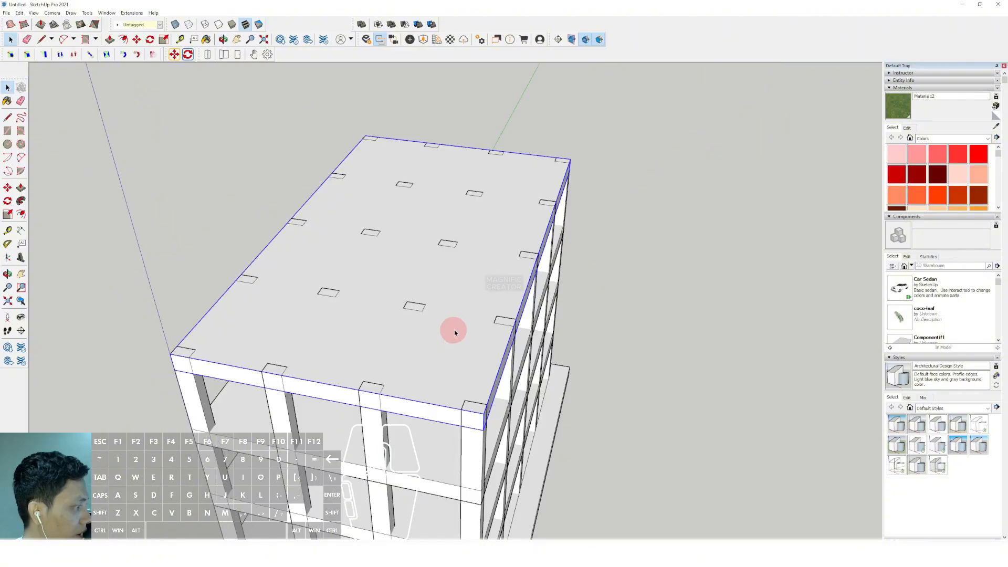
Open the roof slab for editing and offset its top face outline inward to form a narrow perimeter rim.
triple_click(487, 345)
scroll(507, 346, up, 4)
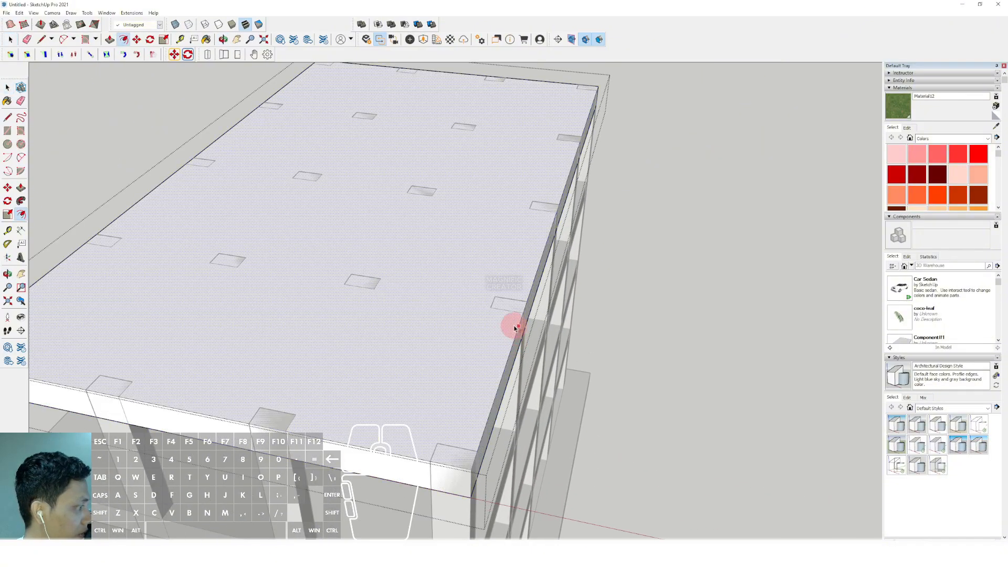
drag(516, 328, 508, 328)
click(507, 329)
key(space)
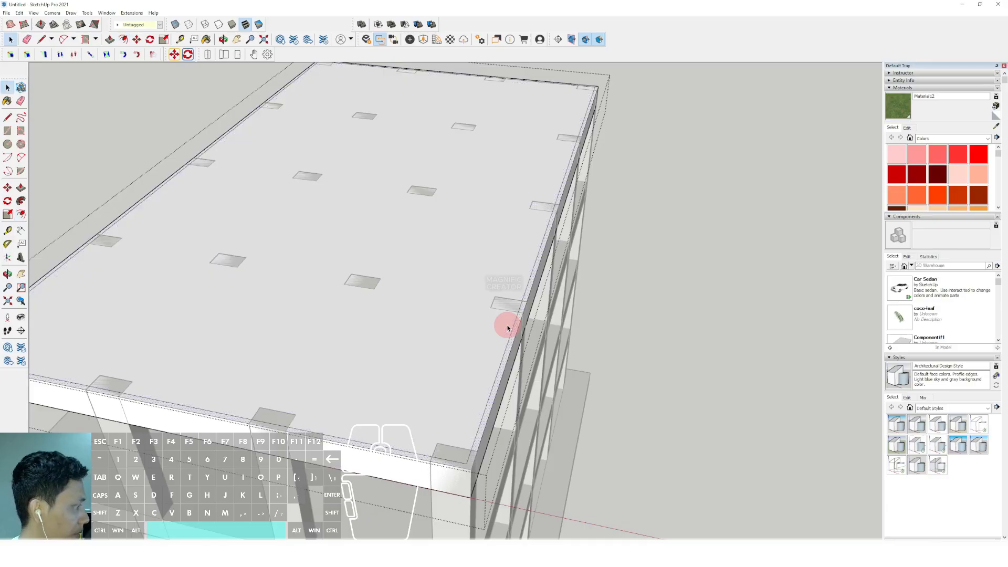
Push/Pull the narrow perimeter rim of the roof slab upward to form a parapet.
click(517, 332)
scroll(515, 320, down, 1)
middle_drag(513, 315, 489, 224)
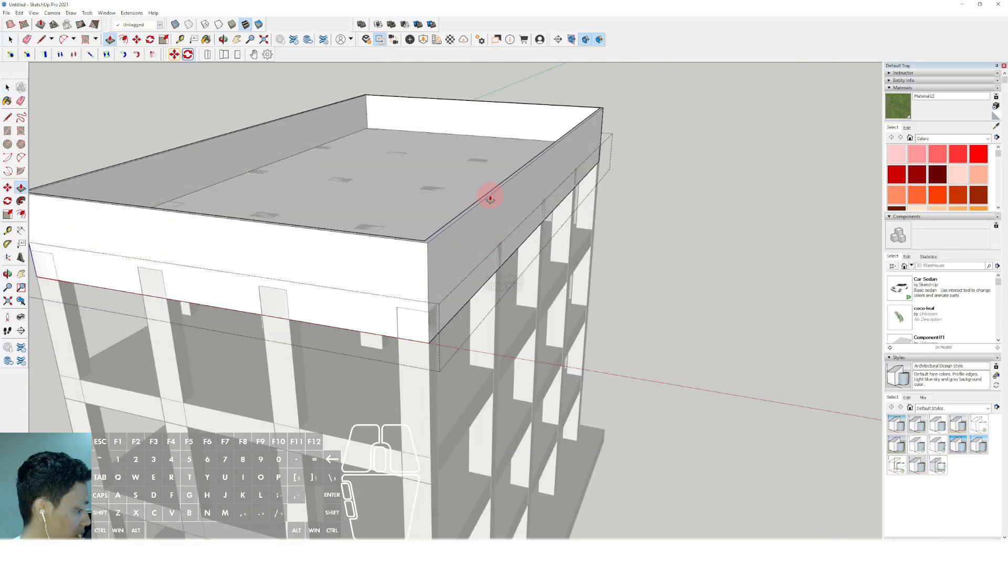
key(Return)
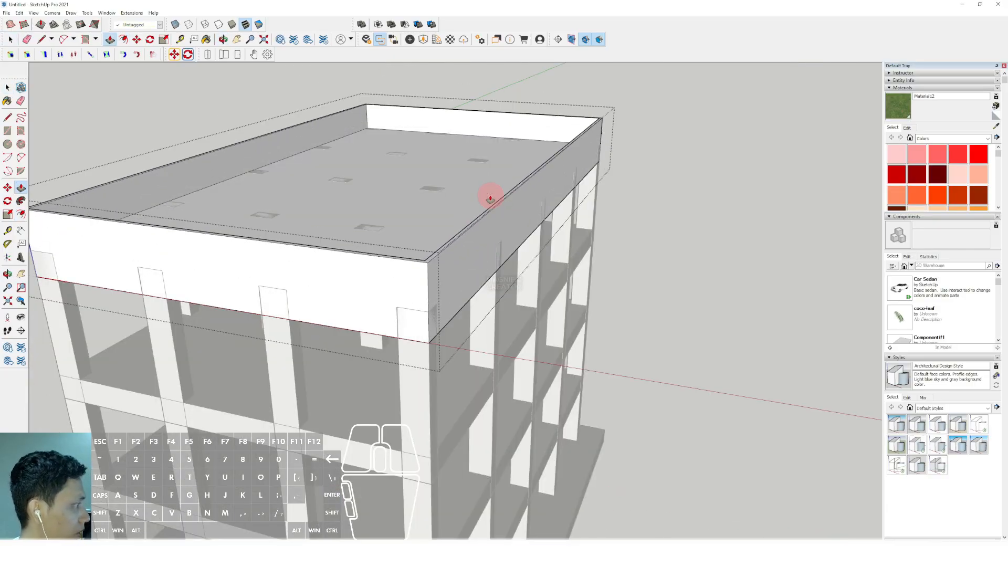
Leave the roof slab and examine the parapet and the whole building frame from several sides.
scroll(477, 213, up, 5)
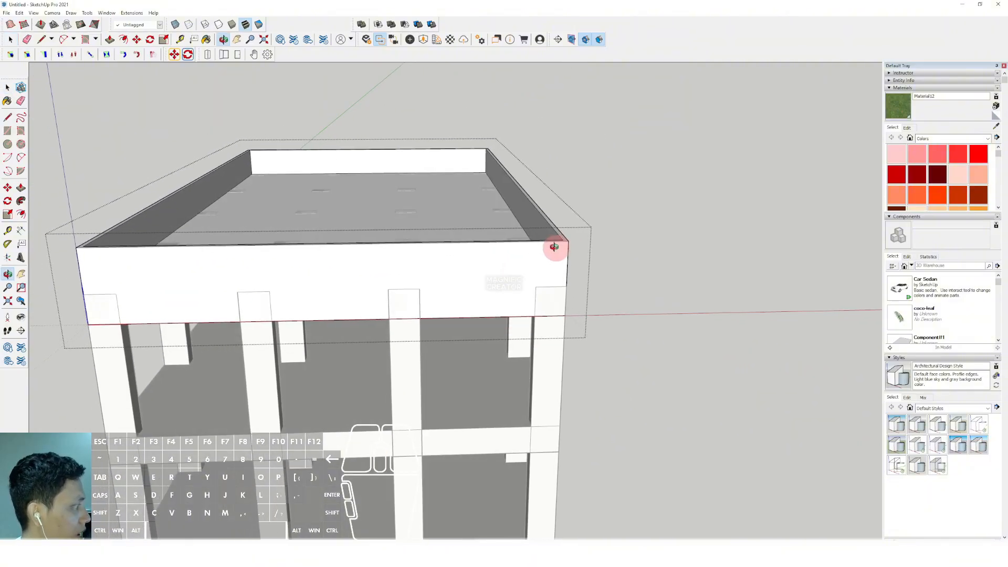
scroll(543, 219, down, 3)
middle_drag(581, 187, 347, 171)
scroll(453, 179, down, 3)
scroll(420, 369, up, 1)
shift+middle_drag(426, 375, 338, 436)
scroll(397, 396, up, 2)
scroll(339, 401, down, 1)
shift+middle_drag(340, 401, 352, 397)
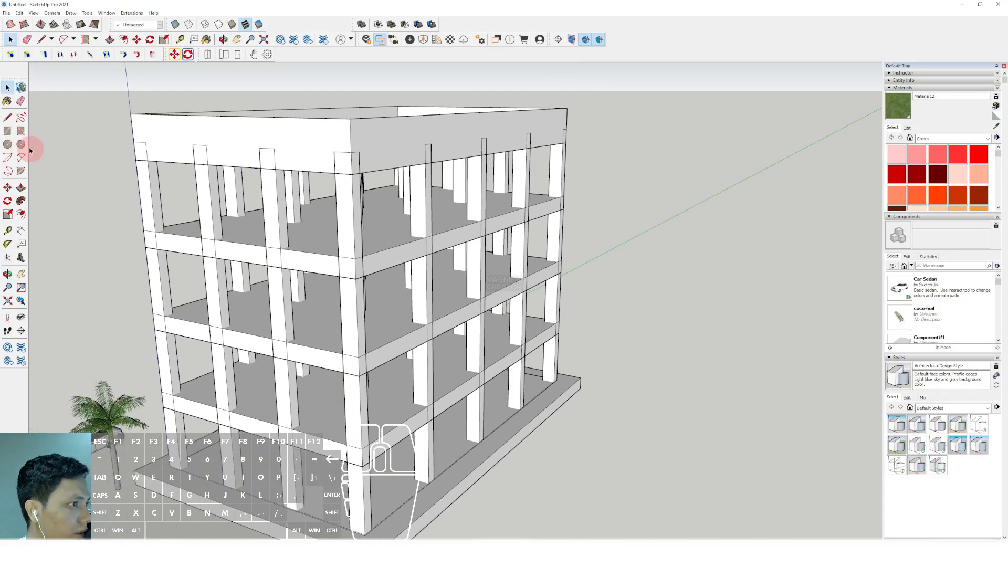
Draw a narrow vertical rotated rectangle about 17600 mm long at the front corner, reaching up to the parapet top.
click(20, 131)
scroll(362, 462, up, 3)
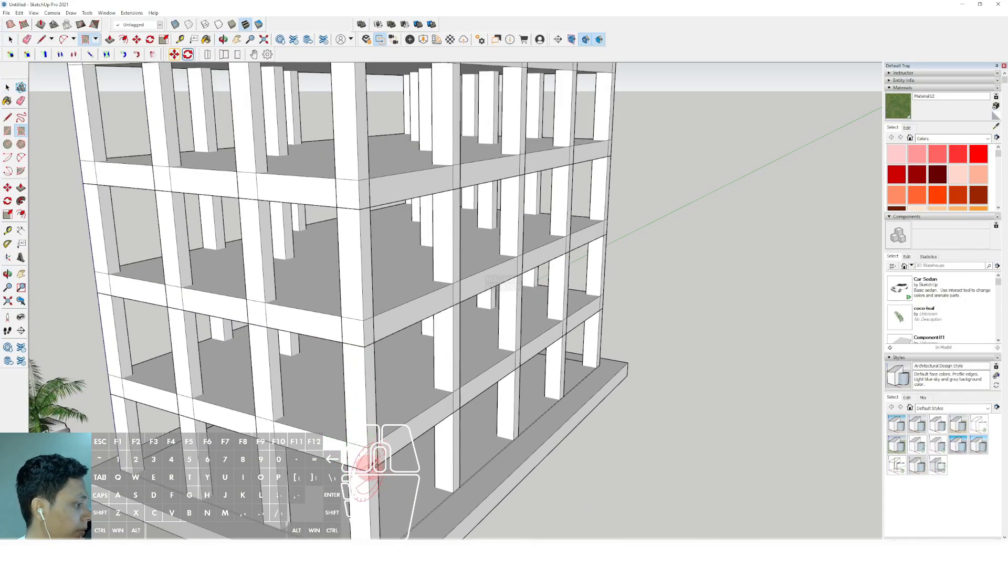
middle_drag(360, 294, 328, 207)
scroll(345, 164, up, 3)
scroll(323, 226, up, 3)
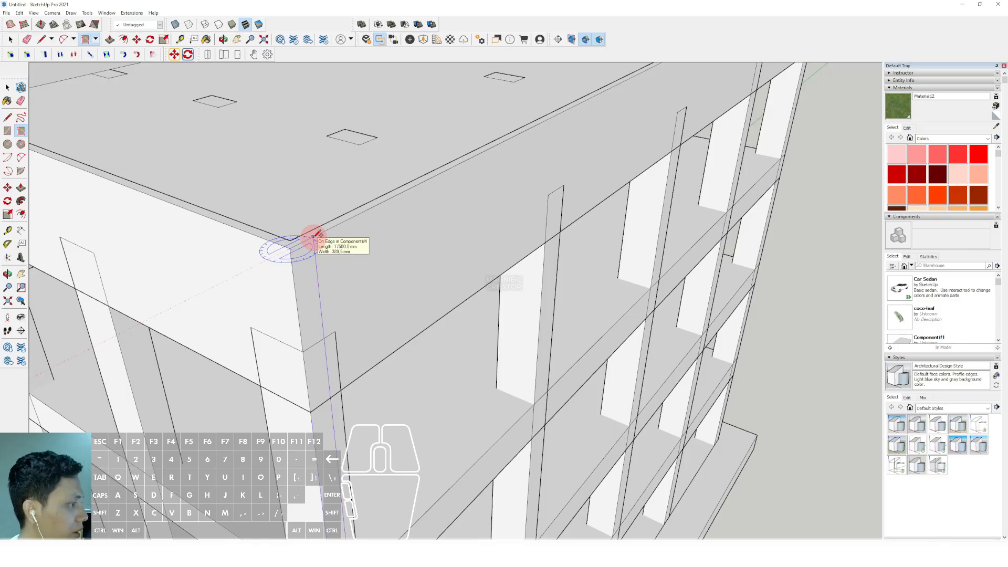
key(space)
Push/Pull the narrow corner rectangle outward into a thin vertical strip.
scroll(309, 274, up, 3)
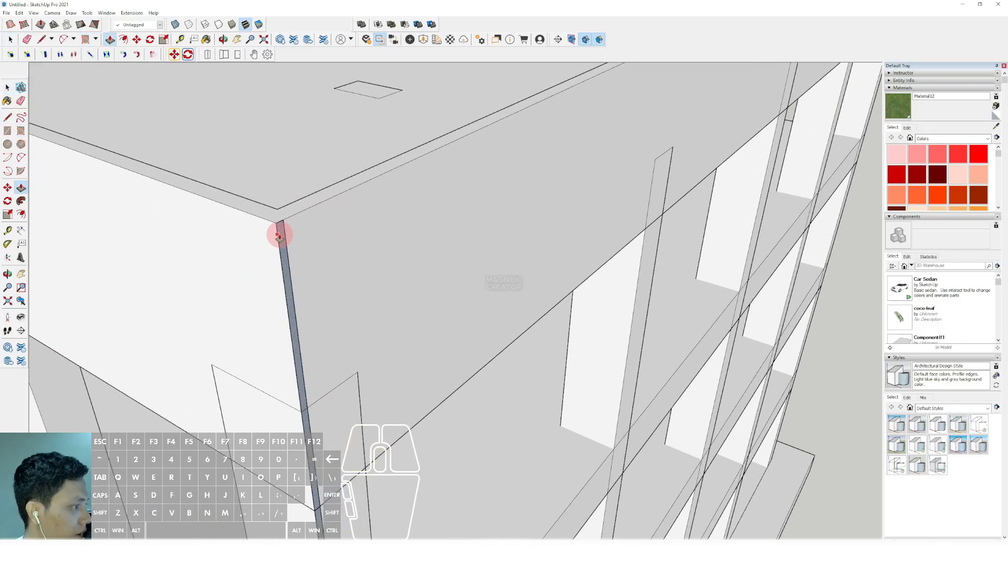
drag(279, 236, 300, 241)
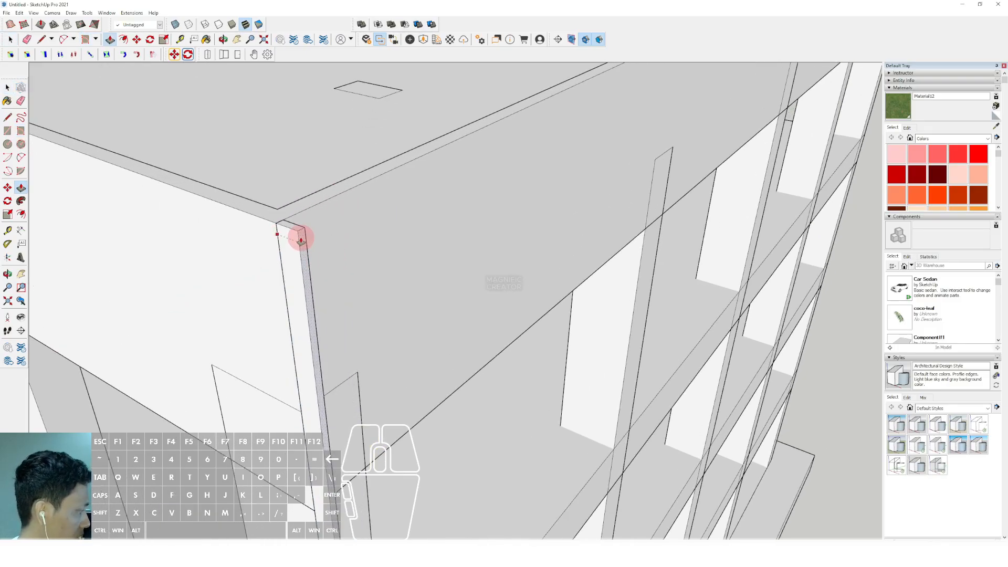
click(295, 235)
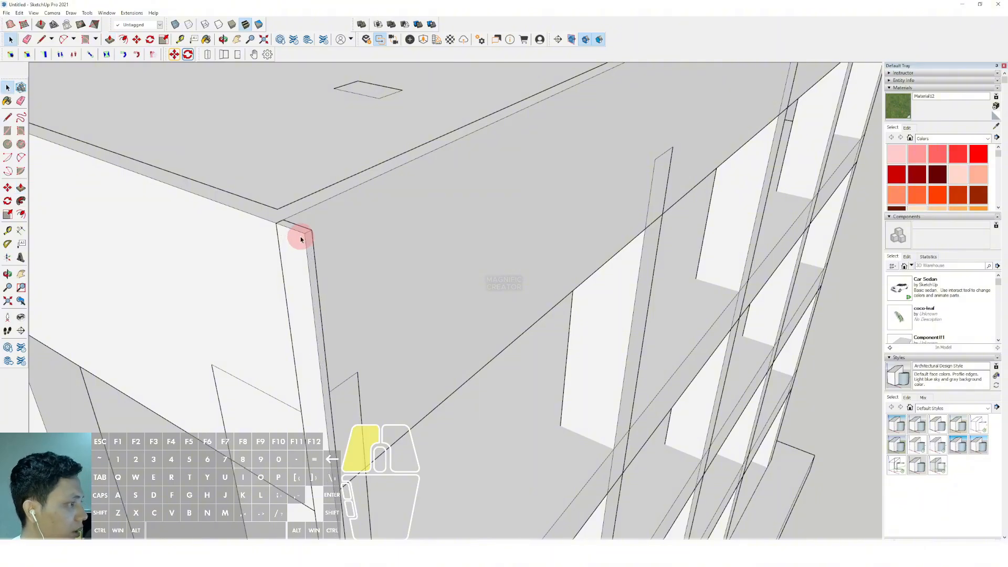
key(space)
Turn the vertical corner strip into a component, keeping the default definition settings.
right_click(301, 237)
click(333, 248)
scroll(333, 249, down, 3)
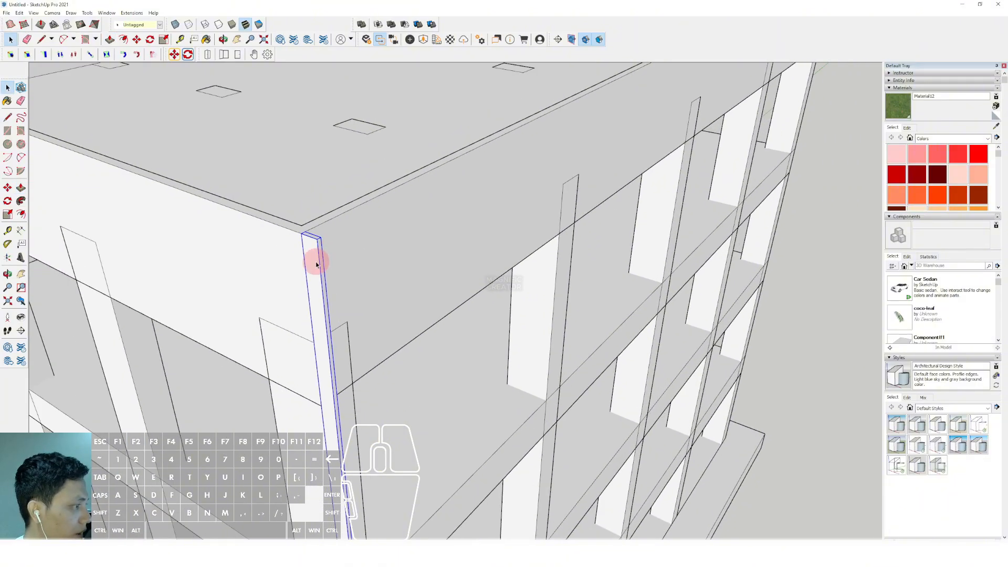
right_click(317, 261)
click(336, 334)
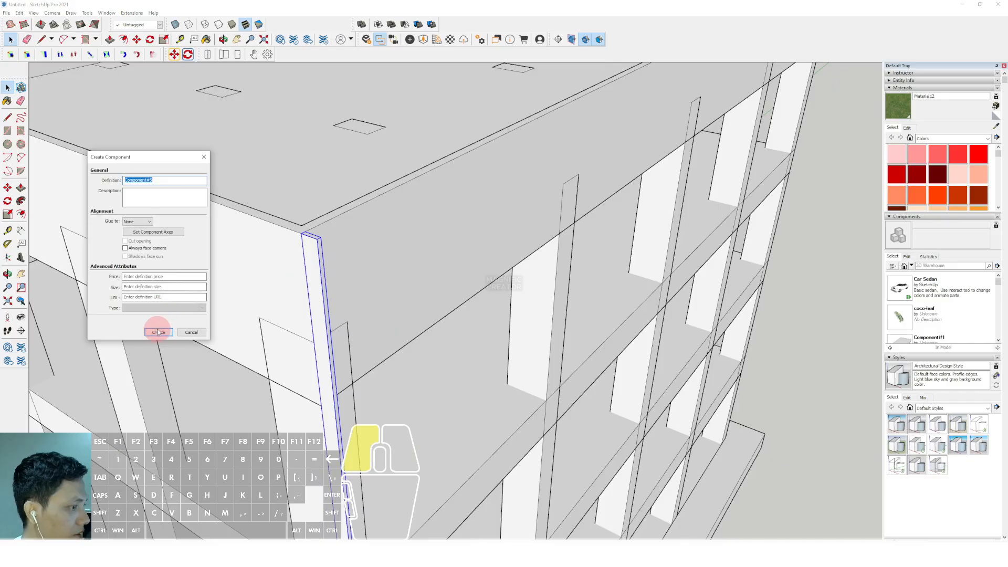
click(158, 331)
Switch the material library to the Metal collection.
click(987, 138)
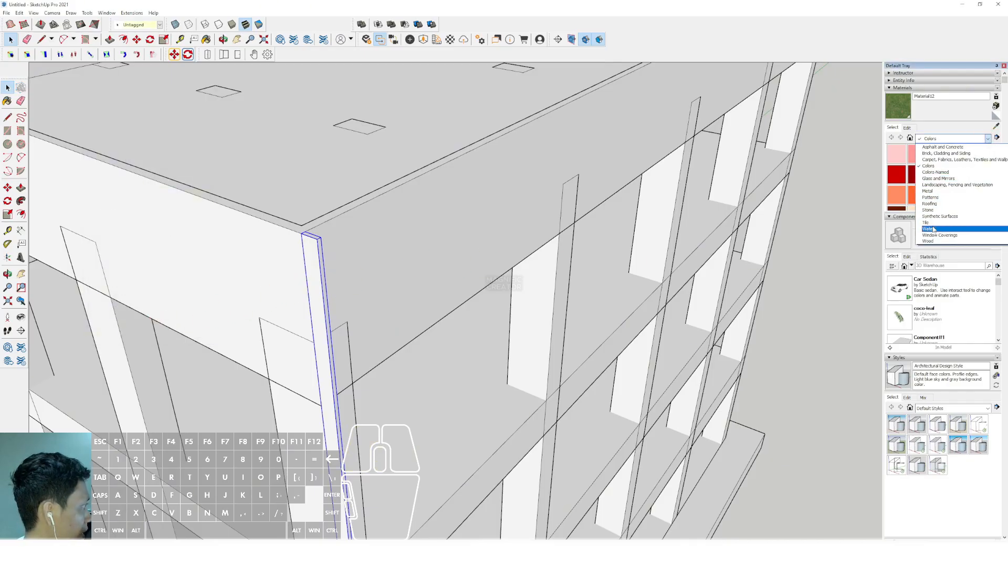
click(480, 237)
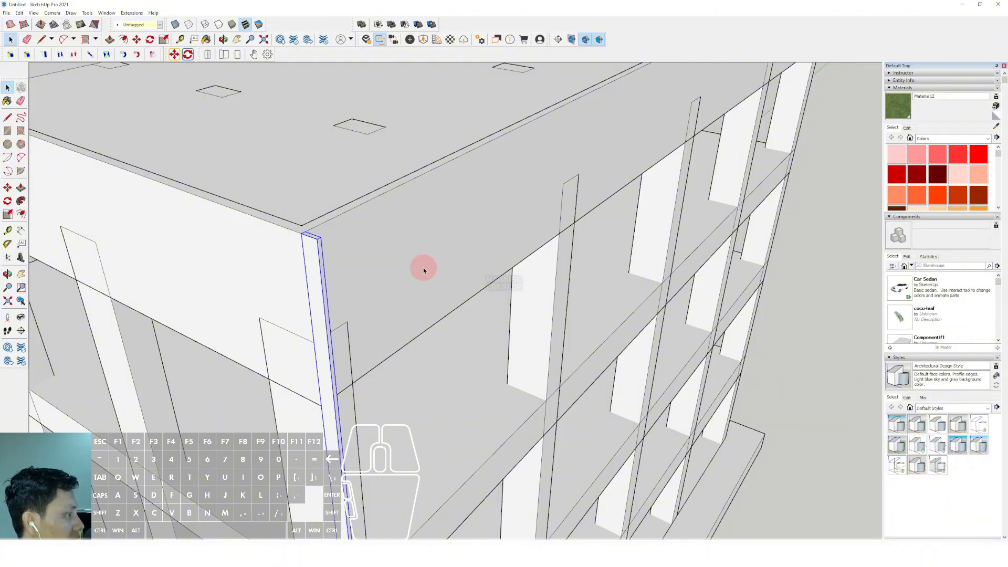
scroll(420, 267, down, 4)
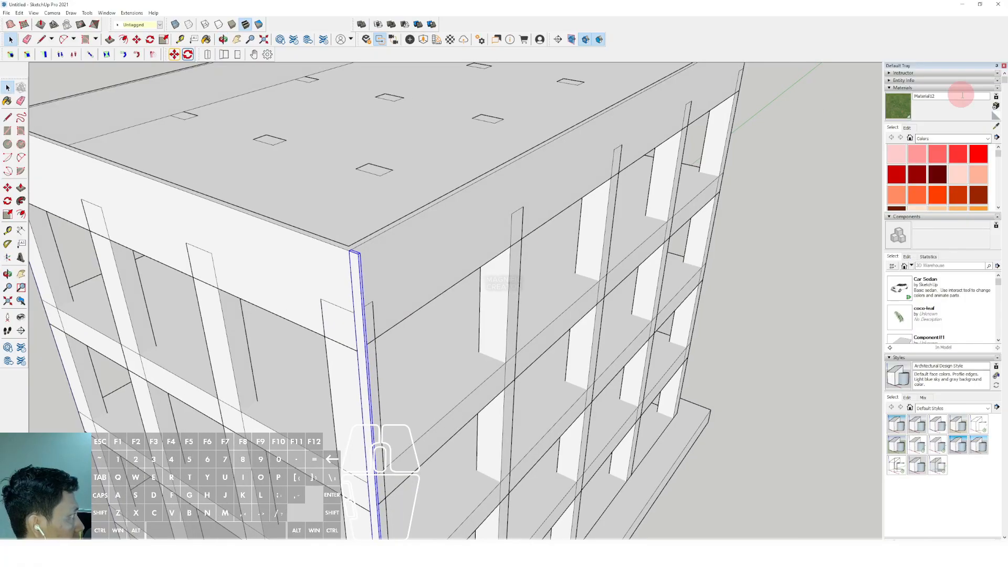
click(986, 139)
click(939, 192)
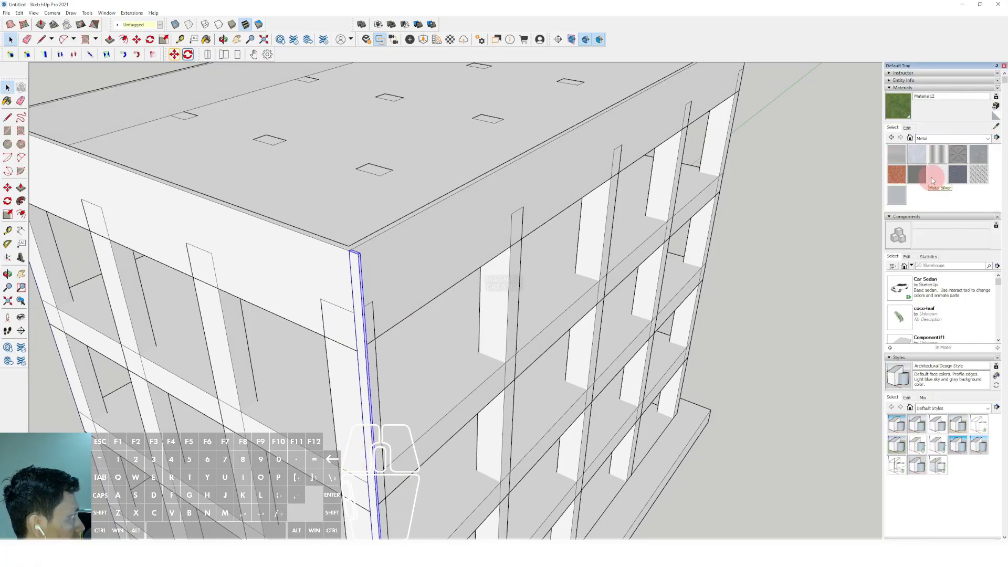
Paint the corner strip component with Steel Brushed Stainless.
click(896, 196)
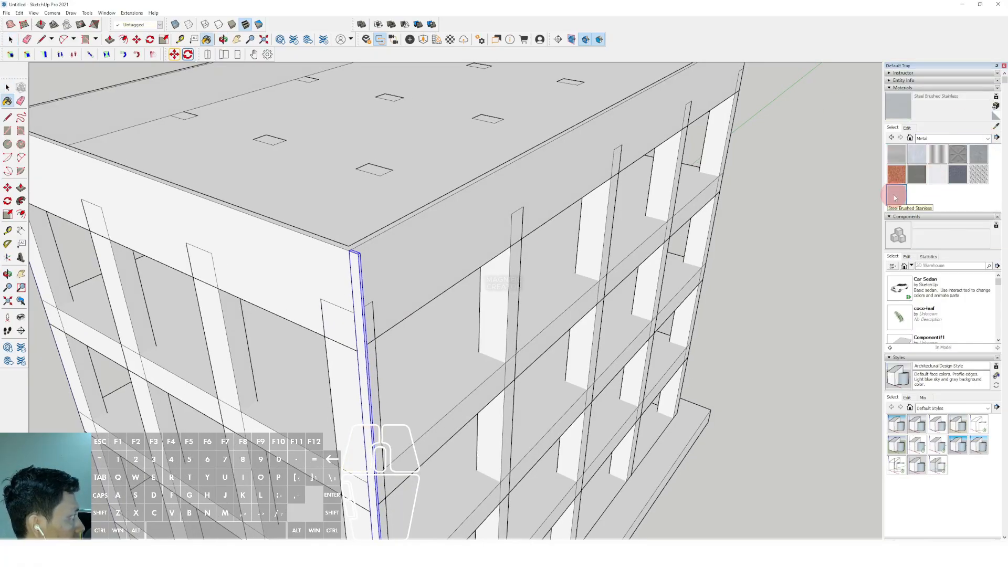
click(361, 271)
key(space)
Paint the corner strip component with the Aluminum material from the Metal collection.
mouse_move(362, 271)
middle_down()
mouse_move(378, 229)
mouse_move(344, 227)
middle_up()
scroll(340, 236, up, 3)
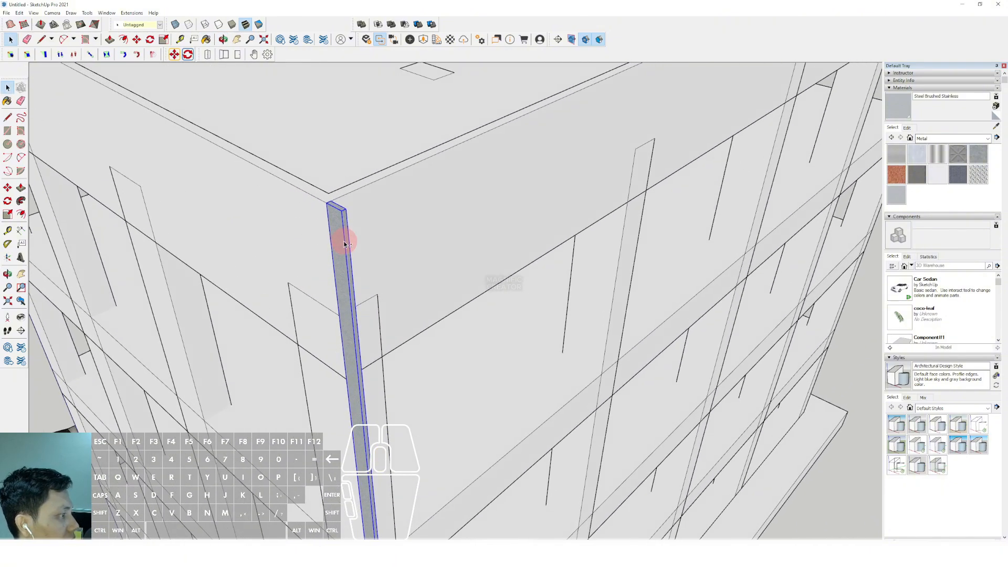
scroll(345, 246, up, 2)
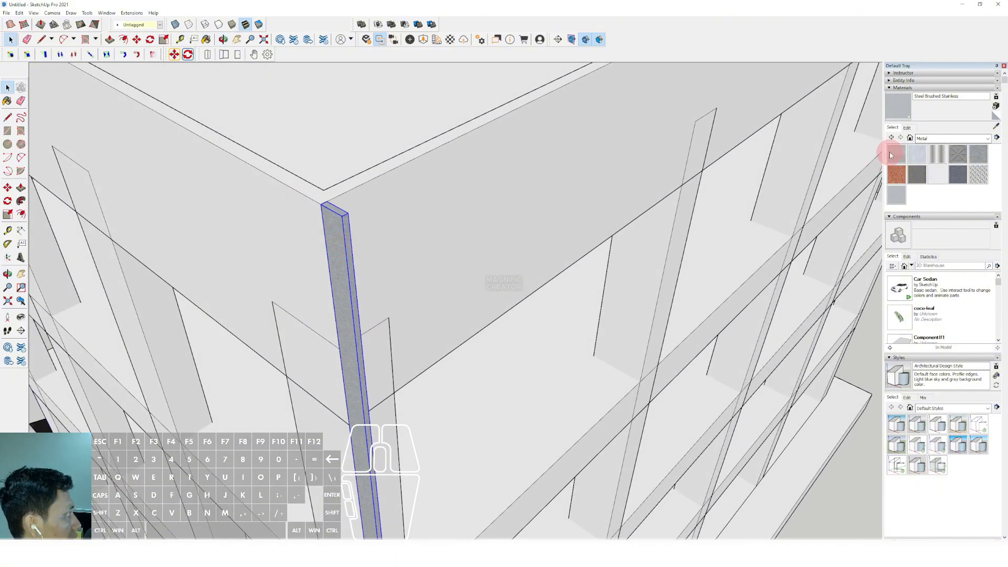
click(896, 153)
click(345, 252)
key(space)
scroll(346, 252, down, 1)
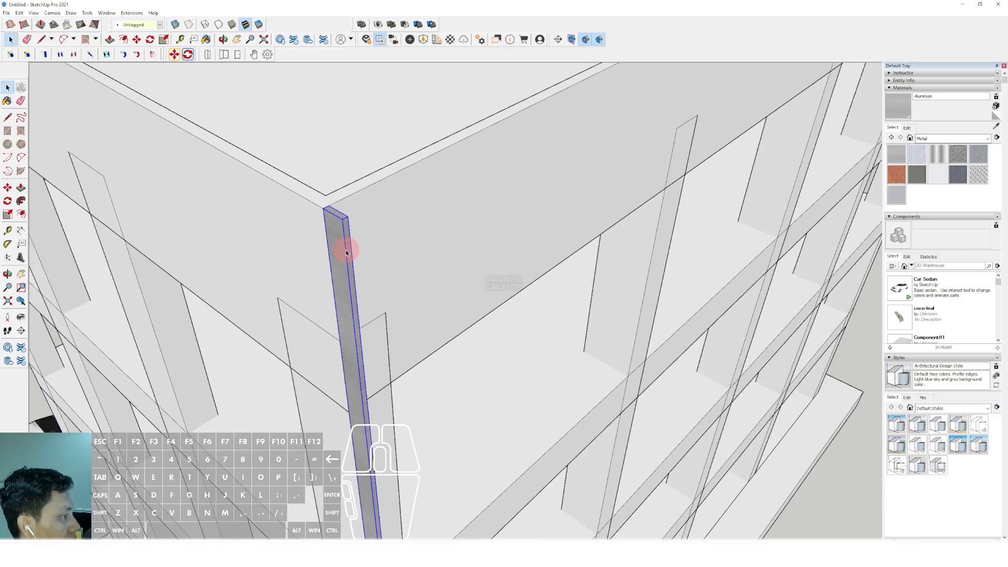
scroll(345, 253, down, 3)
right_click(344, 246)
key(Escape)
scroll(342, 239, up, 3)
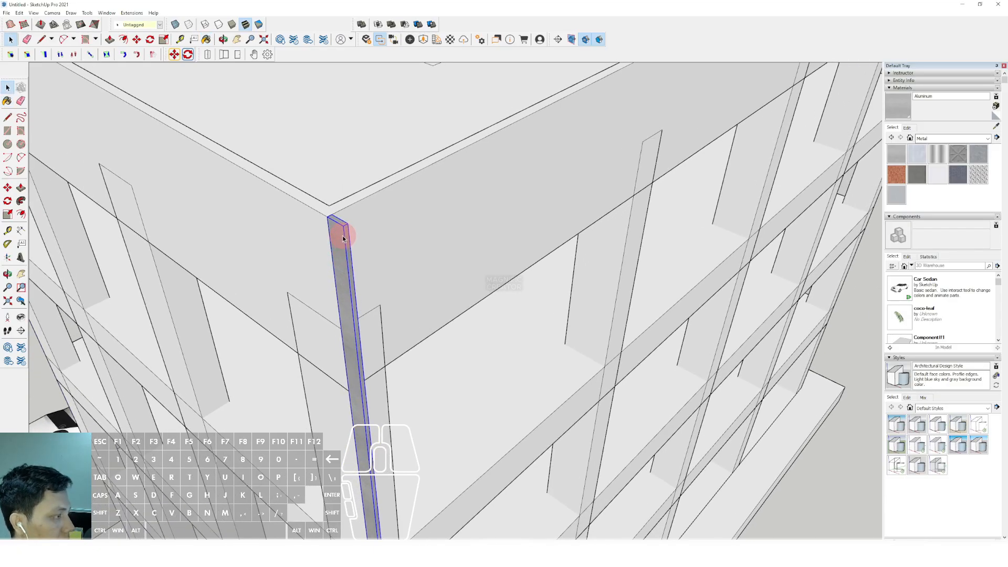
Copy the aluminium corner strip to the far corner of the long façade and fill the gap with evenly spaced copies.
mouse_move(343, 239)
middle_down()
mouse_move(340, 263)
mouse_move(333, 232)
middle_up()
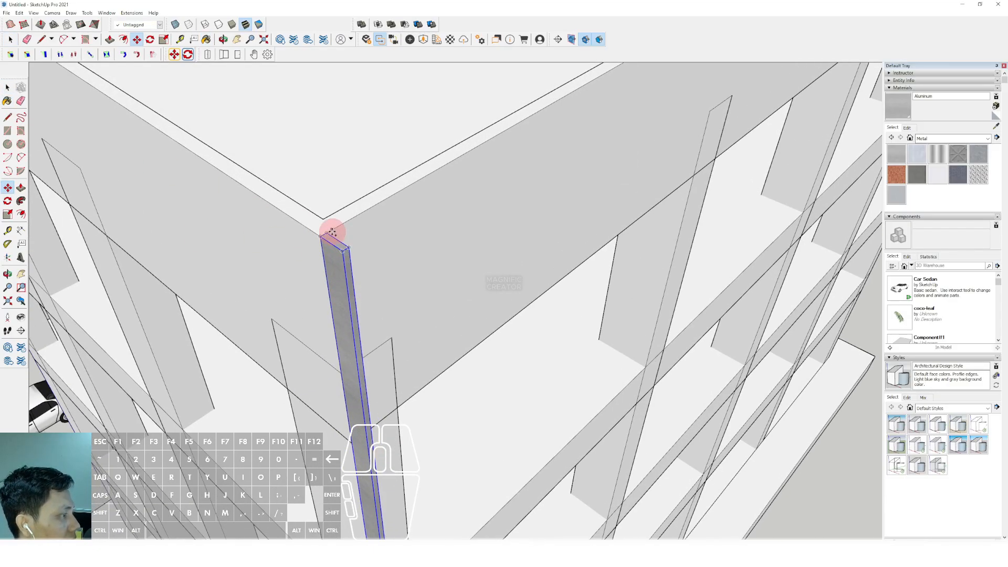
scroll(328, 232, up, 5)
click(329, 231)
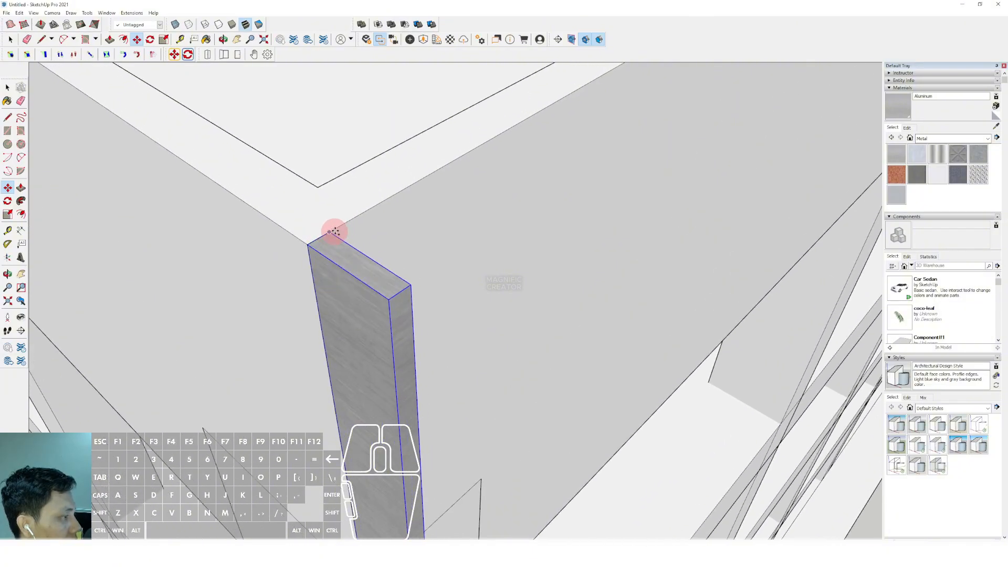
scroll(335, 232, down, 8)
scroll(415, 306, up, 4)
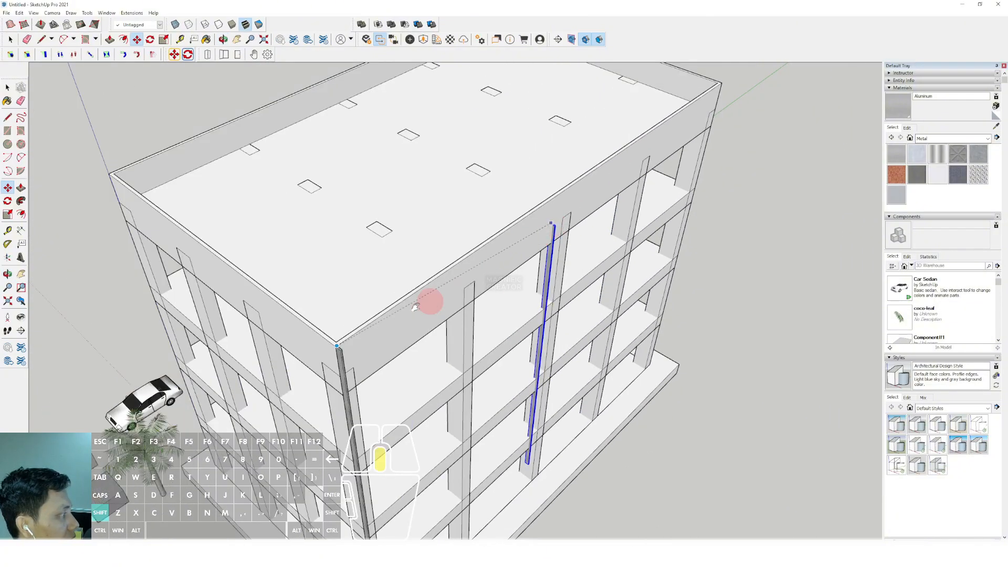
scroll(415, 306, up, 4)
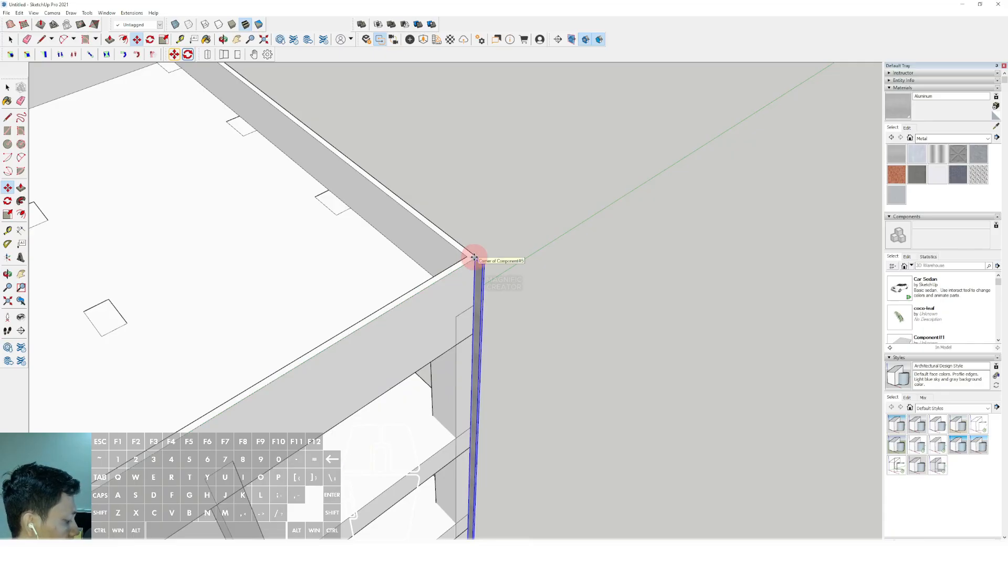
click(474, 257)
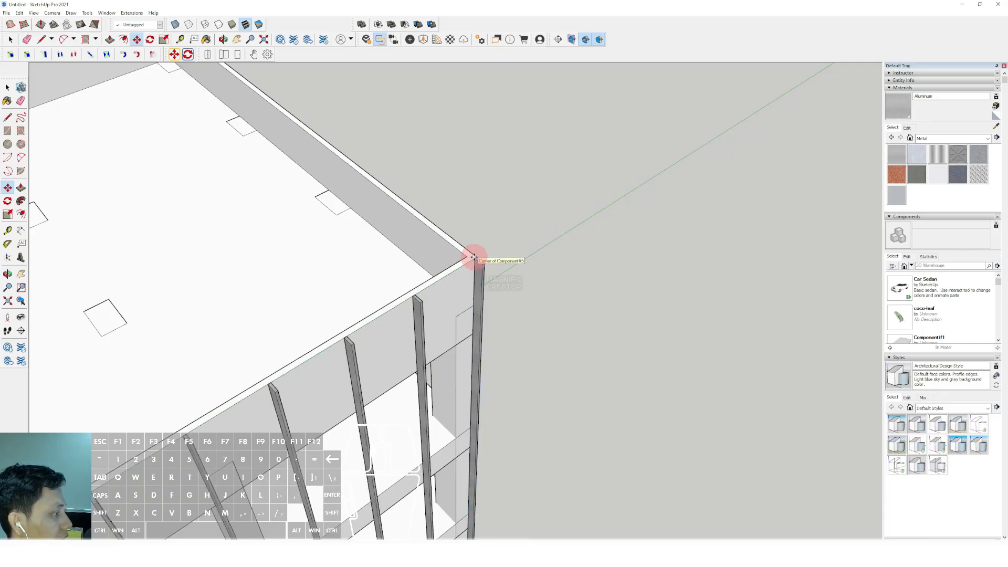
key(space)
Measure the spacing between the last two vertical strips with a temporary dimension and discard it.
scroll(433, 309, up, 6)
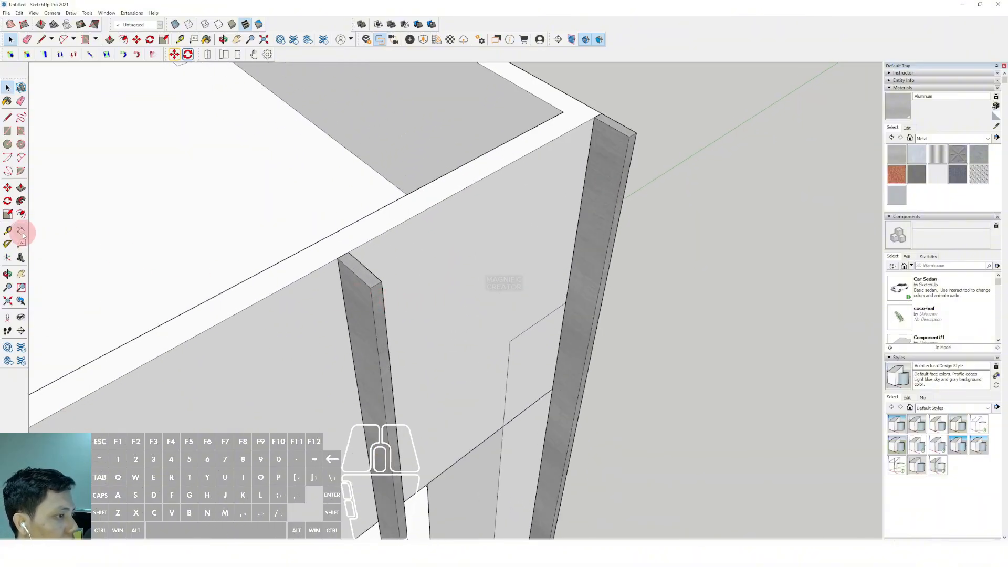
scroll(380, 286, up, 2)
click(378, 285)
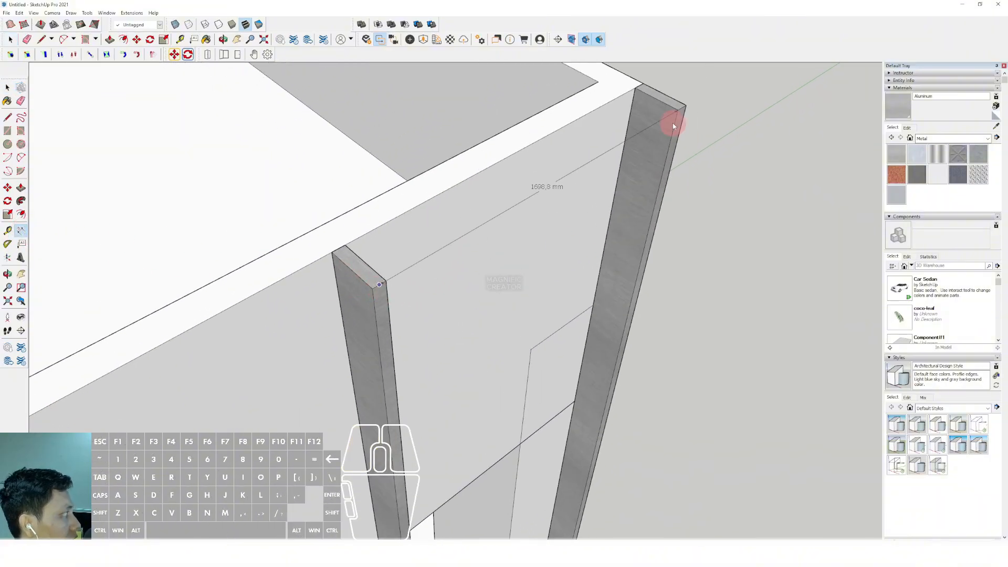
scroll(678, 119, up, 2)
scroll(681, 118, up, 1)
scroll(688, 105, down, 2)
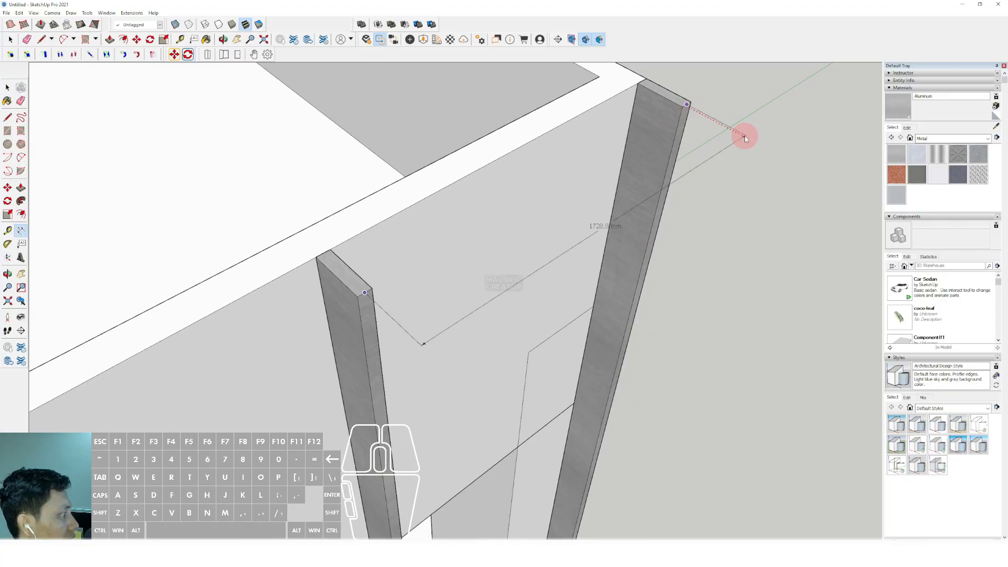
key(space)
click(591, 241)
key(e)
scroll(590, 240, down, 8)
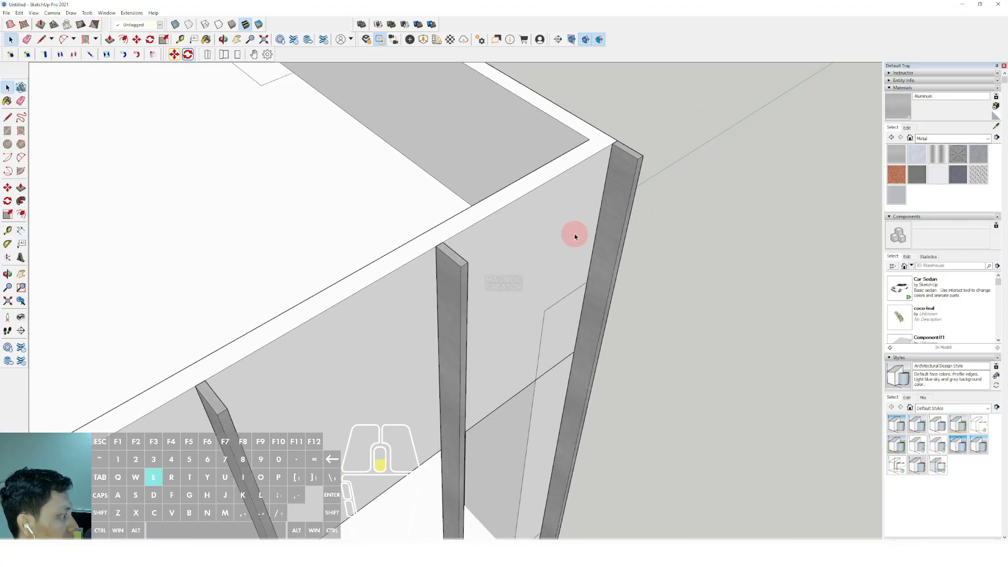
Rotate a copy of the near corner strip 90° about its upper end so it runs horizontally along the parapet's upper edge.
scroll(338, 292, up, 6)
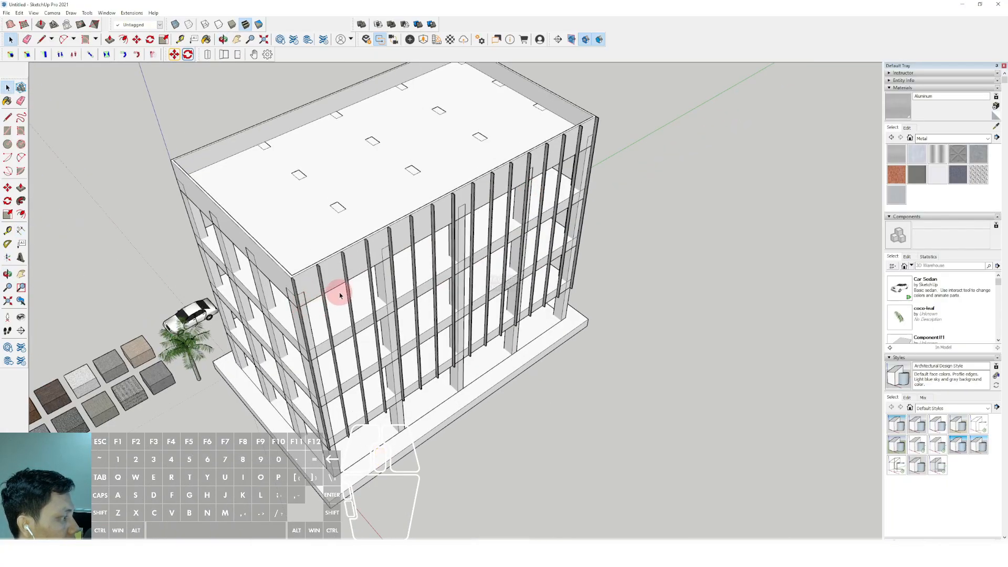
scroll(274, 256, up, 3)
scroll(274, 256, up, 1)
click(274, 249)
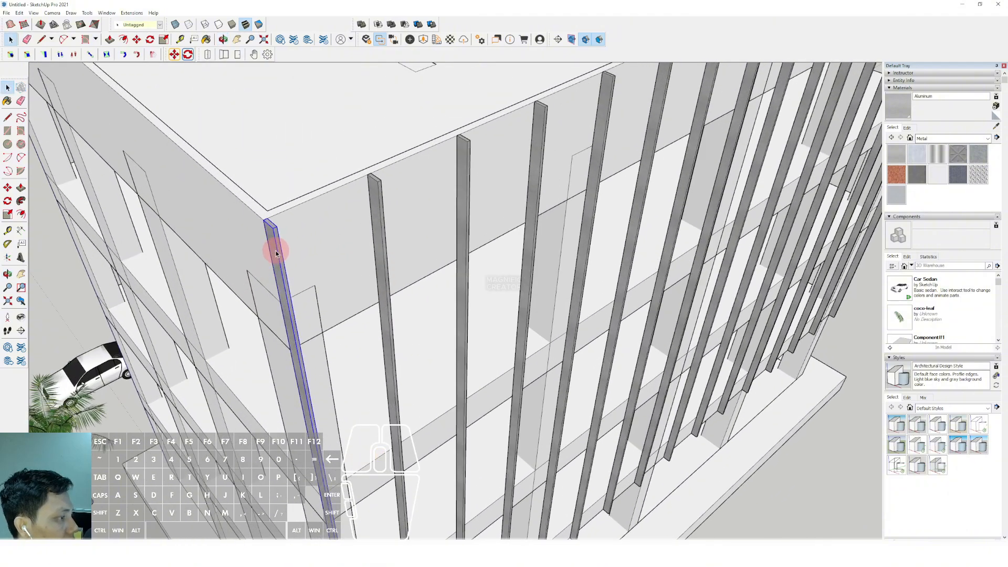
scroll(277, 225, up, 3)
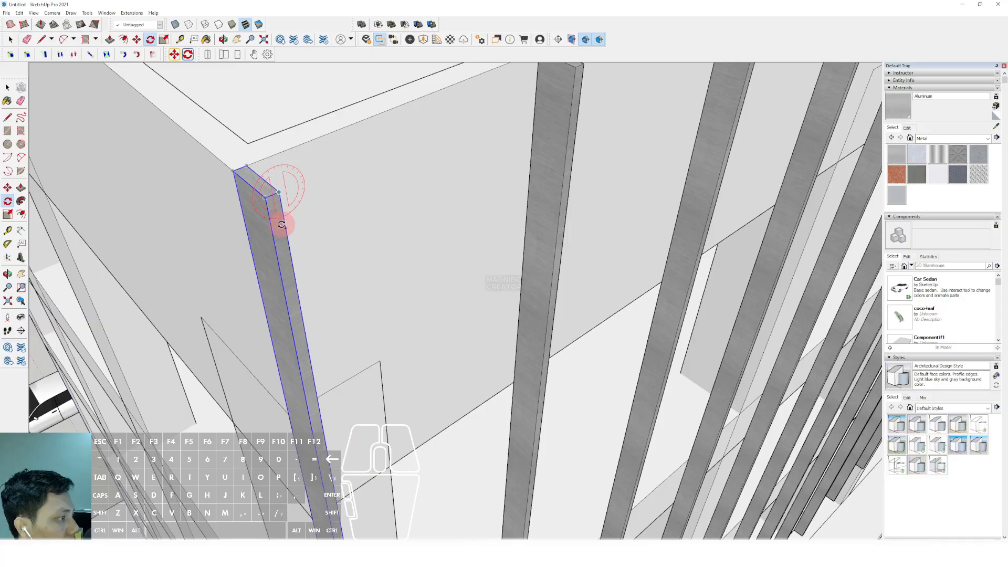
scroll(277, 195, up, 1)
click(280, 190)
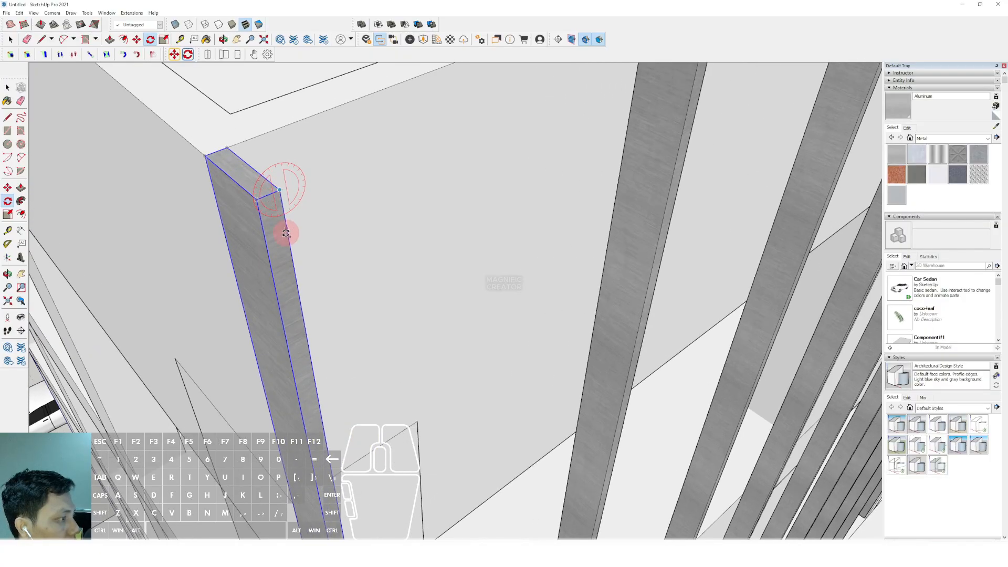
click(288, 239)
scroll(373, 184, down, 4)
click(569, 89)
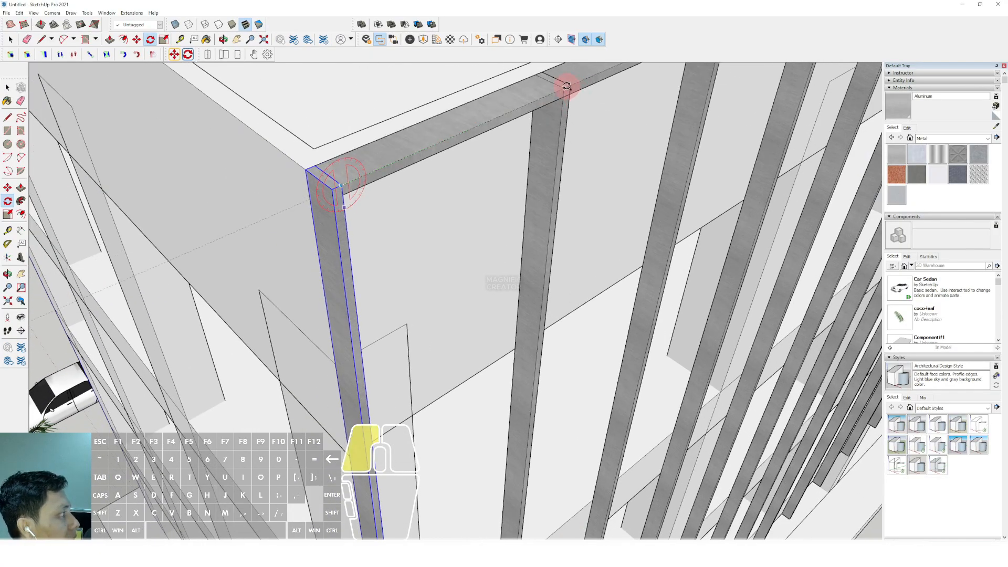
key(space)
Make the horizontal strip along the parapet a unique component, independent of the vertical strips.
scroll(563, 94, down, 3)
scroll(563, 105, down, 2)
shift+middle_drag(562, 105, 355, 272)
middle_drag(528, 213, 459, 251)
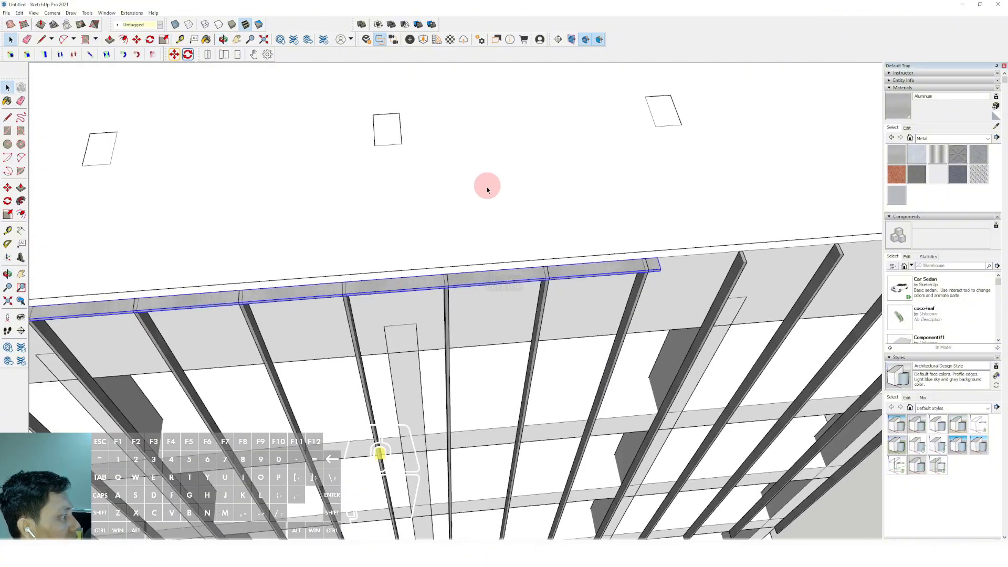
scroll(487, 189, up, 1)
right_click(590, 285)
click(623, 344)
Open the horizontal strip for editing and extend its end face to the far corner of the long façade with Push/Pull.
scroll(552, 319, down, 3)
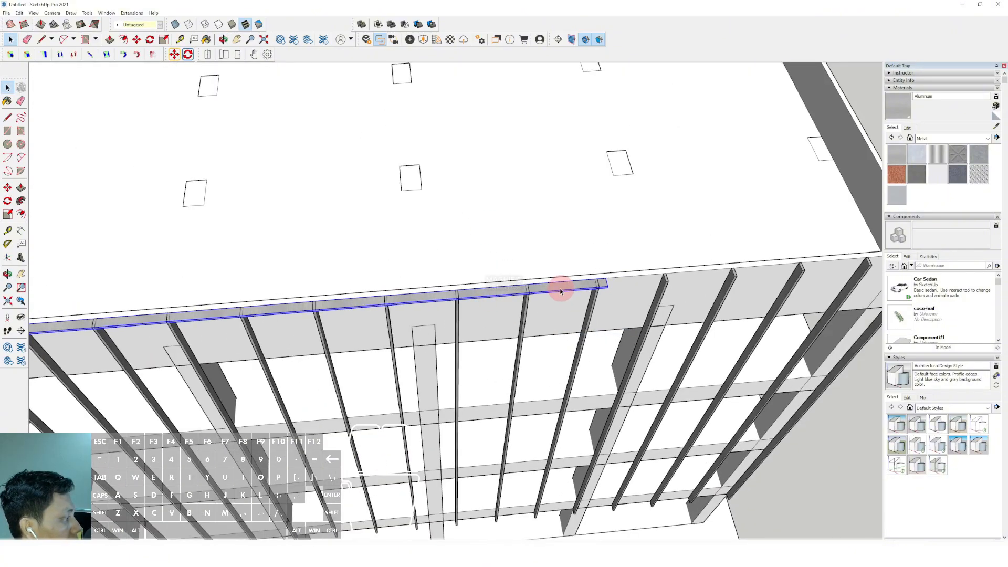
shift+middle_drag(561, 290, 445, 254)
double_click(446, 254)
key(v)
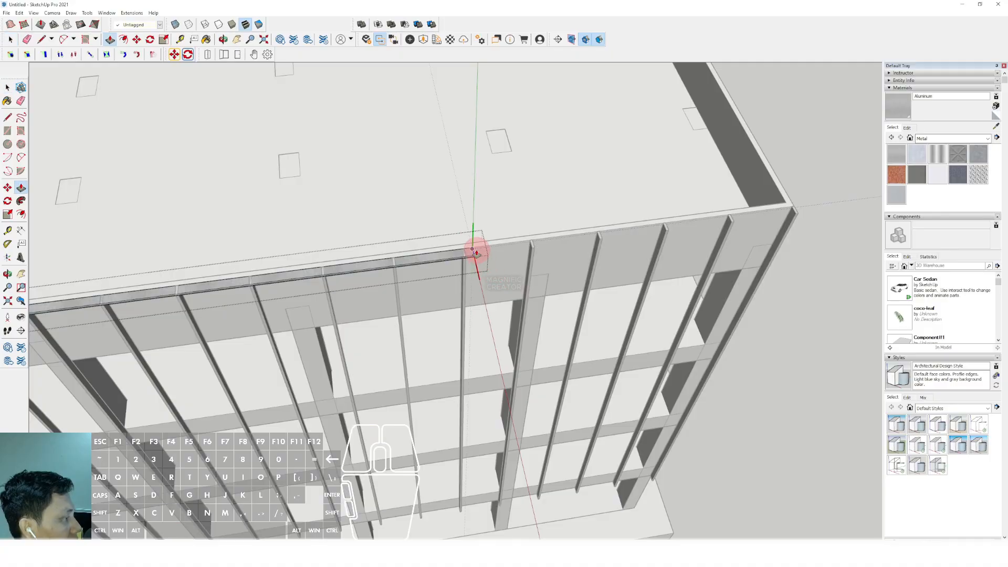
drag(510, 260, 791, 221)
scroll(786, 208, down, 3)
key(space)
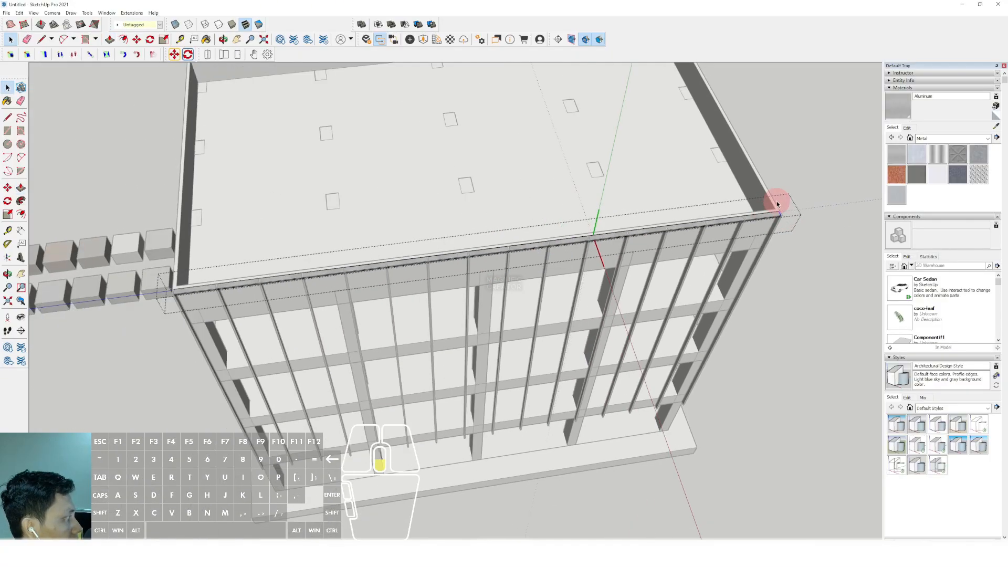
click(782, 191)
Copy the horizontal strip down to the lower ends of the vertical strips and fill the height between with evenly spaced copies.
middle_drag(317, 269, 404, 228)
scroll(404, 225, up, 5)
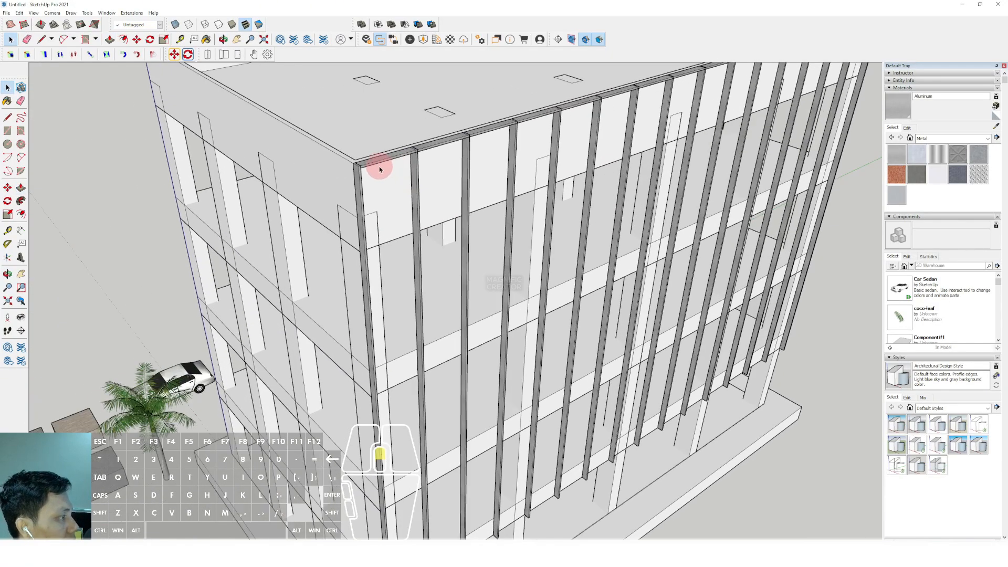
click(371, 162)
scroll(371, 162, up, 5)
key(m)
click(349, 177)
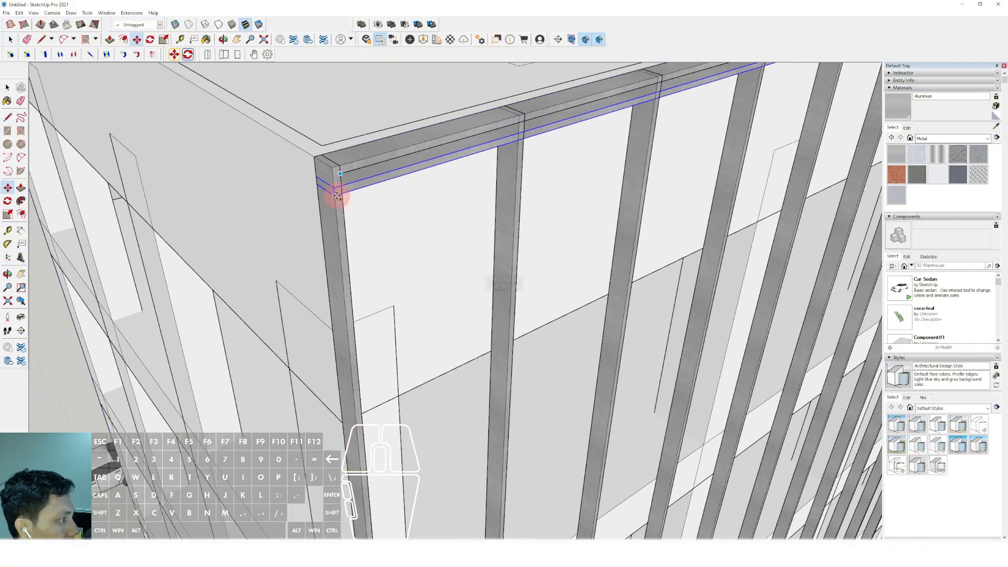
scroll(342, 196, down, 6)
key(shift)
scroll(385, 320, down, 2)
shift+middle_drag(385, 319, 384, 185)
scroll(380, 292, up, 4)
shift+click(364, 346)
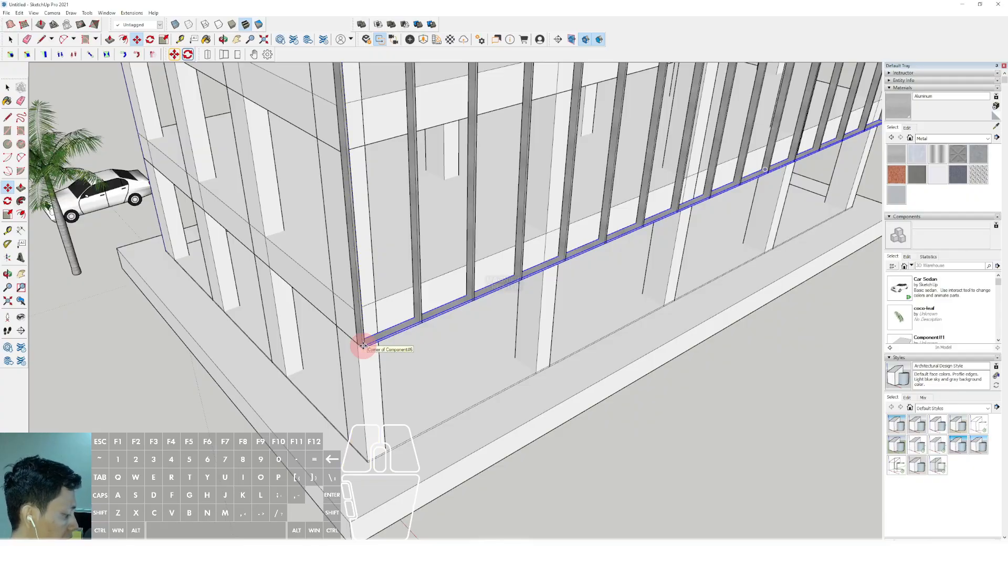
text(/3)
key(Return)
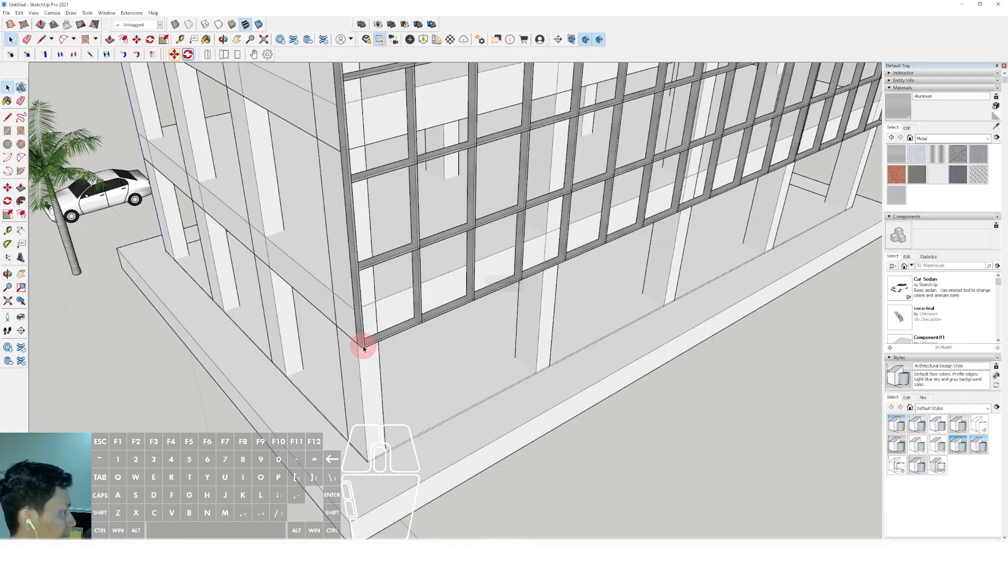
Examine the completed façade grid and the adjacent short side of the building from several angles.
scroll(328, 340, down, 8)
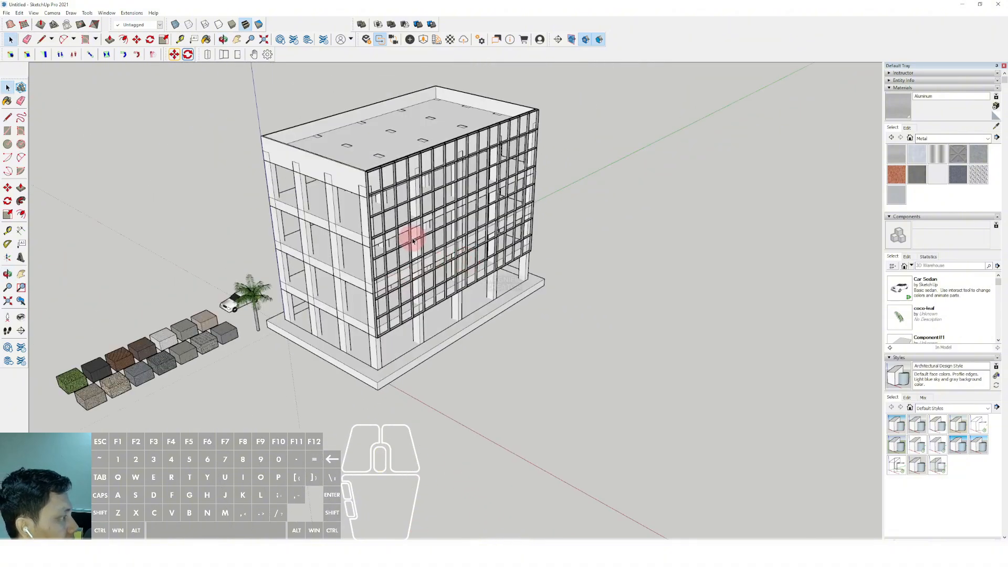
scroll(414, 234, up, 4)
scroll(413, 220, up, 6)
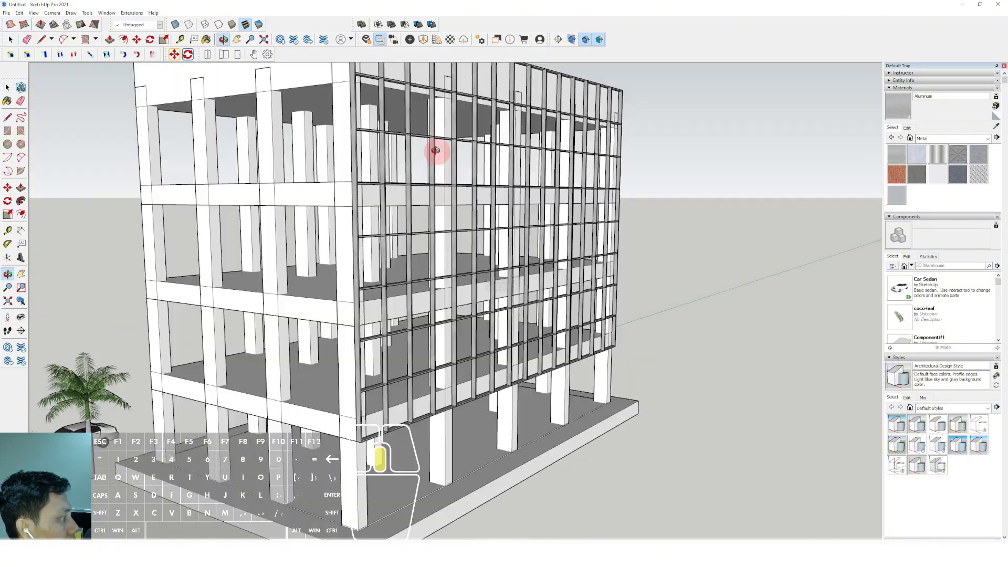
shift+middle_drag(434, 184, 390, 170)
mouse_move(378, 241)
middle_down()
mouse_move(417, 270)
mouse_move(447, 218)
mouse_move(387, 243)
mouse_move(387, 257)
middle_up()
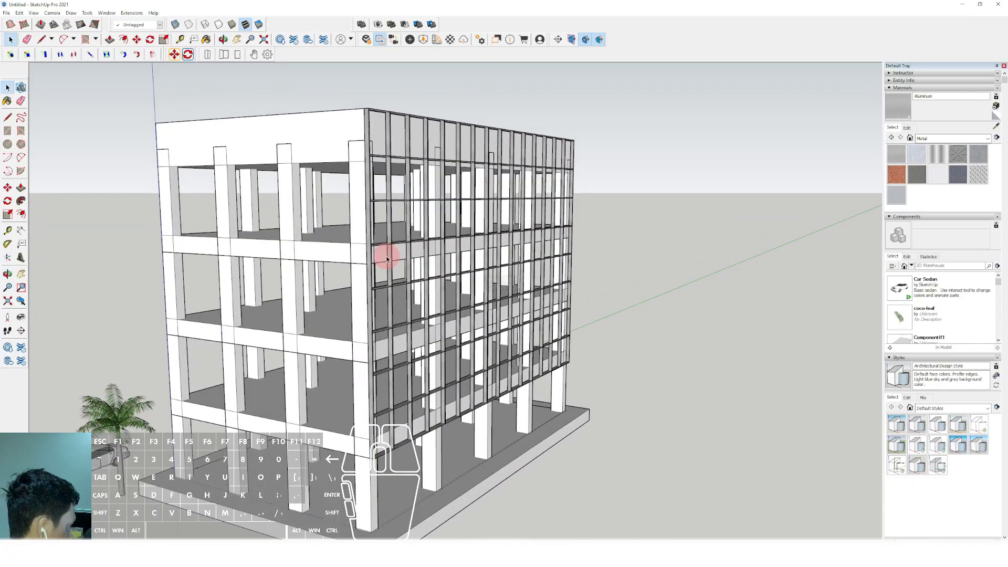
scroll(387, 257, down, 1)
scroll(374, 261, up, 5)
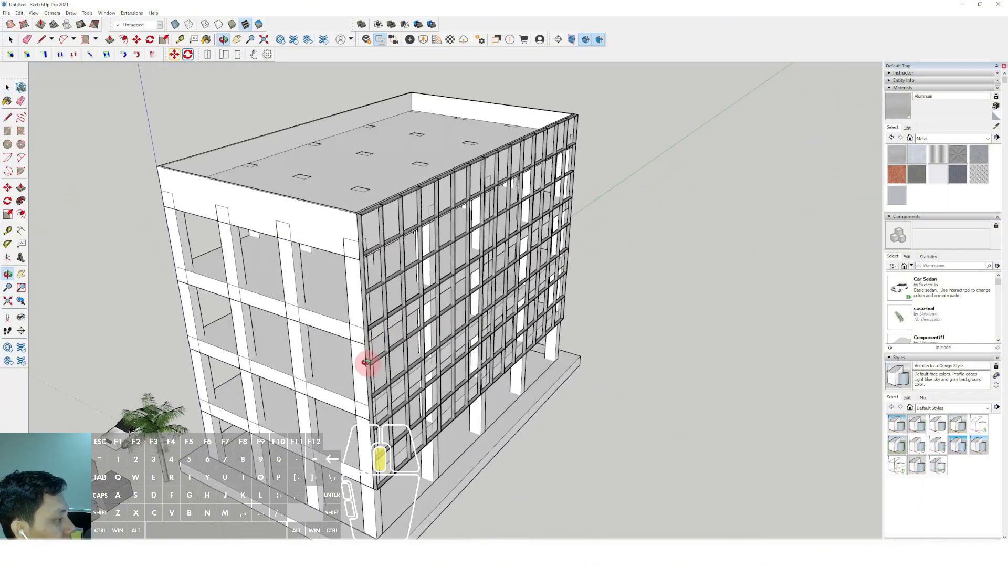
scroll(373, 320, down, 4)
Rotate a copy of the near vertical corner strip 90° about the vertical axis so it faces the short side.
scroll(404, 191, up, 6)
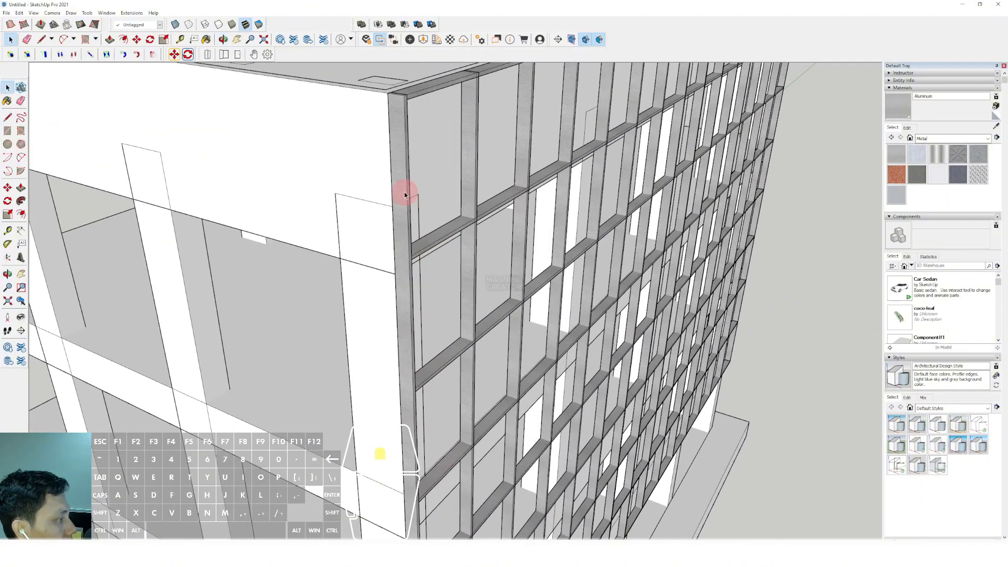
click(403, 189)
middle_drag(403, 189, 388, 282)
scroll(389, 282, up, 1)
key(q)
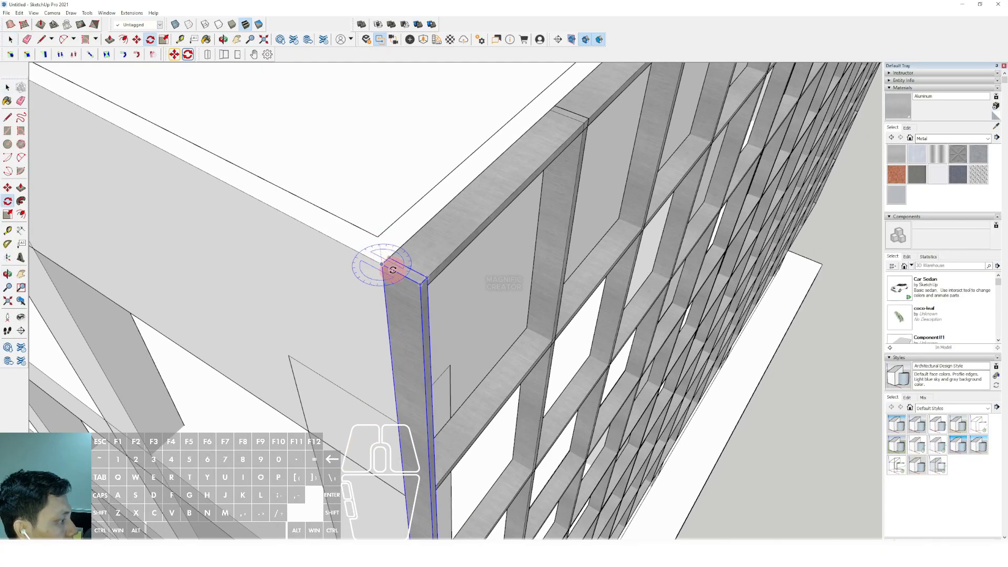
click(394, 270)
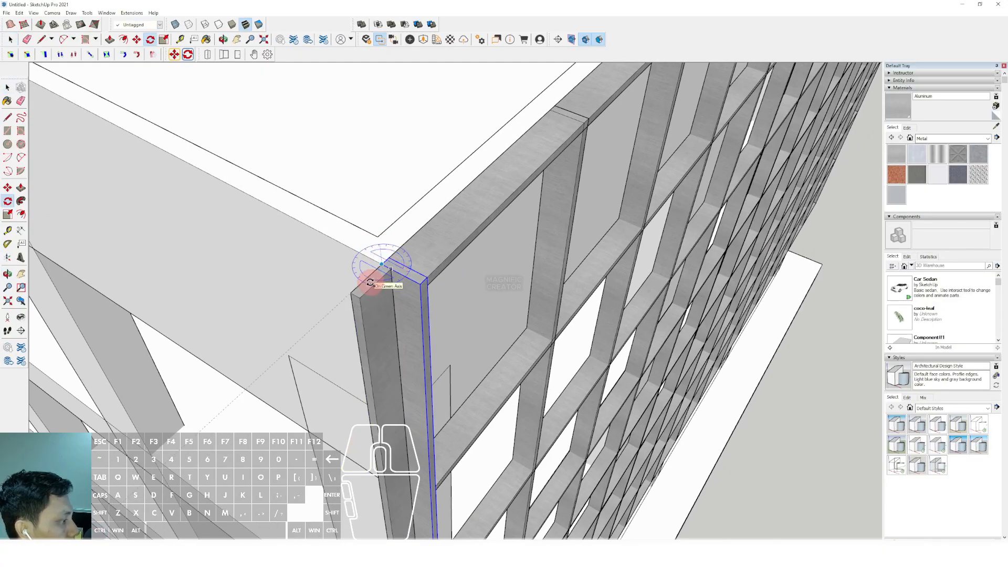
Move the rotated strip so its inner edge meets the building corner on the short façade.
scroll(378, 277, up, 2)
key(m)
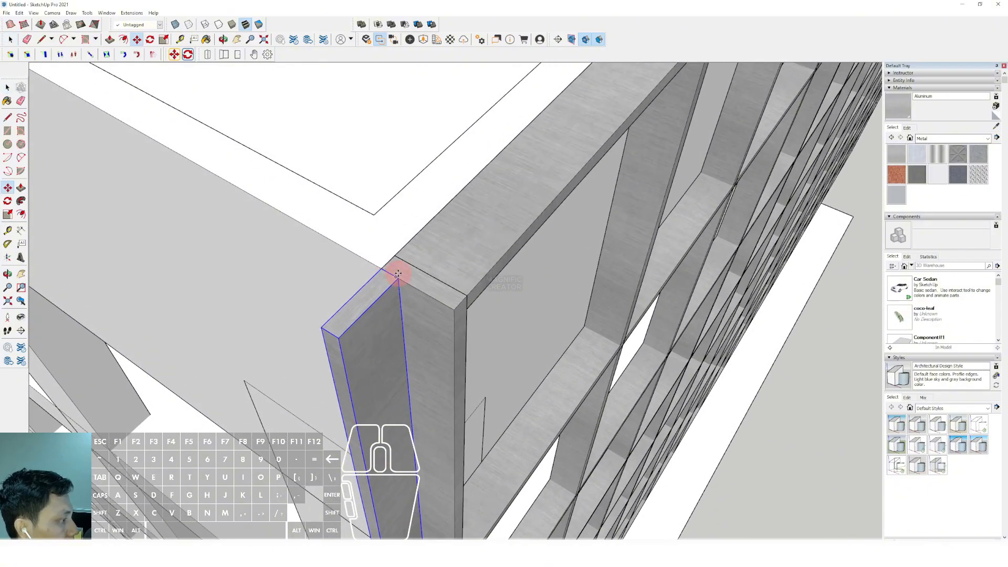
key(space)
middle_drag(398, 274, 397, 284)
click(397, 277)
click(378, 267)
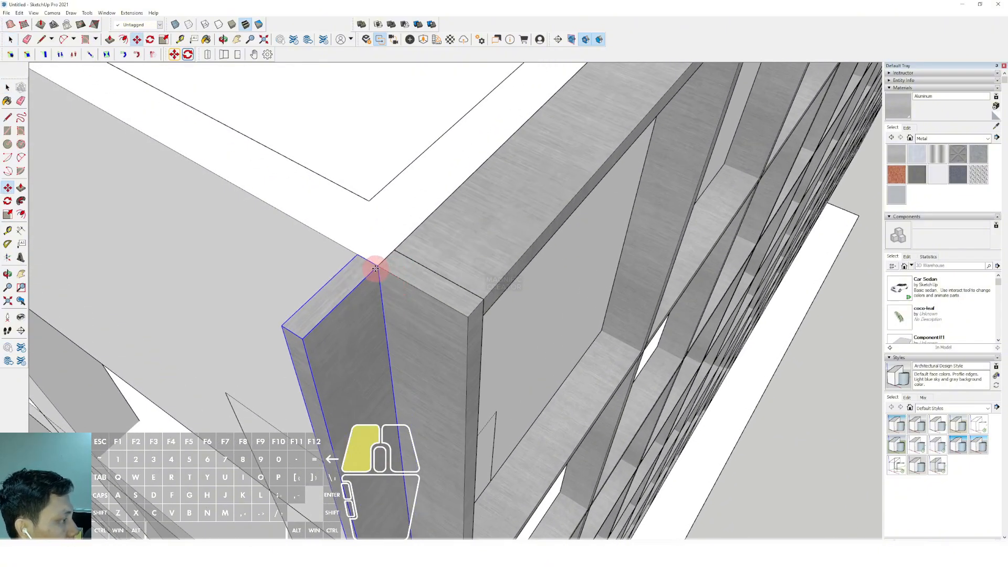
key(space)
scroll(395, 240, down, 2)
right_click(369, 265)
click(361, 282)
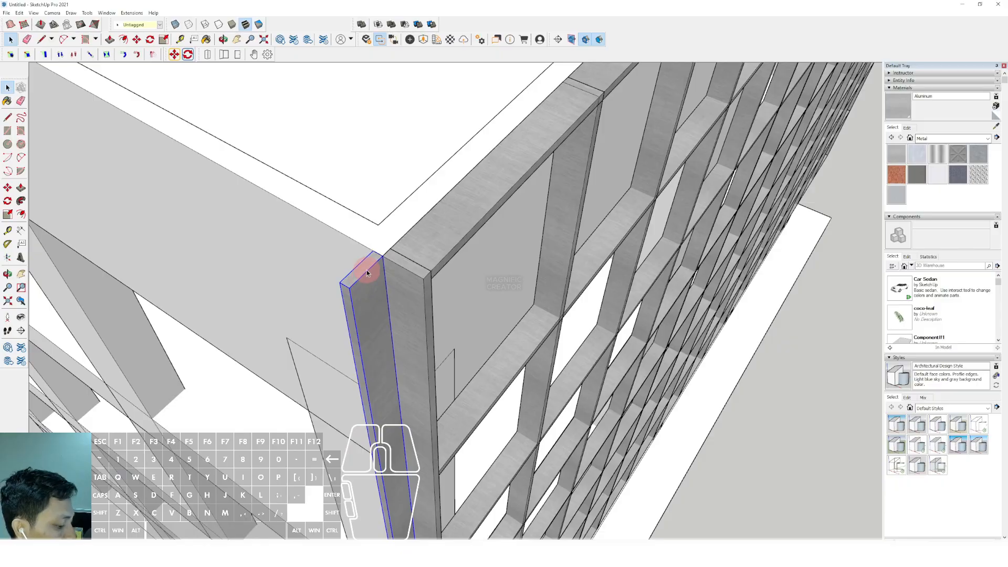
Copy the rotated vertical strip along the parapet to the far corner of the short façade.
key(m)
click(373, 254)
scroll(353, 243, down, 2)
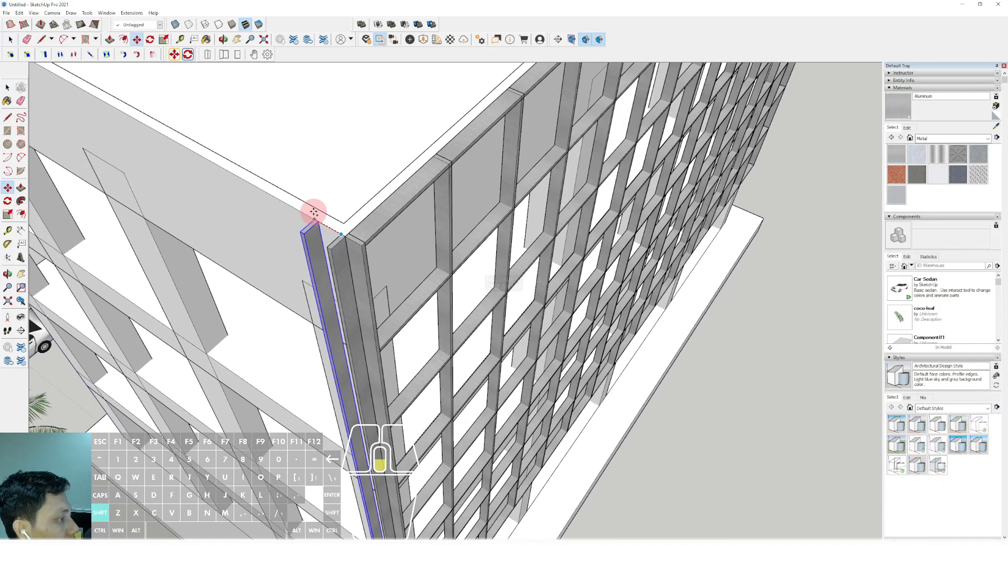
shift+scroll(314, 211, down, 2)
shift+middle_drag(214, 157, 328, 232)
shift+middle_drag(279, 204, 382, 252)
shift+middle_drag(292, 223, 421, 278)
shift+middle_drag(345, 243, 436, 306)
shift+scroll(231, 152, up, 2)
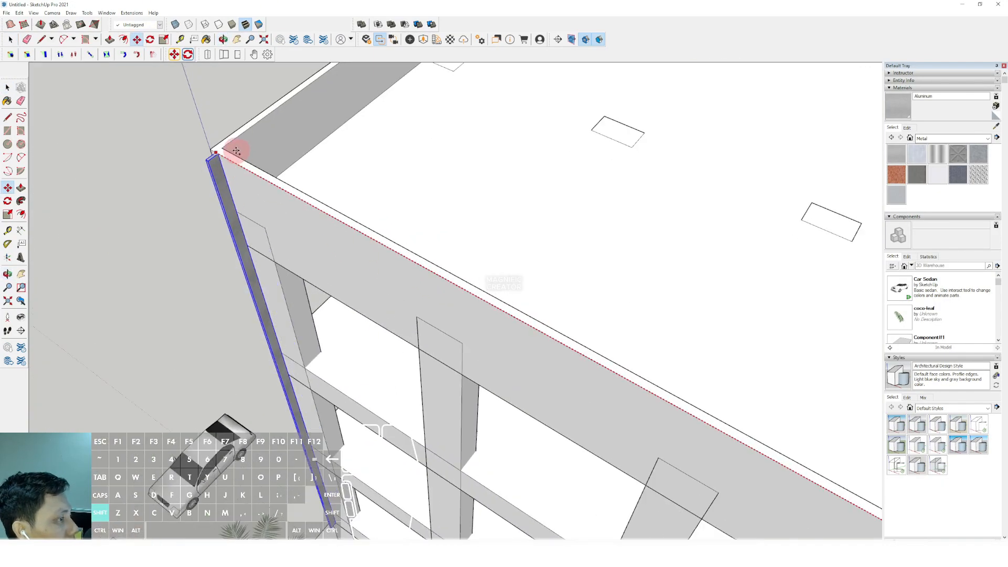
click(212, 149)
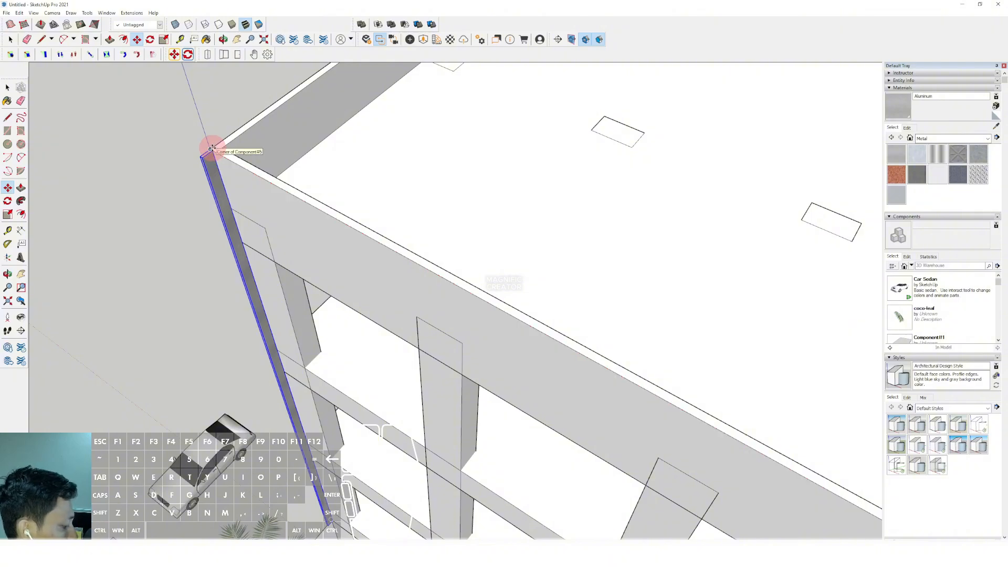
Fill the short façade with evenly spaced copies of the vertical strip between its two corner strips.
key(Return)
scroll(322, 213, down, 5)
middle_drag(322, 214, 410, 194)
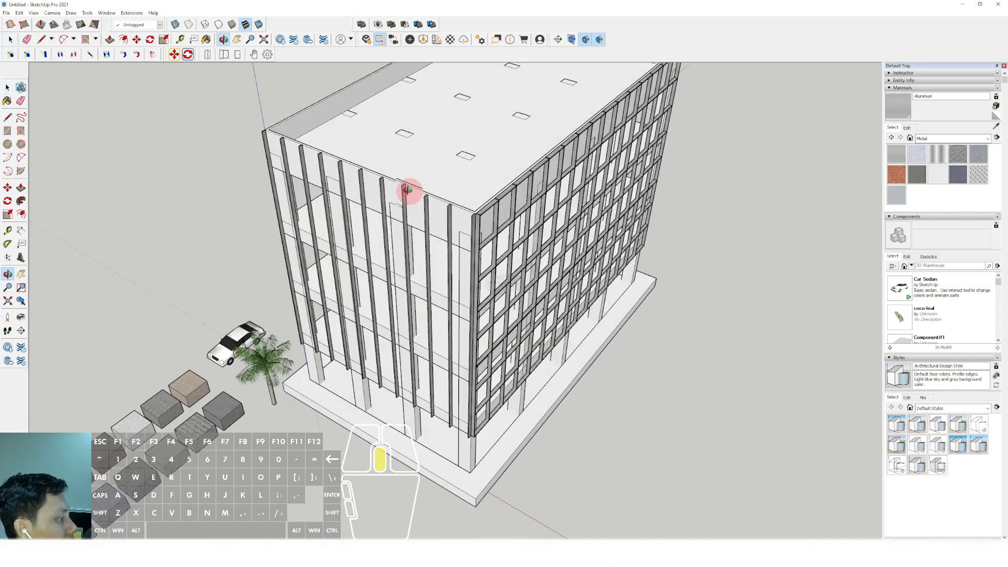
Rotate a copy of the short façade's near corner strip about its upper end so it lies horizontally along the parapet.
scroll(482, 222, up, 5)
scroll(482, 221, up, 2)
click(474, 208)
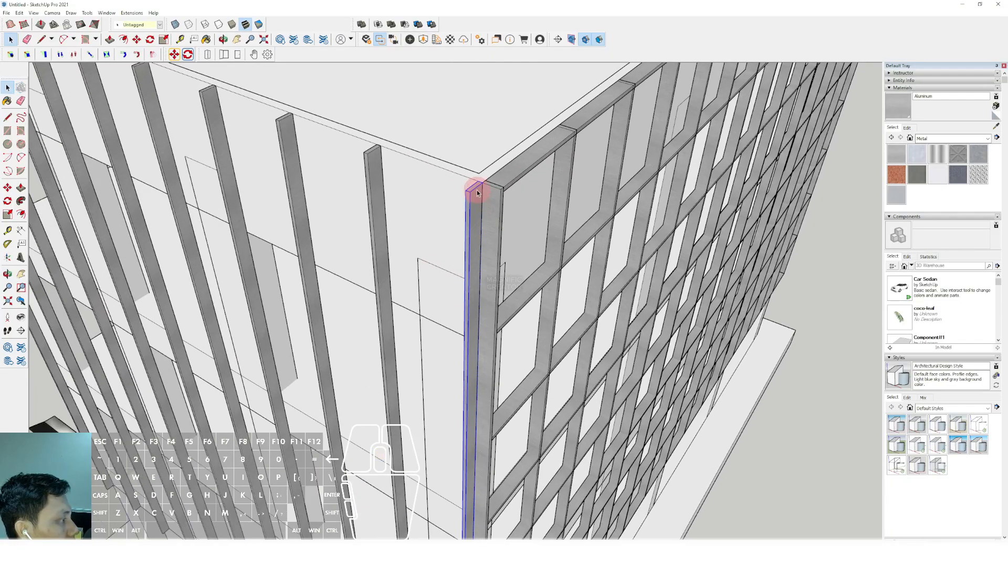
scroll(472, 210, up, 3)
scroll(635, 208, up, 2)
middle_drag(635, 208, 516, 184)
key(q)
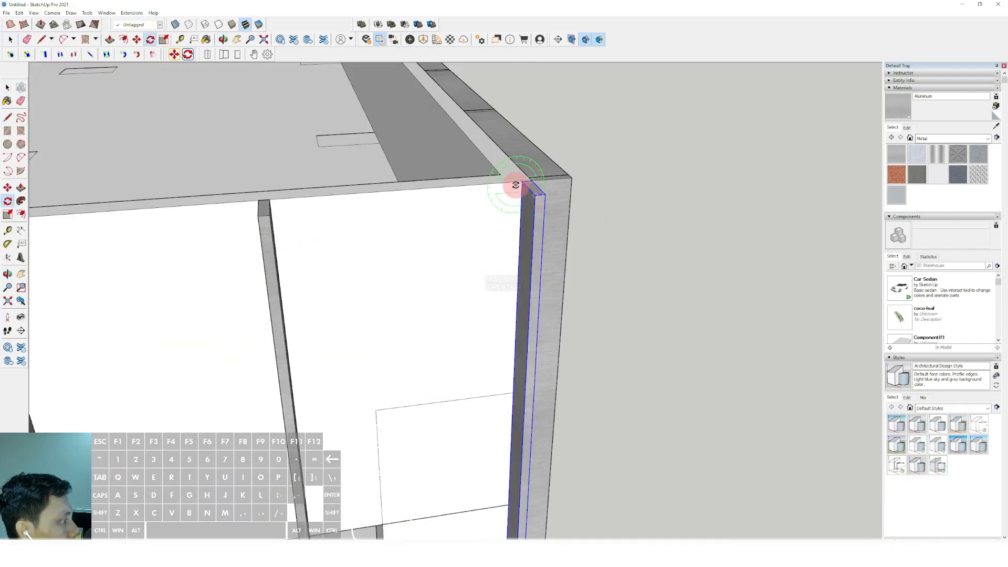
click(519, 232)
scroll(493, 237, up, 1)
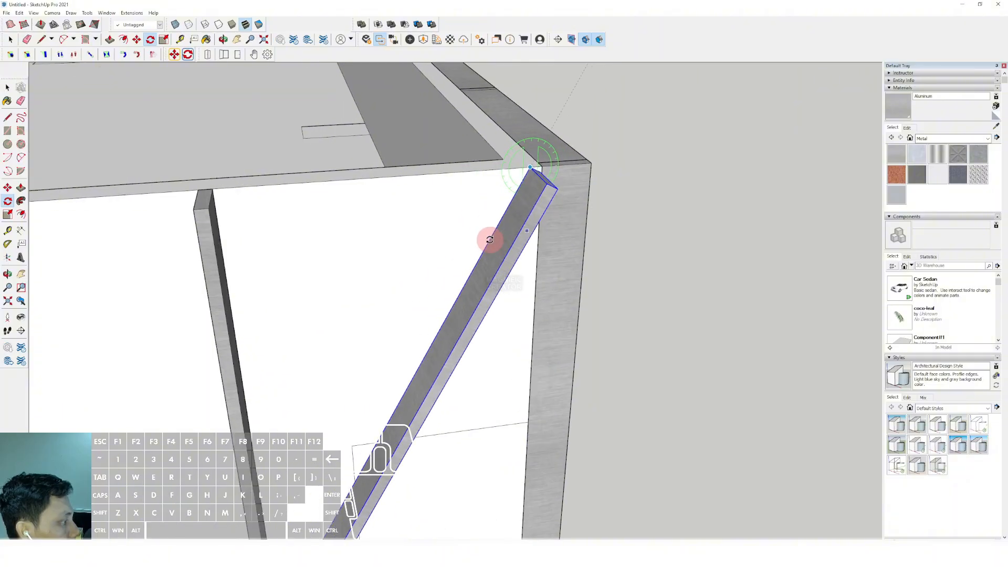
key(ctrl)
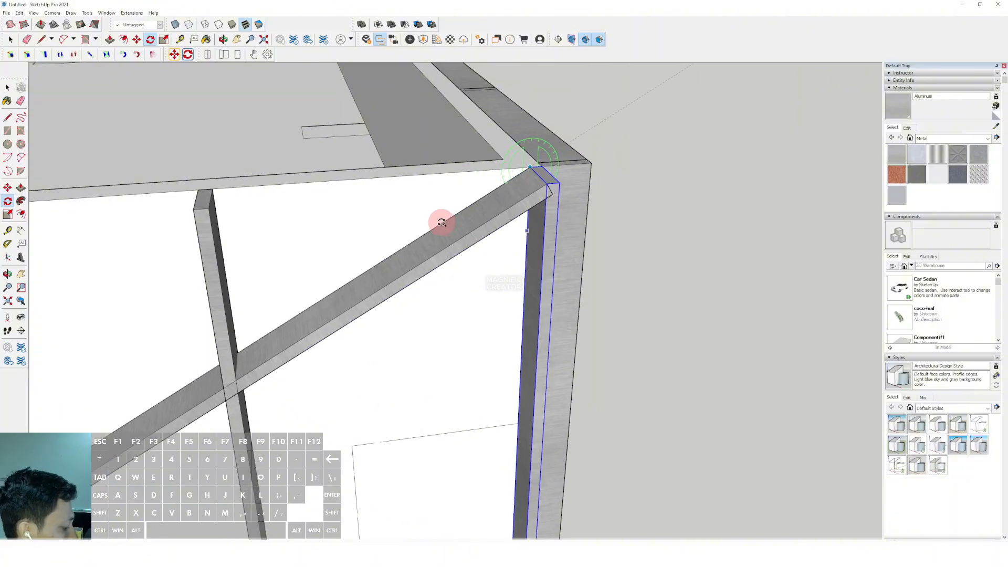
key(space)
Make the horizontal strip unique and push its overhanging end face back to the far building corner.
scroll(442, 223, down, 6)
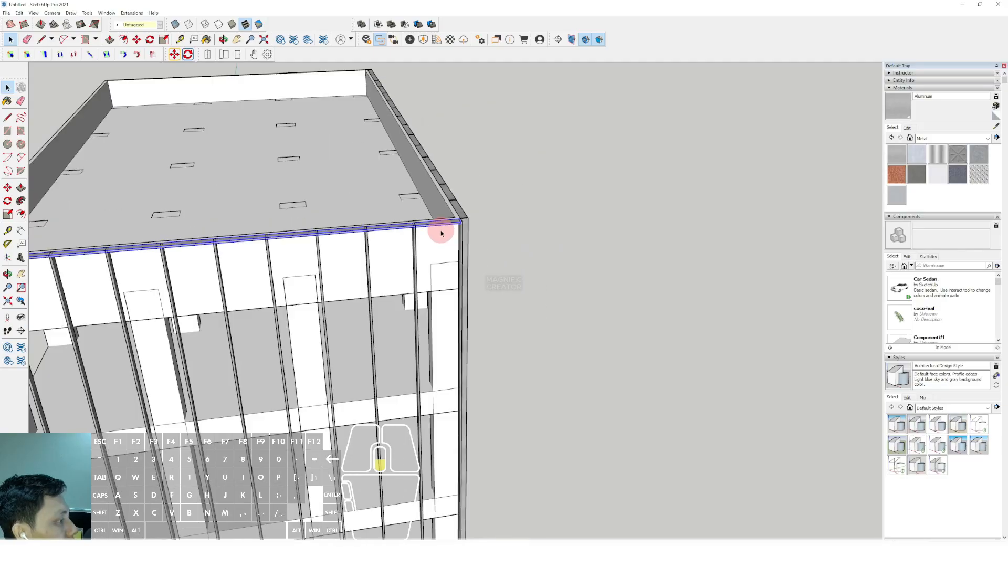
middle_drag(475, 157, 270, 241)
scroll(219, 192, up, 5)
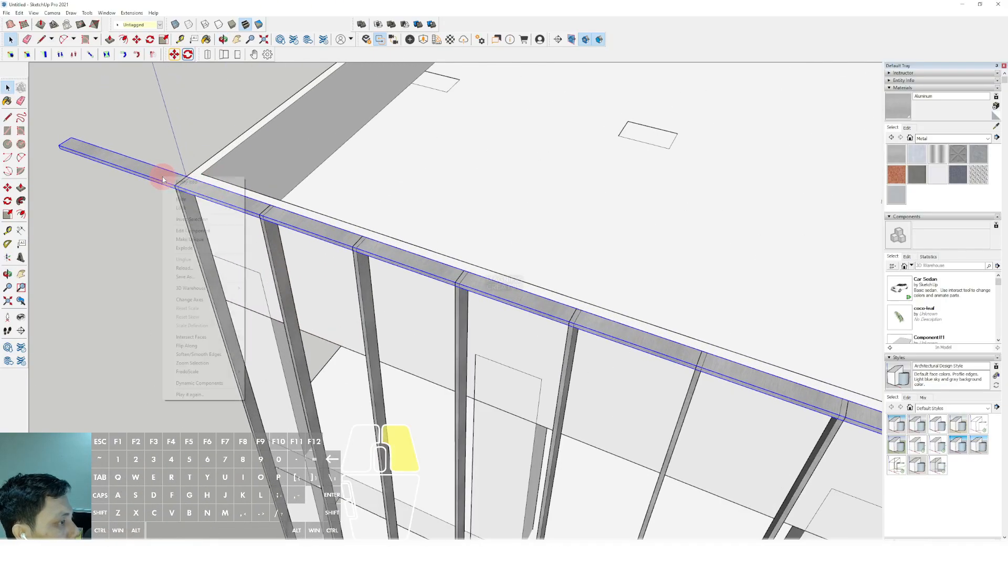
right_click(163, 177)
click(181, 241)
double_click(104, 163)
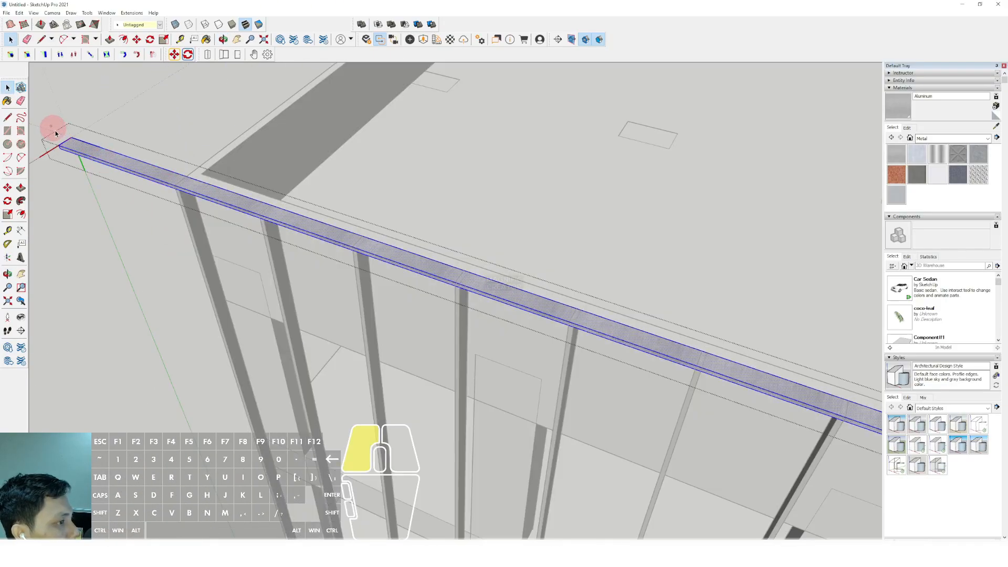
key(p)
scroll(173, 196, down, 2)
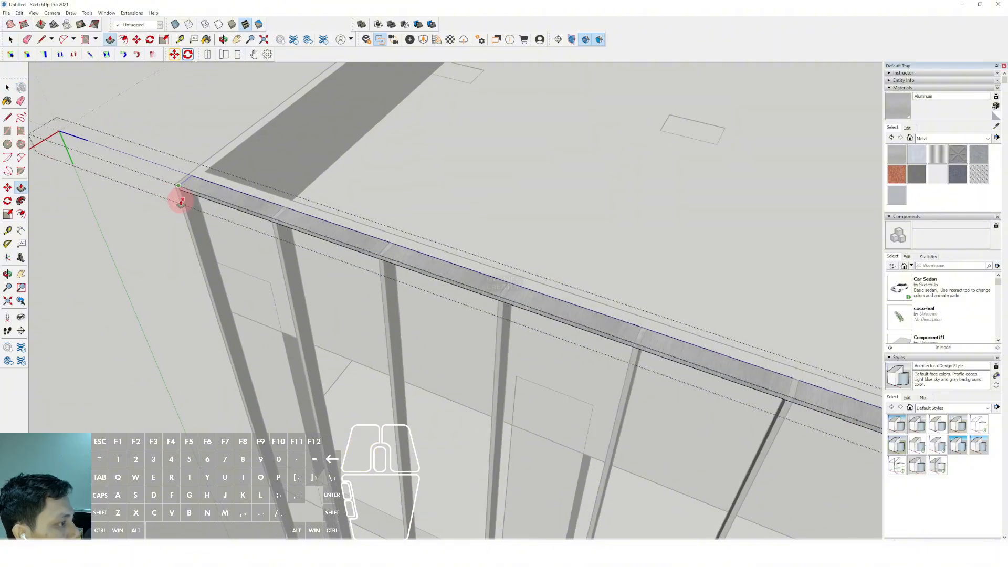
key(space)
Copy the horizontal strip down the short façade at the long façade's row spacing to complete the grid to its lower edge.
scroll(189, 168, down, 6)
scroll(199, 167, down, 2)
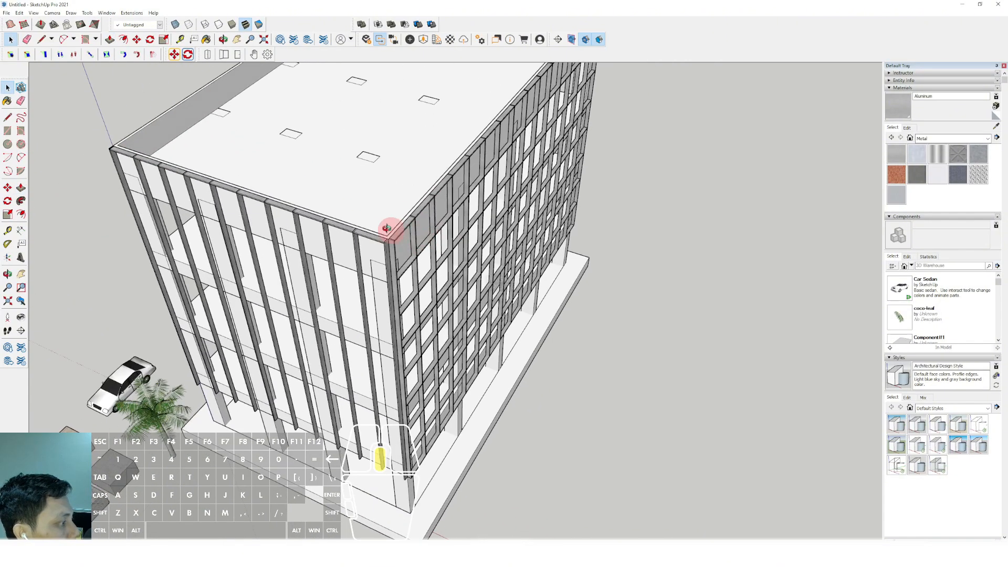
scroll(349, 225, up, 5)
scroll(361, 224, up, 3)
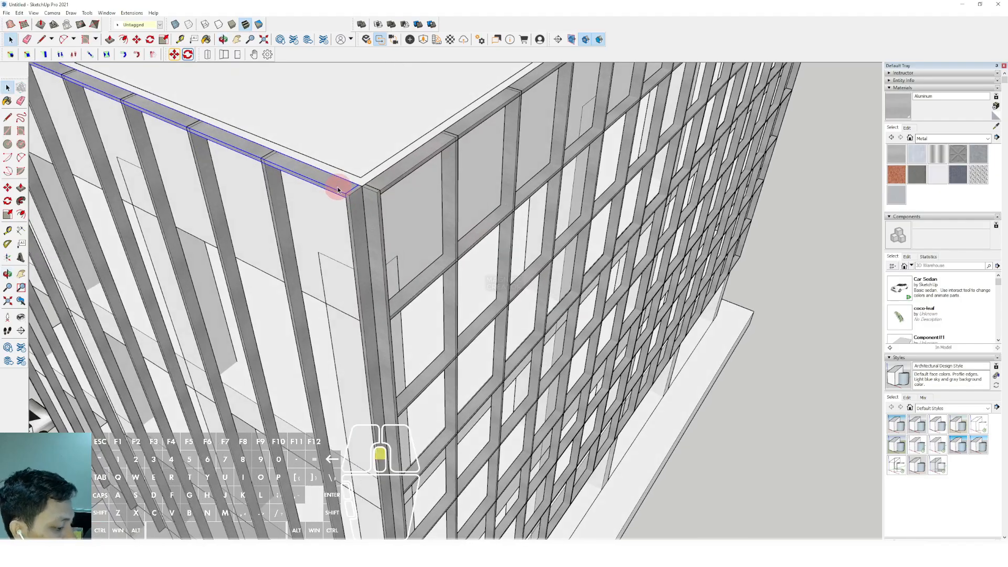
key(m)
click(329, 189)
middle_drag(328, 189, 407, 216)
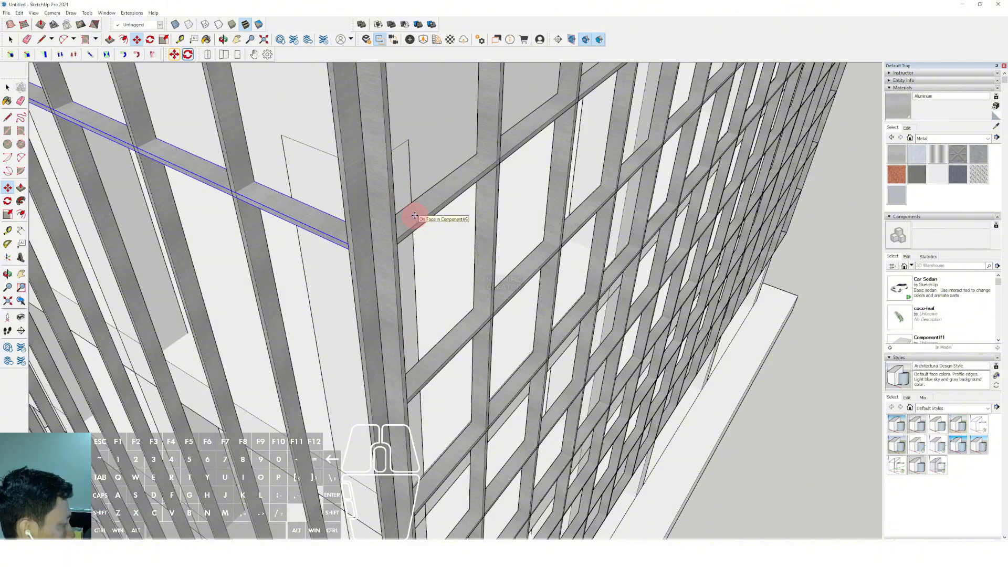
scroll(414, 215, down, 10)
key(space)
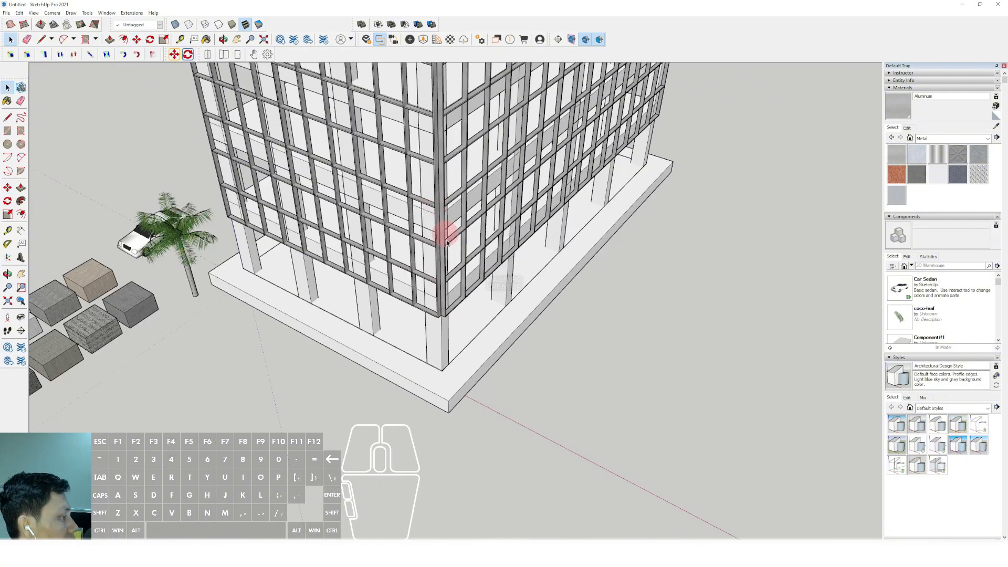
Select all strips of the short façade grid and combine them into one component.
scroll(448, 323, up, 3)
scroll(428, 299, down, 5)
shift+middle_drag(420, 252, 394, 259)
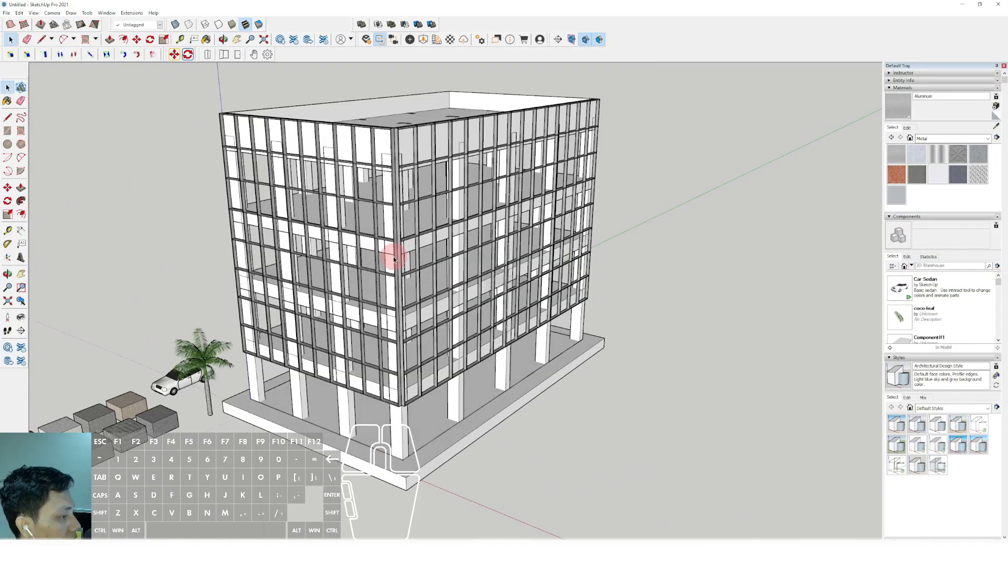
scroll(408, 226, up, 5)
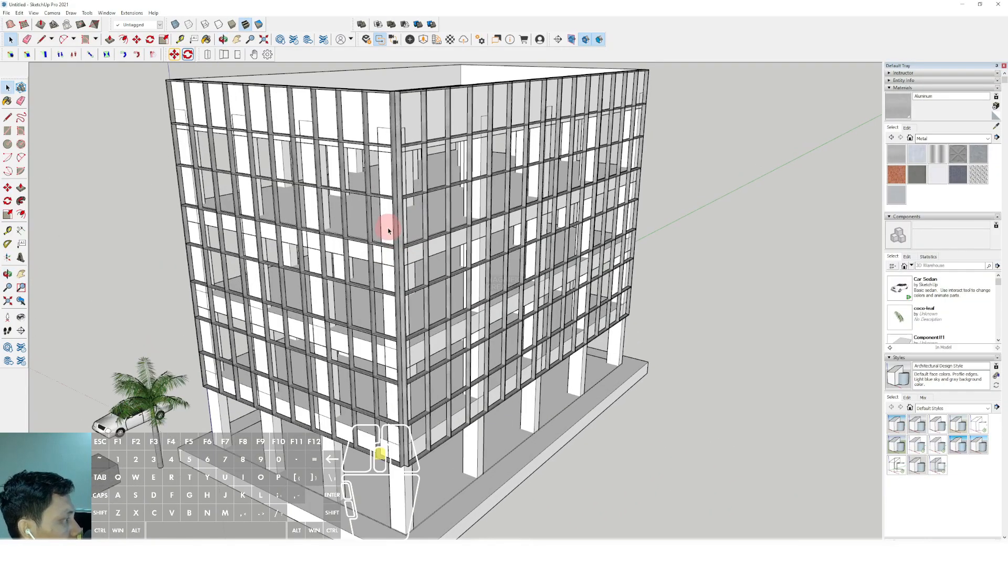
middle_drag(387, 225, 295, 194)
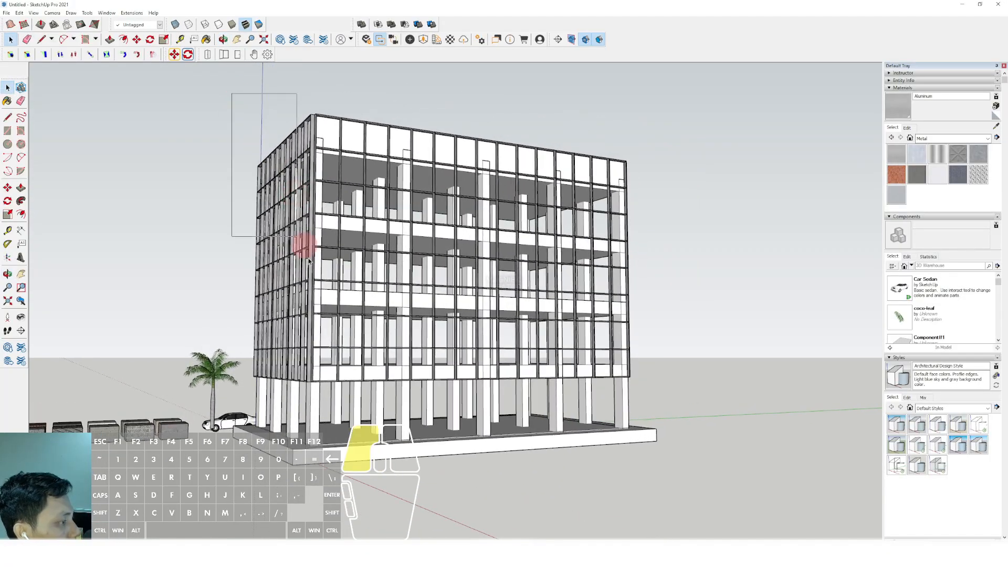
drag(317, 392, 318, 391)
scroll(315, 170, up, 3)
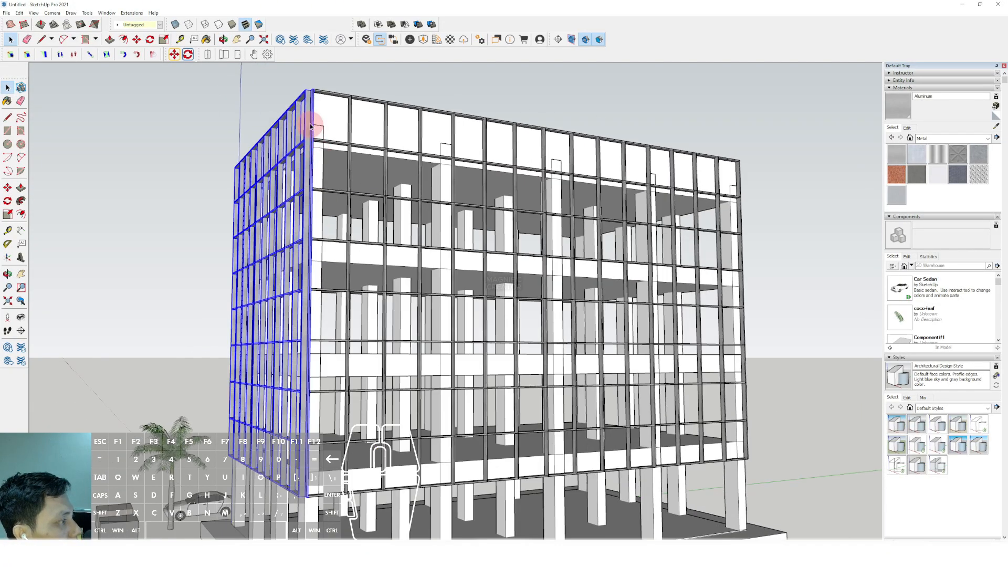
middle_drag(314, 125, 335, 247)
scroll(329, 295, up, 3)
right_click(317, 275)
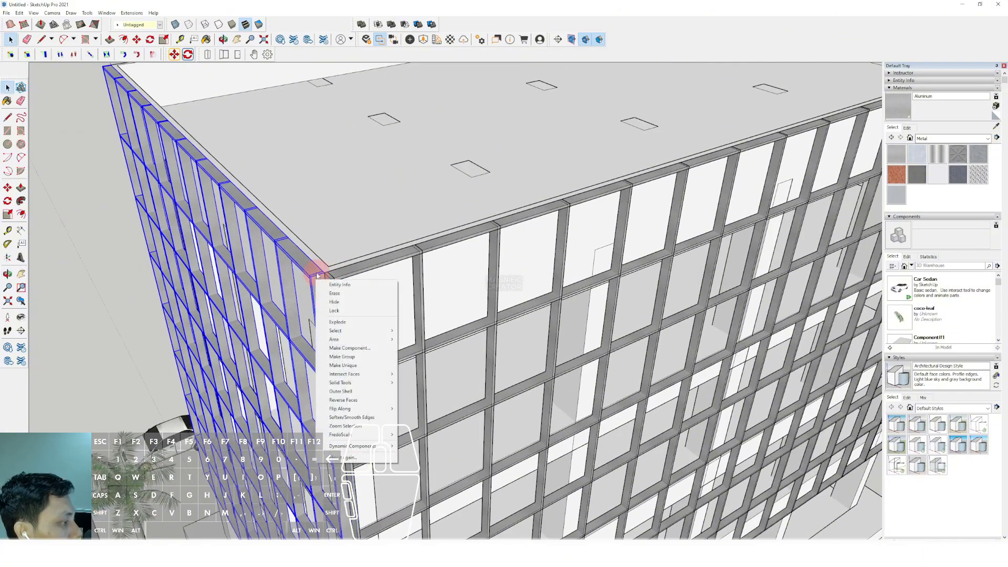
click(337, 348)
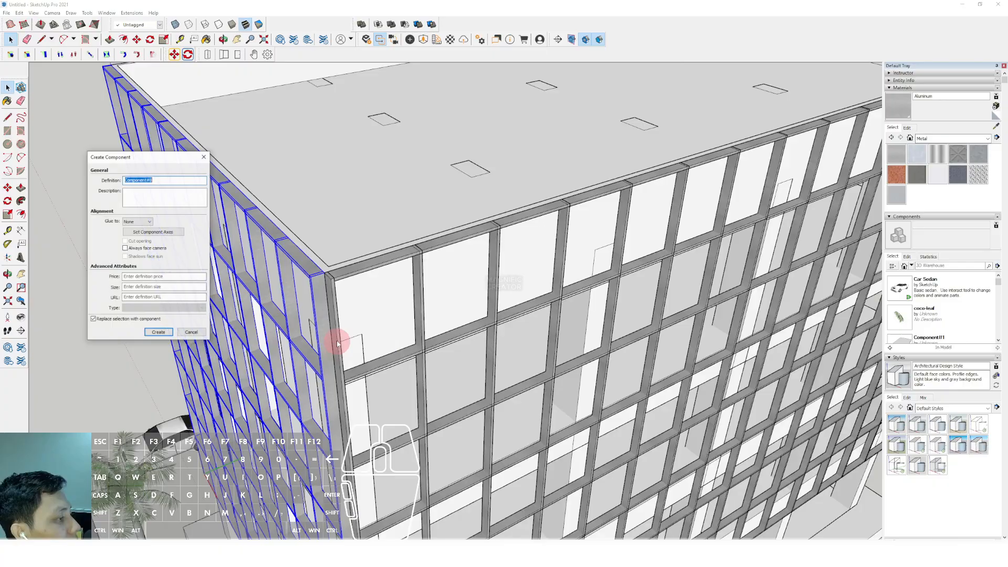
click(162, 329)
Select all strips of the long façade grid and combine them into one component.
scroll(304, 243, down, 3)
middle_drag(304, 243, 394, 170)
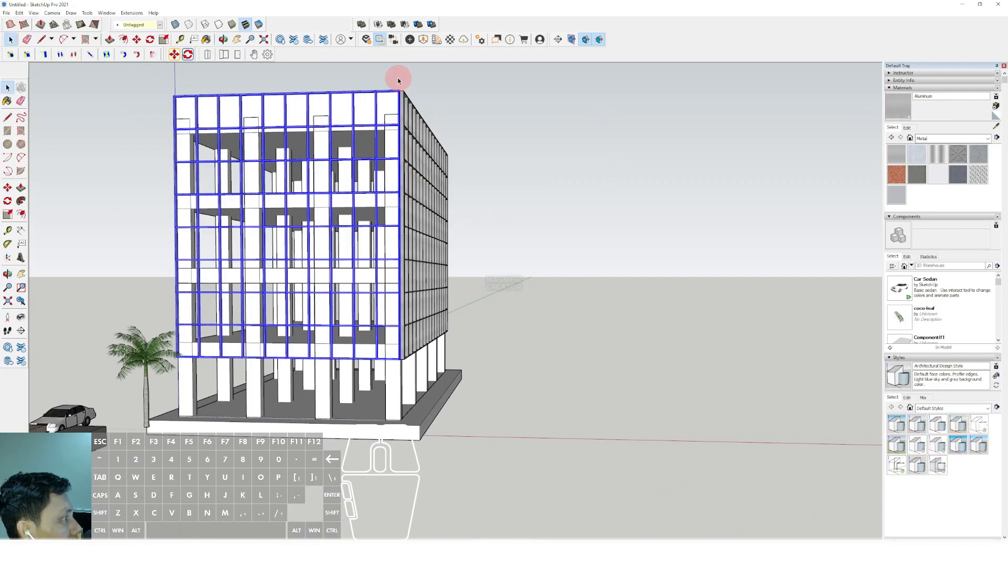
drag(482, 366, 482, 365)
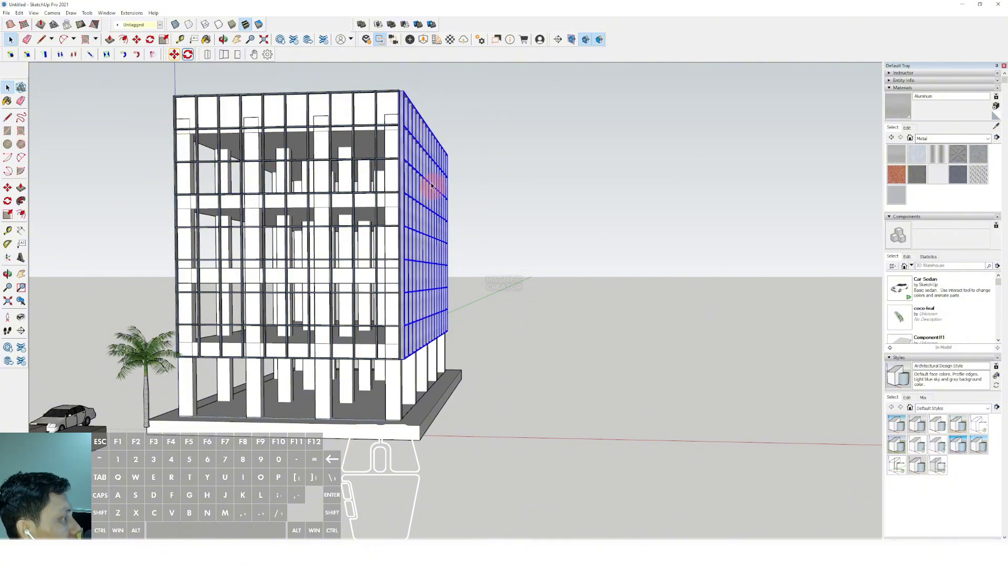
middle_drag(430, 184, 389, 270)
scroll(375, 198, up, 4)
right_click(371, 197)
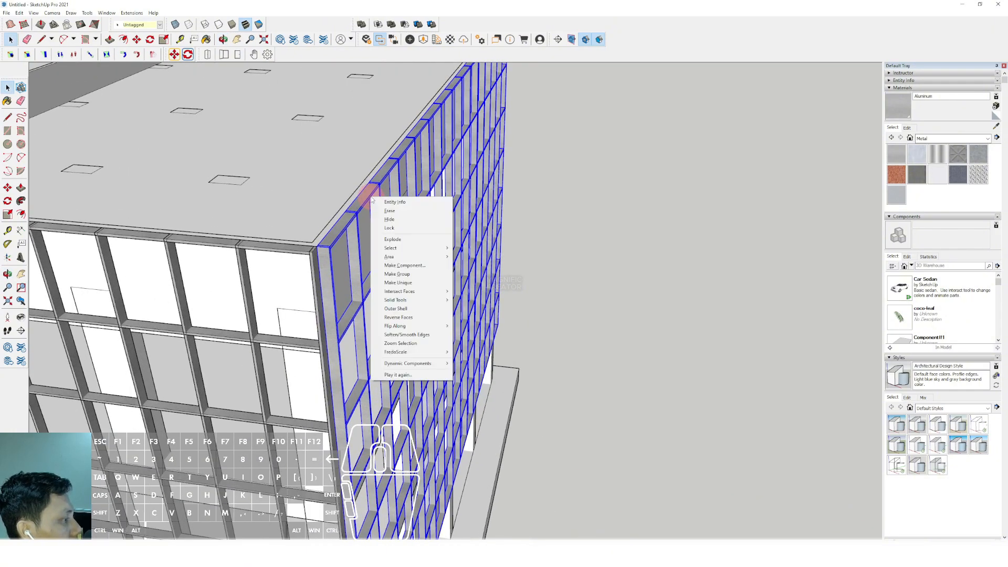
click(391, 265)
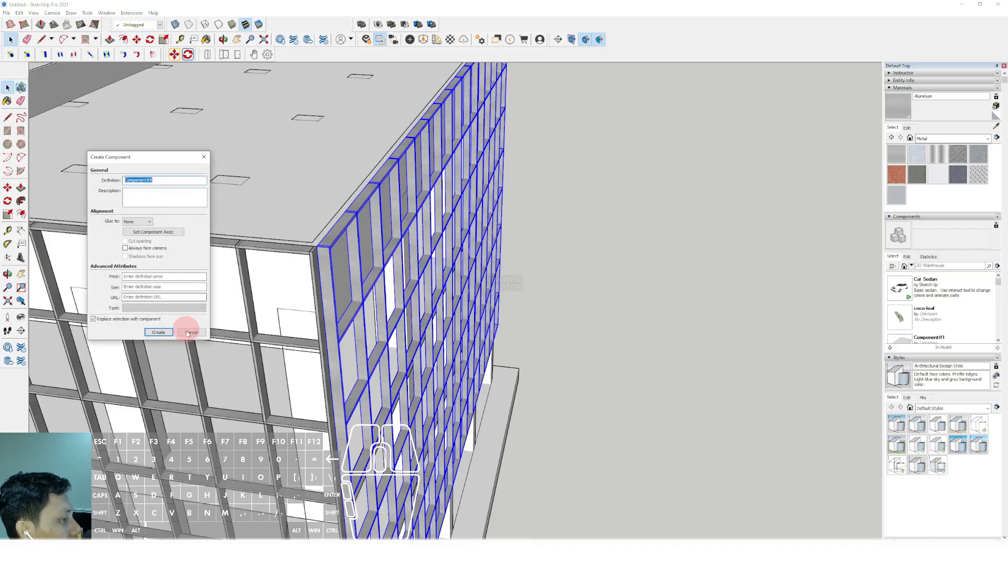
click(166, 334)
Copy the long façade grid component straight across the building onto the opposite long side.
scroll(425, 267, down, 5)
middle_drag(418, 268, 449, 363)
scroll(449, 363, up, 2)
scroll(446, 347, up, 5)
key(m)
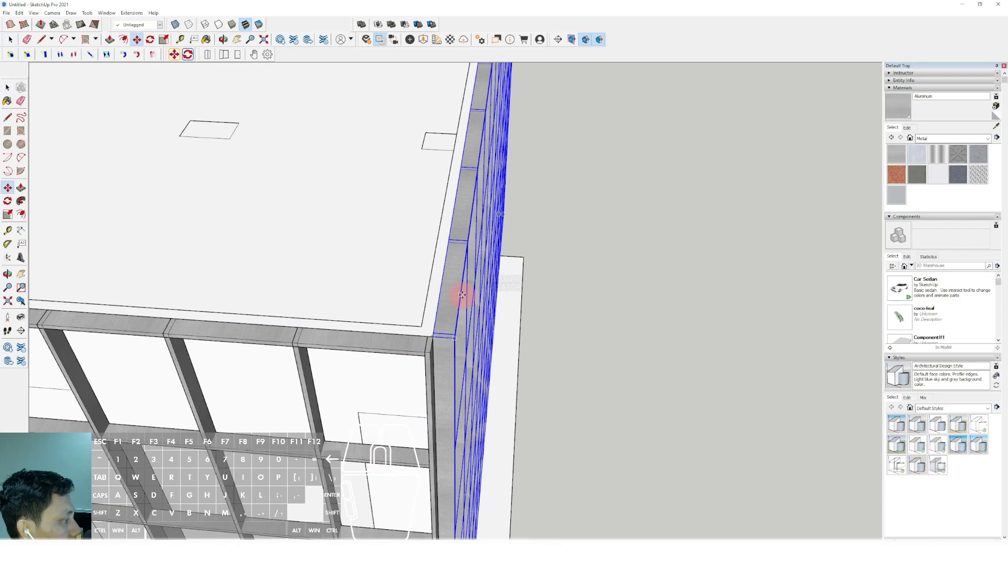
click(460, 293)
scroll(575, 308, down, 6)
shift+scroll(301, 281, up, 5)
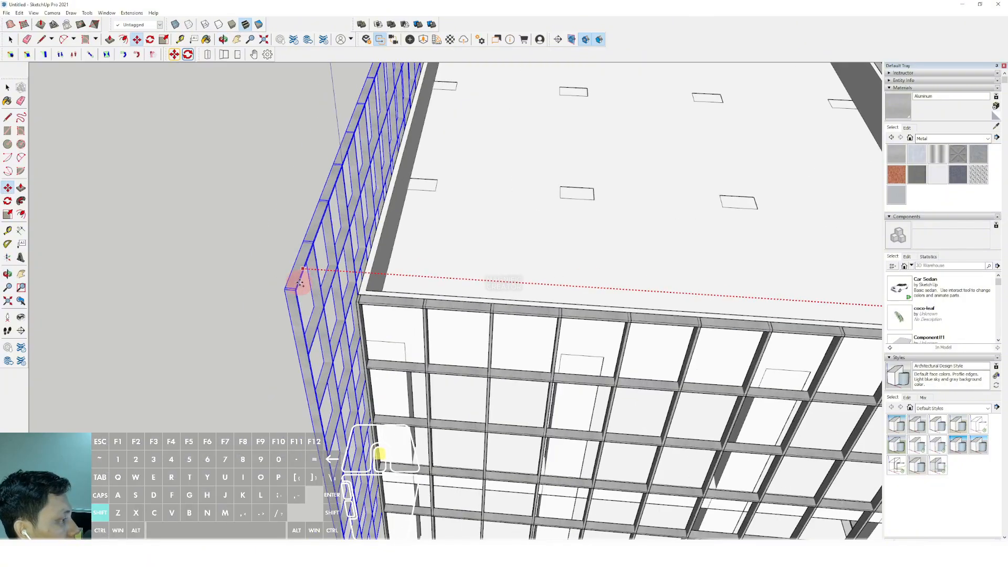
click(397, 277)
key(space)
Flip the copied long façade grid along the component's red axis.
scroll(394, 266, up, 1)
right_click(386, 257)
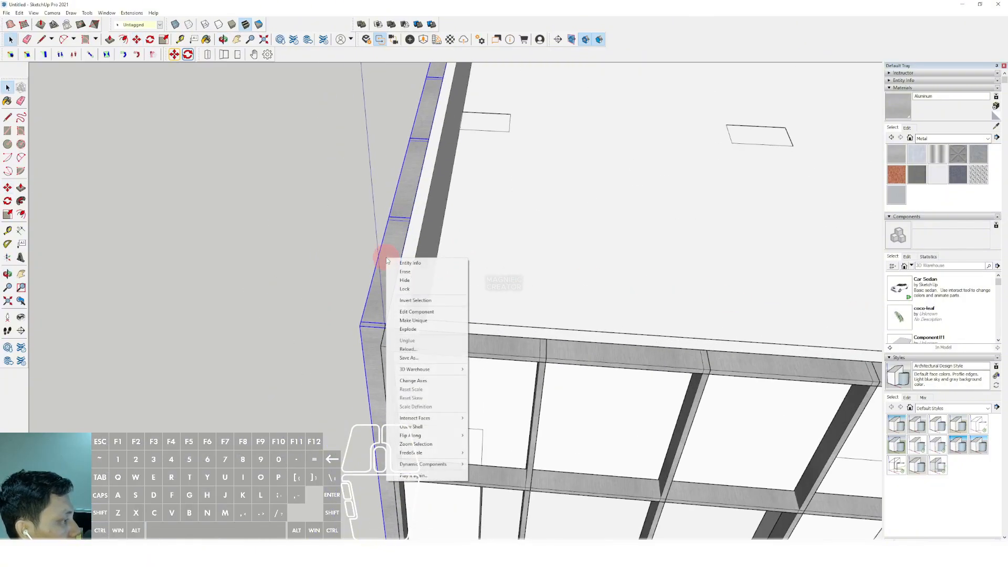
click(497, 436)
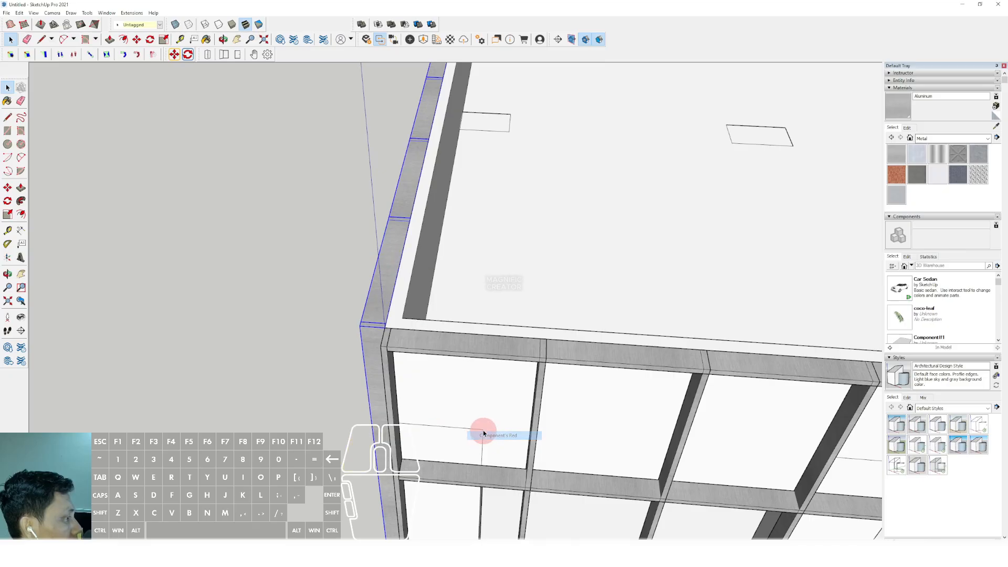
Copy the short façade grid component along the building's length onto the opposite short side.
scroll(376, 311, down, 3)
scroll(346, 281, down, 3)
middle_drag(346, 281, 320, 292)
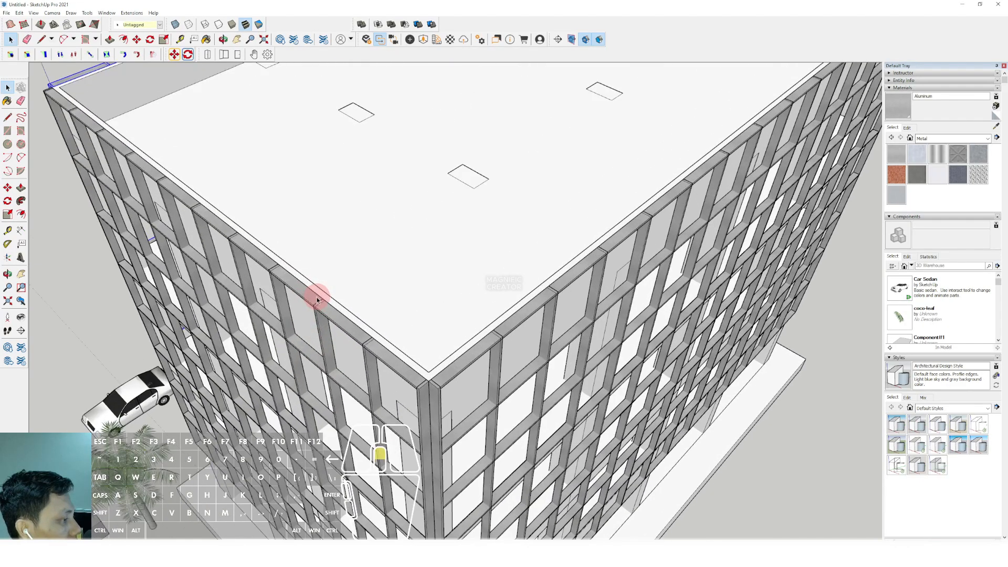
scroll(308, 301, up, 4)
key(m)
click(280, 293)
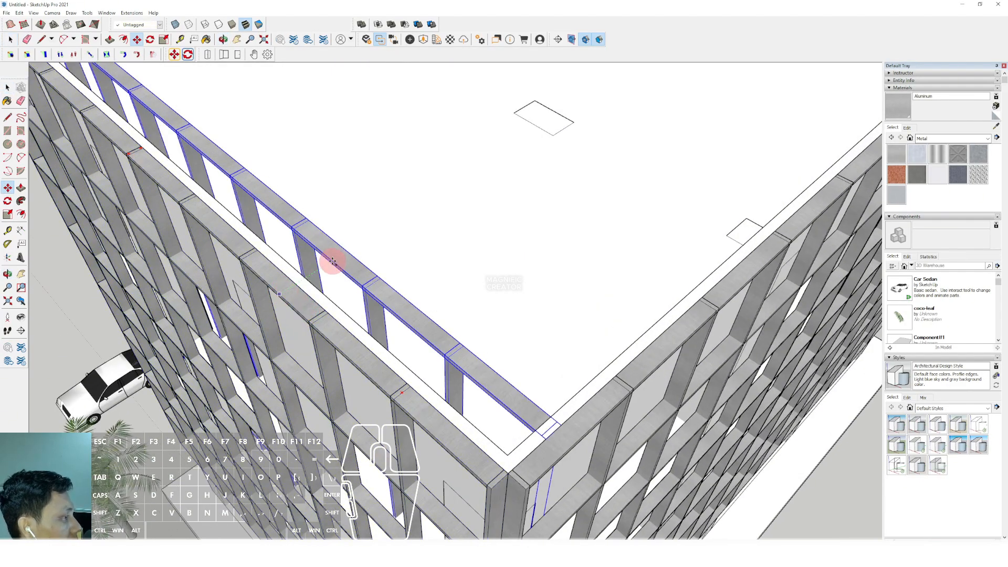
scroll(551, 180, down, 5)
scroll(630, 136, up, 4)
shift+middle_drag(607, 143, 466, 228)
scroll(465, 227, up, 3)
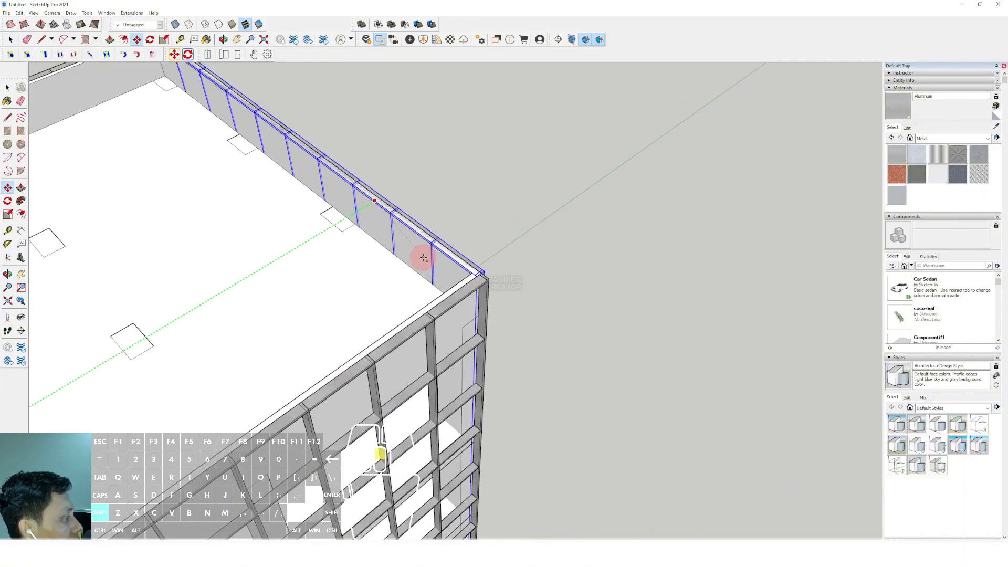
scroll(440, 238, up, 1)
key(space)
Flip the copied short façade grid across its depth so it faces outward.
right_click(439, 230)
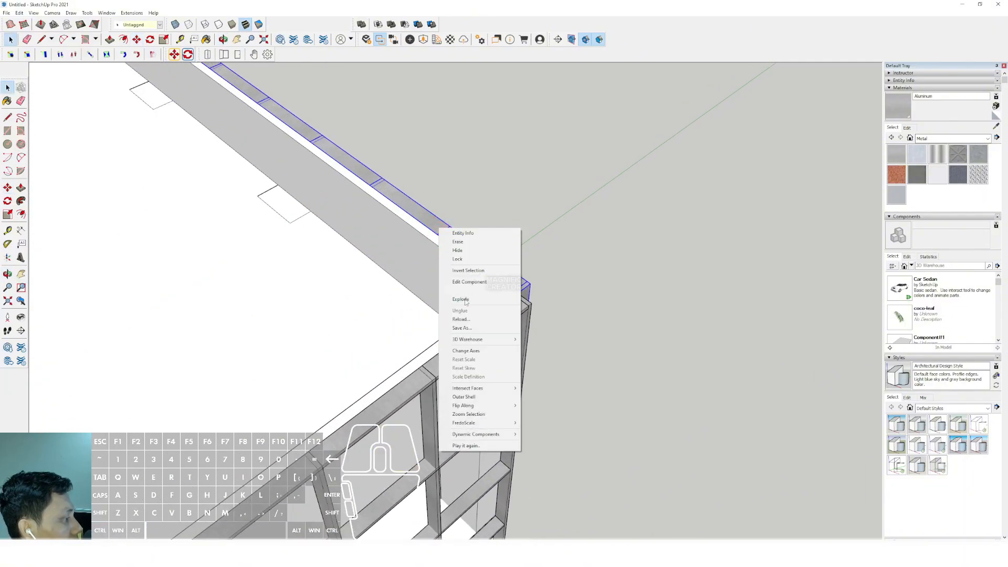
click(532, 414)
scroll(506, 275, down, 10)
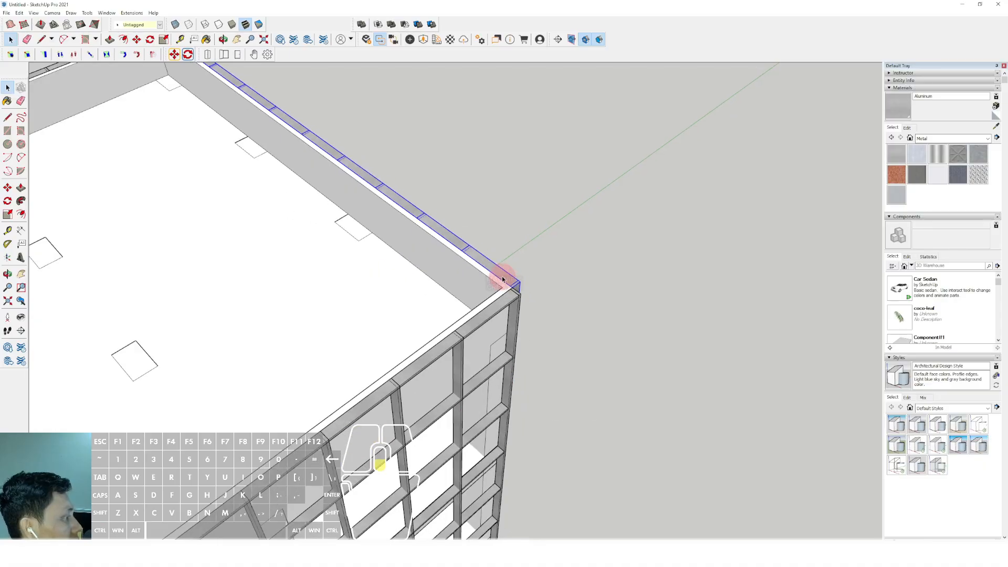
Draw a rectangle over the gap at the near building corner and extrude it down to the lower edge of the façade grids.
middle_drag(457, 294, 434, 293)
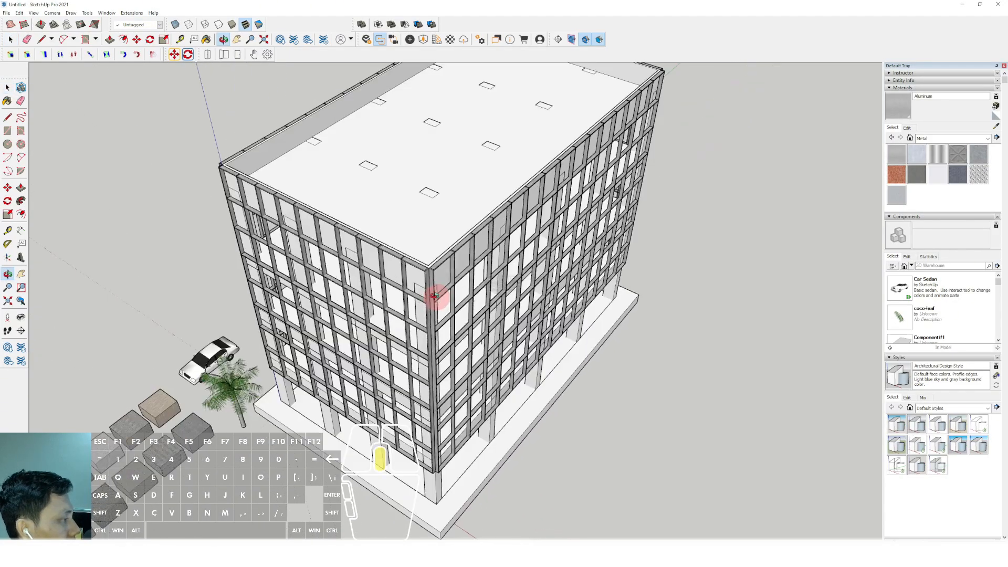
scroll(434, 275, up, 8)
scroll(425, 306, up, 2)
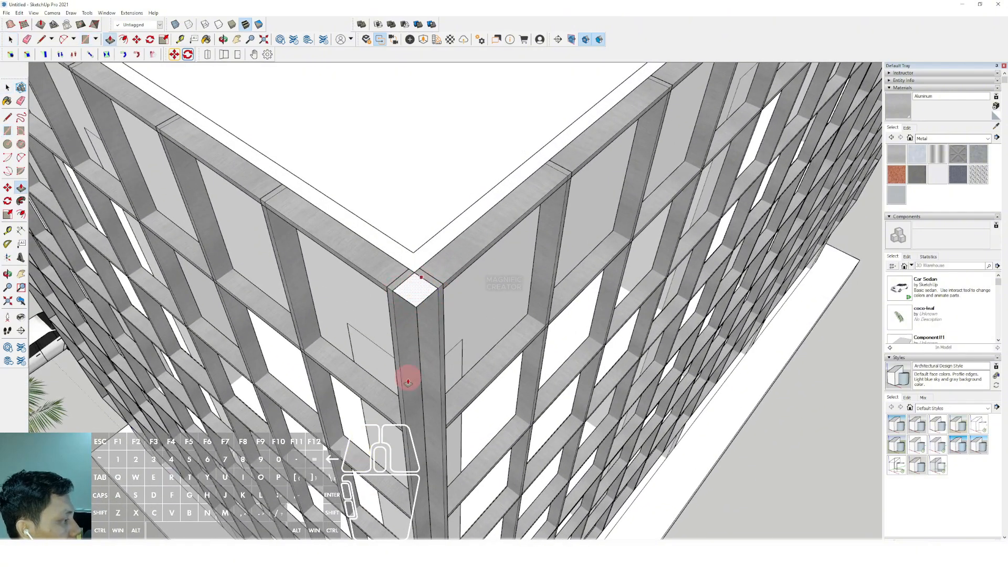
scroll(408, 381, down, 6)
shift+middle_drag(414, 412, 399, 98)
scroll(414, 297, up, 6)
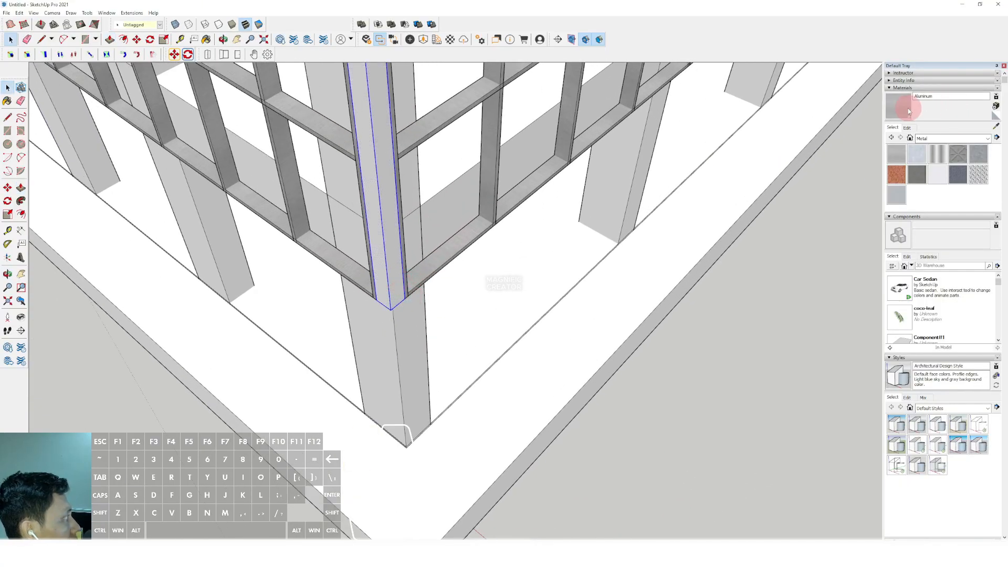
Copy the corner post across the short side of the building to fill the façade gap at the adjacent corner.
key(space)
scroll(394, 283, down, 5)
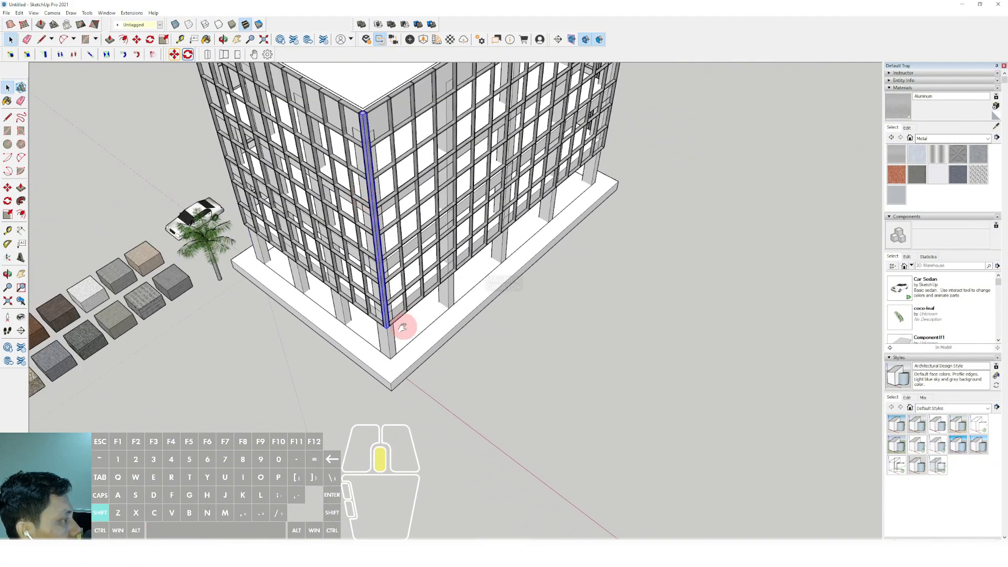
scroll(407, 294, up, 4)
scroll(410, 266, up, 4)
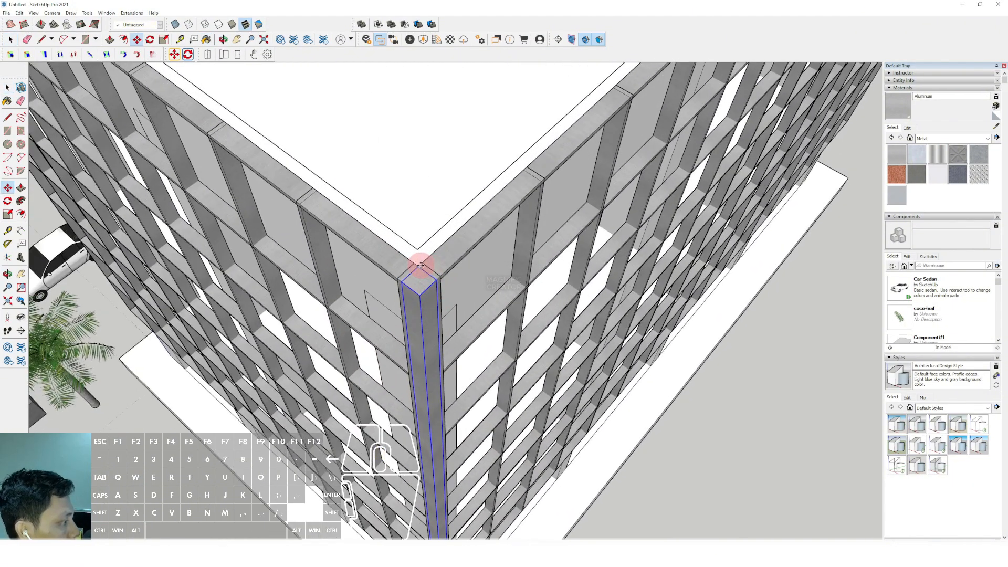
scroll(342, 228, down, 2)
shift+middle_drag(341, 227, 585, 439)
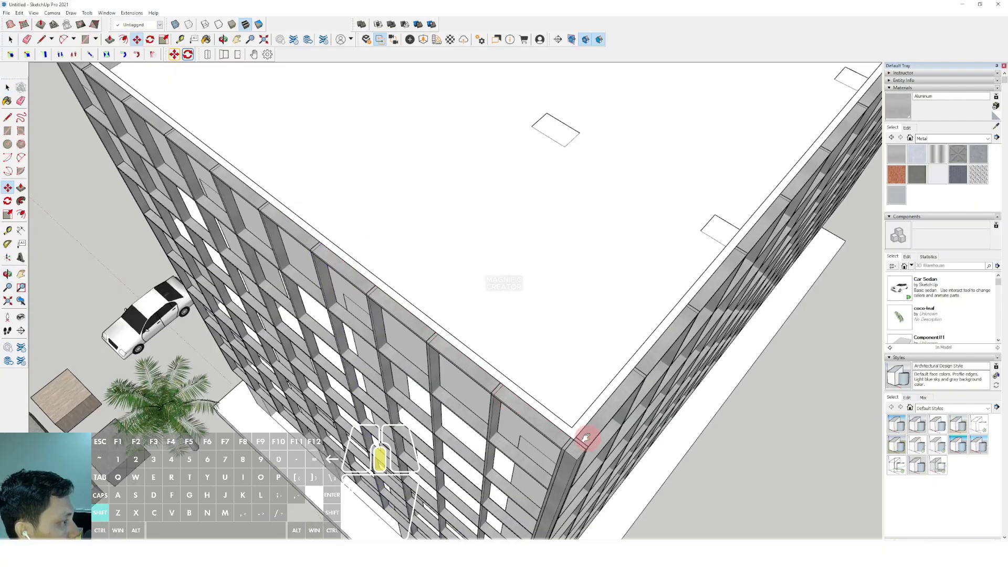
scroll(584, 439, down, 3)
scroll(310, 264, up, 4)
click(289, 256)
key(space)
Copy both corner posts along the building's length into the gaps at the two opposite corners.
scroll(311, 243, down, 5)
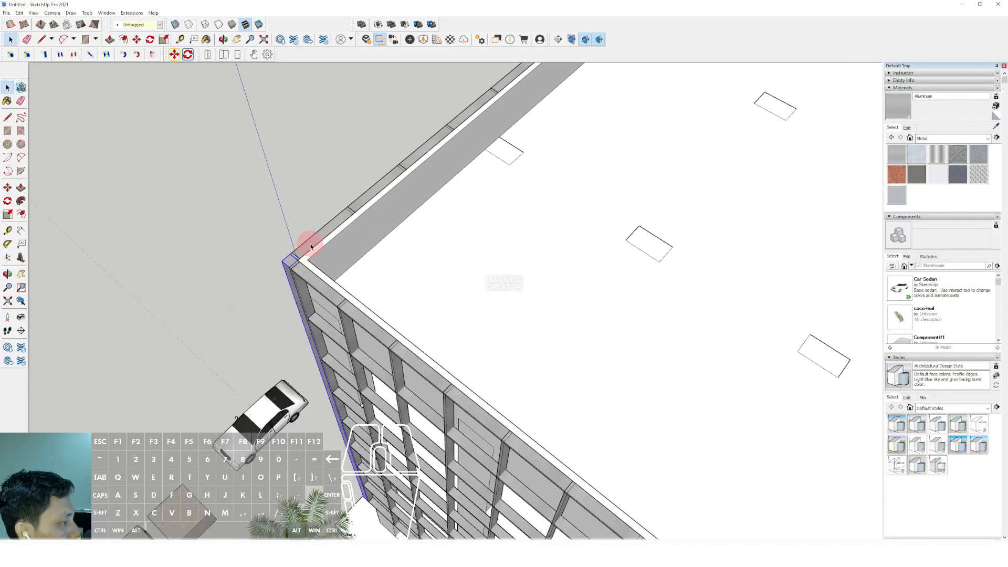
shift+middle_drag(450, 311, 338, 225)
scroll(423, 329, up, 3)
click(426, 358)
scroll(426, 358, up, 4)
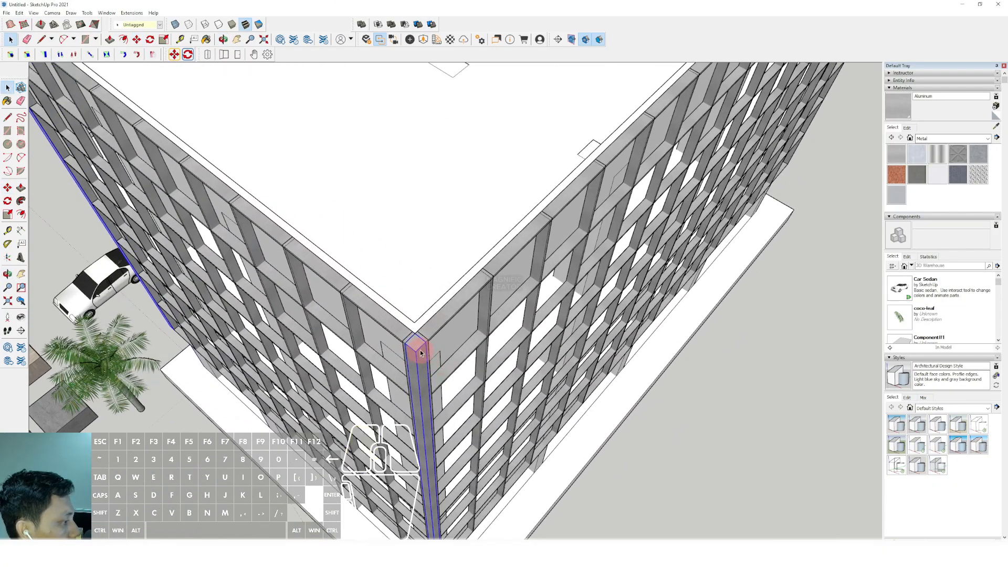
key(m)
shift+scroll(460, 315, down, 4)
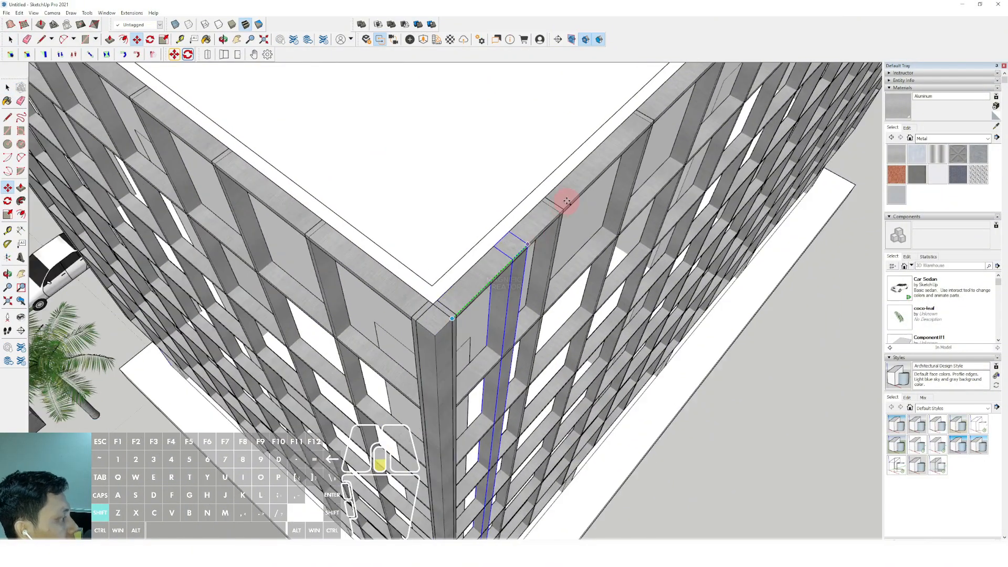
shift+scroll(441, 265, up, 4)
shift+middle_drag(423, 243, 341, 338)
shift+scroll(341, 338, up, 3)
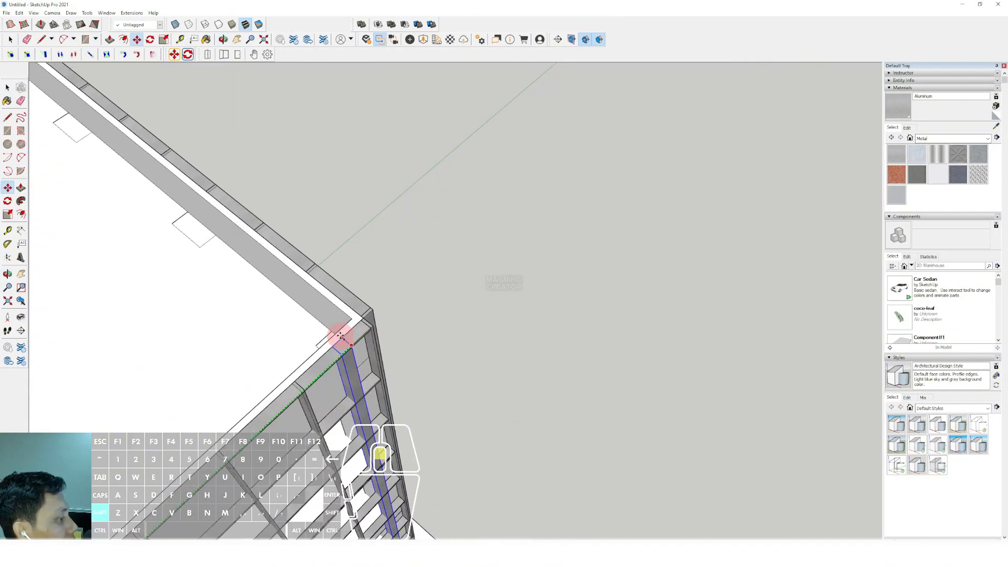
click(379, 302)
key(space)
scroll(371, 315, down, 8)
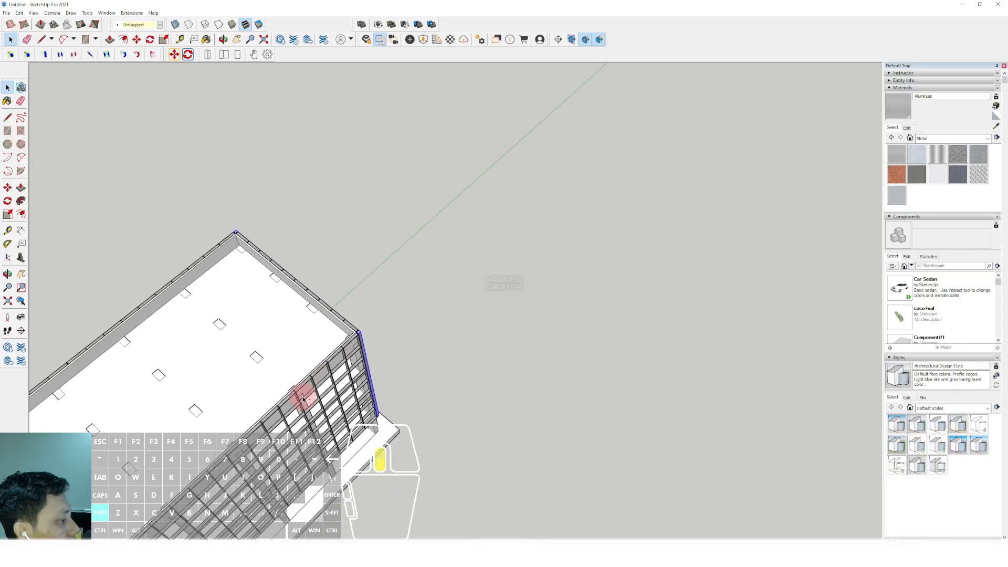
middle_drag(451, 211, 541, 195)
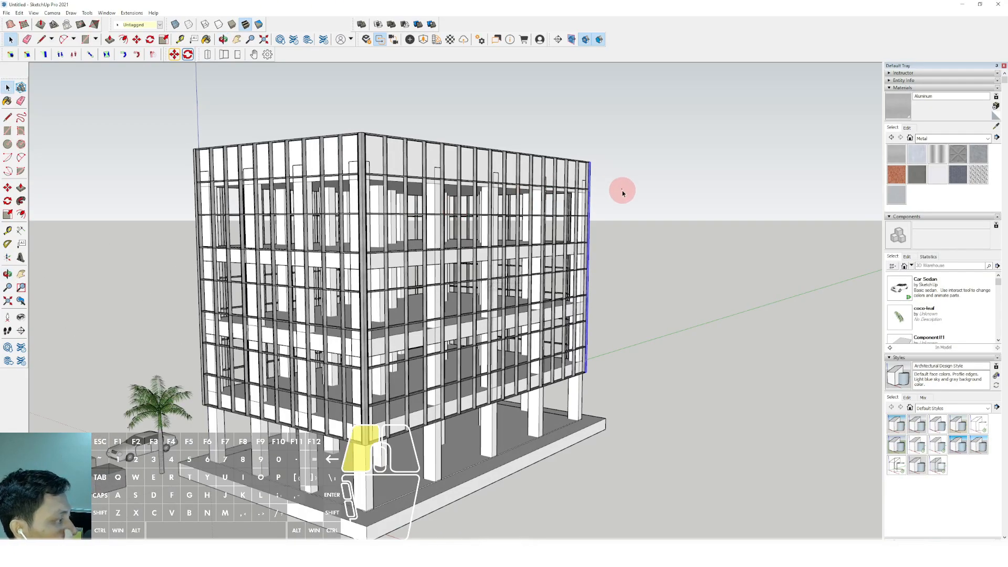
scroll(450, 337, up, 1)
middle_drag(467, 328, 507, 313)
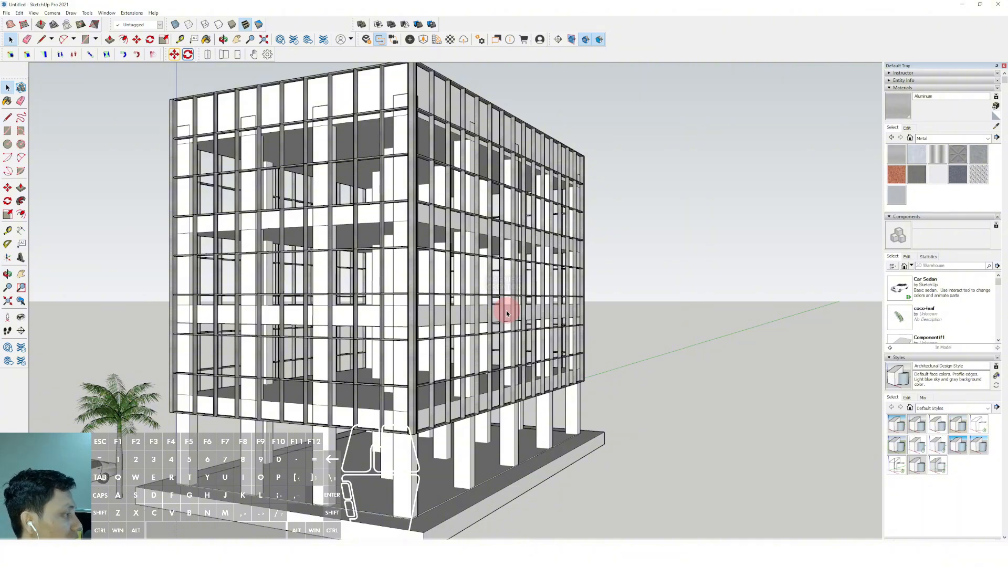
scroll(506, 313, down, 2)
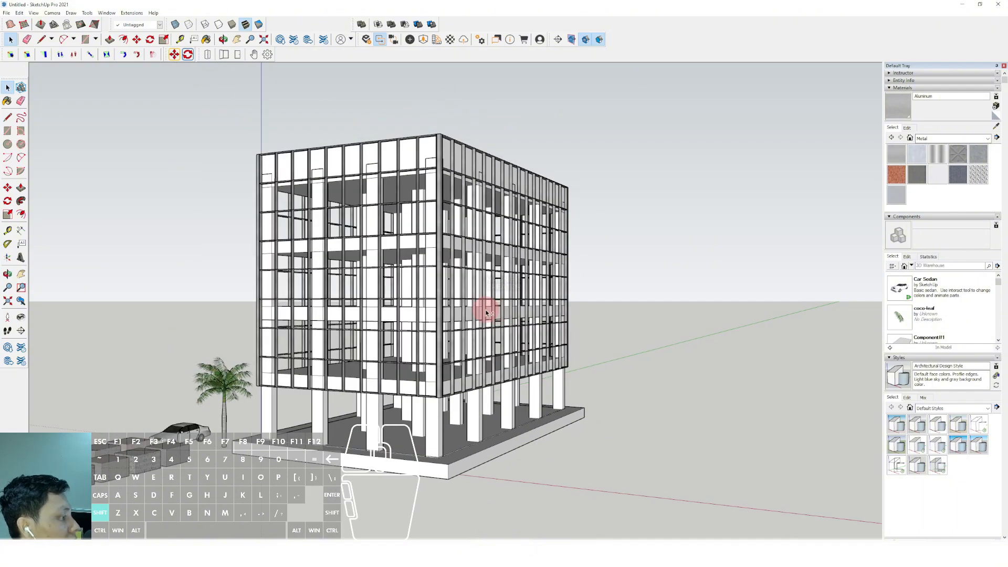
Draw a rectangle over the rooftop between the outer edges of two diagonally opposite corner posts.
middle_drag(565, 310, 178, 250)
scroll(373, 336, down, 5)
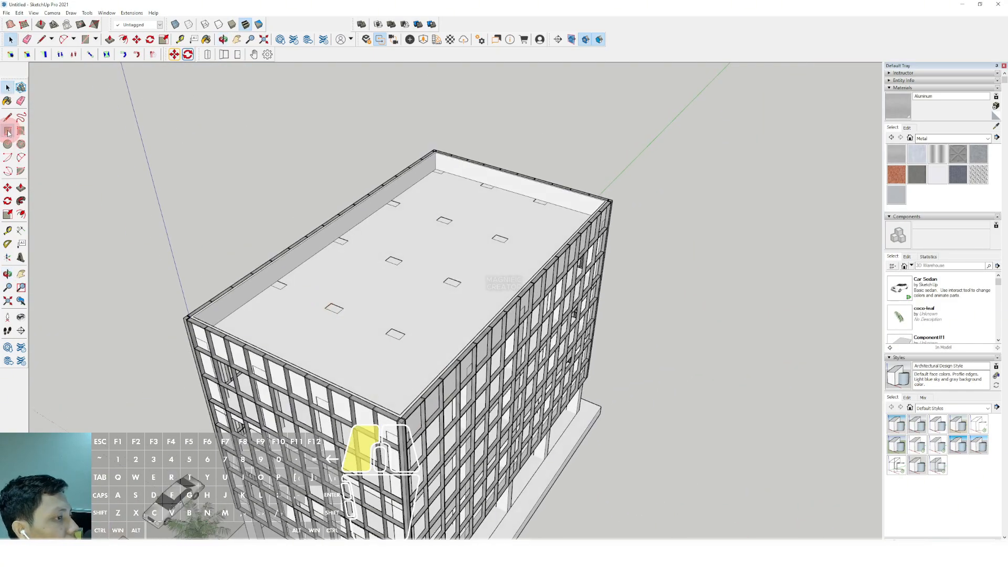
scroll(445, 217, up, 3)
scroll(491, 285, up, 5)
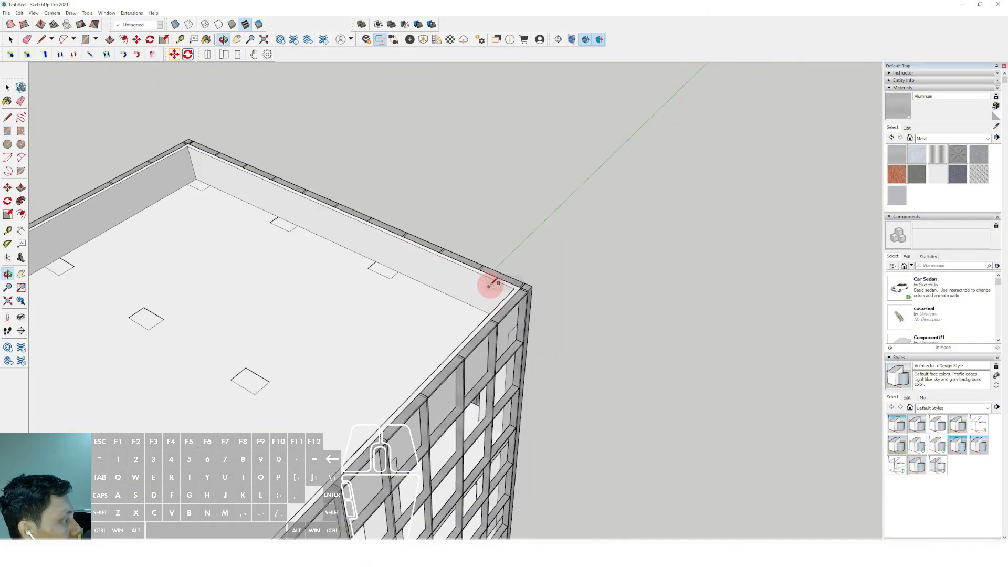
key(space)
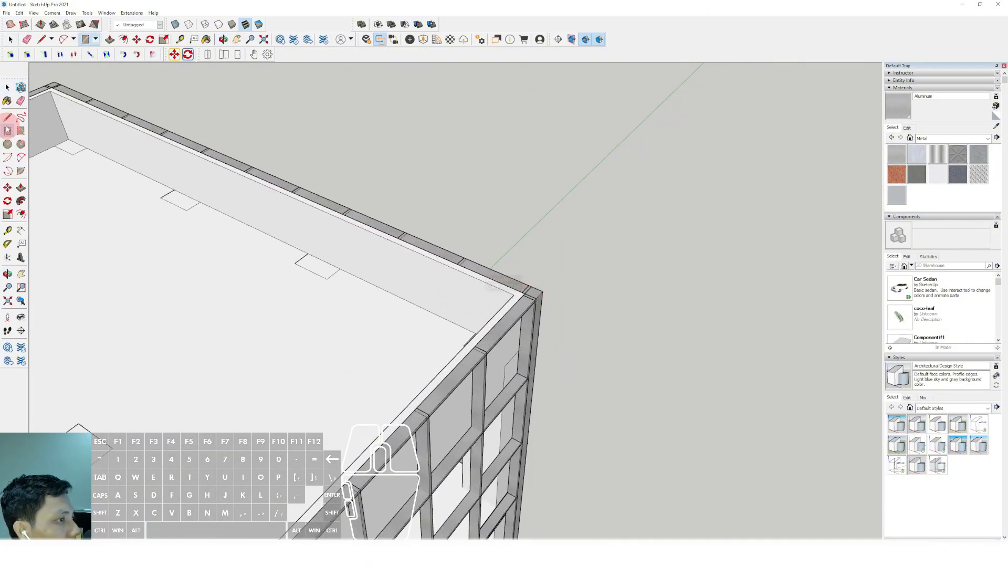
click(543, 290)
scroll(527, 196, down, 3)
scroll(332, 286, down, 2)
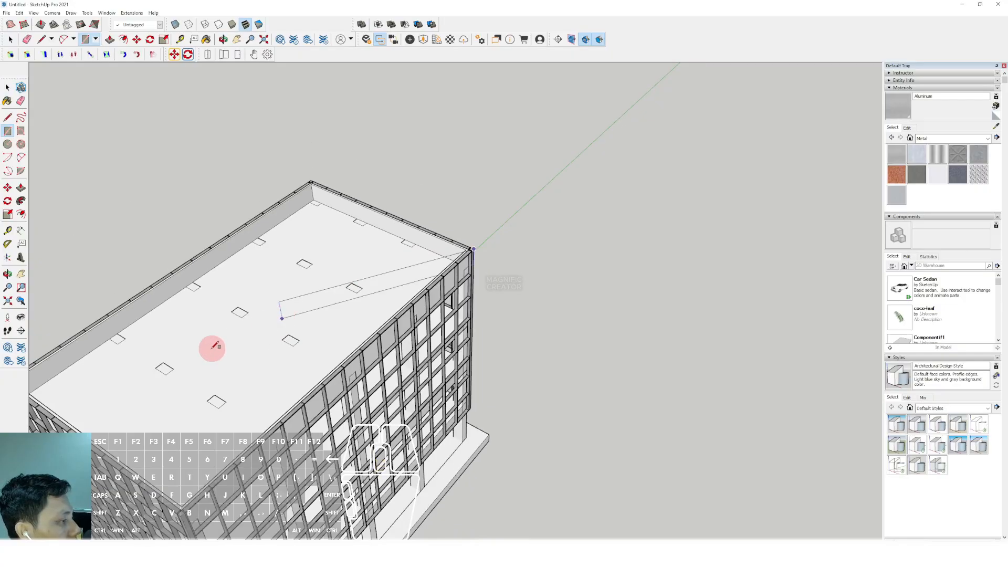
shift+middle_drag(212, 349, 447, 299)
scroll(373, 298, up, 2)
scroll(319, 287, up, 3)
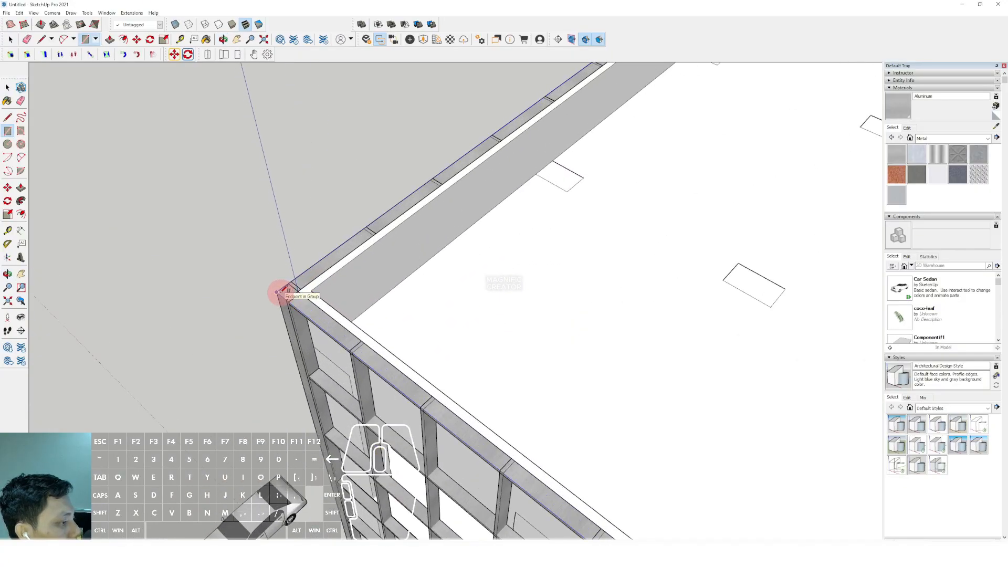
click(276, 292)
key(space)
scroll(283, 290, down, 6)
Offset the rooftop rectangle's edge slightly outward to form a thin border around the façade grids.
click(511, 249)
scroll(506, 291, up, 2)
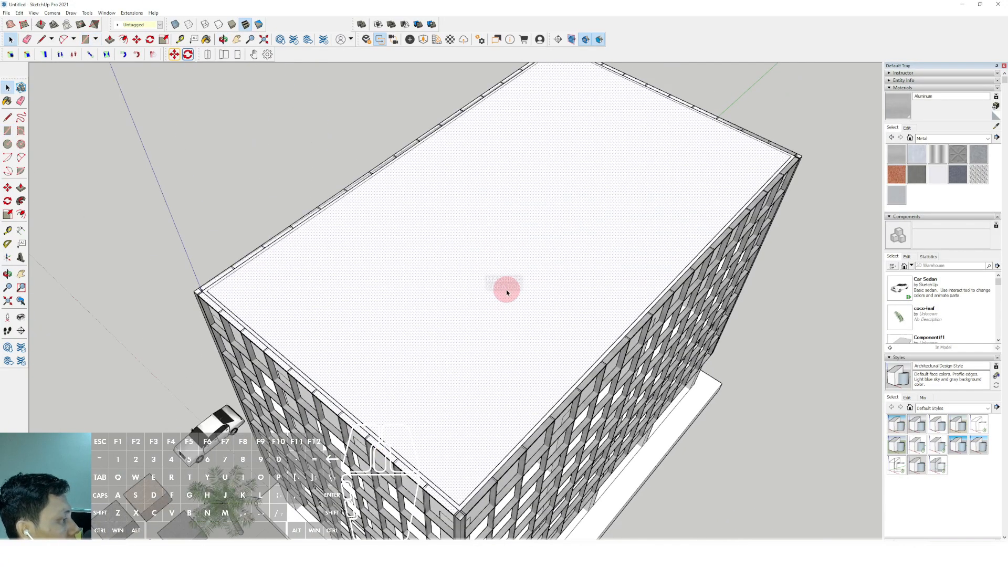
scroll(506, 292, down, 3)
scroll(540, 263, up, 6)
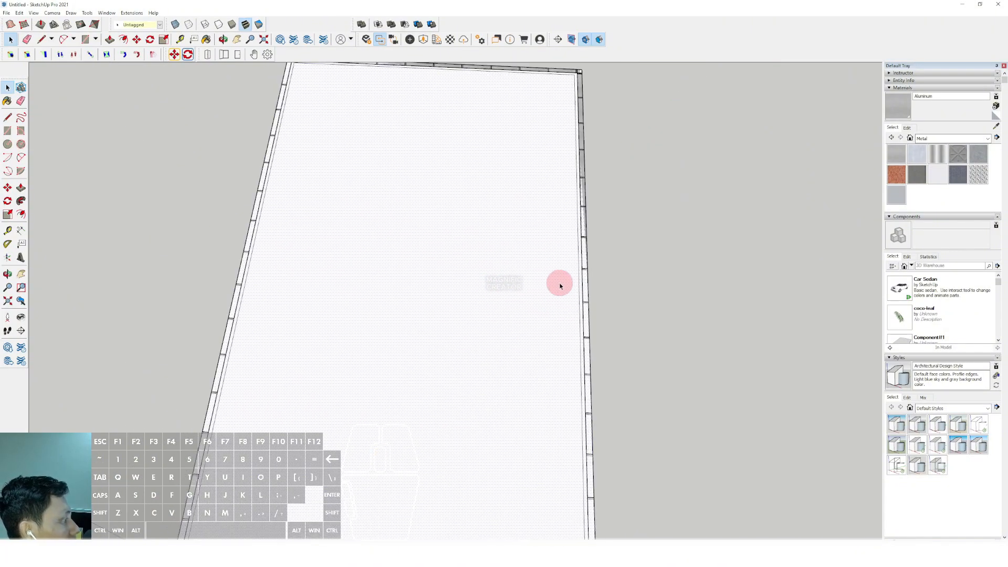
key(f)
drag(589, 247, 624, 248)
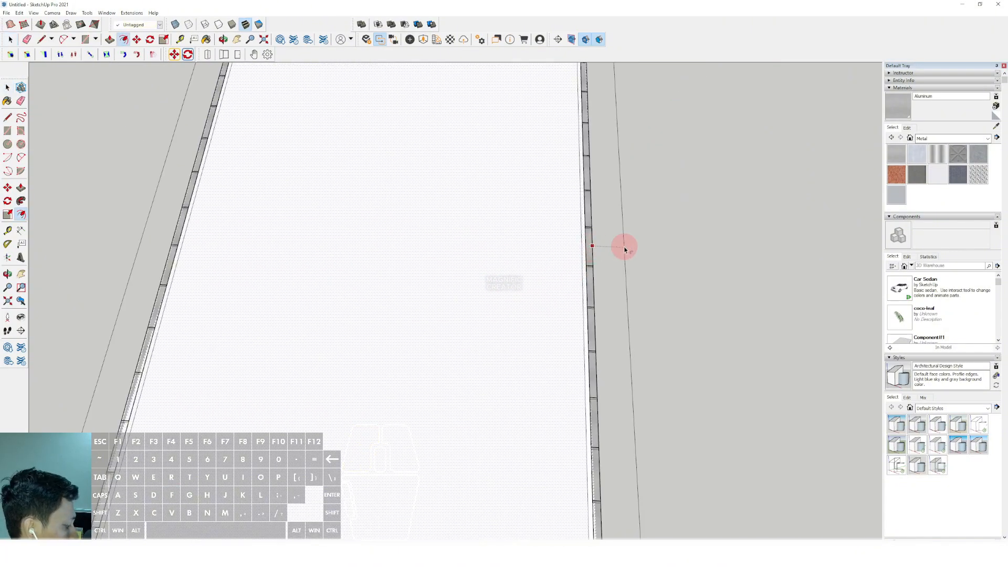
key(Return)
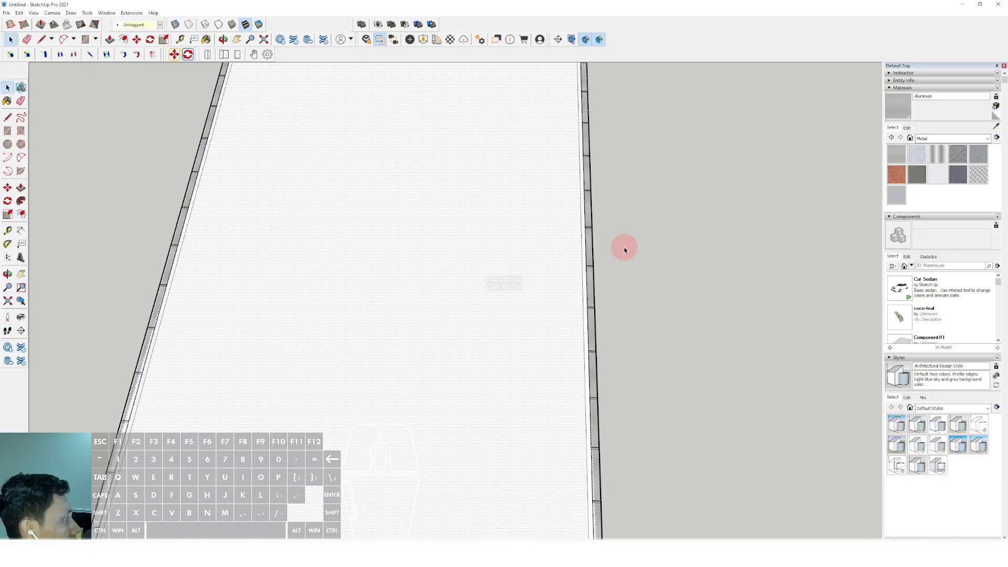
Erase the large inner rooftop face so that only the thin offset border remains.
scroll(493, 278, down, 6)
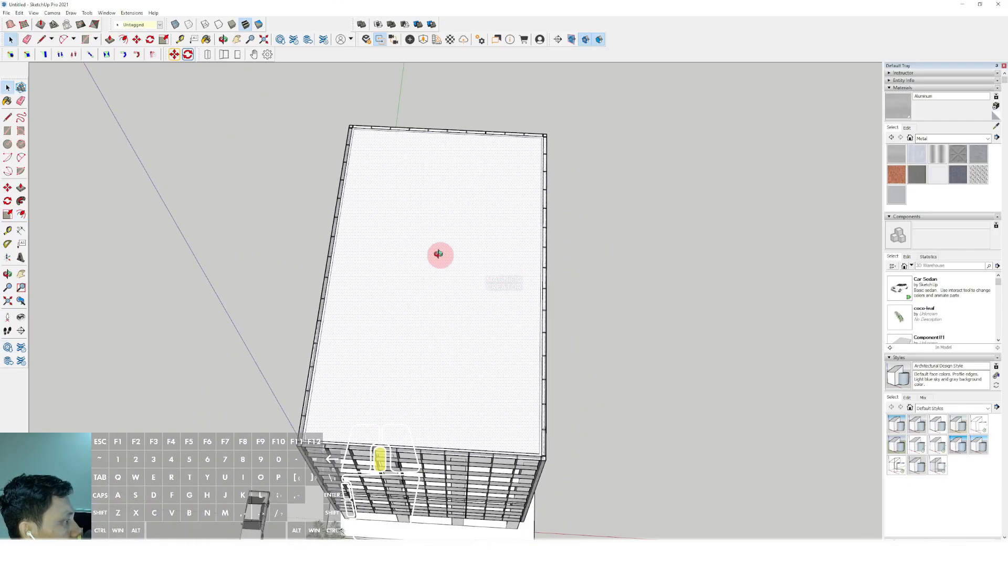
right_click(444, 245)
click(459, 256)
Push/Pull the thin border down to the lower edge of the façade grids as a shell around the building.
scroll(517, 273, up, 8)
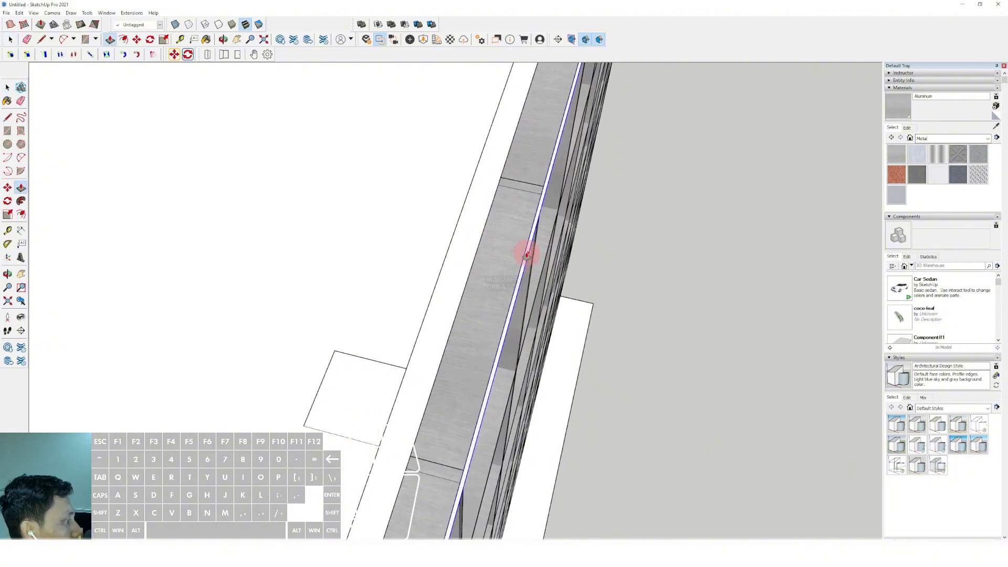
scroll(527, 254, down, 5)
middle_drag(544, 355, 383, 270)
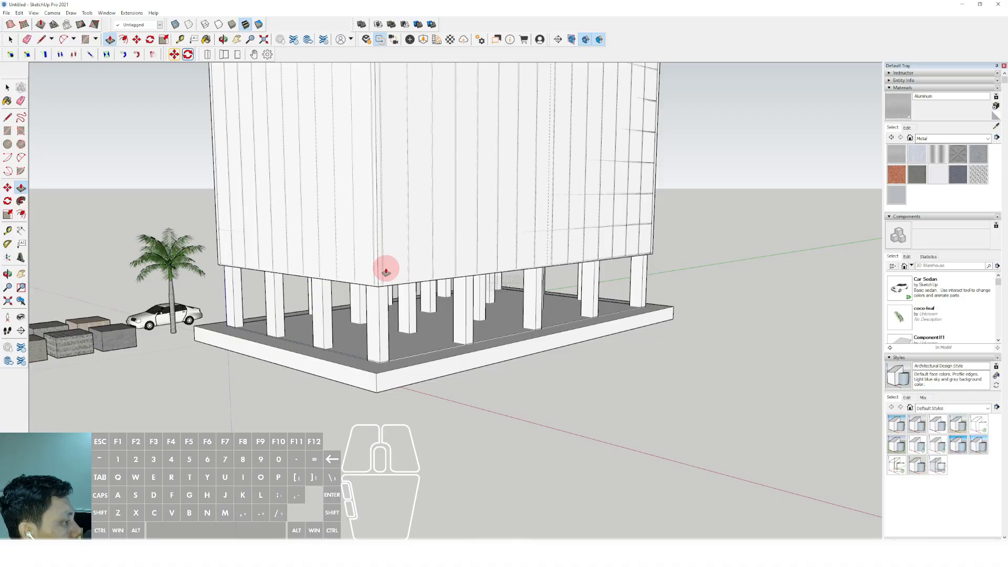
key(space)
click(386, 270)
Select the whole extruded shell with all its connected faces and edges and make it a group.
scroll(387, 268, down, 3)
shift+middle_drag(387, 92, 361, 372)
scroll(387, 198, up, 4)
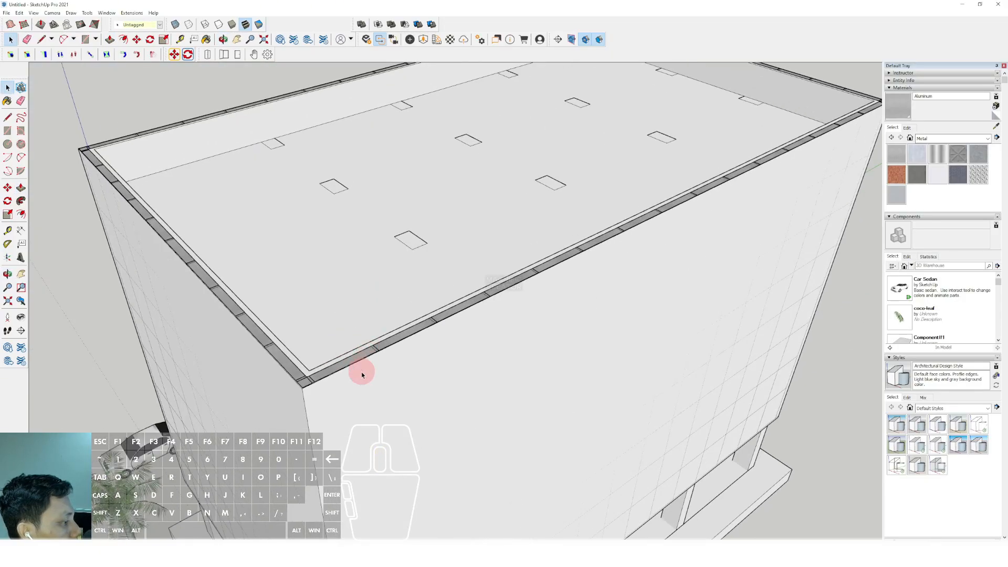
triple_click(362, 374)
right_click(364, 366)
click(386, 423)
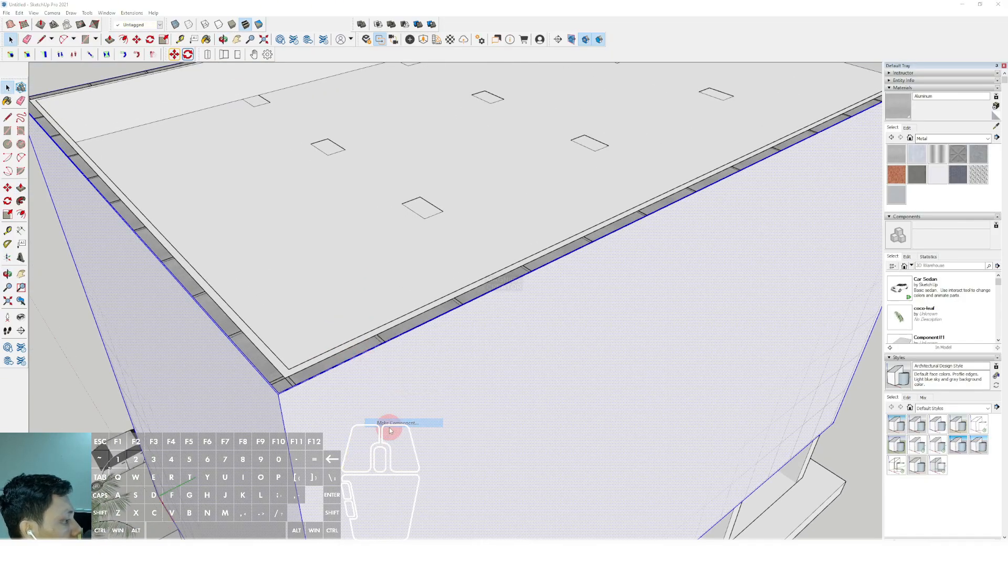
click(195, 333)
right_click(379, 366)
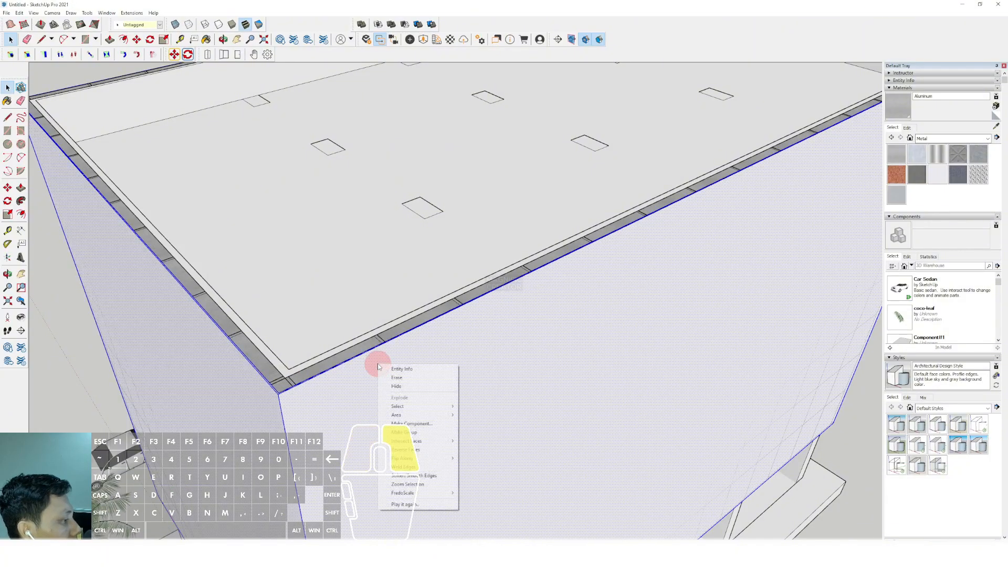
click(410, 432)
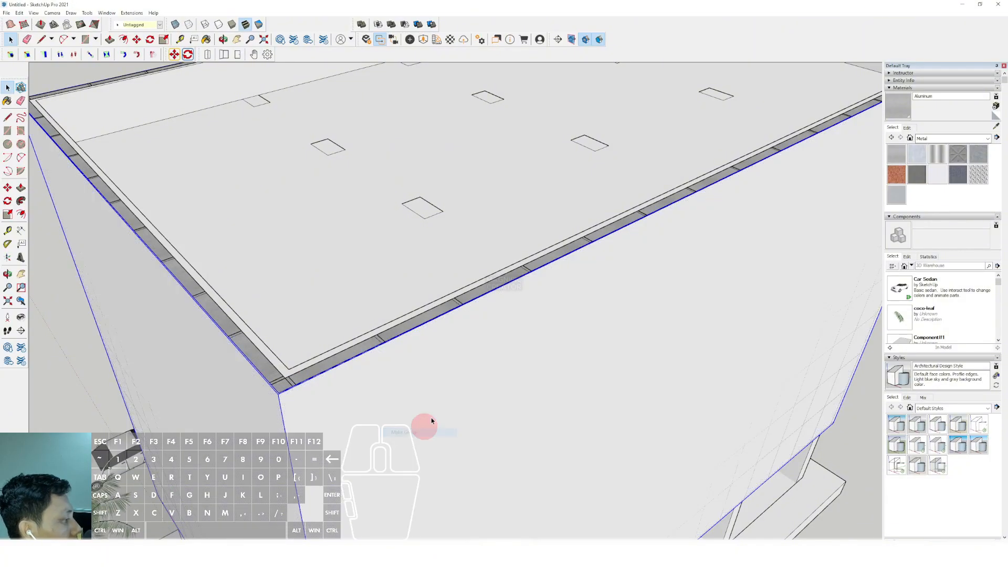
Paint the shell group with Translucent Glass Blue from the Glass and Mirrors materials.
click(986, 142)
click(940, 179)
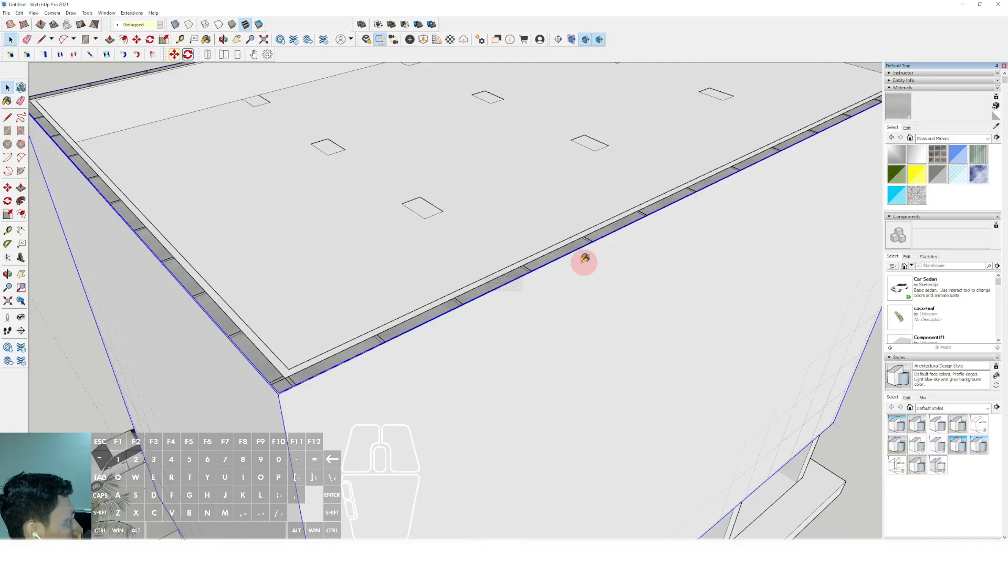
click(584, 262)
key(space)
scroll(581, 263, down, 4)
middle_drag(607, 302, 833, 134)
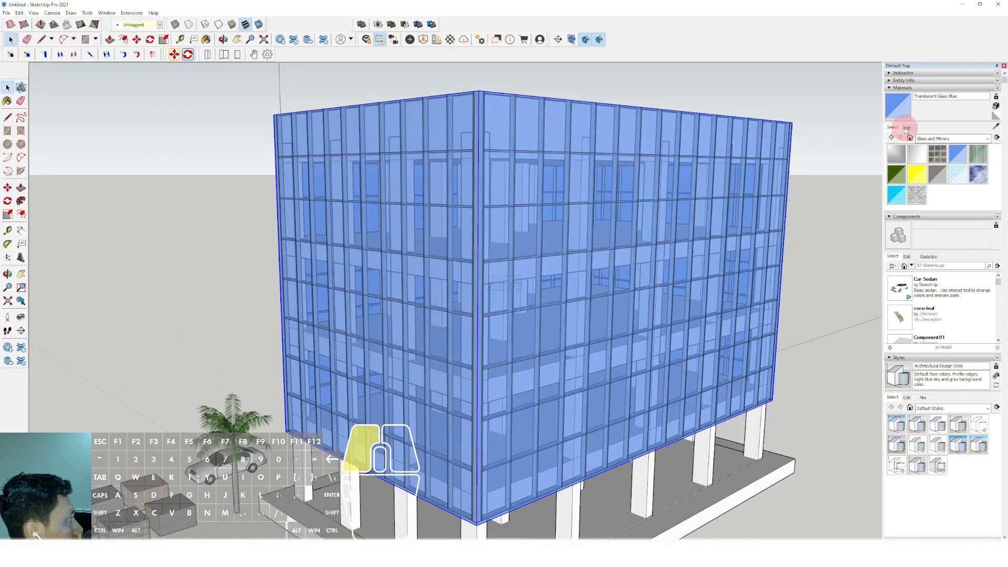
Change the Translucent Glass Blue material to a pale, less saturated blue and raise its opacity slightly.
click(907, 129)
click(906, 223)
drag(903, 171, 928, 180)
middle_drag(625, 305, 607, 200)
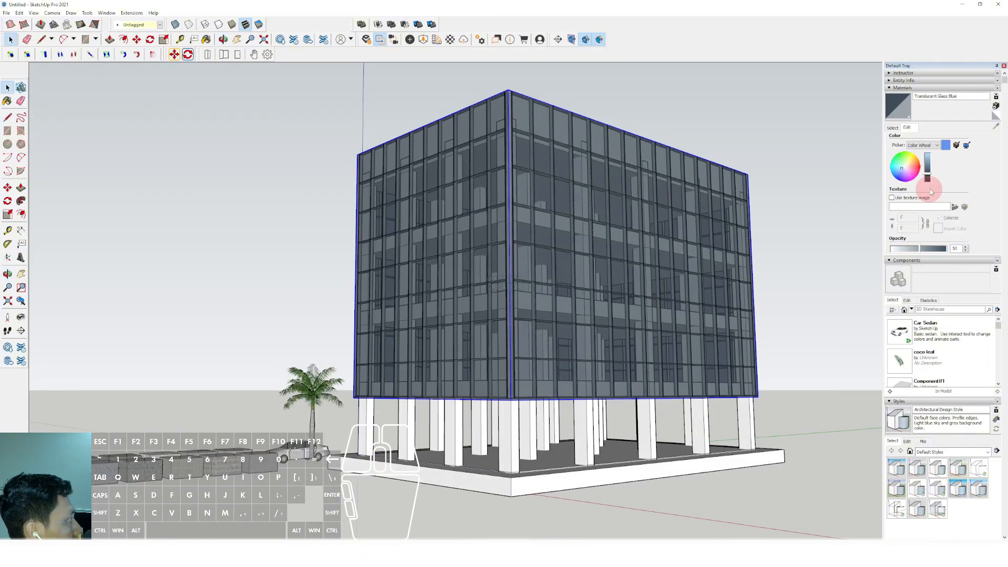
drag(927, 166, 927, 155)
scroll(518, 254, down, 3)
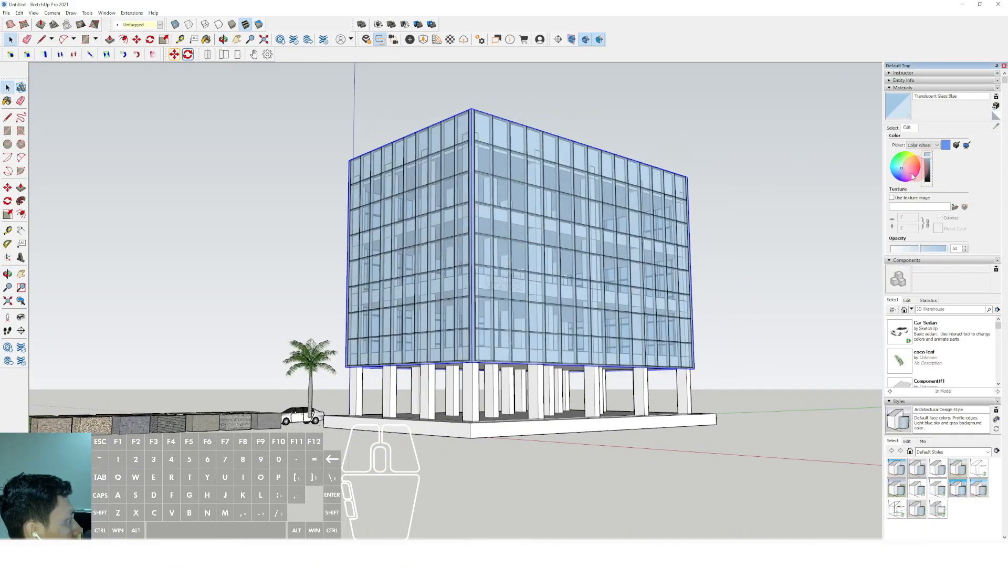
middle_drag(534, 259, 577, 346)
scroll(588, 309, up, 2)
middle_drag(588, 309, 473, 205)
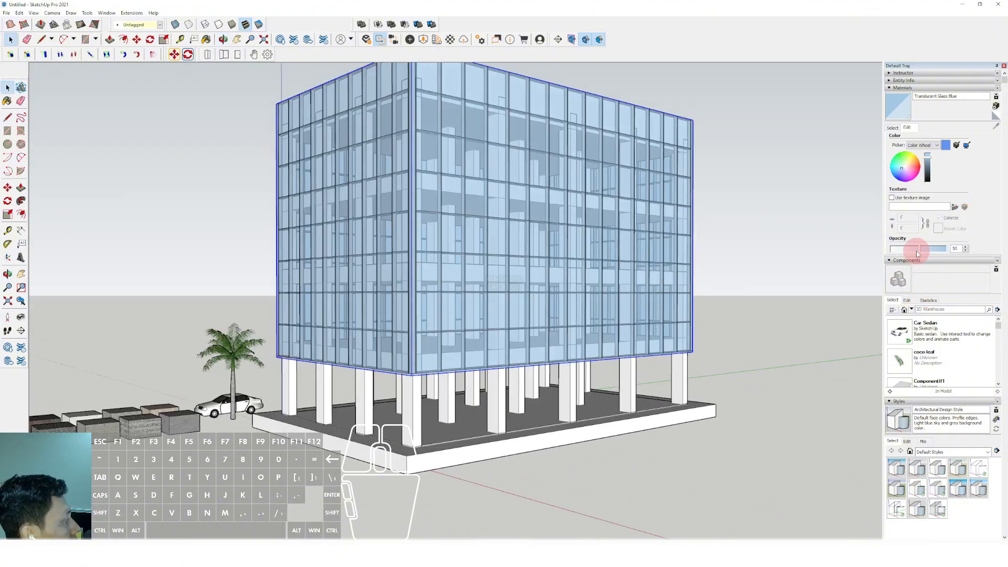
drag(905, 252, 918, 247)
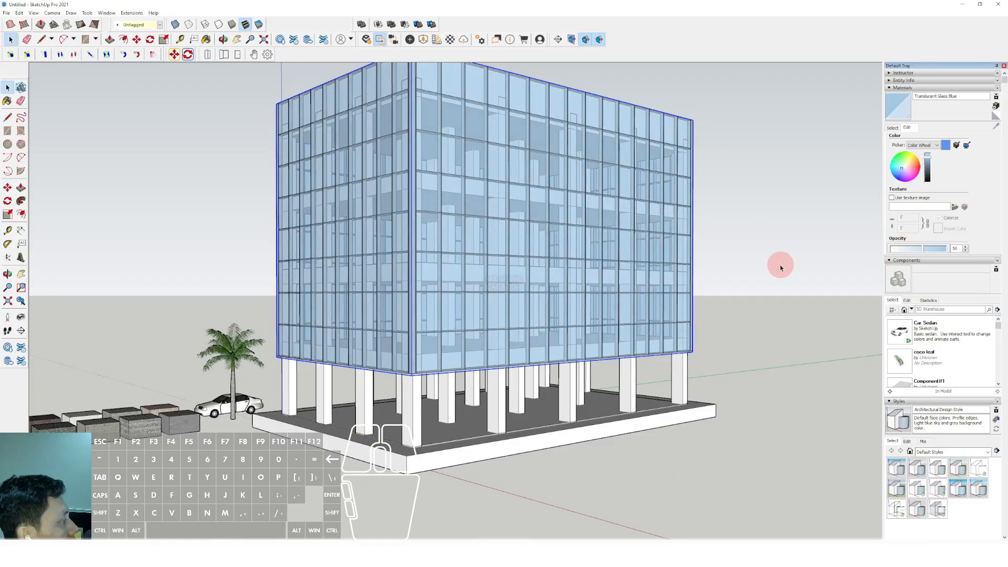
Draw a rectangle on the ground-floor slab between the outer corners of the diagonally opposite corner columns.
scroll(441, 231, down, 2)
shift+middle_drag(441, 231, 504, 276)
scroll(506, 417, up, 10)
key(r)
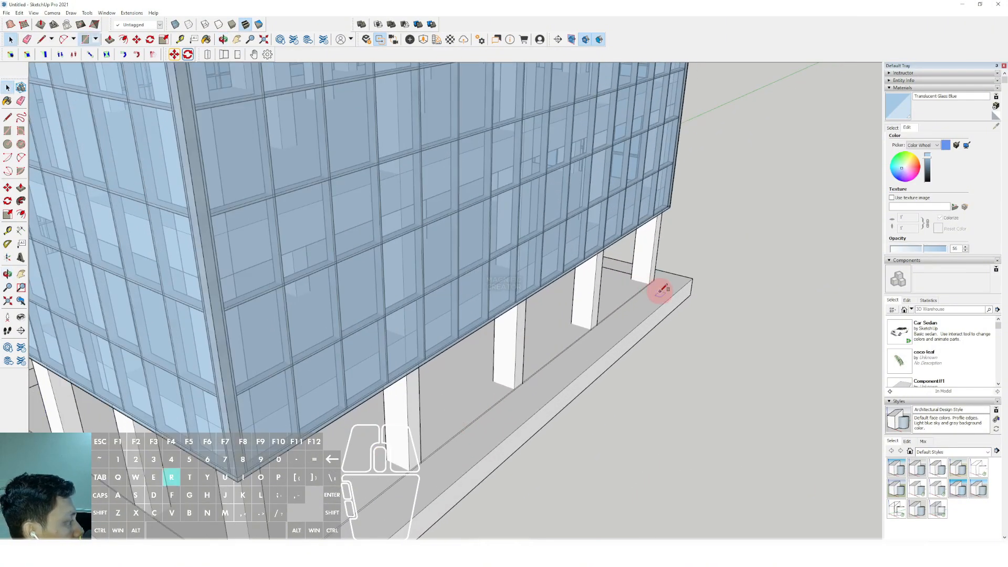
scroll(660, 274, down, 10)
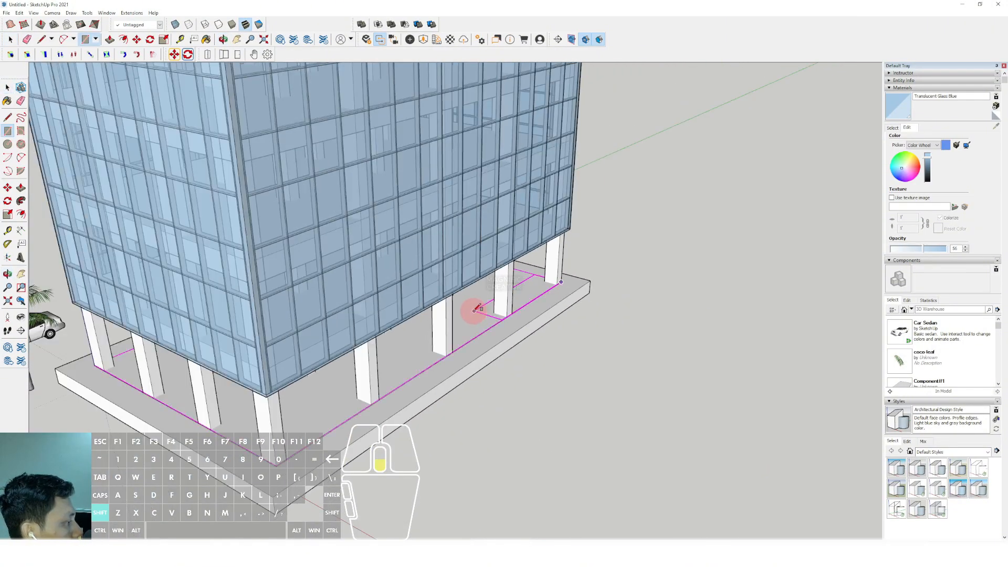
scroll(331, 255, up, 5)
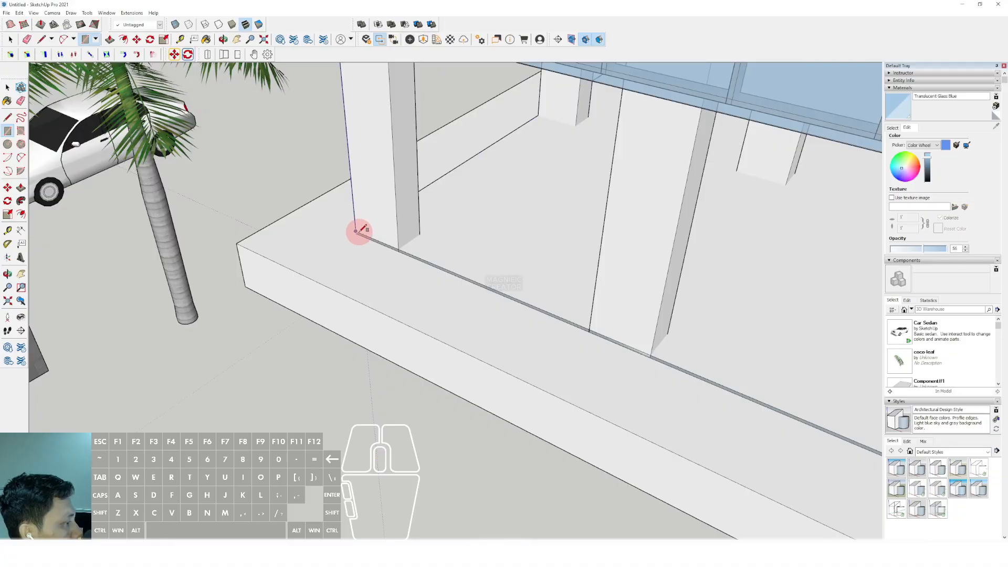
click(359, 229)
Offset the ground-floor rectangle inward from the column faces and delete the outer strip of face.
scroll(458, 229, up, 6)
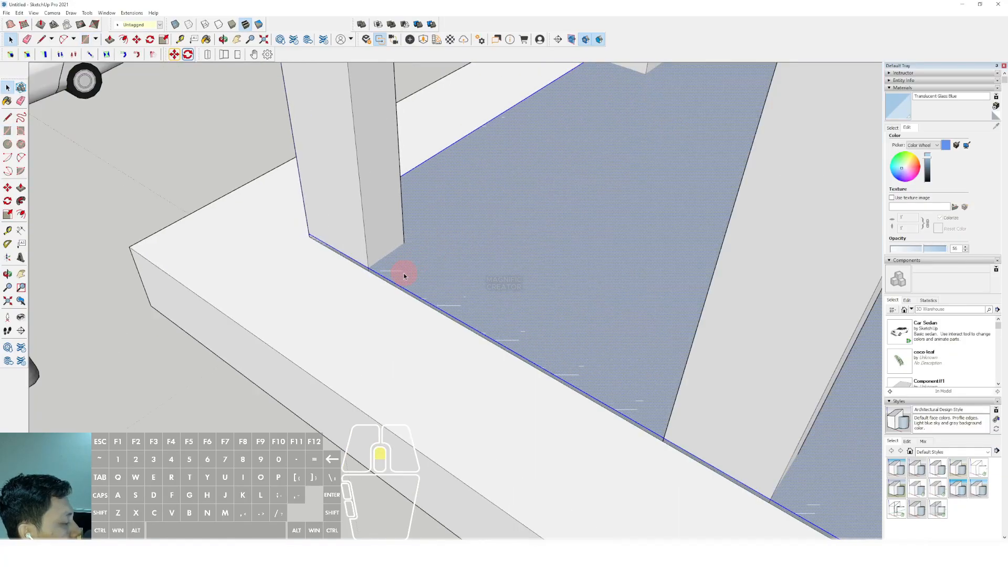
key(f)
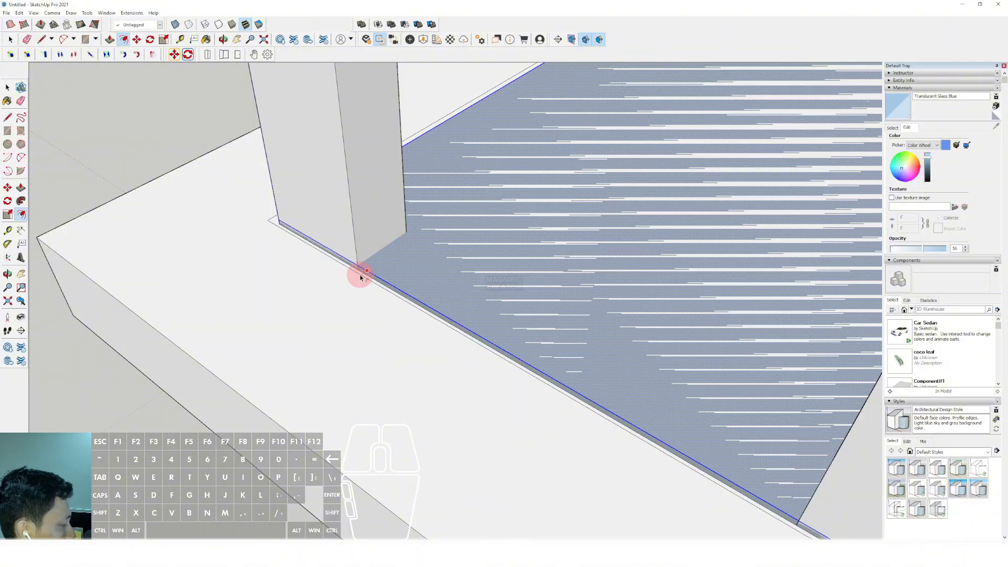
click(361, 277)
scroll(381, 266, up, 2)
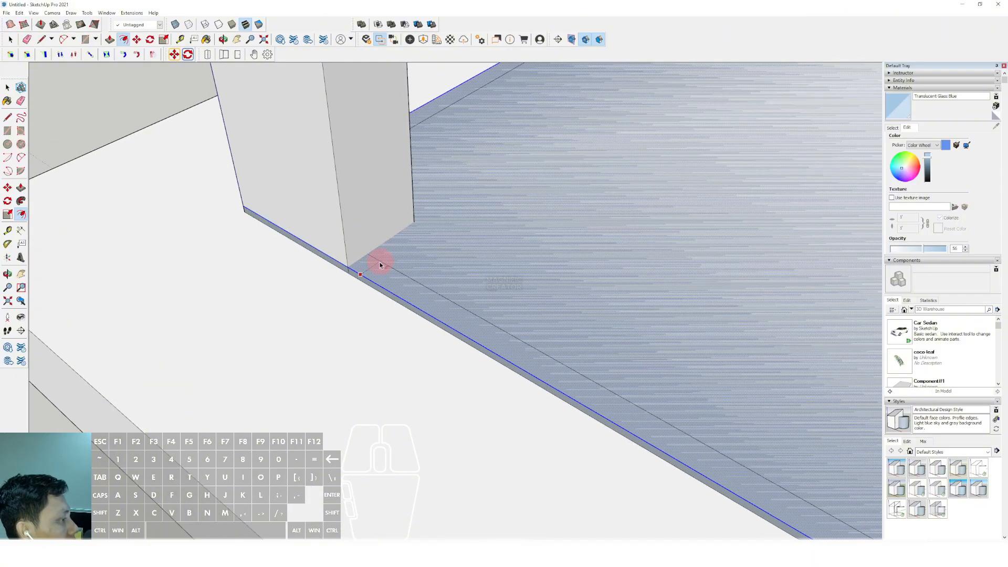
click(386, 255)
key(space)
click(382, 285)
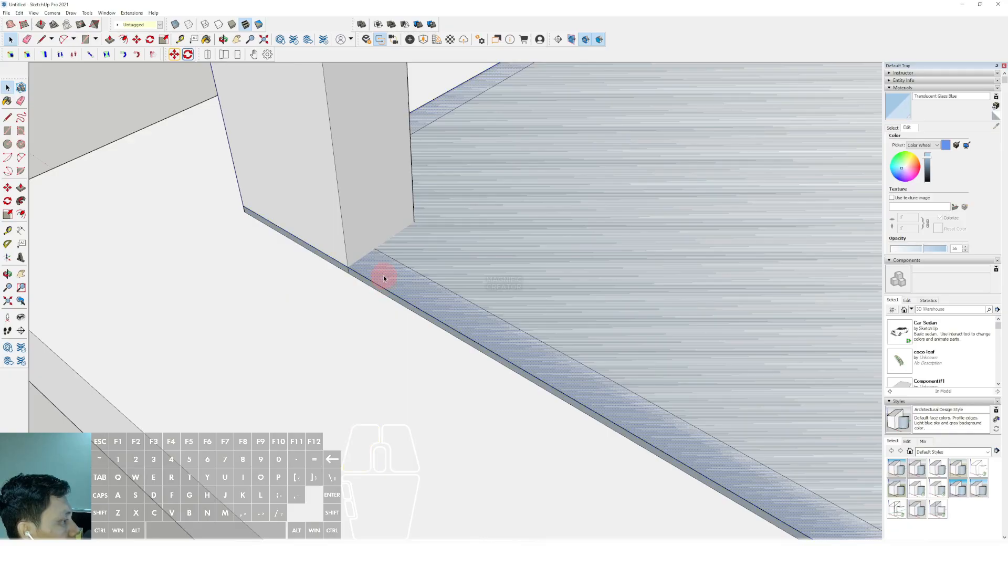
key(shift+e)
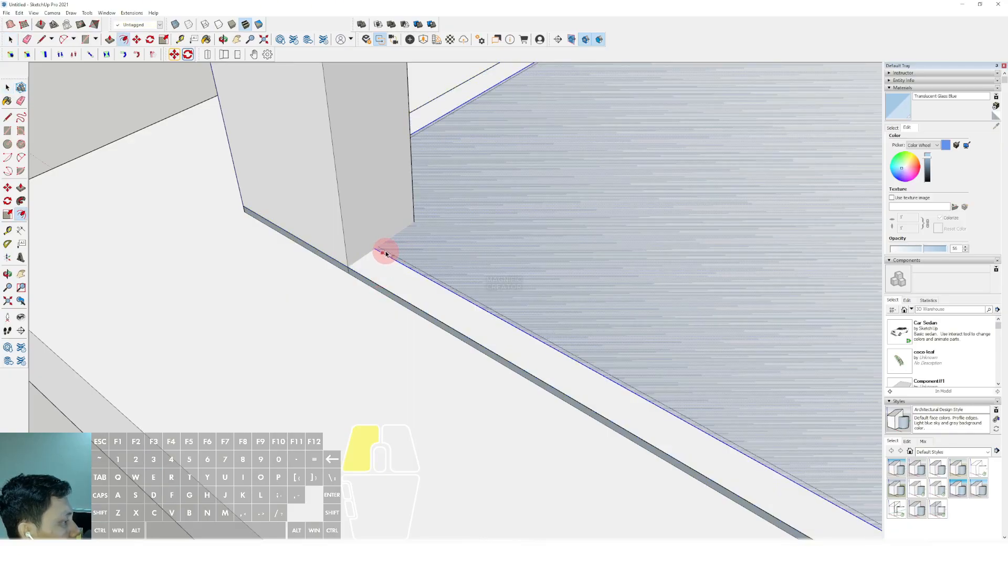
Offset the remaining inner rectangle slightly inward and delete the large inner face to leave a thin border.
click(385, 254)
scroll(413, 247, up, 4)
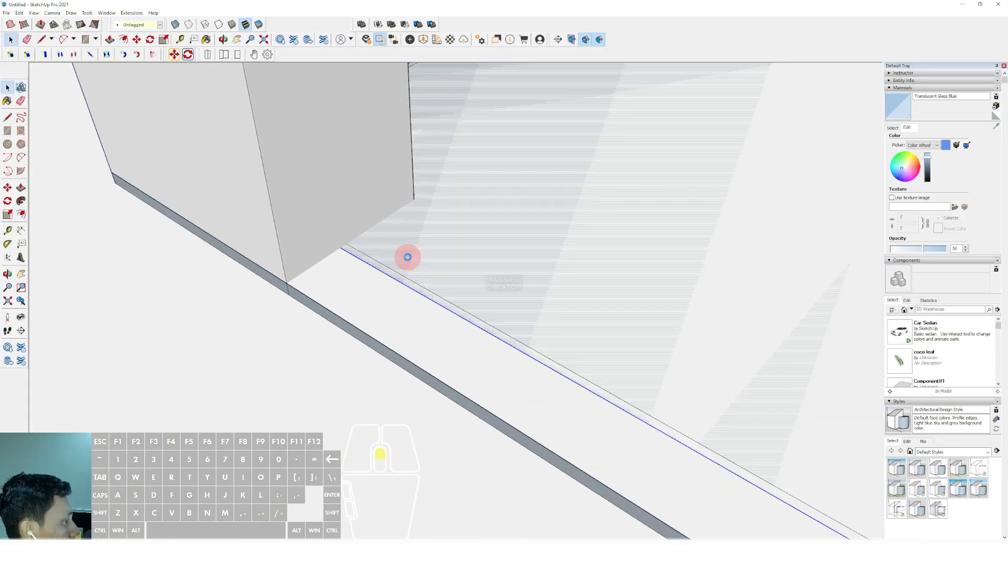
click(407, 258)
key(shift+e)
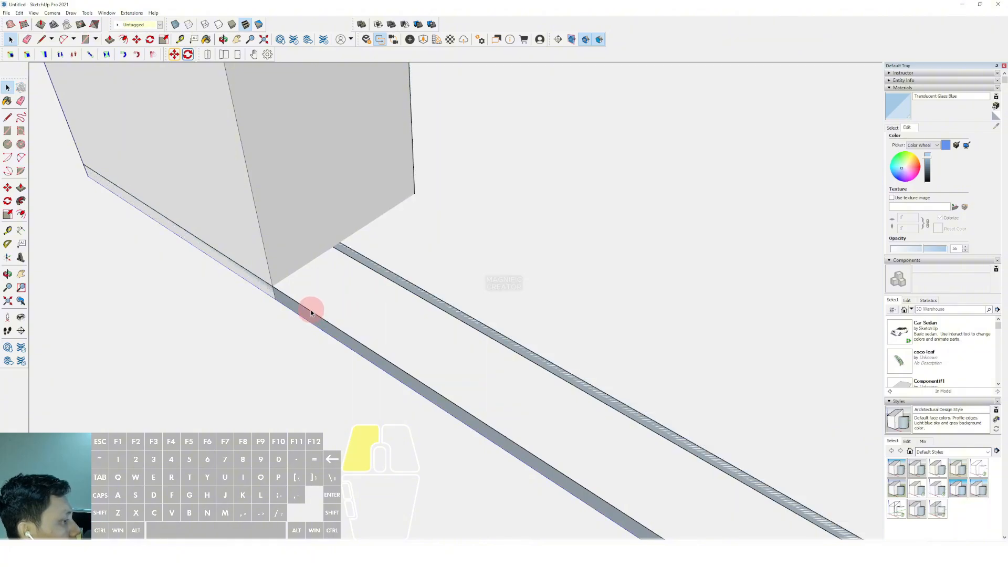
Push/Pull the thin ground-floor border up between the columns as a wall towards the underside of the façade.
middle_drag(365, 261, 349, 151)
key(space)
scroll(347, 138, down, 5)
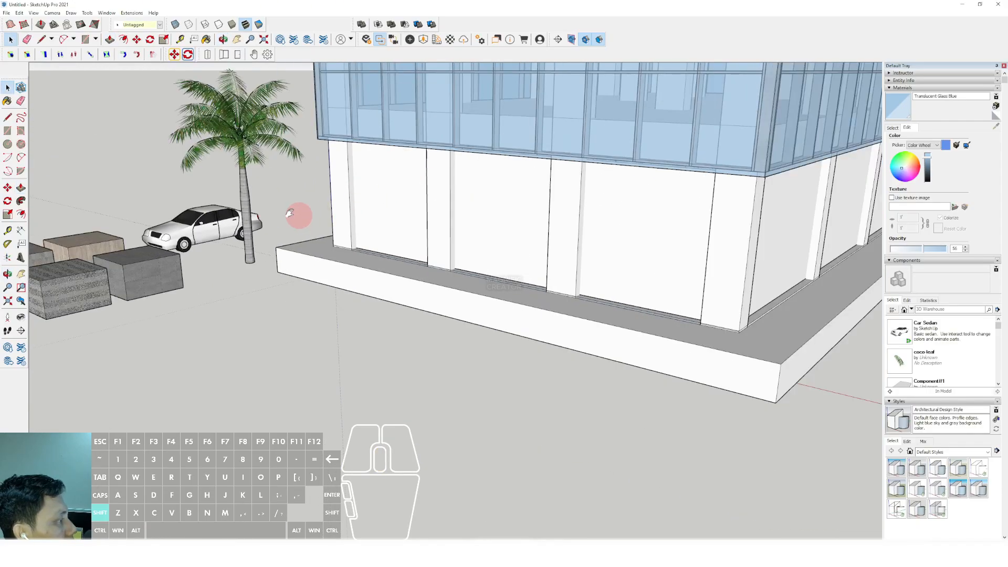
Select the whole ground-floor wall with its connected faces and edges and make it a group.
middle_drag(504, 283, 447, 231)
triple_click(500, 229)
right_click(500, 229)
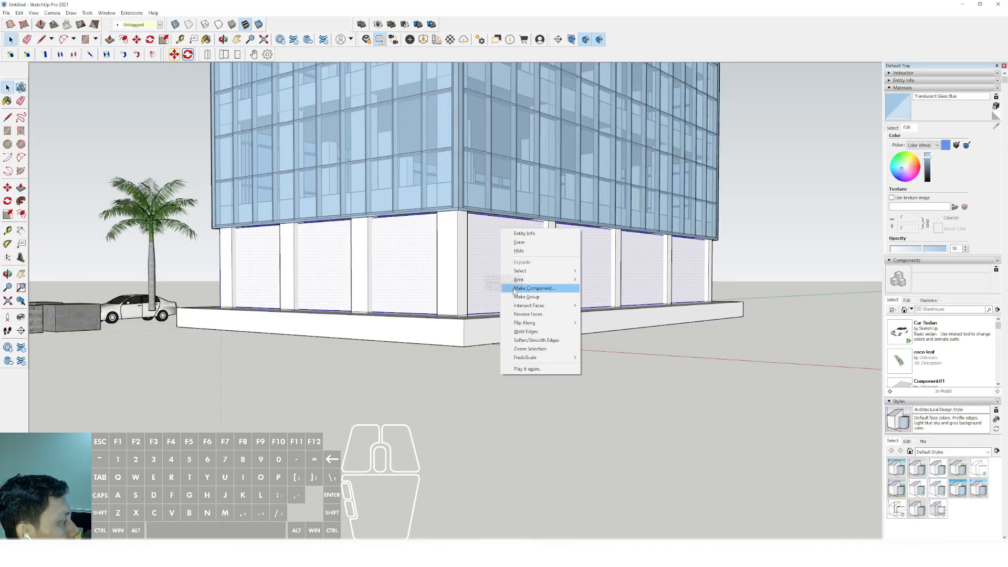
click(519, 298)
Open the ground-floor wall group and Push/Pull its top face to the lower edge of the façade.
scroll(517, 218, up, 4)
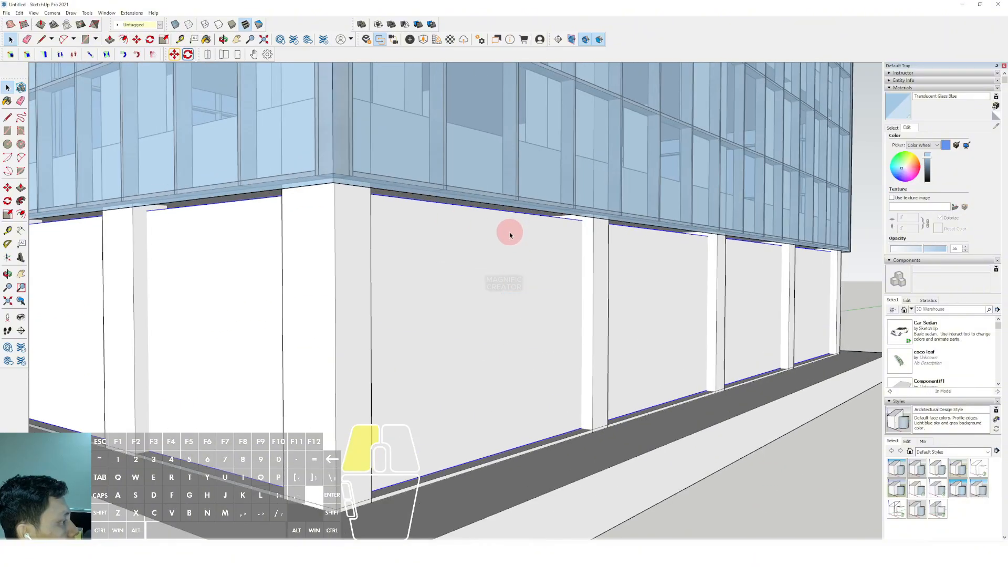
middle_drag(510, 232, 467, 312)
scroll(464, 302, down, 5)
double_click(462, 293)
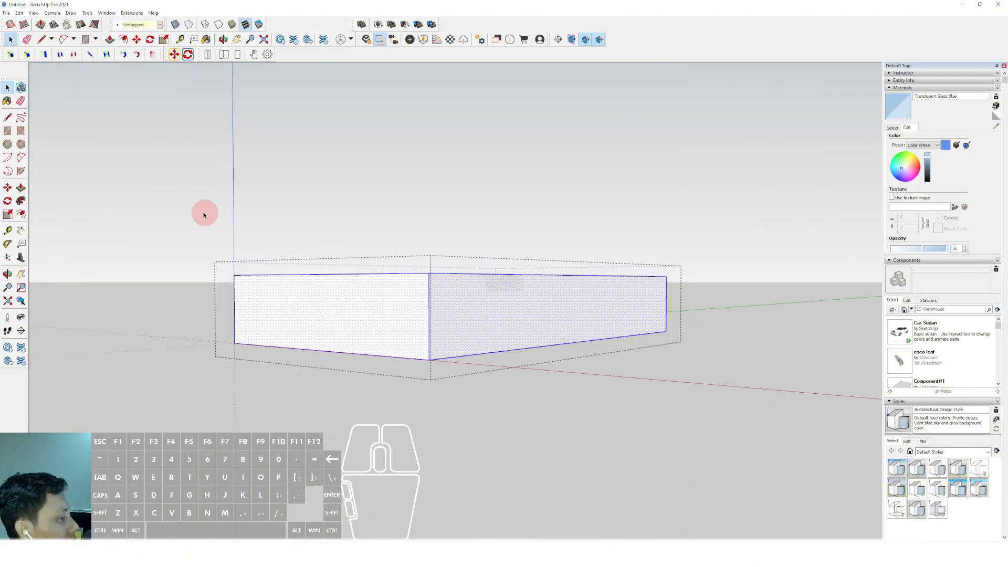
drag(192, 210, 730, 292)
scroll(453, 289, up, 2)
click(435, 269)
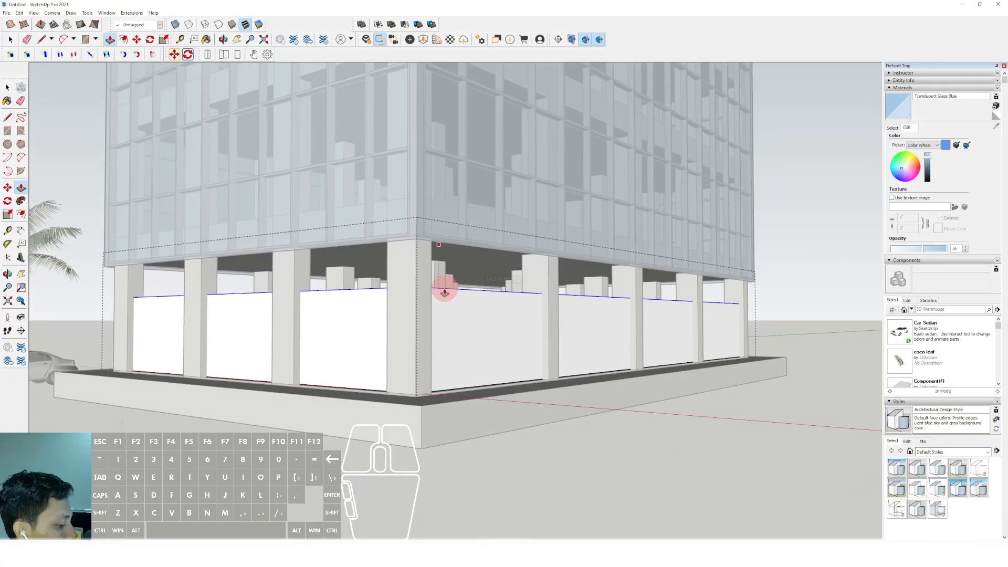
scroll(446, 285, up, 2)
scroll(453, 240, up, 2)
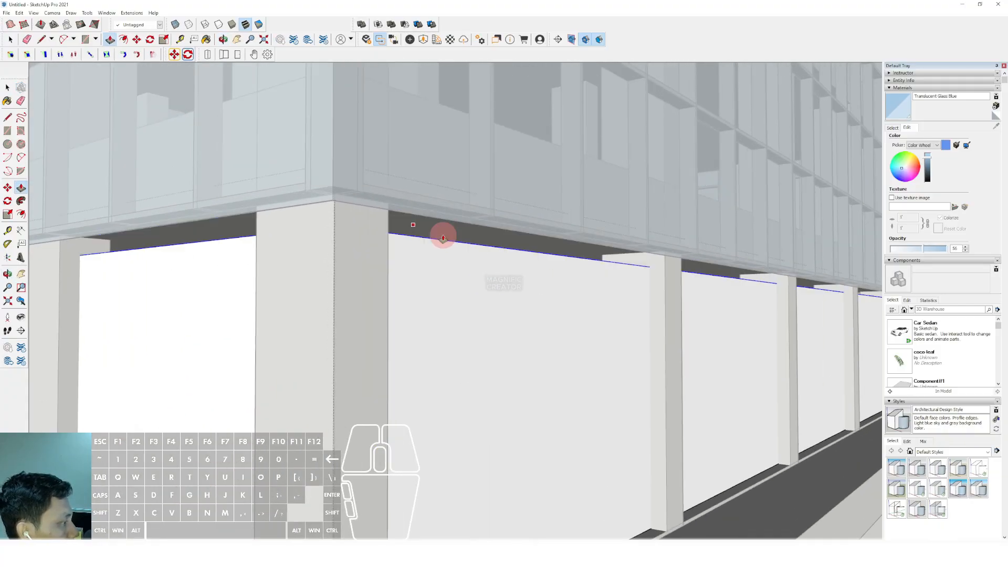
scroll(418, 236, up, 2)
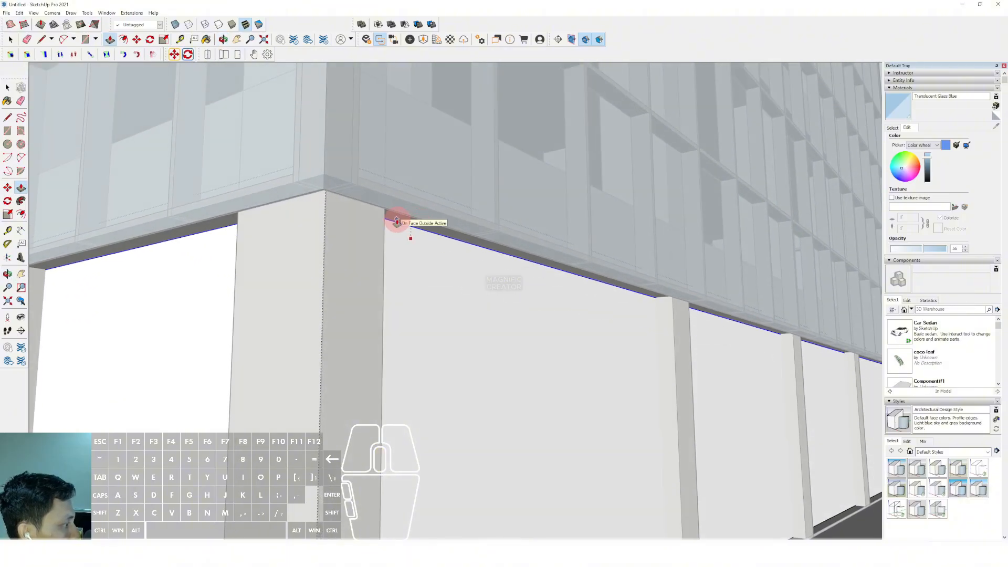
click(397, 223)
Close the ground-floor wall group and paint it with the existing Translucent Glass Blue material.
scroll(491, 254, down, 2)
middle_drag(496, 255, 517, 291)
scroll(552, 306, down, 3)
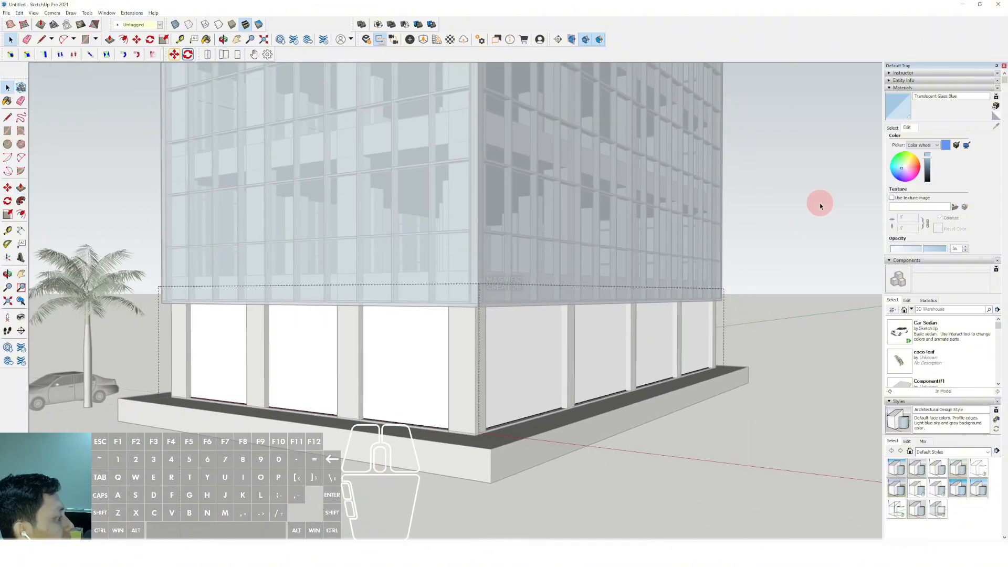
mouse_move(820, 206)
middle_down()
mouse_move(506, 258)
mouse_move(506, 282)
mouse_move(525, 289)
mouse_move(509, 289)
mouse_move(458, 351)
mouse_move(479, 360)
middle_up()
click(902, 108)
scroll(489, 363, up, 1)
click(490, 363)
scroll(510, 357, down, 2)
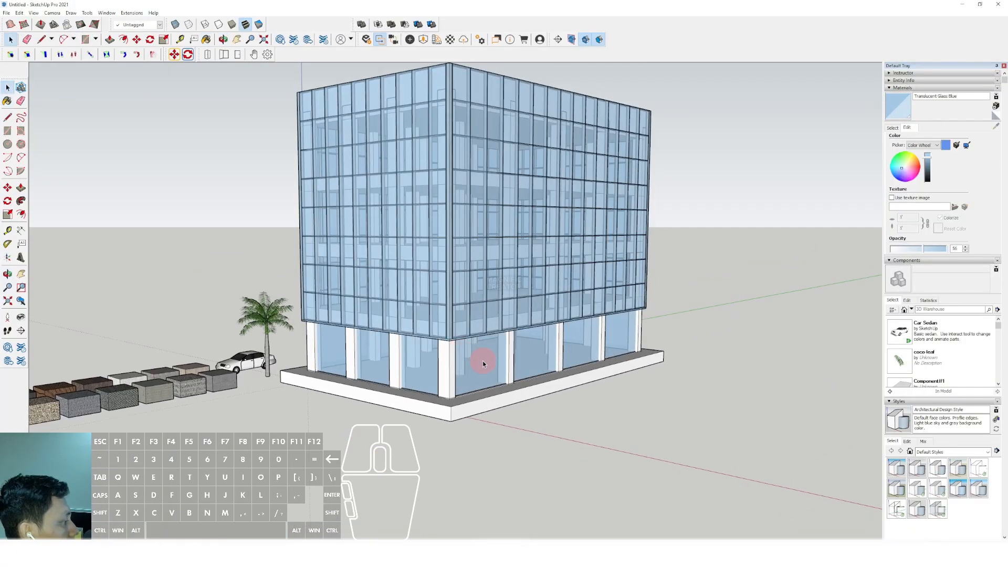
Open the ground-floor glass group, hide the rest of the model, and copy the vertical corner edges at equal spacing along both long sides.
scroll(477, 383, up, 3)
triple_click(485, 405)
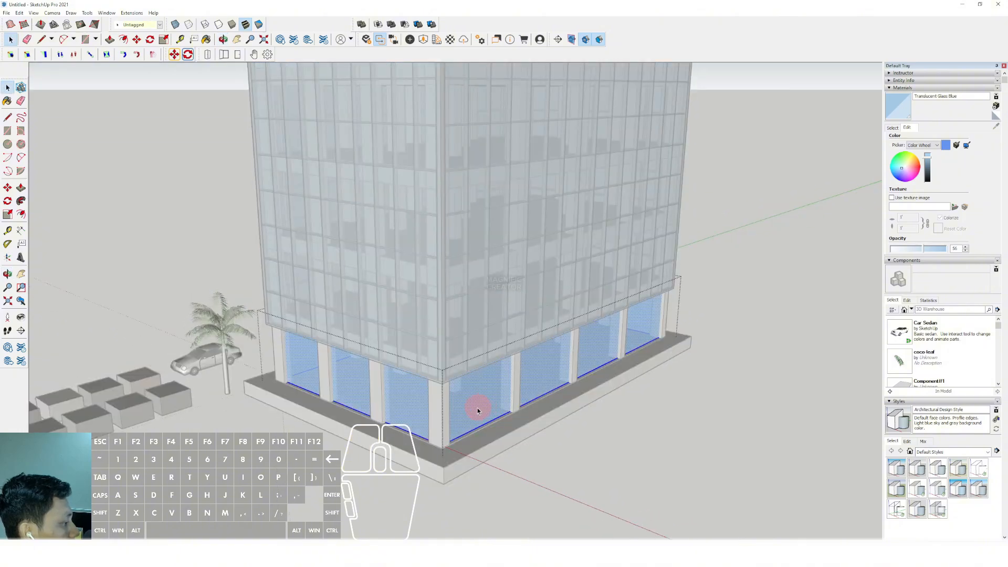
scroll(475, 407, up, 3)
key(i)
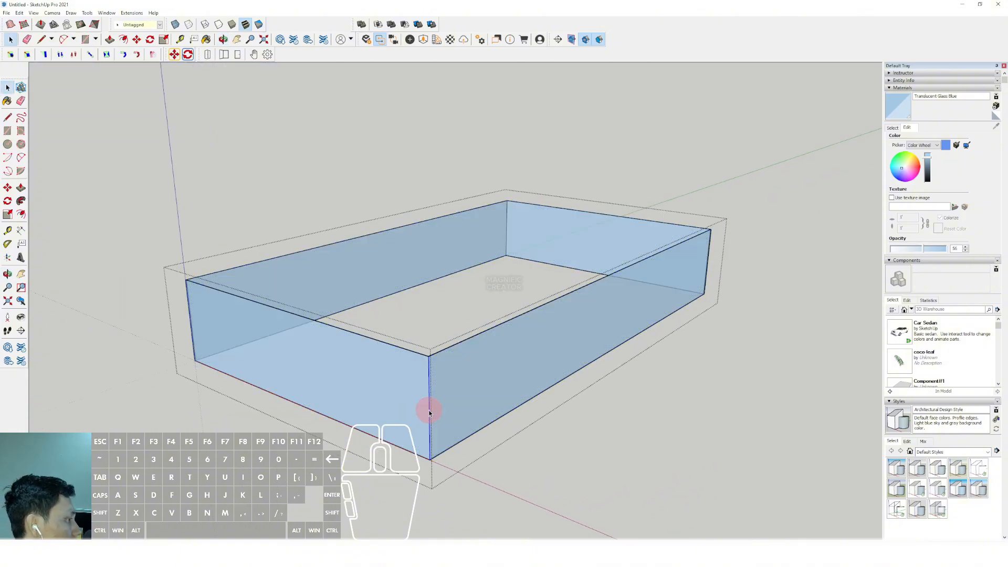
scroll(474, 417, up, 2)
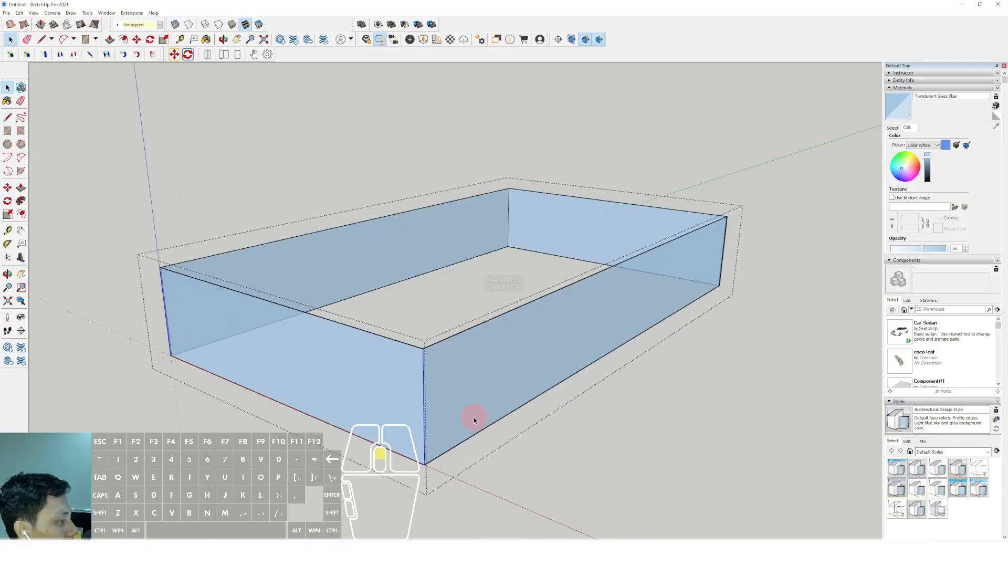
middle_drag(473, 417, 405, 431)
scroll(419, 355, down, 1)
shift+middle_drag(472, 336, 402, 372)
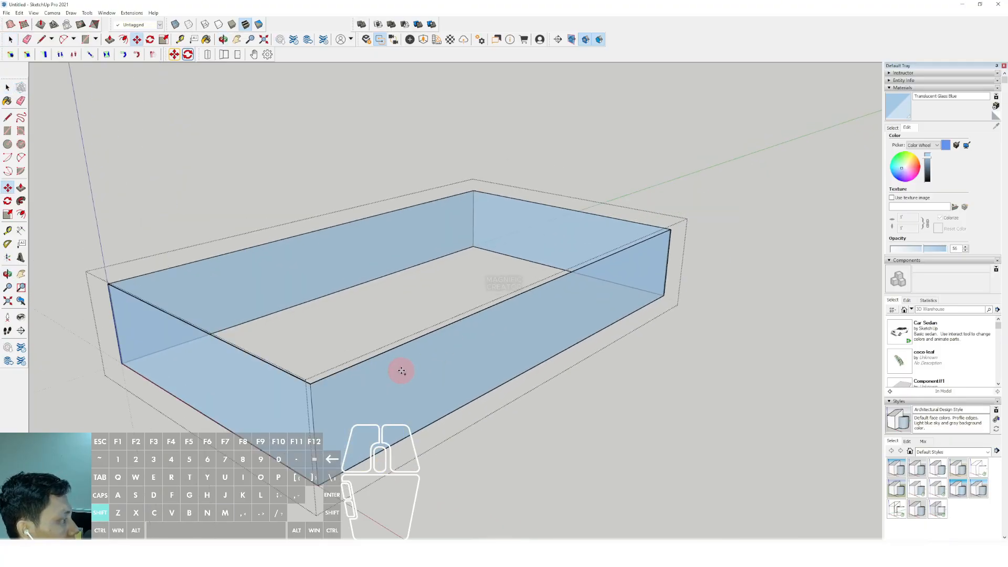
scroll(604, 278, up, 1)
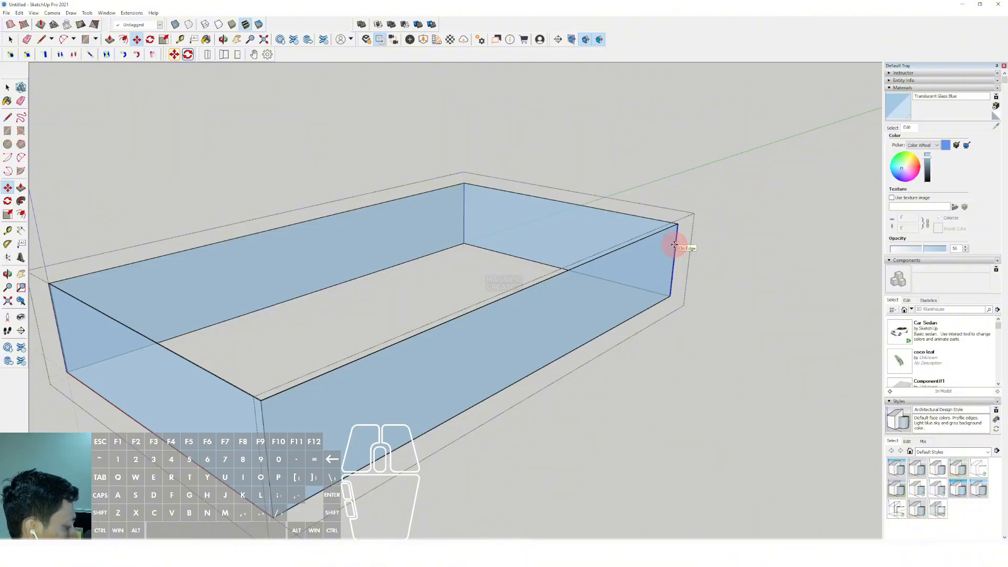
key(Return)
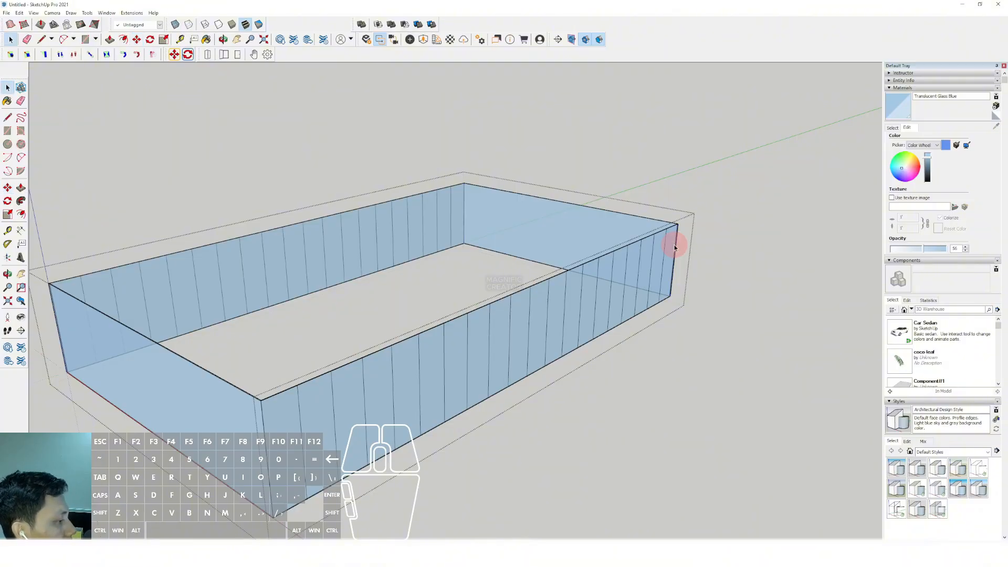
Copy the vertical corner edges at equal spacing along the short sides of the ground-floor glass and close the group.
scroll(674, 244, up, 6)
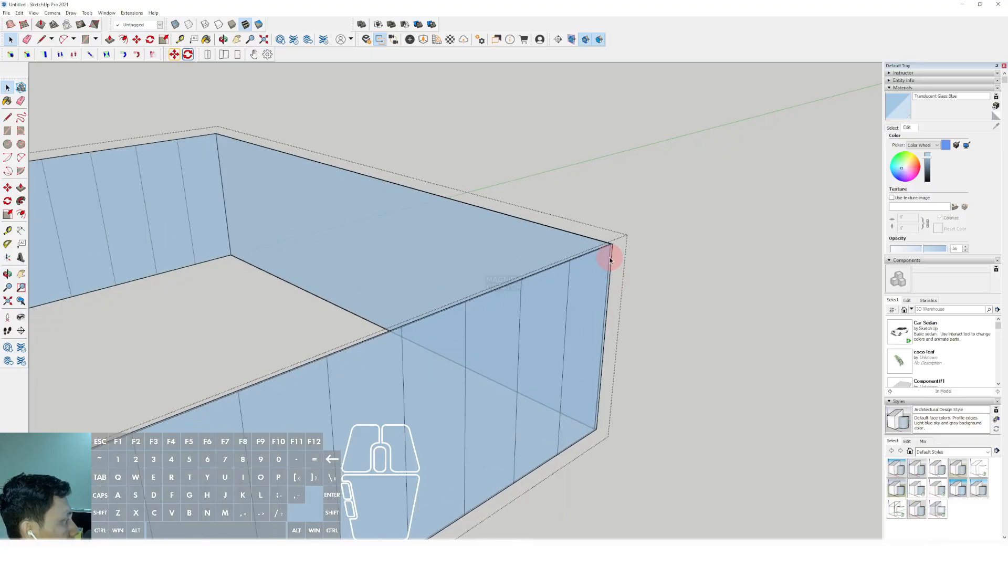
click(612, 254)
scroll(580, 283, down, 5)
shift+middle_drag(593, 242, 700, 168)
scroll(439, 288, up, 1)
scroll(439, 288, up, 3)
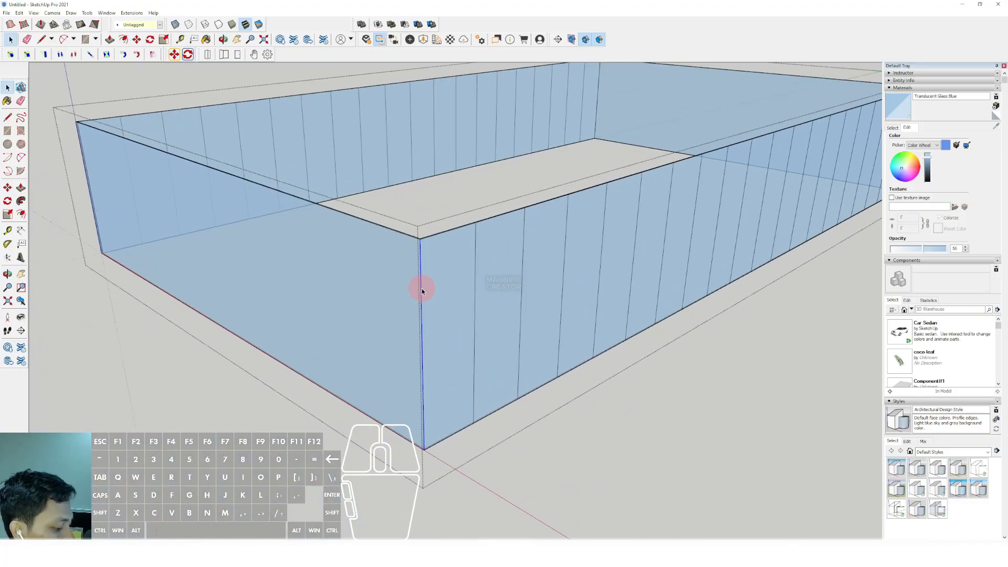
key(m)
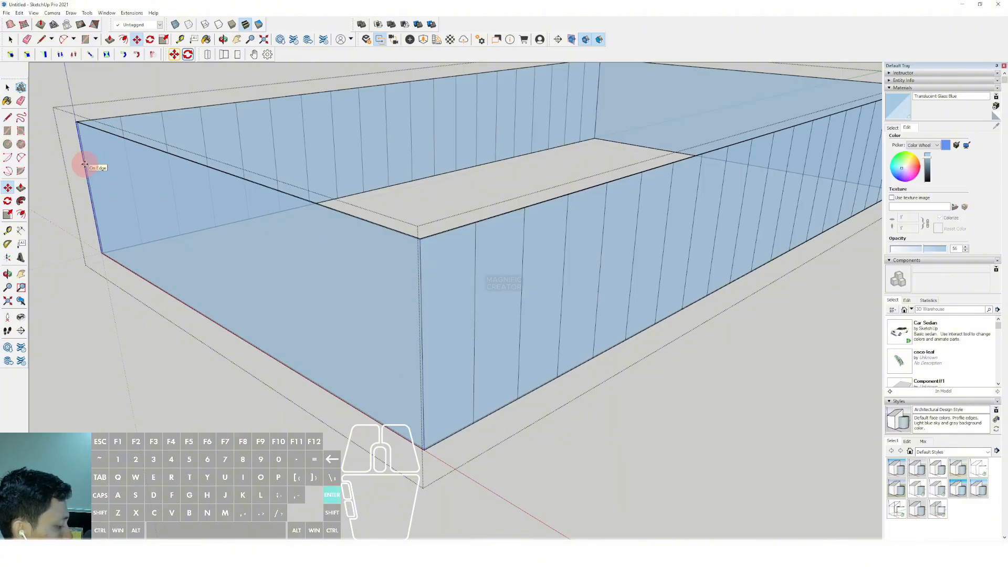
scroll(84, 165, down, 6)
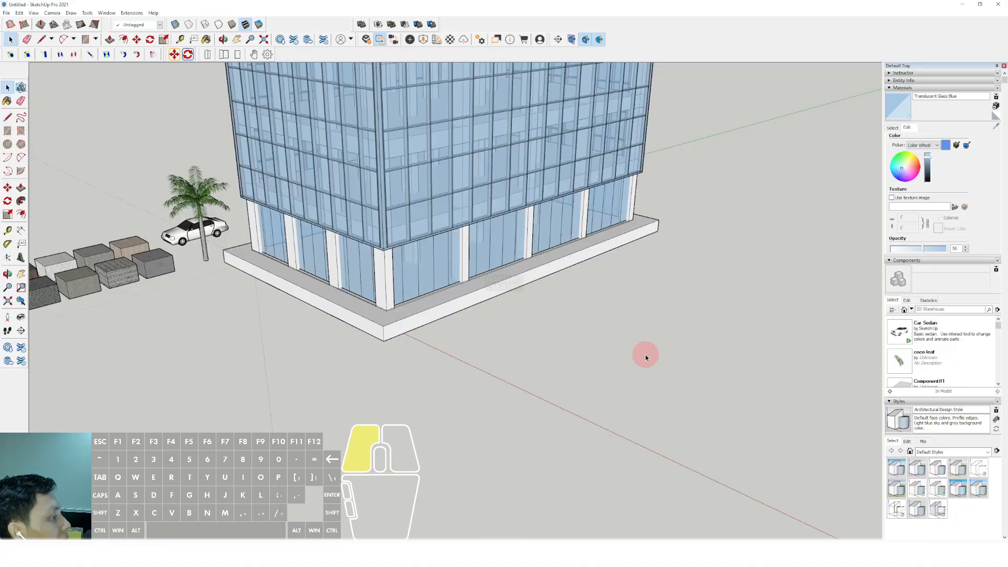
Draw a rectangle on the roof slab enclosing four central column outlines and trace its edge with a line.
middle_drag(646, 353, 477, 157)
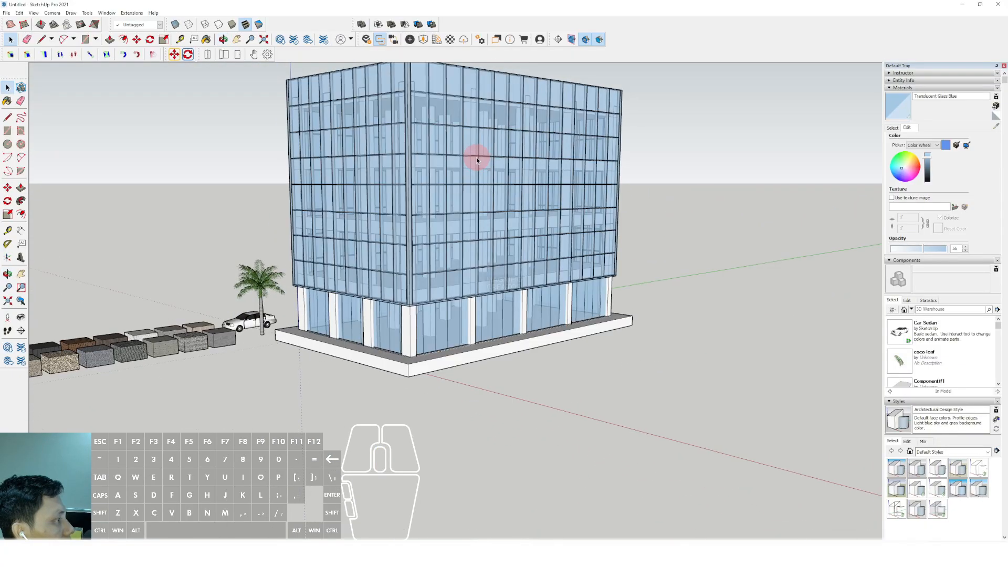
middle_drag(428, 192, 546, 203)
scroll(558, 227, up, 5)
key(r)
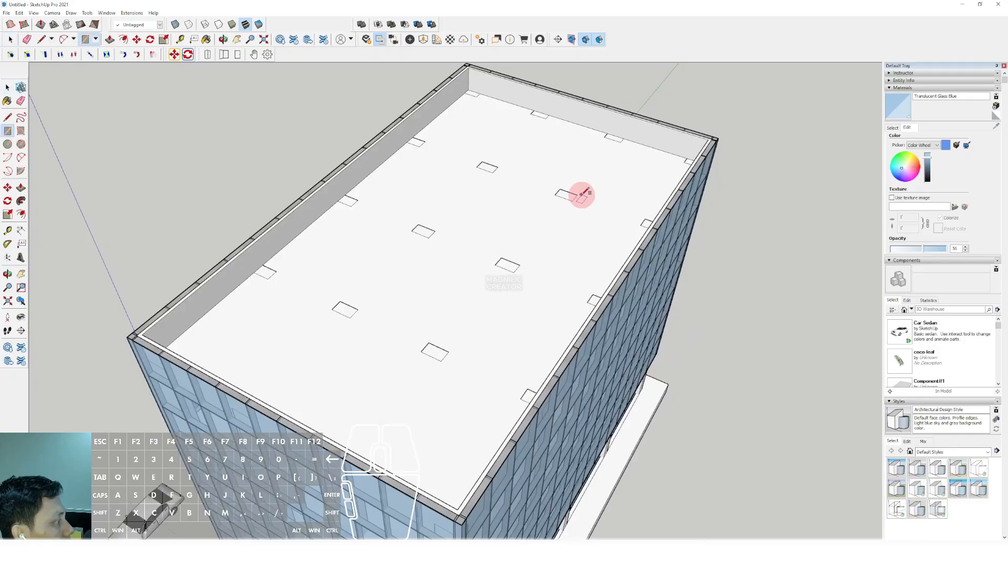
click(412, 230)
key(l)
scroll(509, 263, up, 3)
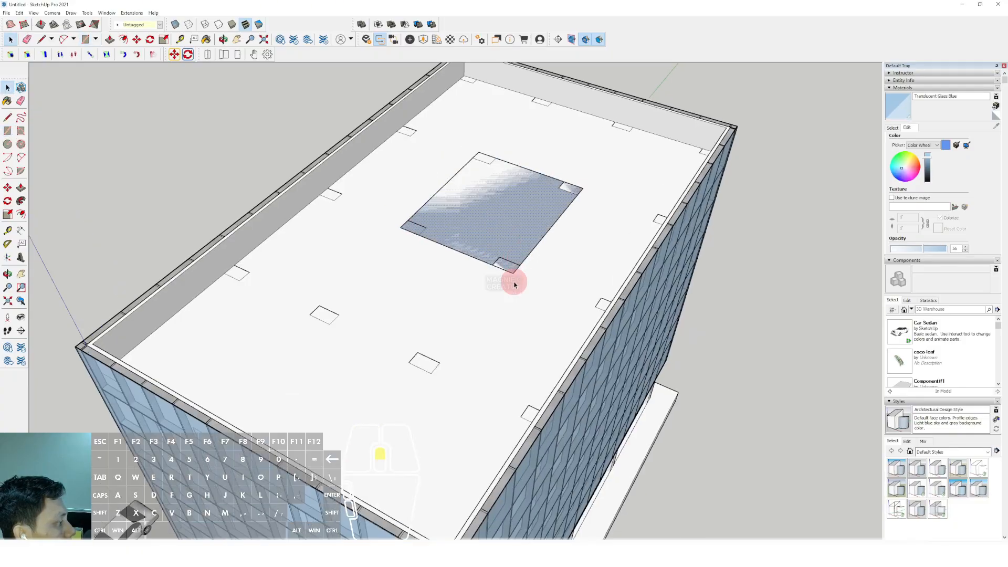
click(512, 272)
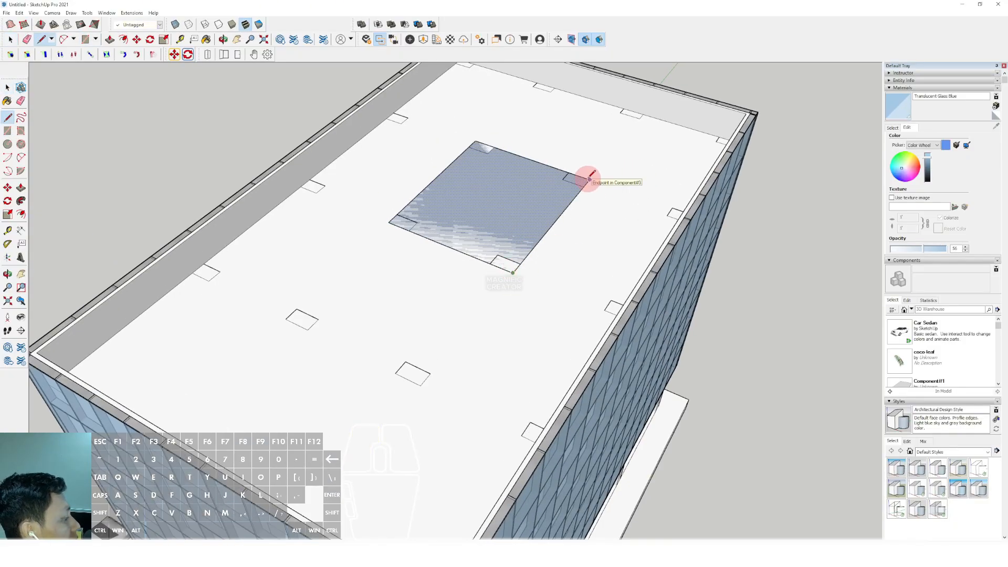
key(space)
scroll(482, 216, down, 2)
middle_drag(481, 216, 482, 205)
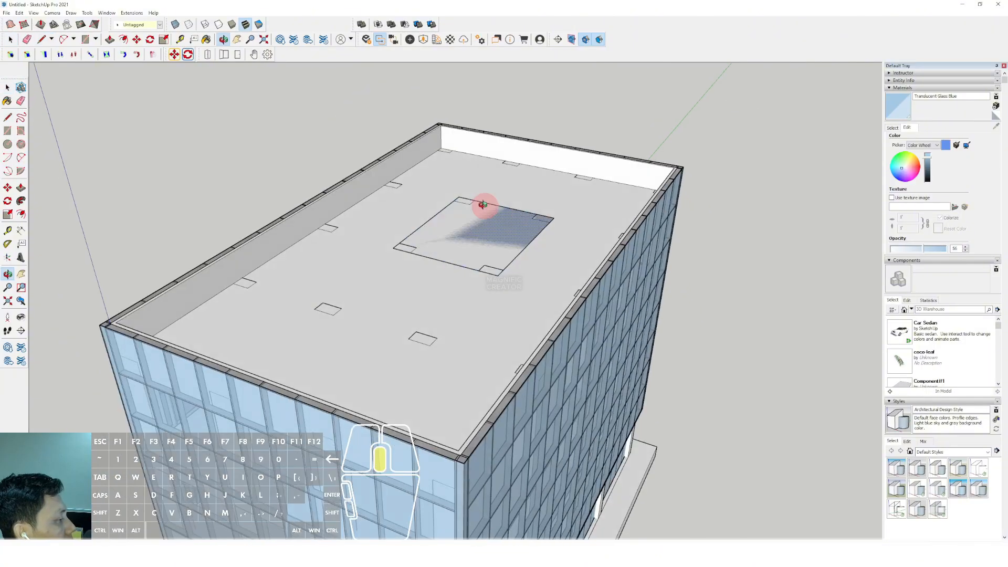
Push/Pull the central roof rectangle up into a box rising above the parapet.
key(v)
click(482, 204)
drag(476, 234, 540, 175)
key(space)
scroll(446, 213, up, 3)
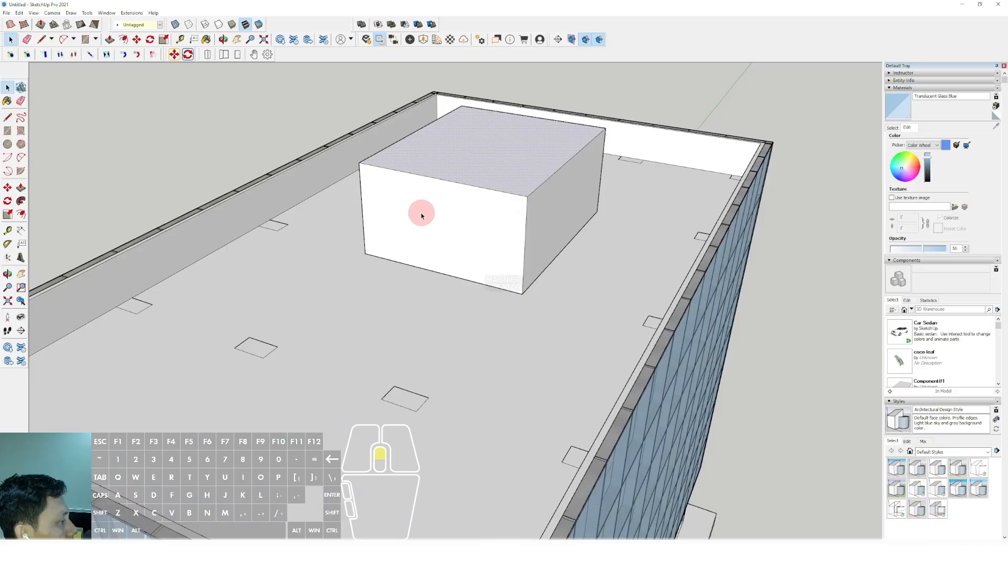
Offset the front face of the rooftop box inward, push the inner face in to form a recess, and select the whole box.
key(space)
click(387, 186)
click(386, 176)
key(space)
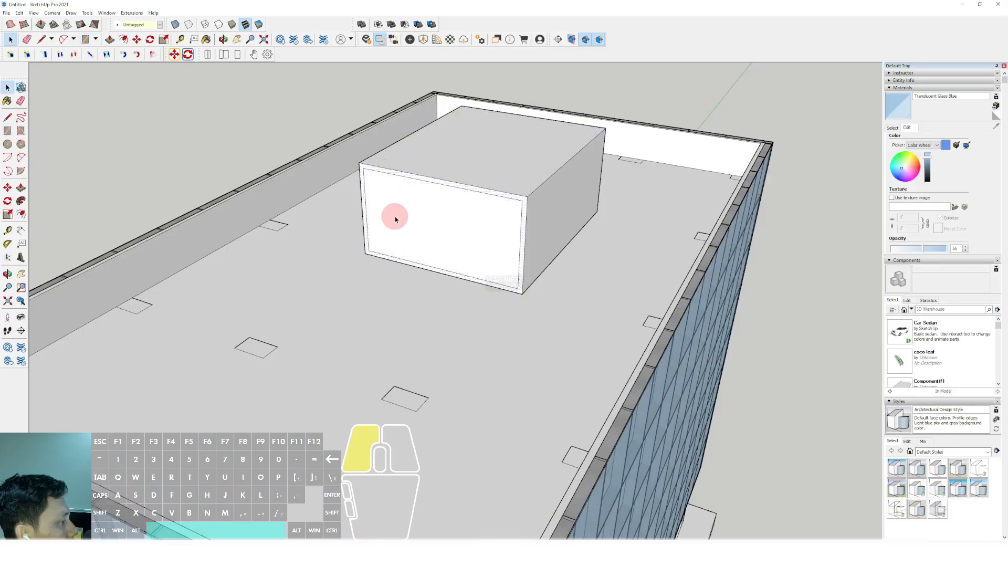
key(v)
drag(392, 220, 405, 214)
key(space)
triple_click(482, 171)
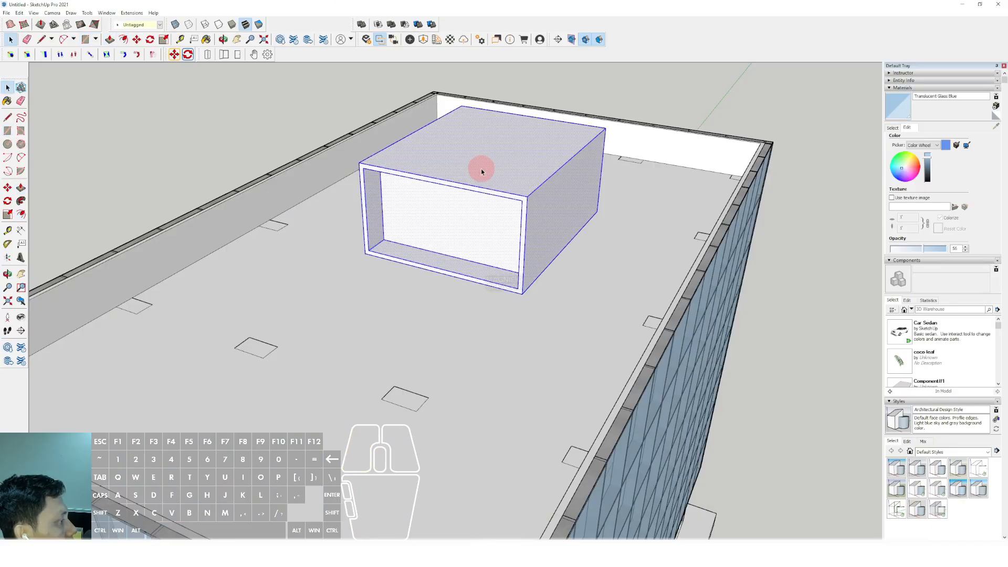
Draw a rectangle covering the short glass façade from its upper outer corner to its lower corner above the ground-floor columns.
scroll(481, 173, down, 6)
middle_drag(459, 226, 454, 99)
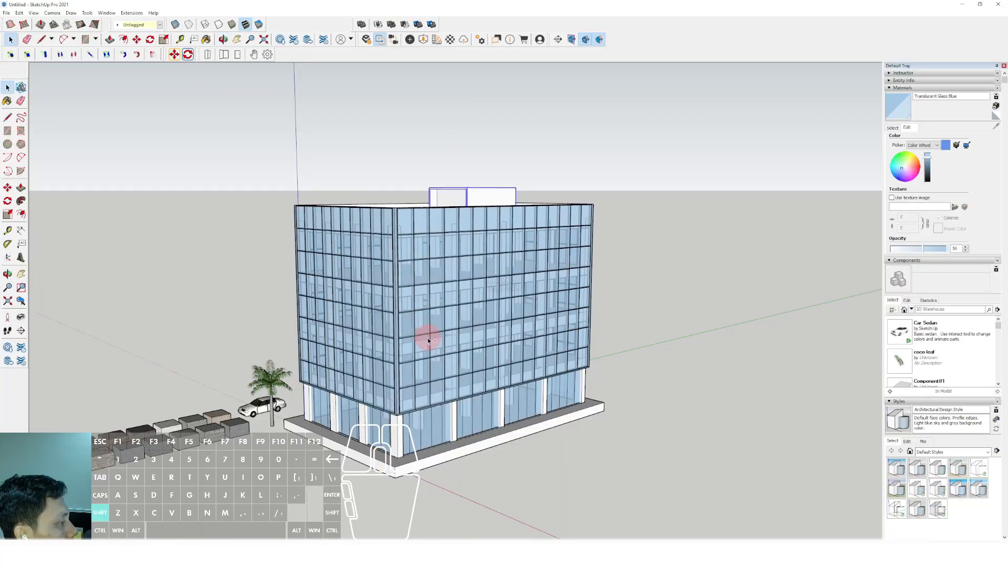
shift+middle_drag(427, 338, 485, 209)
drag(751, 167, 712, 245)
scroll(374, 210, up, 3)
scroll(374, 210, down, 5)
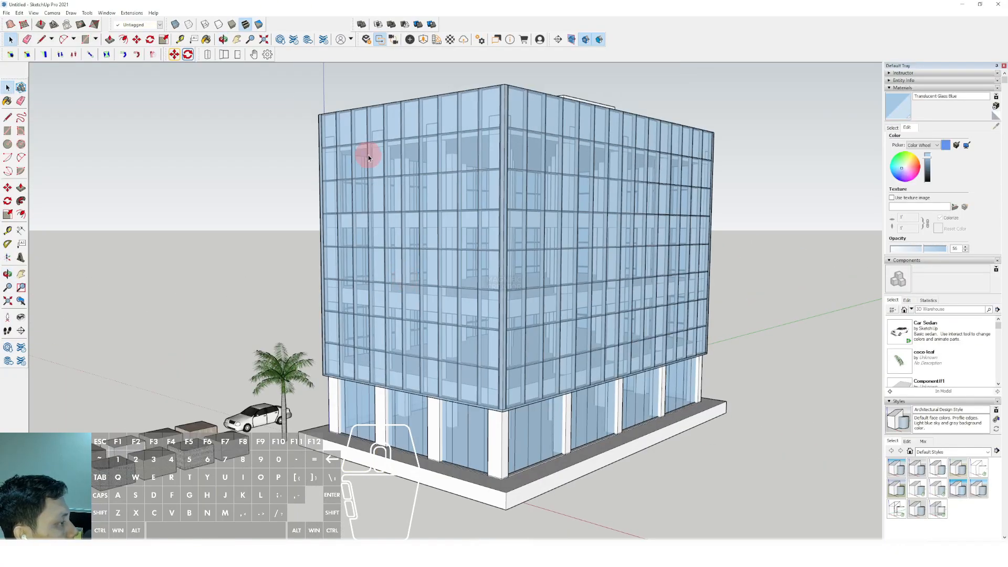
scroll(299, 124, up, 10)
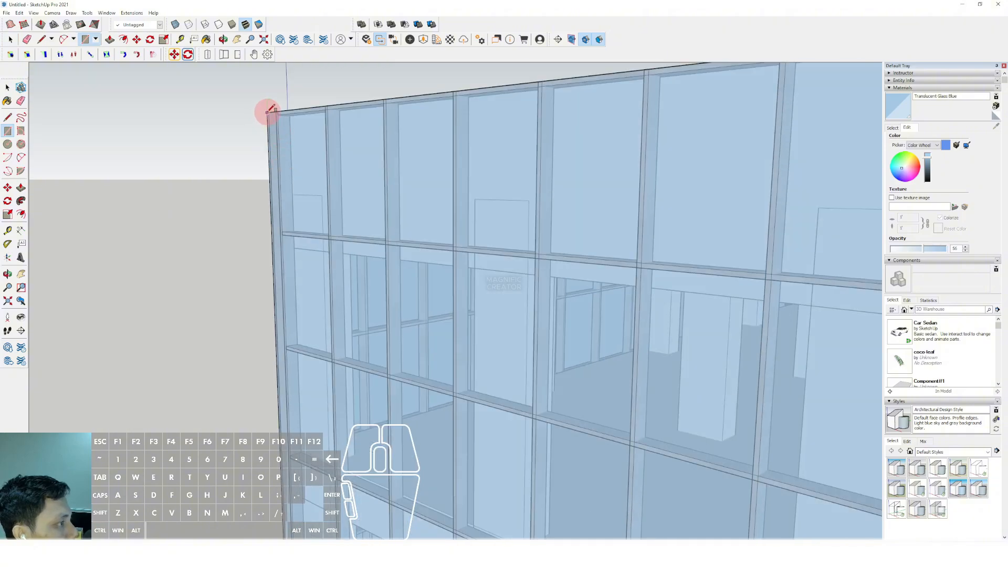
scroll(271, 109, up, 2)
key(r)
scroll(278, 118, down, 7)
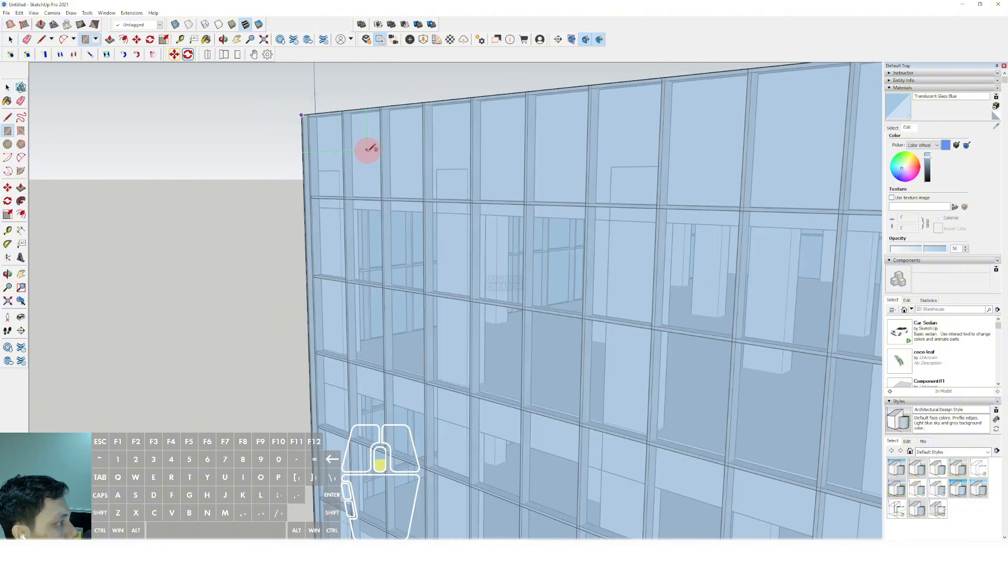
scroll(418, 151, up, 3)
scroll(493, 245, down, 2)
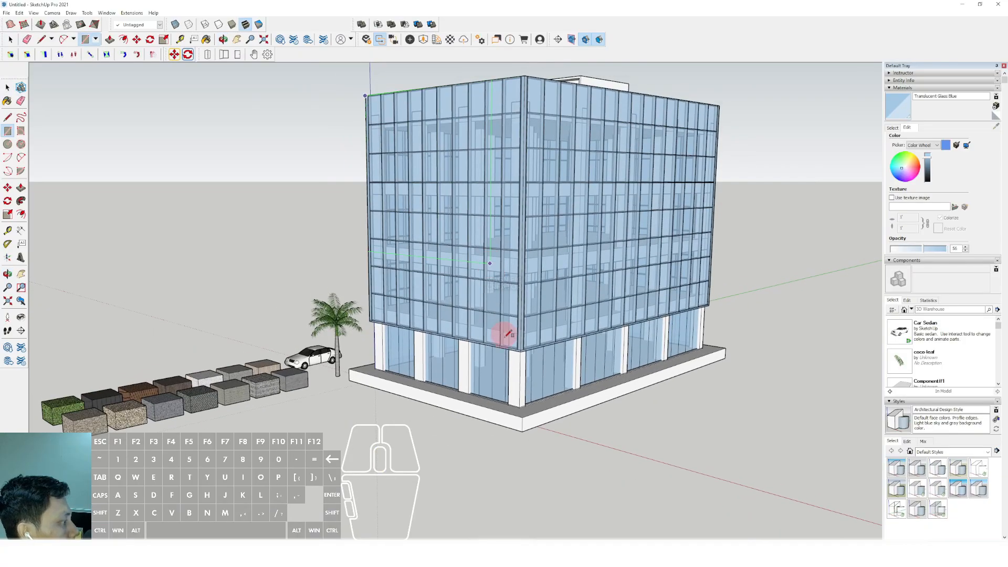
scroll(506, 333, up, 7)
scroll(546, 365, down, 6)
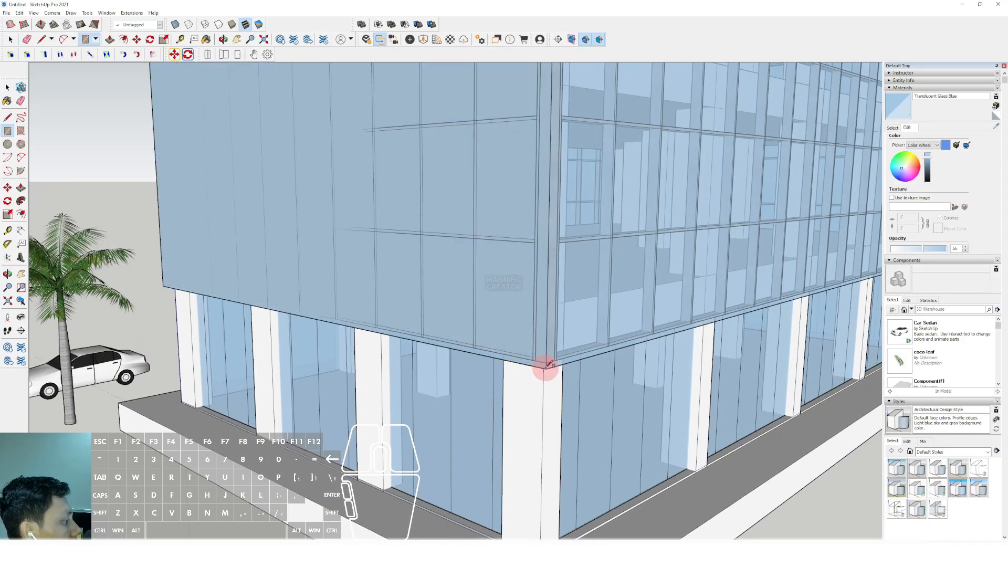
Try to Push/Pull the rectangle covering the short façade into a panel and undo the attempt.
key(space)
scroll(541, 265, up, 4)
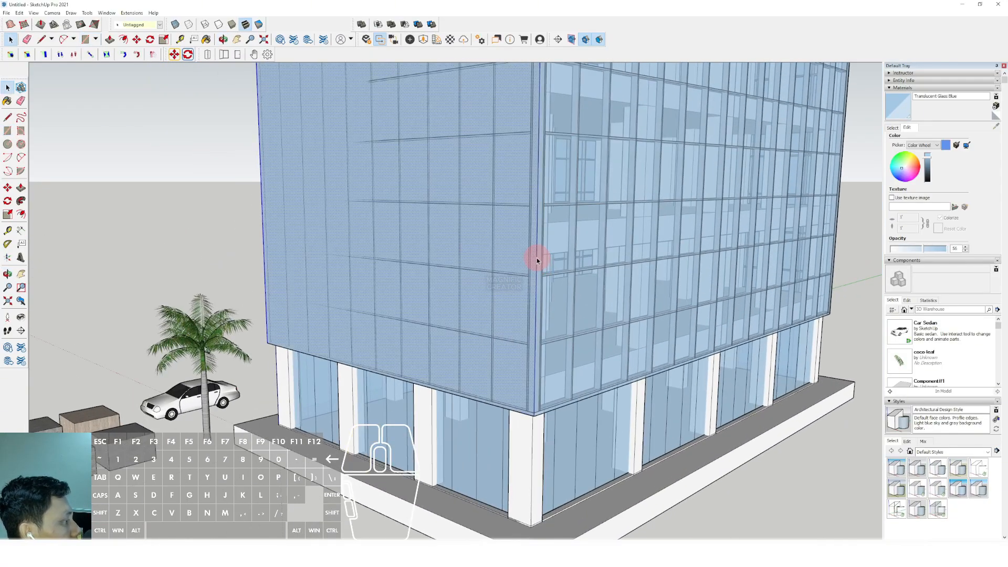
scroll(537, 257, down, 3)
key(p)
key(space)
scroll(500, 212, down, 3)
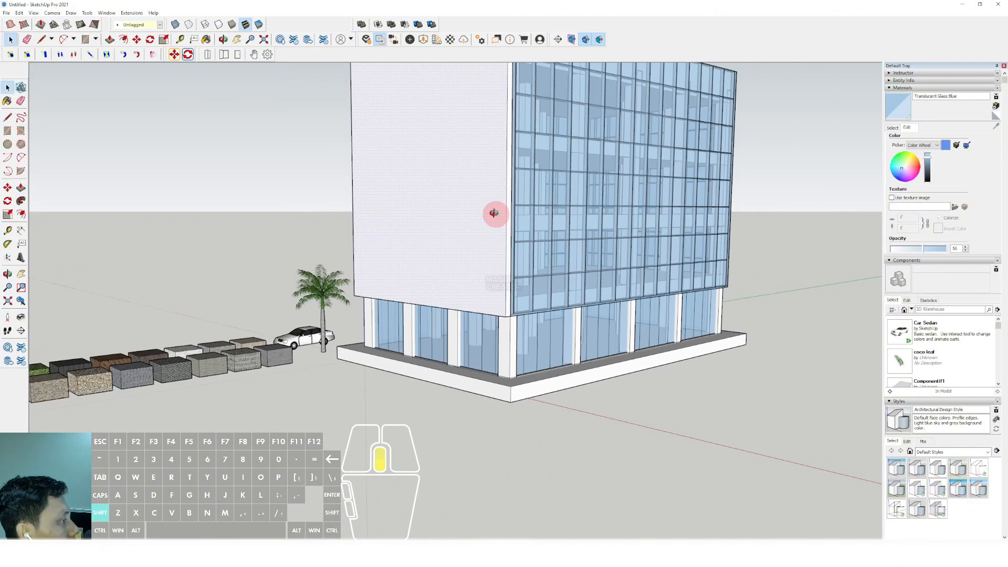
shift+middle_drag(495, 214, 452, 263)
key(ctrl+z)
Push/Pull the rectangle covering the short façade outward into a thin solid panel.
scroll(466, 200, up, 2)
key(space)
key(v)
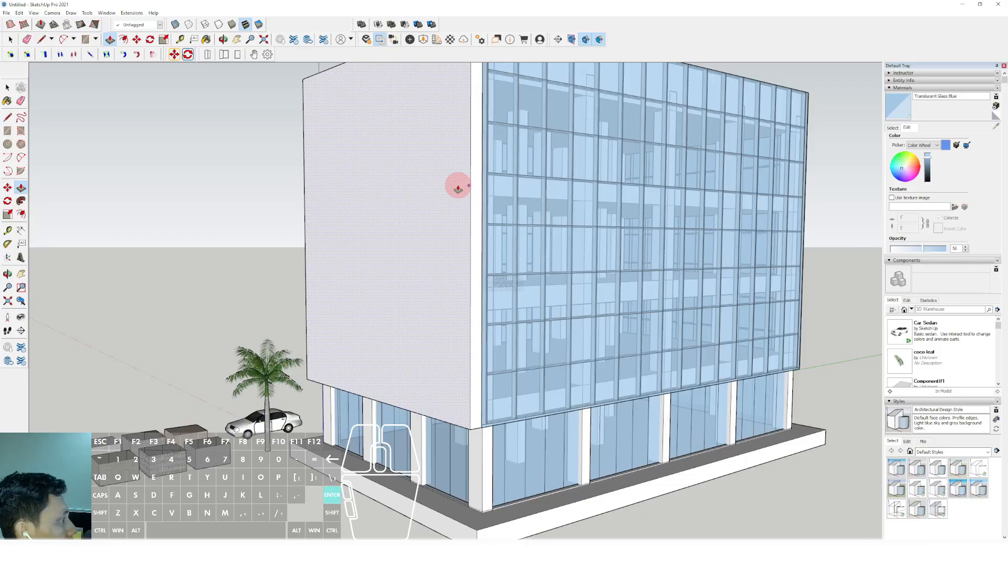
key(space)
scroll(455, 183, up, 3)
click(480, 184)
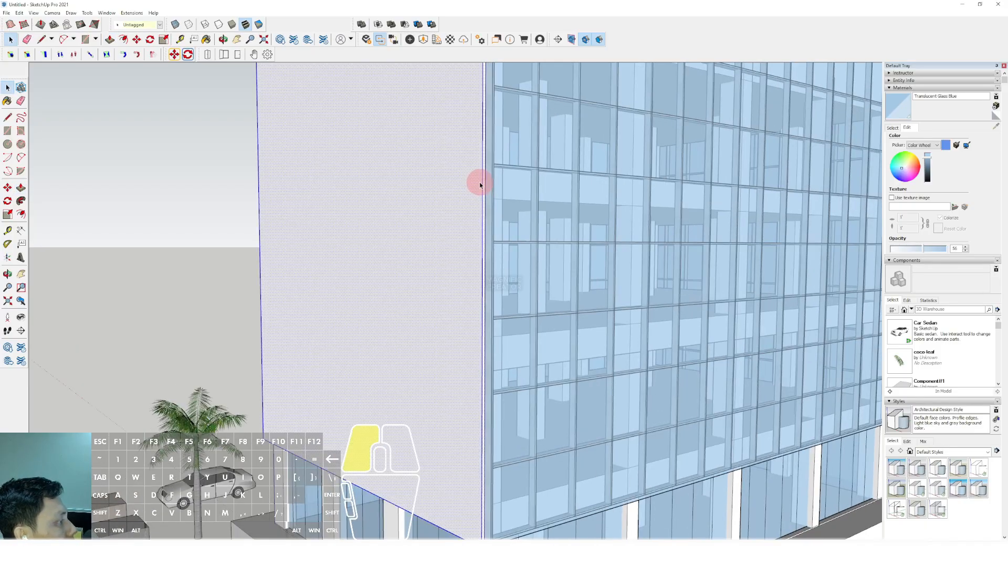
key(p)
click(466, 154)
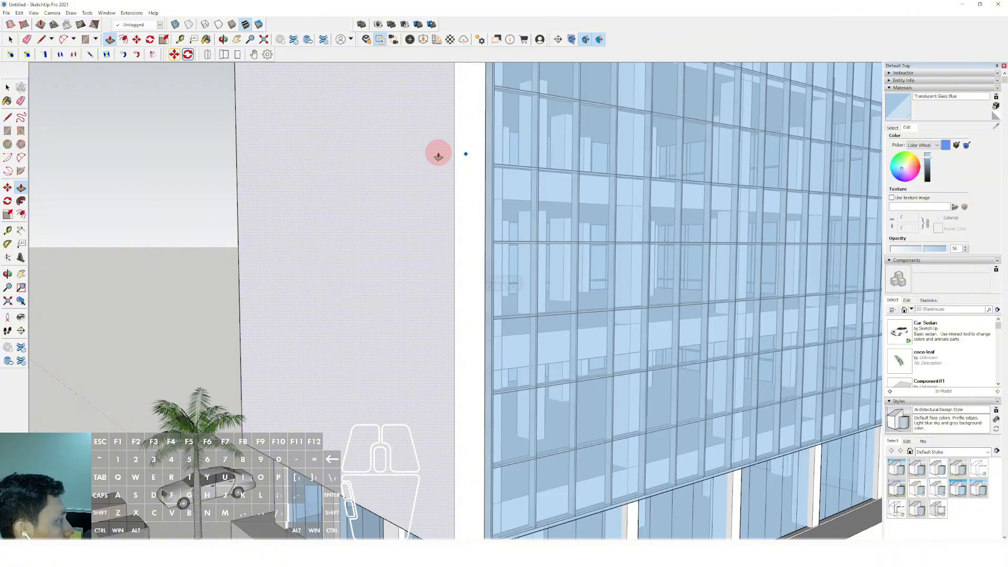
click(438, 156)
key(space)
scroll(482, 225, down, 8)
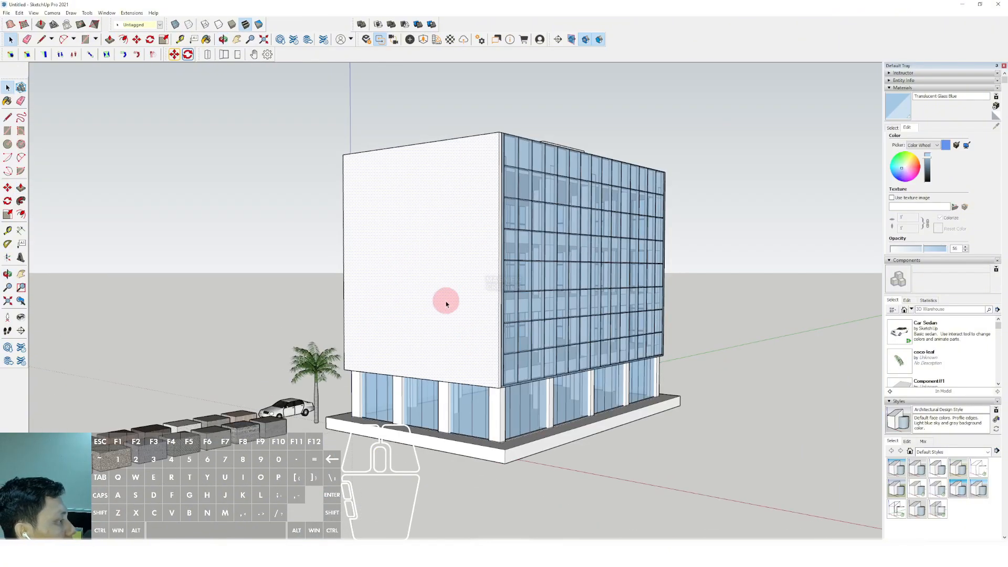
On the white façade panel, draw a vertical line up from the bottom edge and a line from its top across to the glass-side edge.
scroll(446, 303, up, 2)
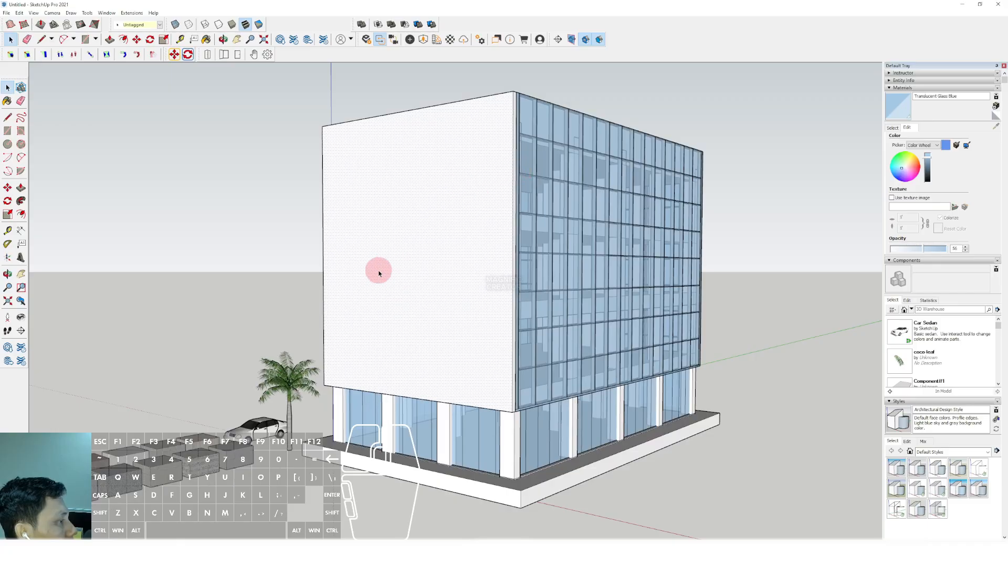
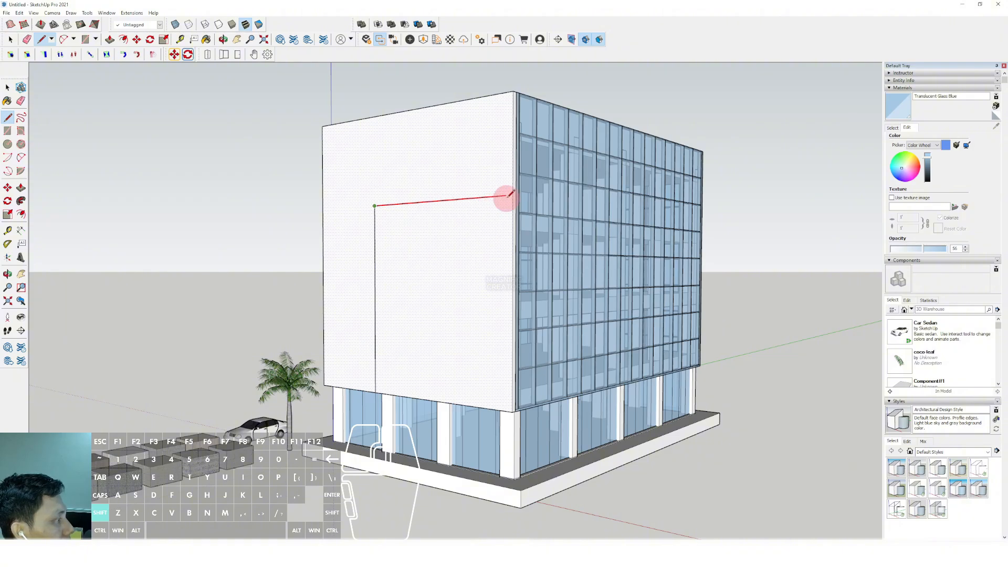
key(a)
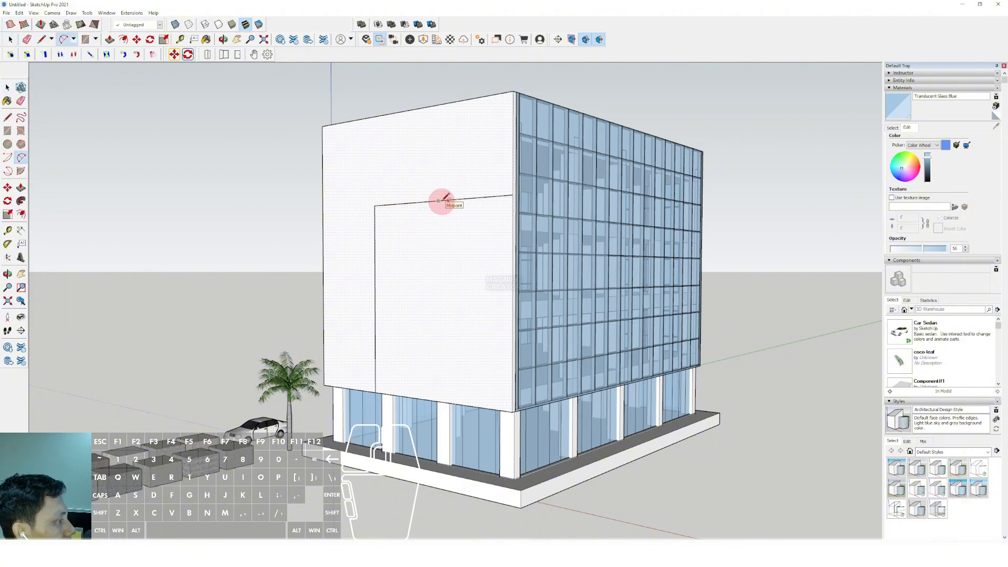
middle_drag(442, 223, 496, 295)
scroll(512, 273, up, 4)
middle_drag(536, 247, 508, 250)
scroll(462, 284, down, 3)
scroll(378, 317, up, 6)
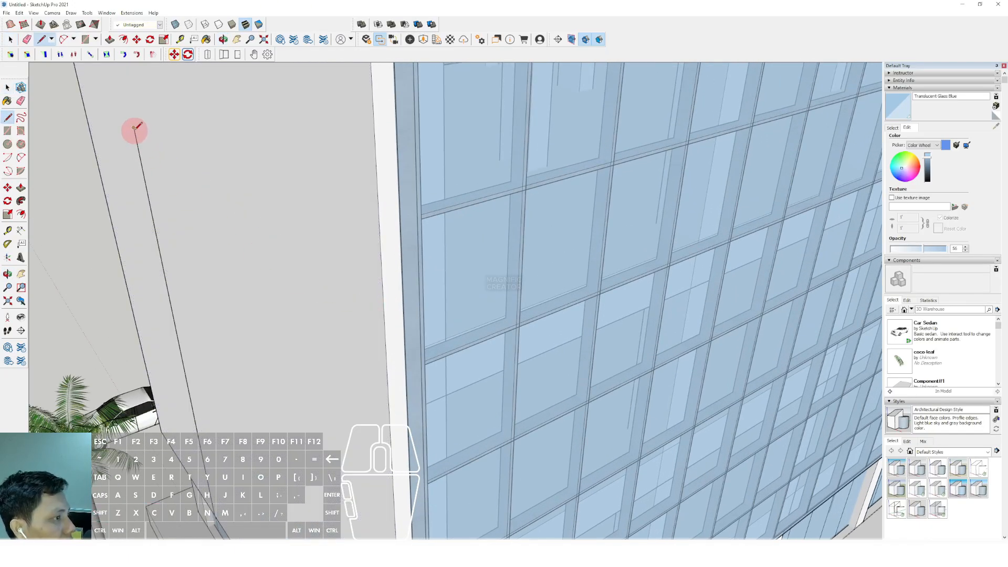
key(space)
scroll(387, 310, down, 2)
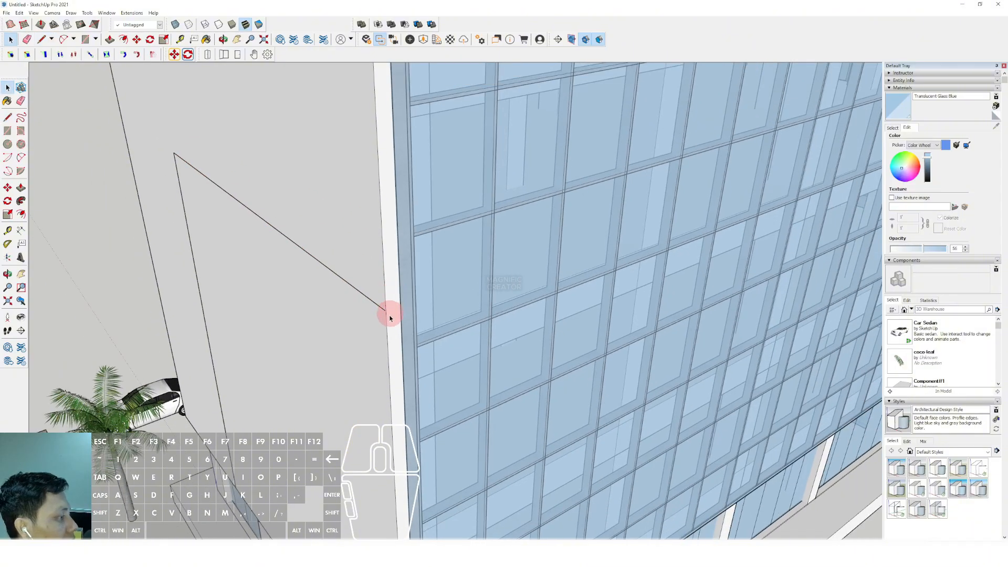
middle_drag(353, 305, 408, 431)
scroll(409, 431, up, 3)
shift+middle_drag(391, 349, 427, 531)
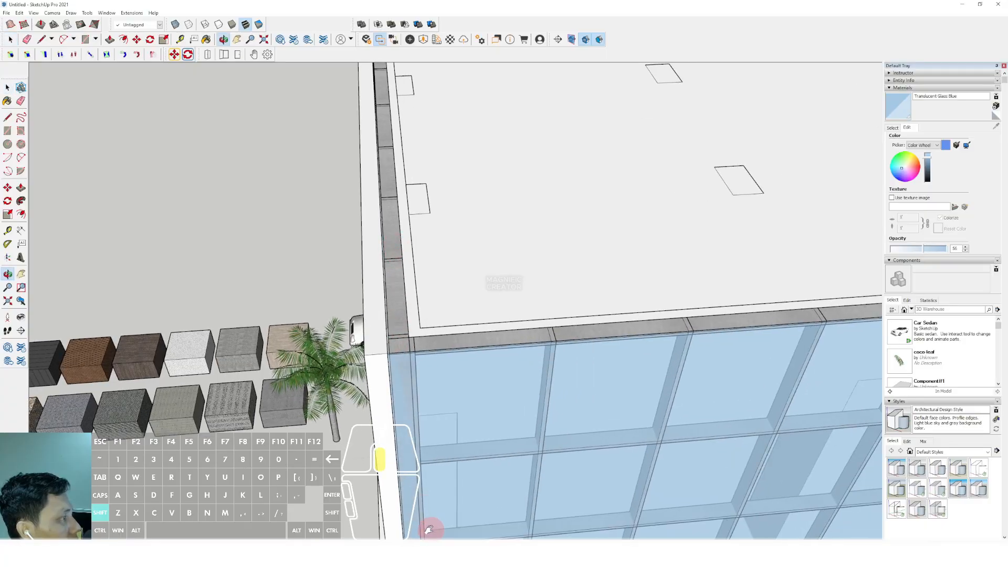
Draw a rectangle covering the building's glazed side facade from the roof corner to the far lower corner of the curtain wall.
scroll(383, 112, up, 2)
scroll(415, 305, up, 2)
shift+middle_drag(382, 113, 450, 249)
scroll(410, 291, up, 2)
scroll(400, 261, down, 7)
scroll(435, 307, up, 5)
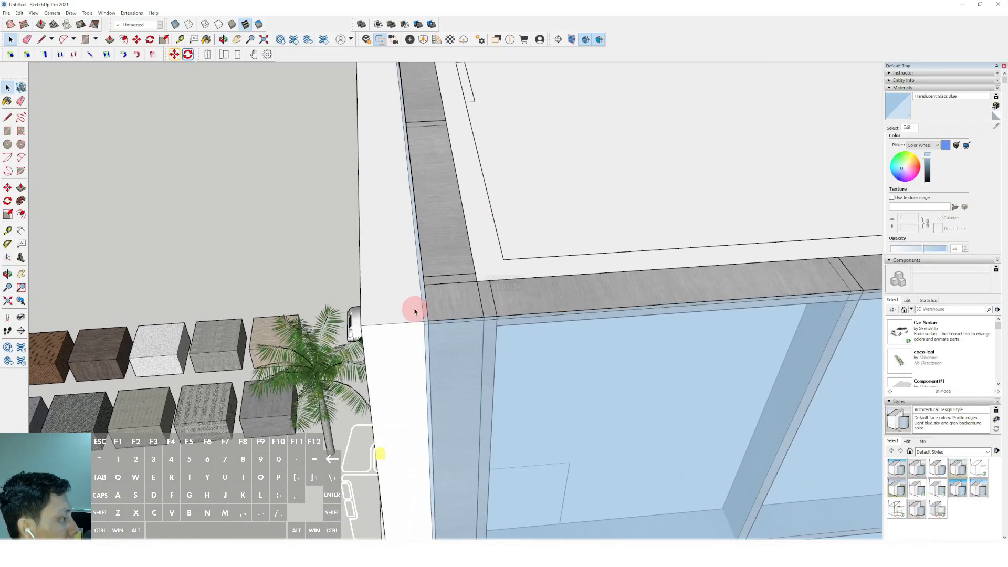
middle_drag(406, 307, 389, 95)
middle_drag(452, 186, 450, 323)
scroll(488, 323, up, 3)
key(r)
click(451, 323)
scroll(450, 323, down, 5)
scroll(531, 286, up, 8)
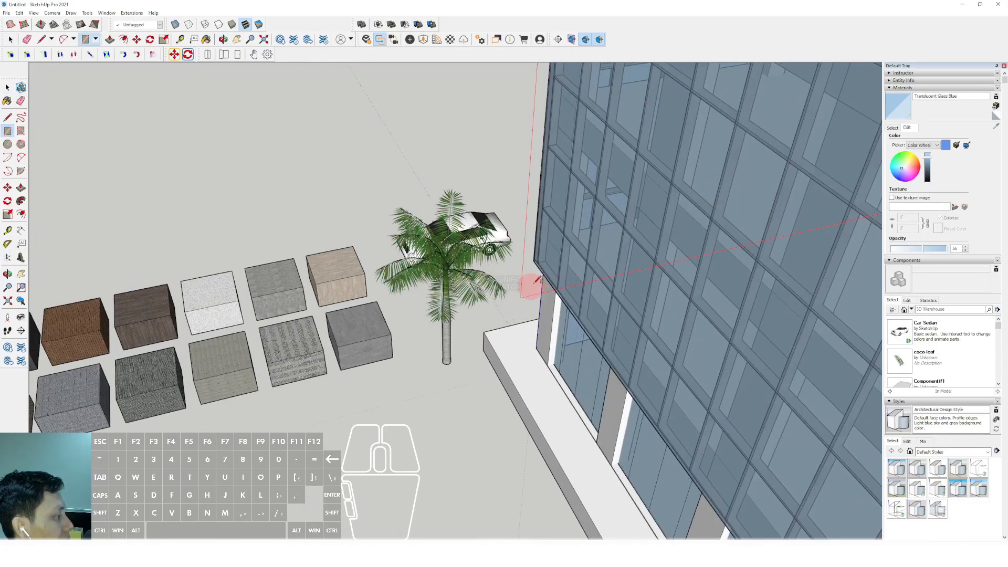
scroll(520, 245, down, 8)
key(space)
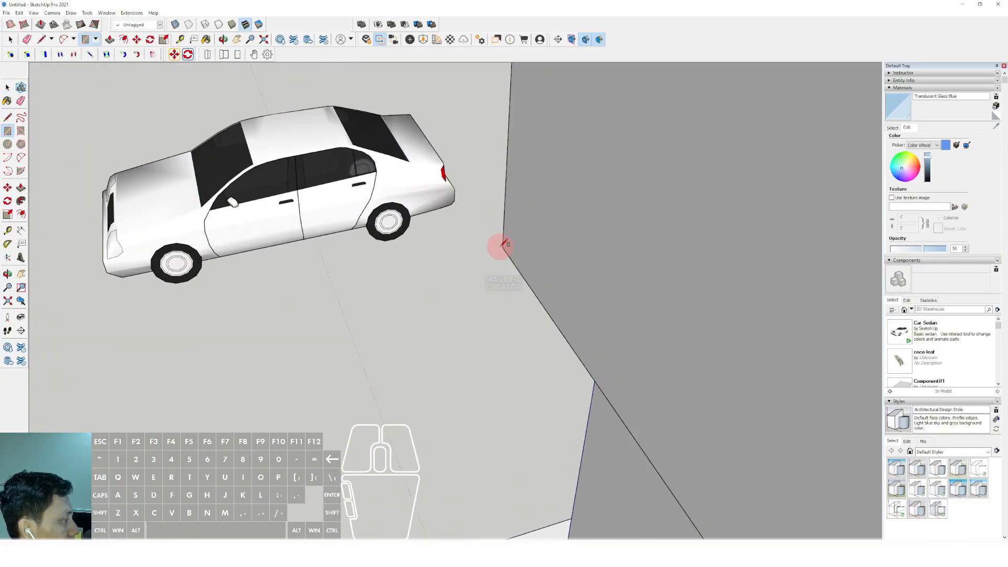
Extrude the side facade rectangle outward into a thin panel and group the whole panel.
scroll(515, 244, up, 6)
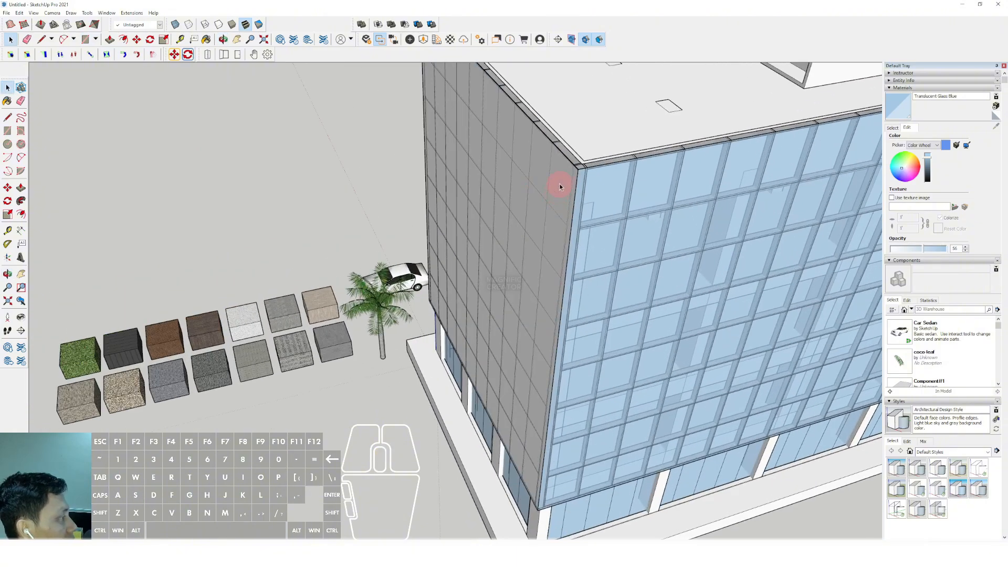
key(p)
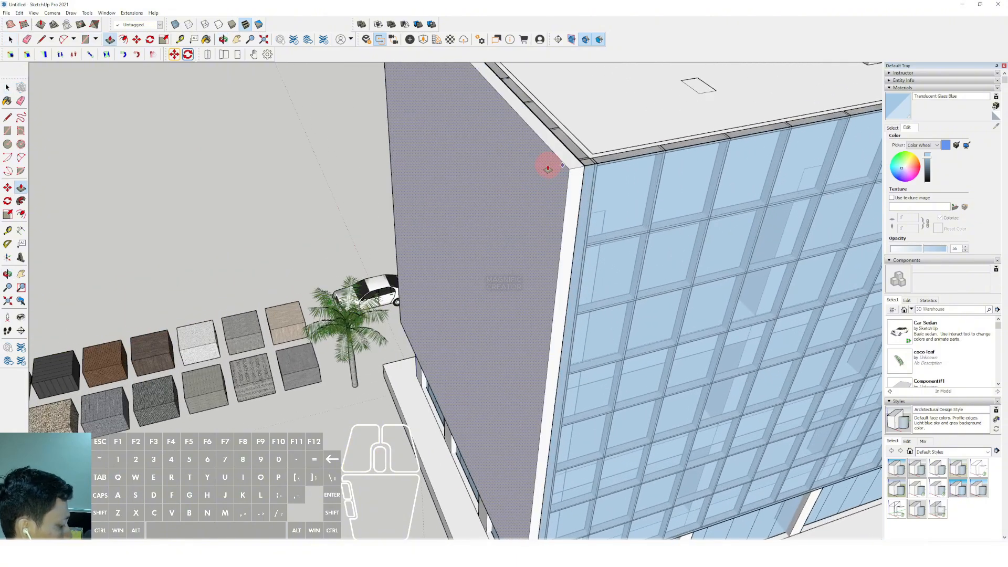
key(space)
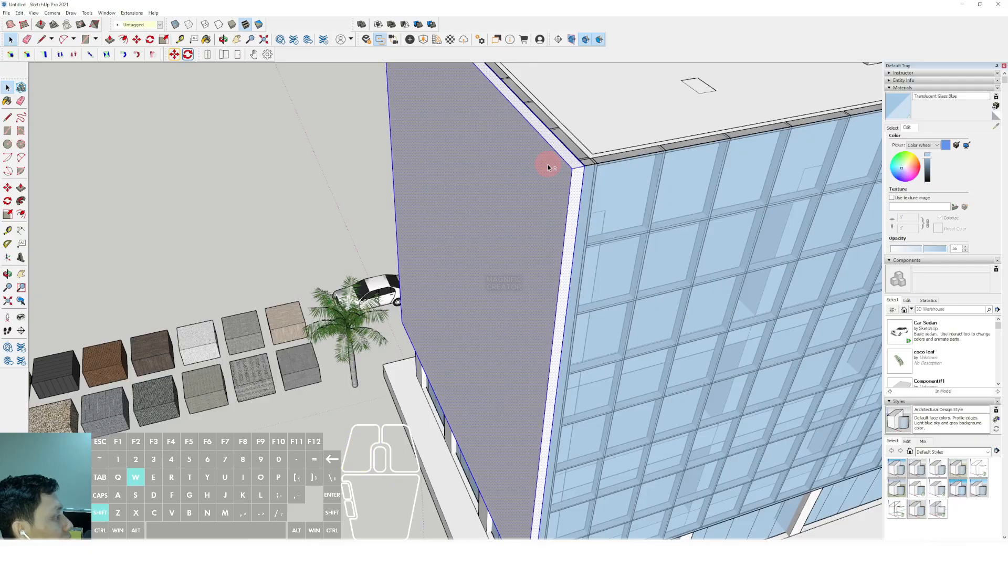
Inside the side panel group, draw a vertical and a horizontal line outlining a rectangular opening at the building corner.
middle_drag(548, 168, 546, 167)
scroll(420, 257, down, 2)
triple_click(420, 257)
shift+middle_drag(449, 249, 411, 280)
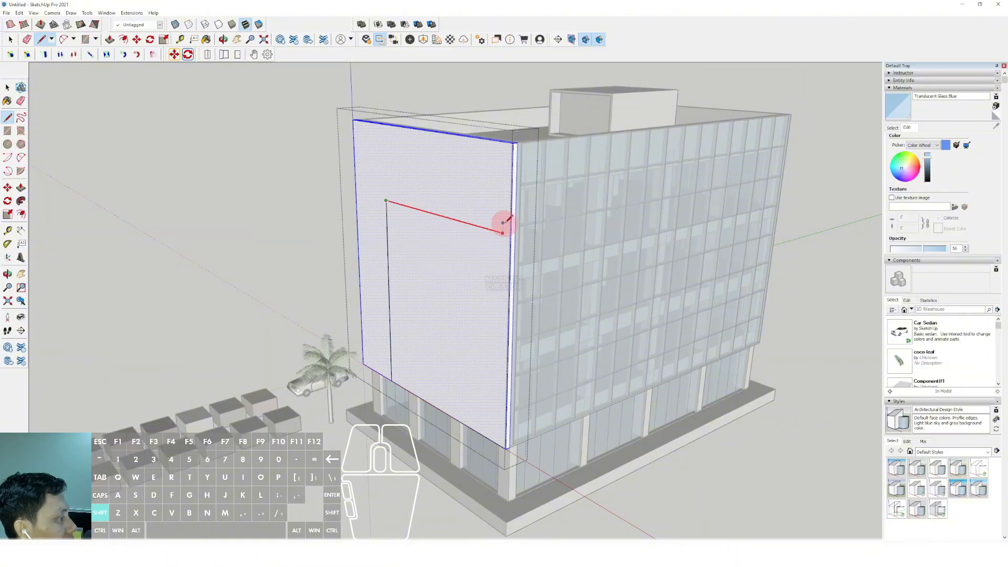
click(512, 227)
key(space)
Round the opening's upper inner corner with a large tangent arc and remove the leftover corner edges.
scroll(468, 224, up, 3)
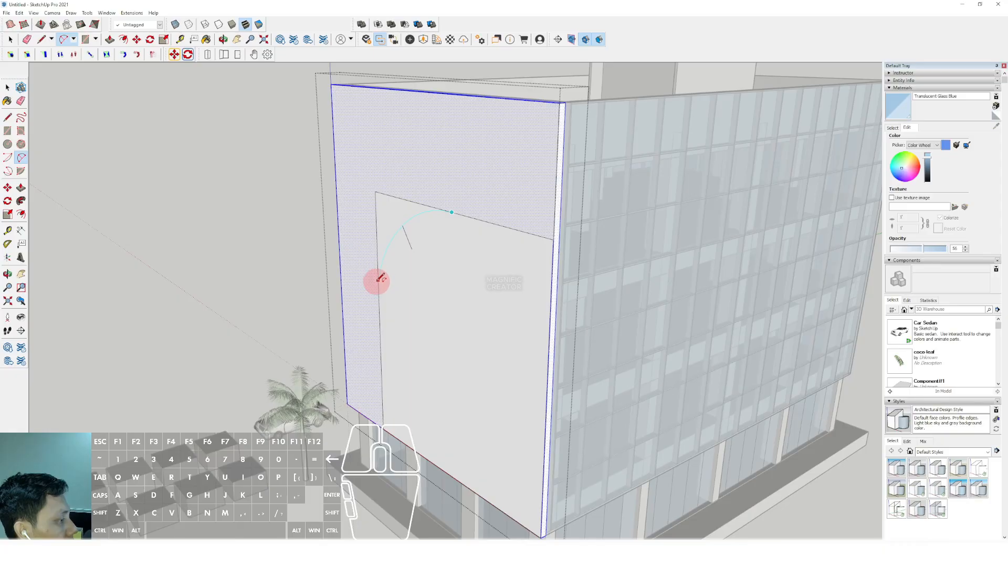
click(379, 308)
key(space)
scroll(408, 210, down, 5)
scroll(469, 314, up, 4)
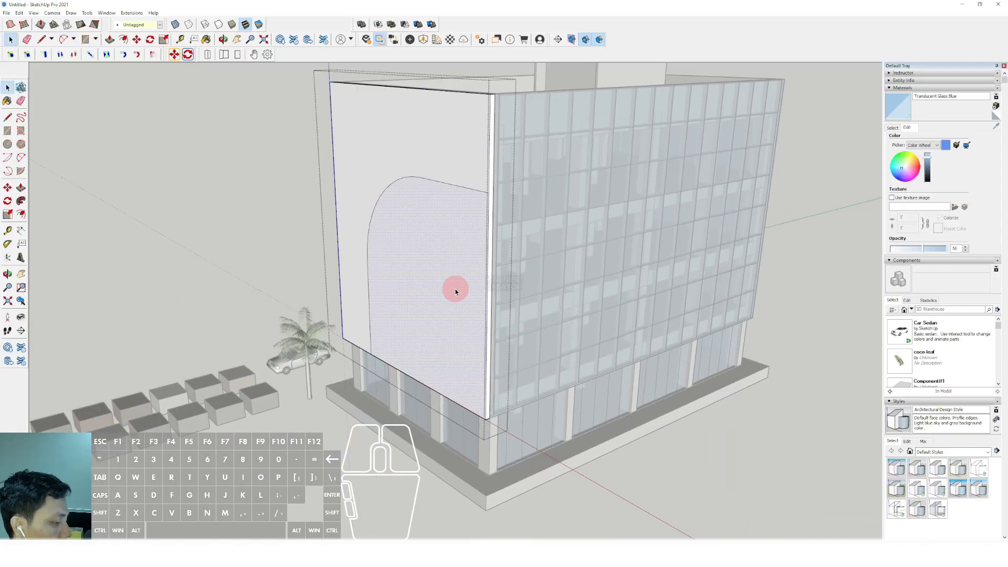
Push the rounded opening's face through the panel's thickness to cut it out, and leave the group.
key(v)
key(p)
click(438, 268)
click(475, 215)
key(space)
scroll(475, 221, down, 2)
click(571, 113)
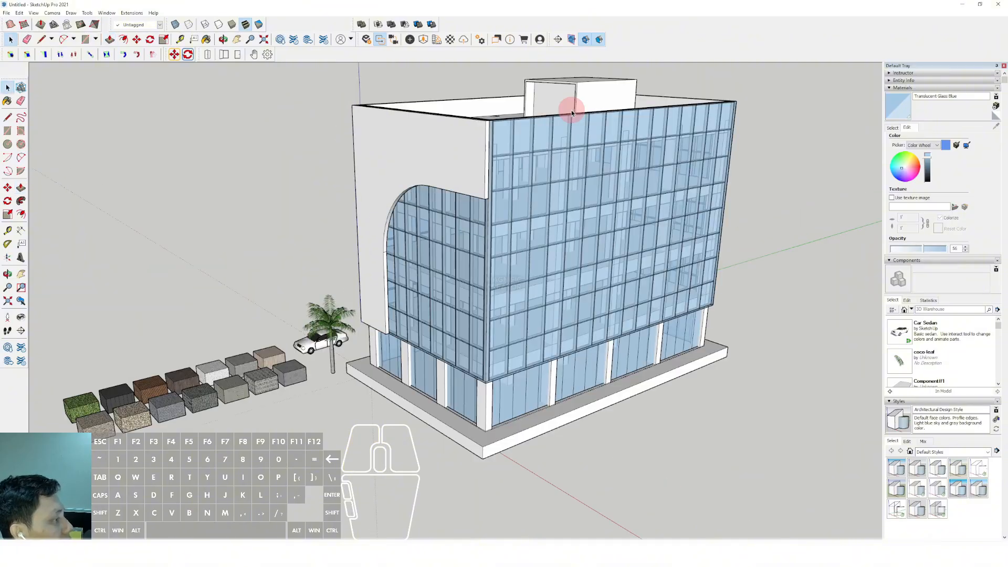
Rotate a copy of the arched panel about the building corner onto the adjacent long glazed facade.
scroll(439, 295, down, 1)
middle_drag(439, 295, 481, 264)
scroll(491, 168, up, 2)
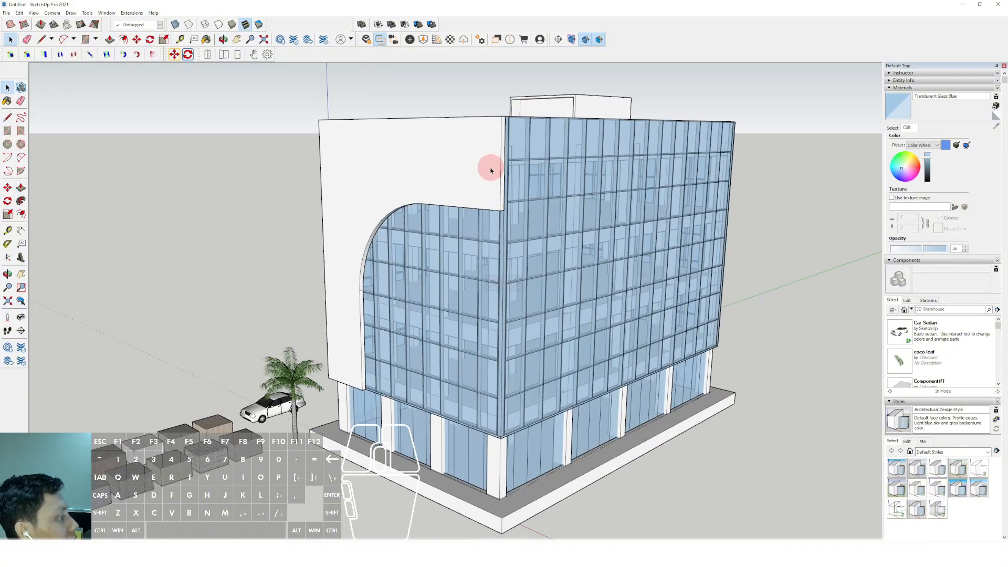
middle_drag(491, 170, 394, 207)
click(394, 239)
scroll(405, 289, up, 2)
scroll(433, 322, up, 3)
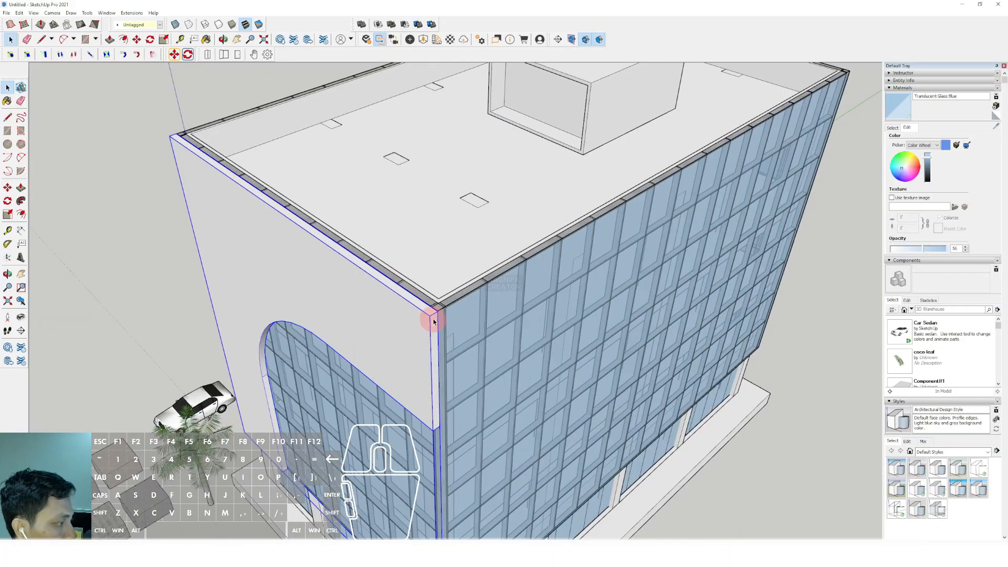
scroll(434, 321, up, 2)
key(q)
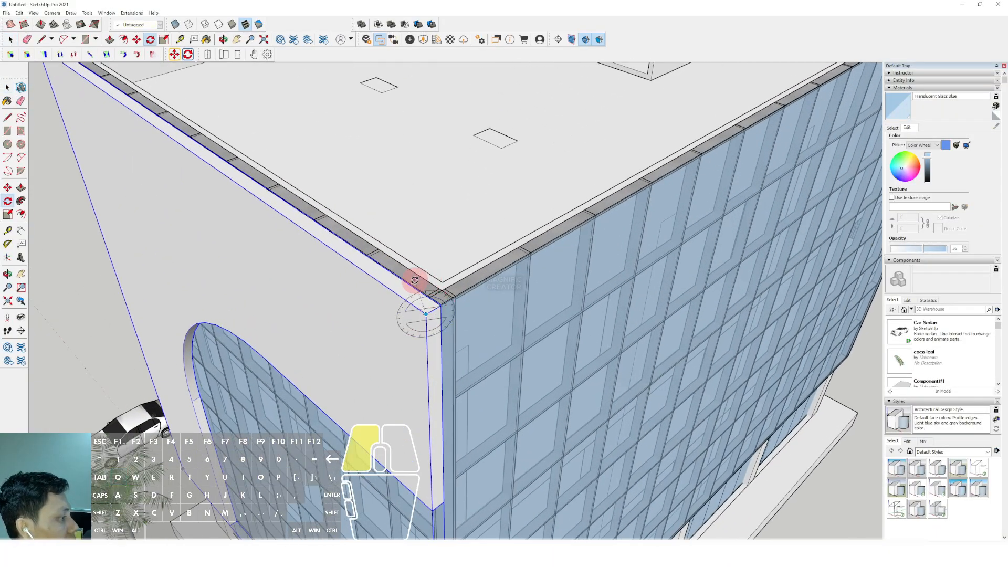
click(440, 303)
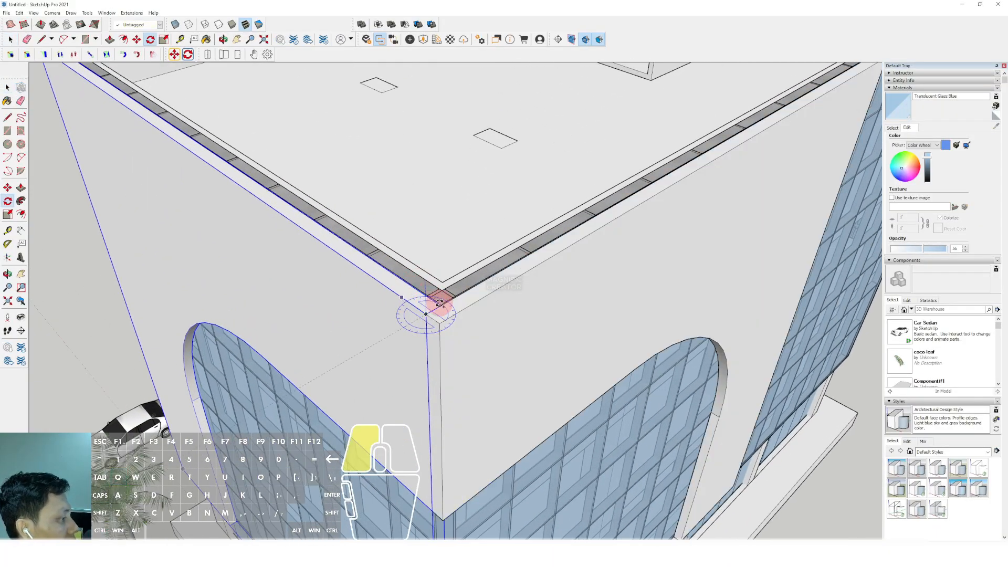
Merge the two arched corner panels into a single solid with Outer Shell.
key(space)
scroll(437, 283, down, 4)
shift+middle_drag(471, 321, 355, 264)
click(361, 25)
scroll(368, 189, down, 1)
scroll(456, 266, down, 2)
middle_drag(473, 174, 471, 138)
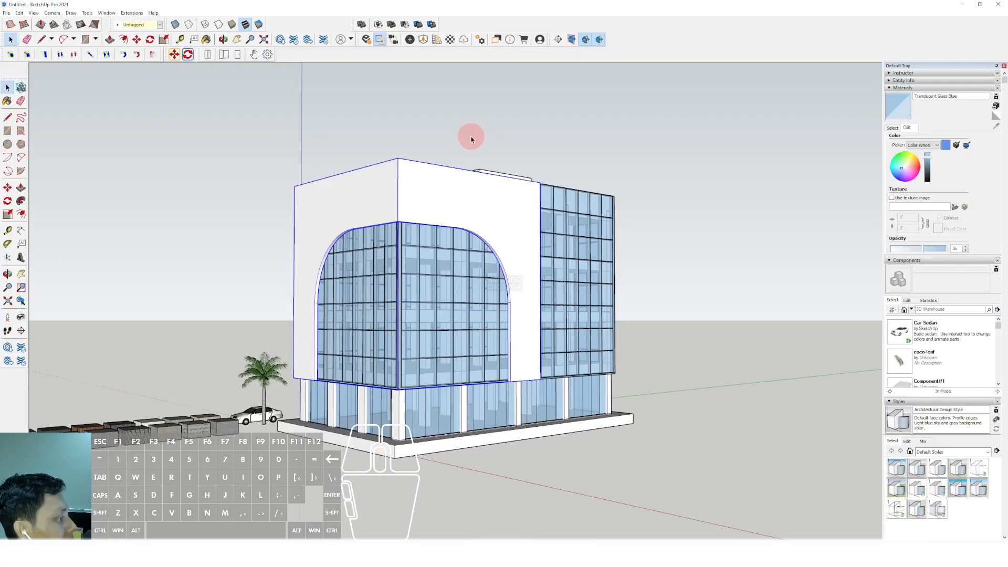
Draw a narrow full-height rectangle on the end face of the arched panel on the long facade.
shift+middle_drag(499, 306, 335, 417)
scroll(513, 222, up, 2)
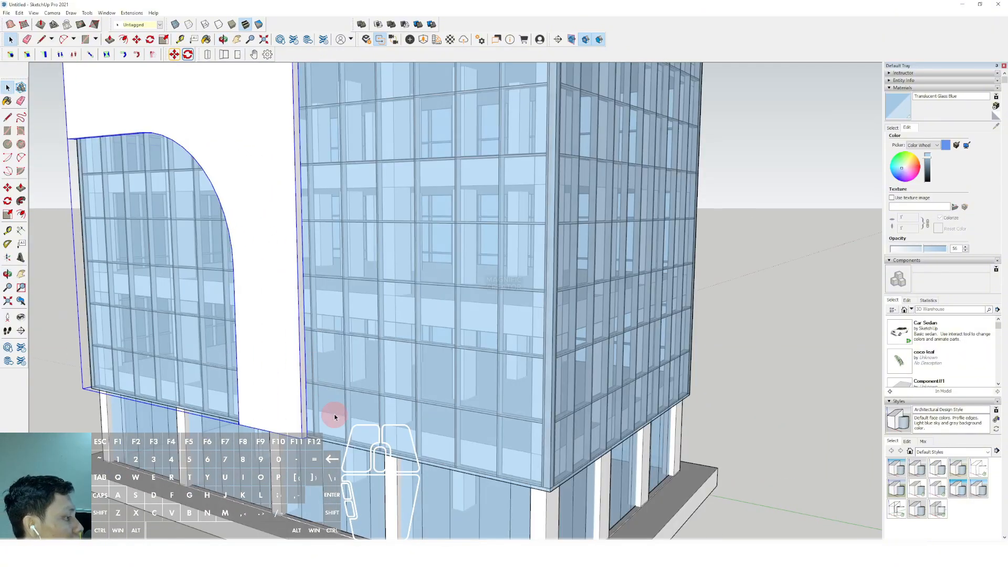
scroll(335, 417, up, 2)
key(r)
scroll(315, 216, down, 2)
shift+middle_drag(328, 201, 317, 320)
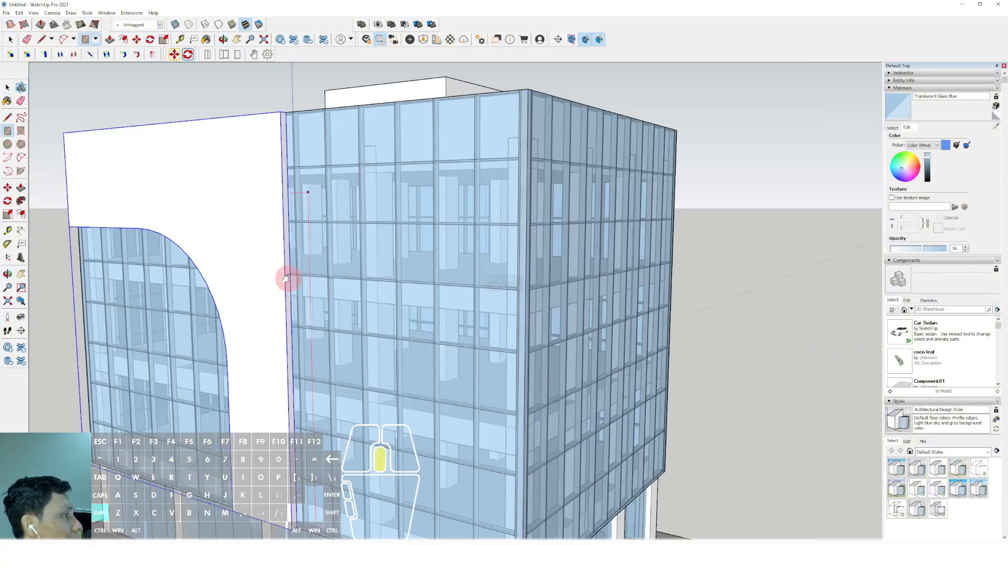
shift+middle_drag(281, 113, 263, 190)
scroll(263, 190, up, 4)
click(254, 188)
key(space)
Extrude the narrow rectangle into a thin vertical fin and make it a component.
scroll(261, 209, up, 2)
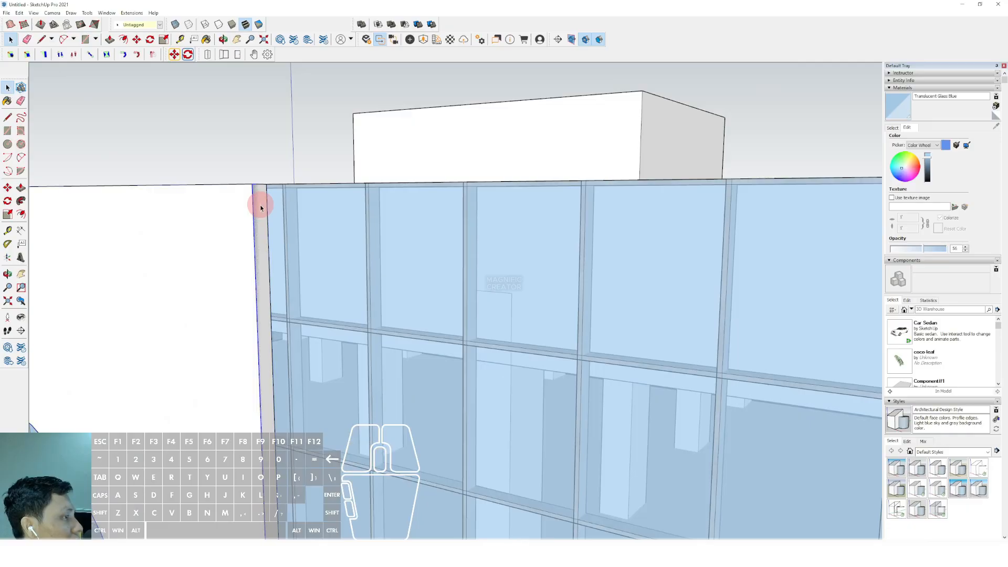
click(274, 184)
key(space)
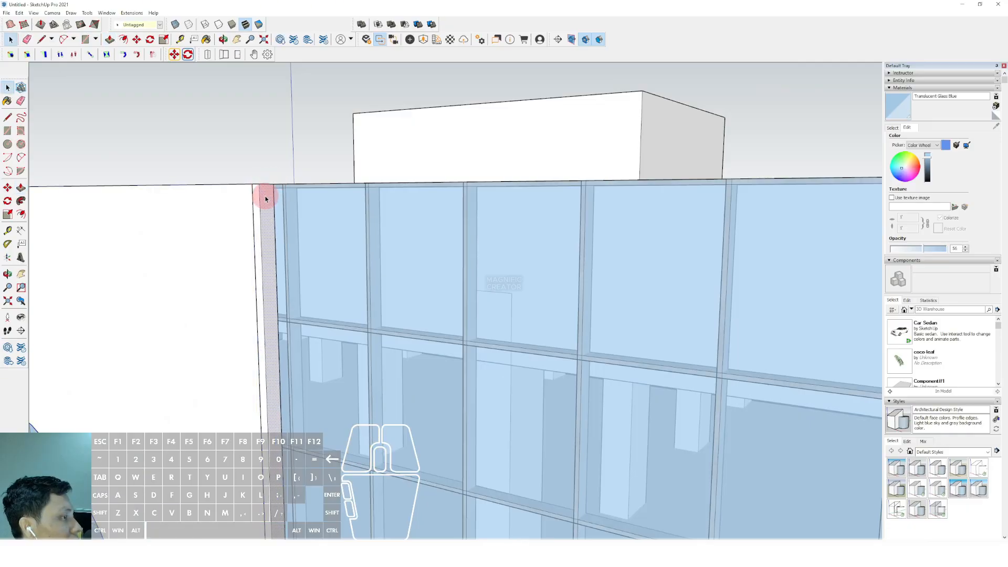
right_click(265, 198)
click(288, 259)
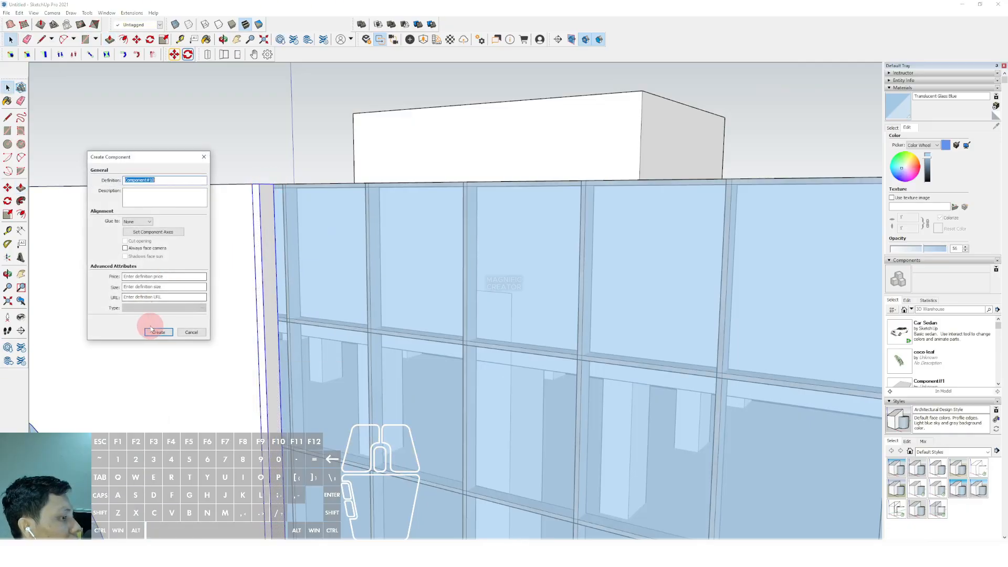
click(153, 331)
Copy the vertical fin along the long facade and fill the distance with evenly spaced copies.
scroll(293, 211, down, 1)
middle_drag(292, 211, 389, 328)
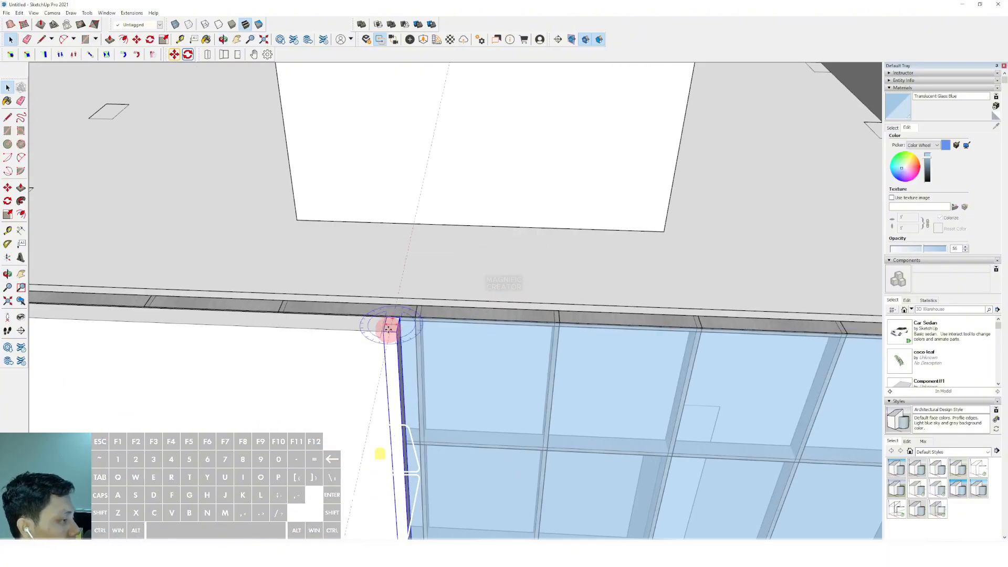
click(398, 317)
scroll(472, 323, down, 4)
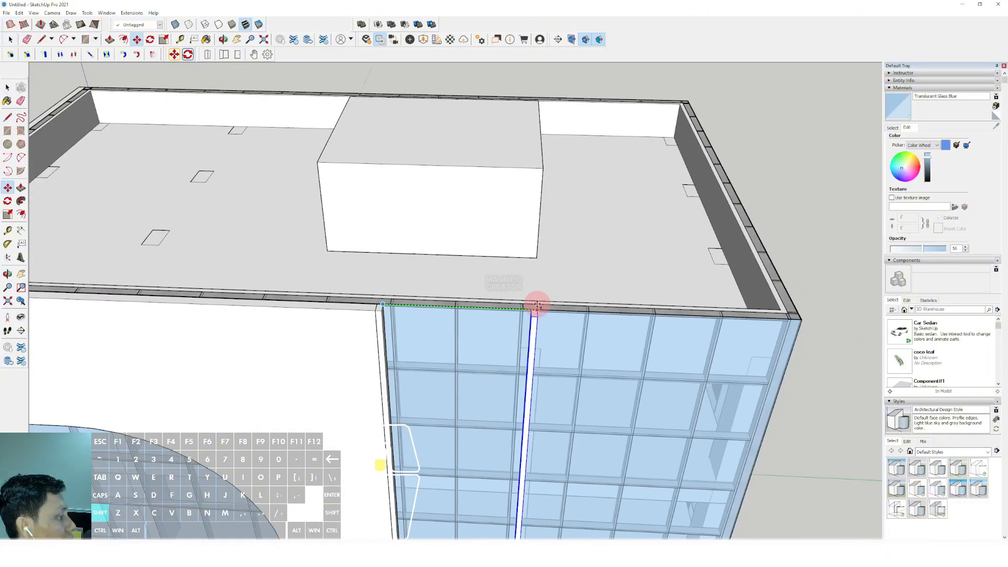
key(shift)
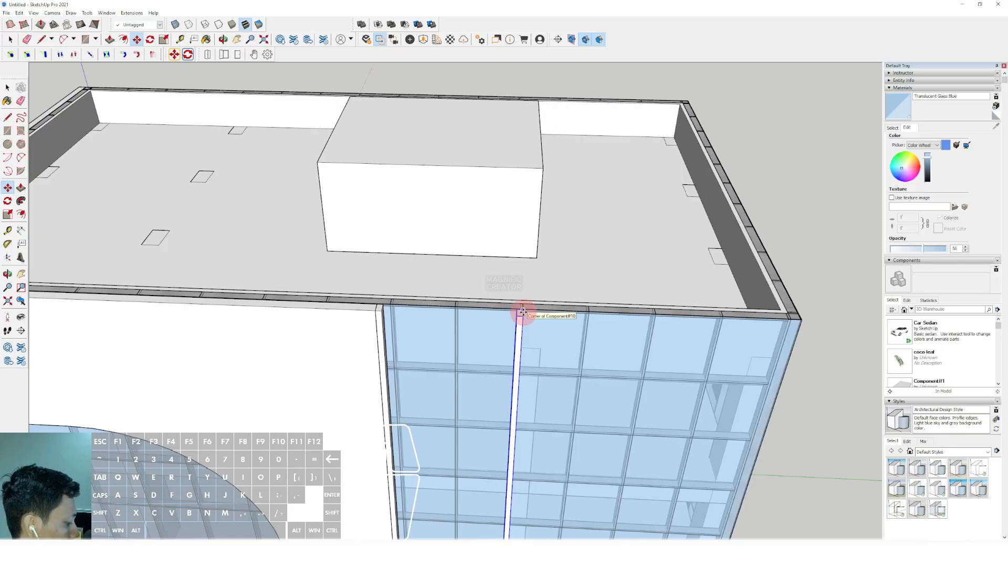
key(Return)
key(space)
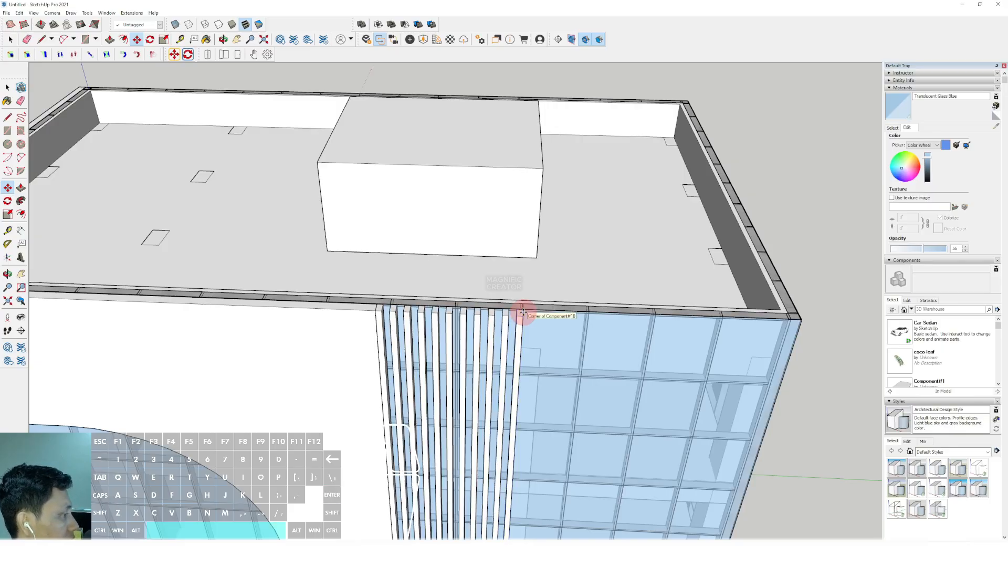
Inside the arched panel group, offset the arch edges on the long facade to form a narrow border strip.
scroll(499, 341, down, 7)
middle_drag(598, 297, 521, 273)
scroll(520, 263, up, 2)
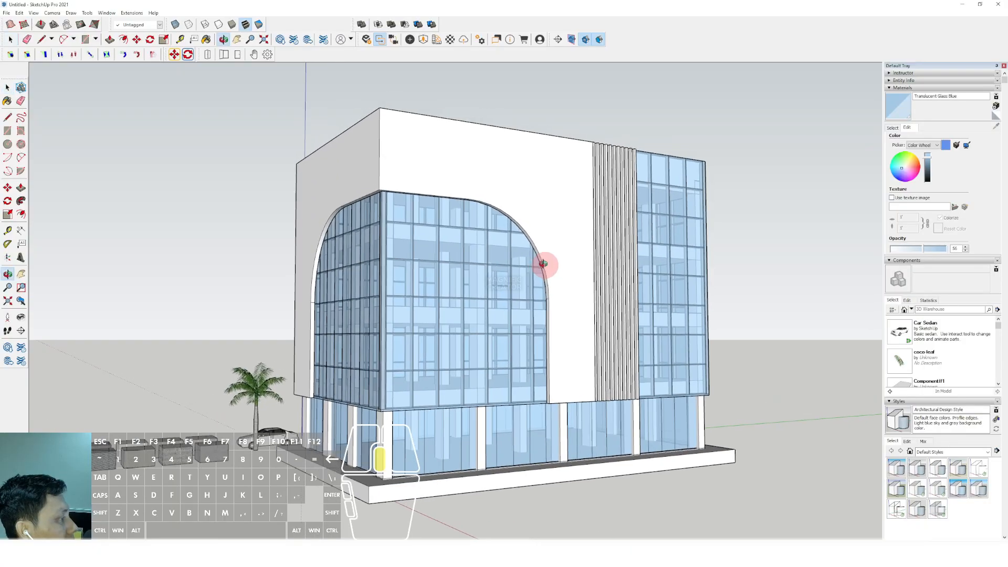
double_click(540, 225)
click(537, 243)
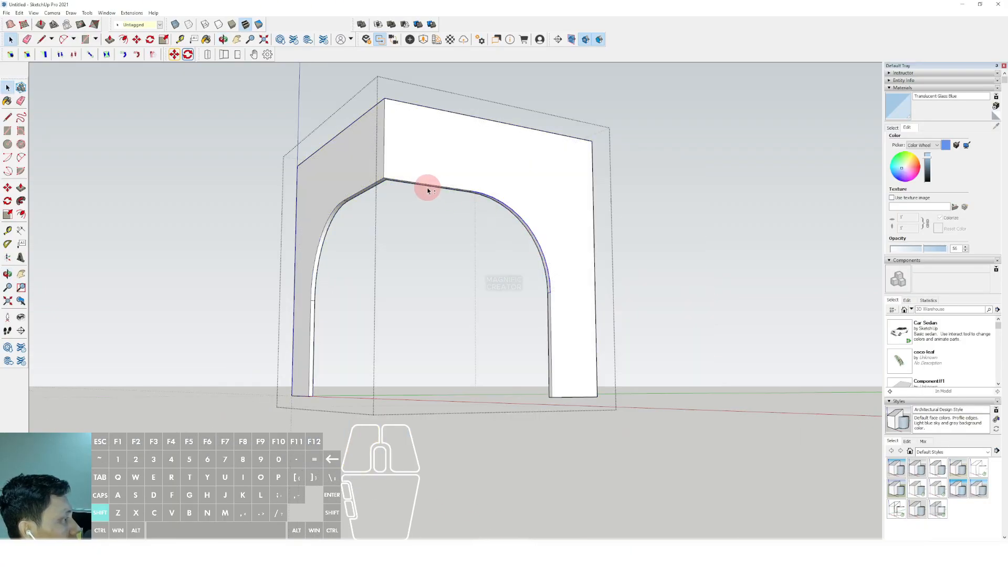
scroll(504, 225, up, 2)
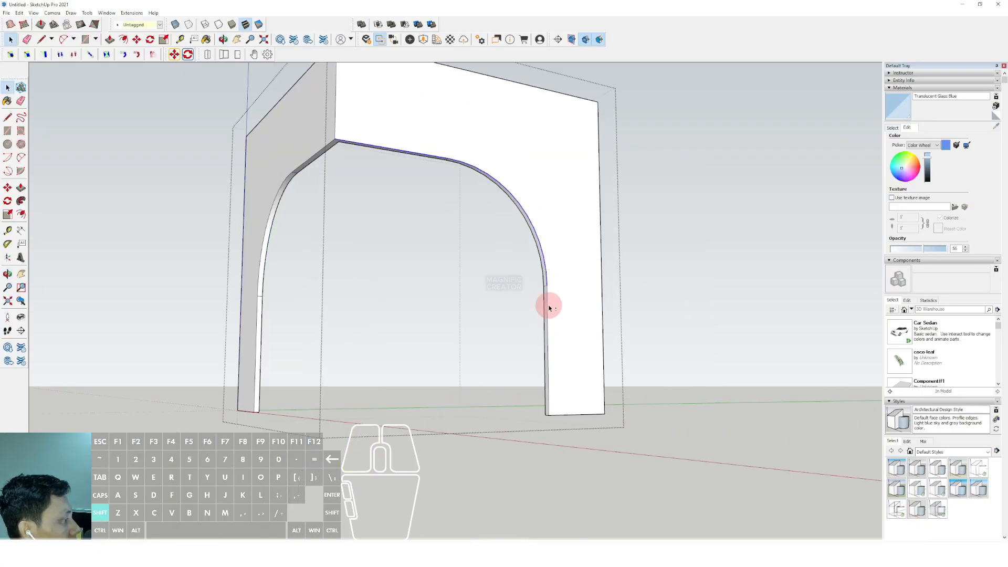
scroll(552, 278, up, 2)
key(f)
click(540, 260)
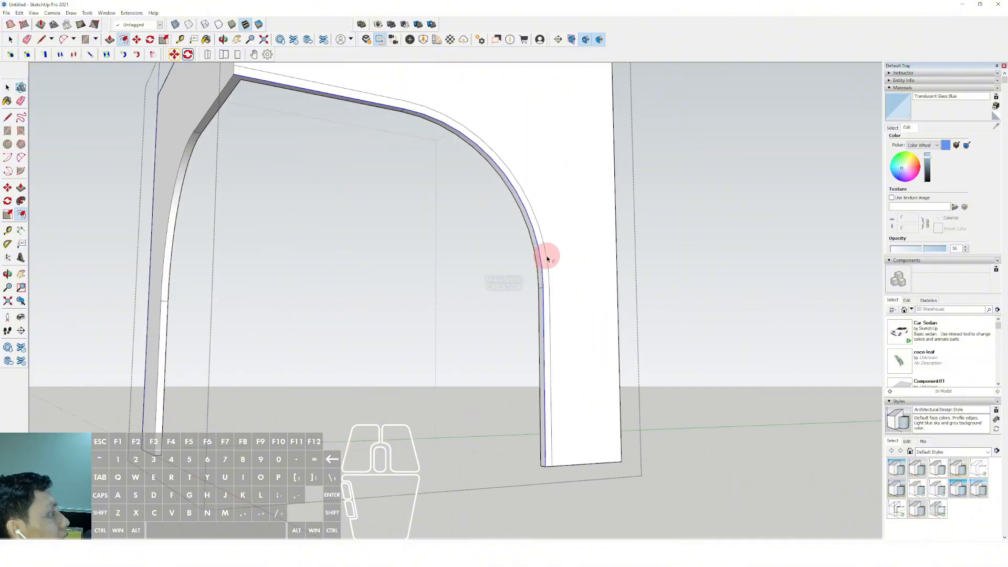
key(space)
Extrude the arch border strip on the long facade outward as a raised trim.
scroll(546, 257, up, 1)
click(546, 257)
key(p)
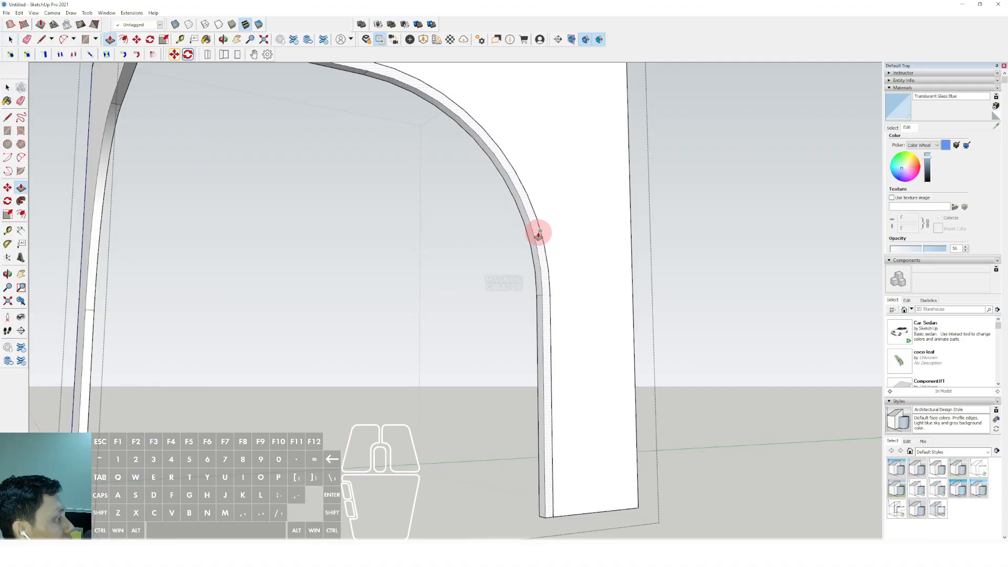
click(539, 235)
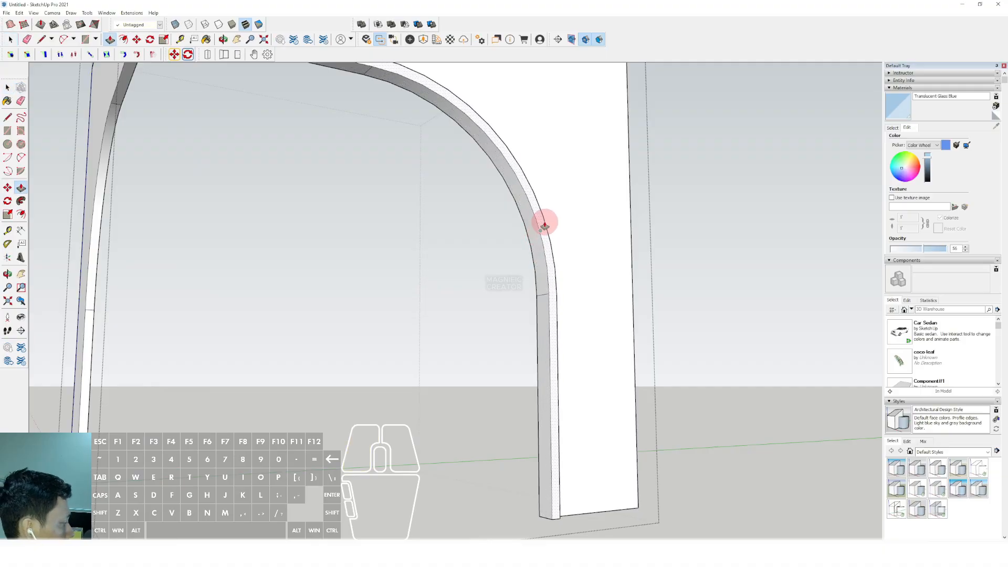
click(545, 226)
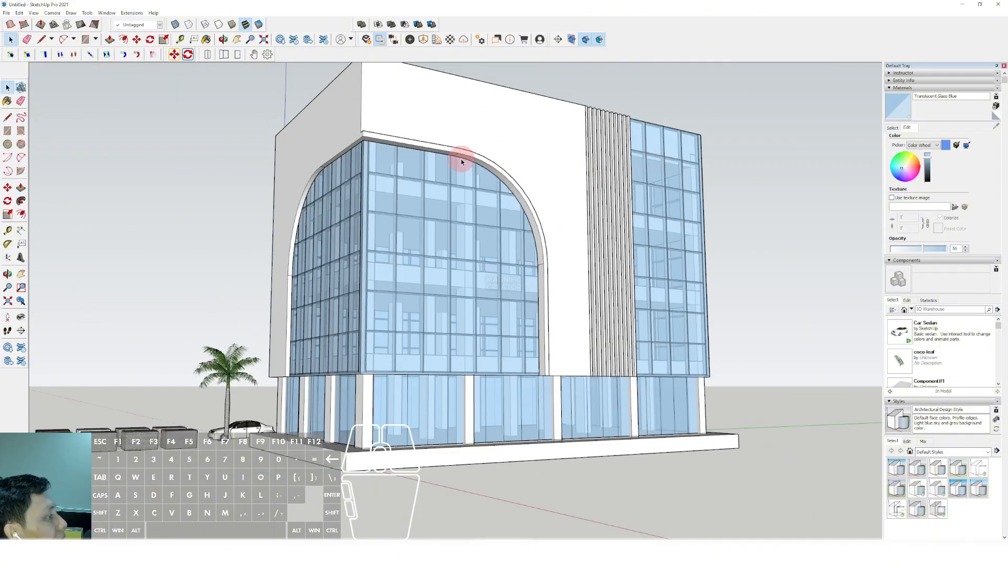
Inside the arched panel group, offset the short facade's arch edges to the existing corner trim's outer edge to form a border strip.
scroll(427, 135, up, 10)
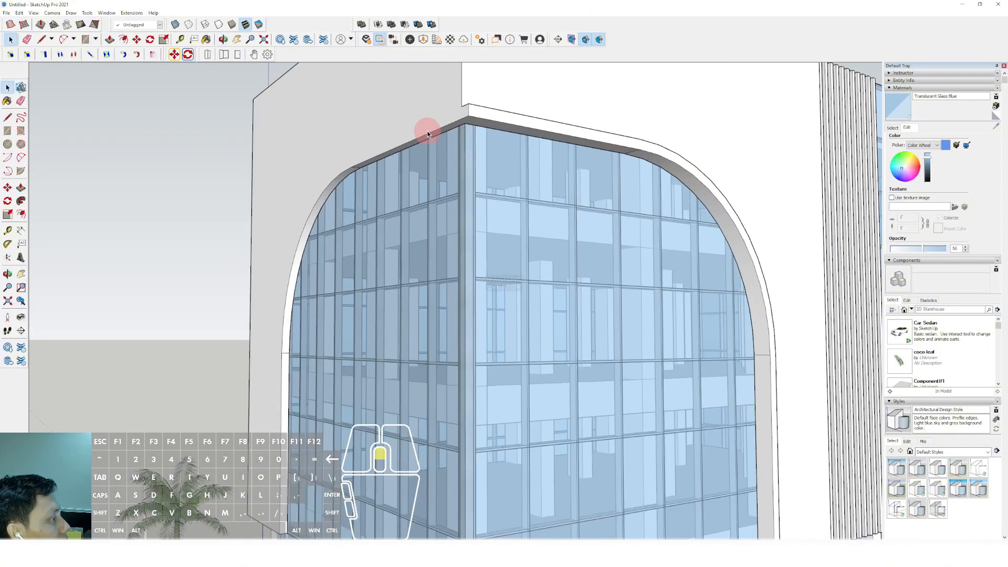
scroll(426, 144, up, 3)
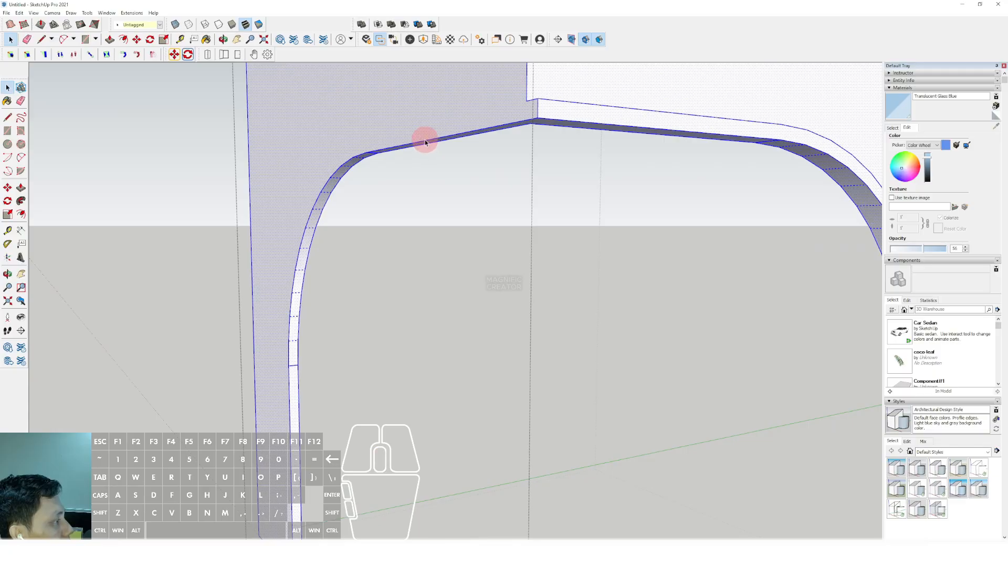
click(367, 167)
click(349, 164)
shift+click(385, 151)
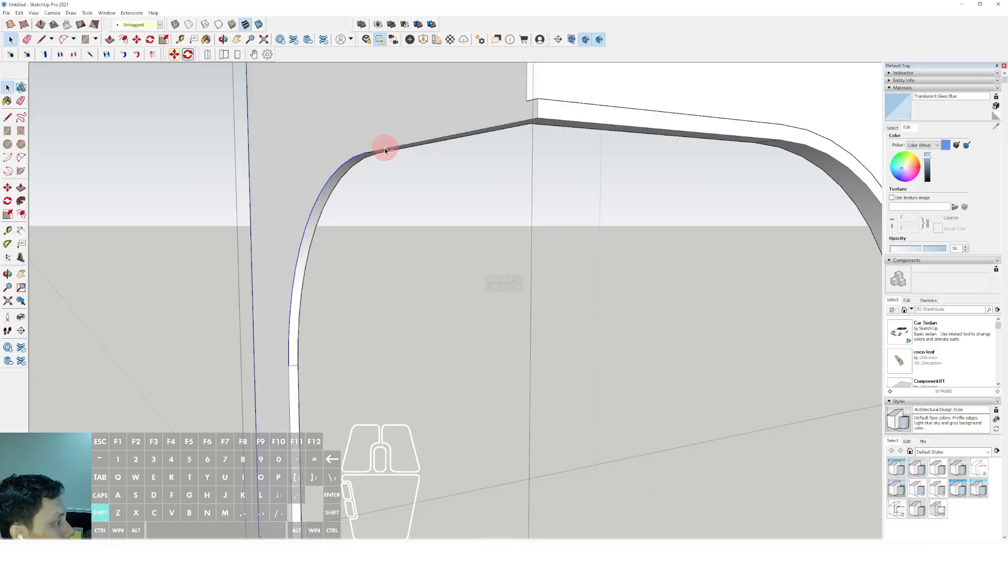
scroll(308, 340, down, 3)
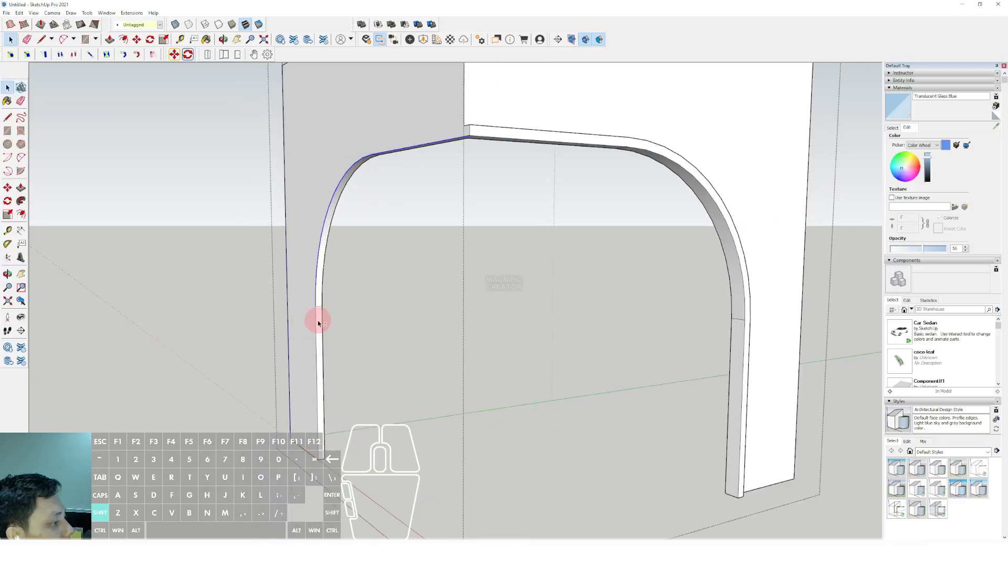
scroll(420, 189, up, 4)
key(f)
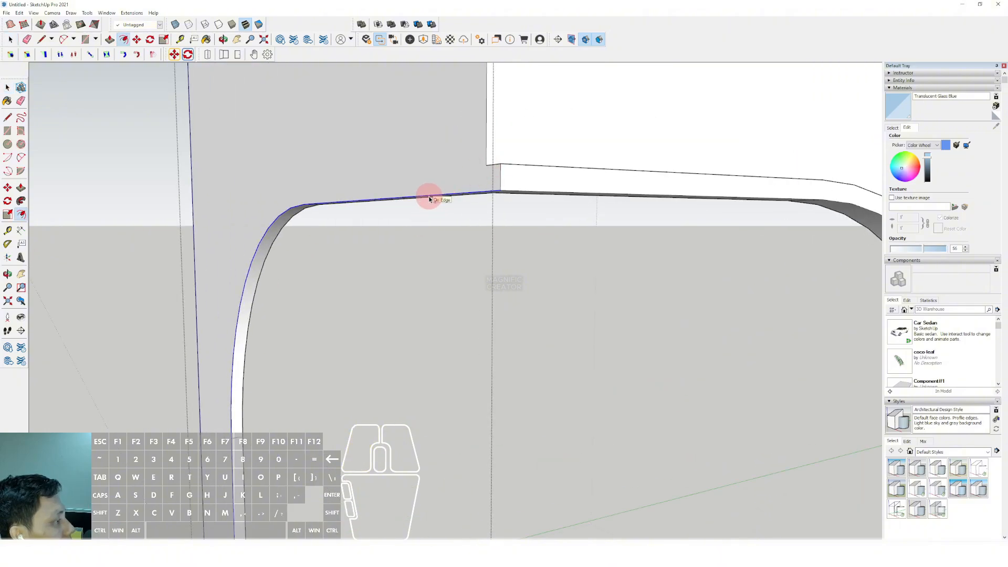
click(429, 198)
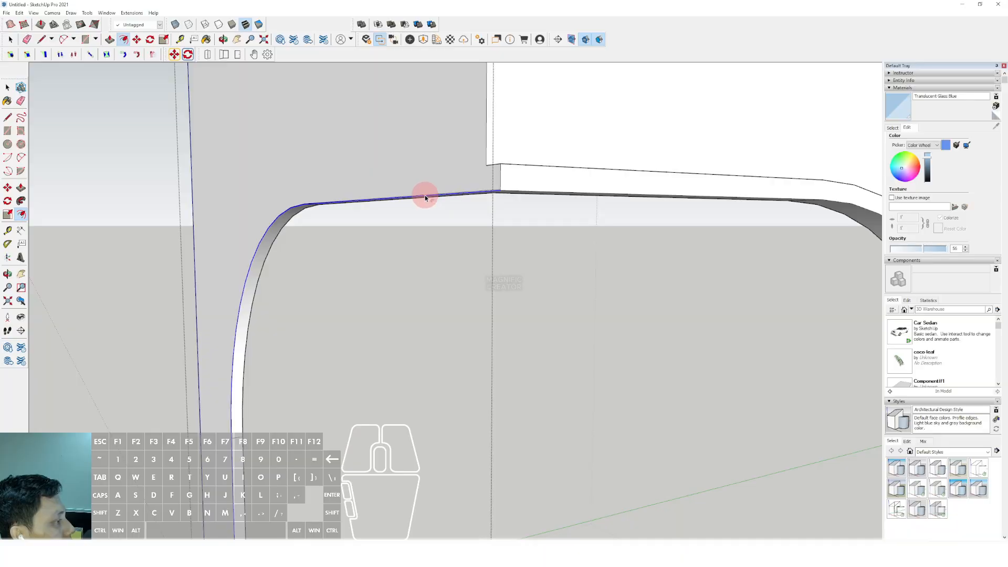
click(499, 166)
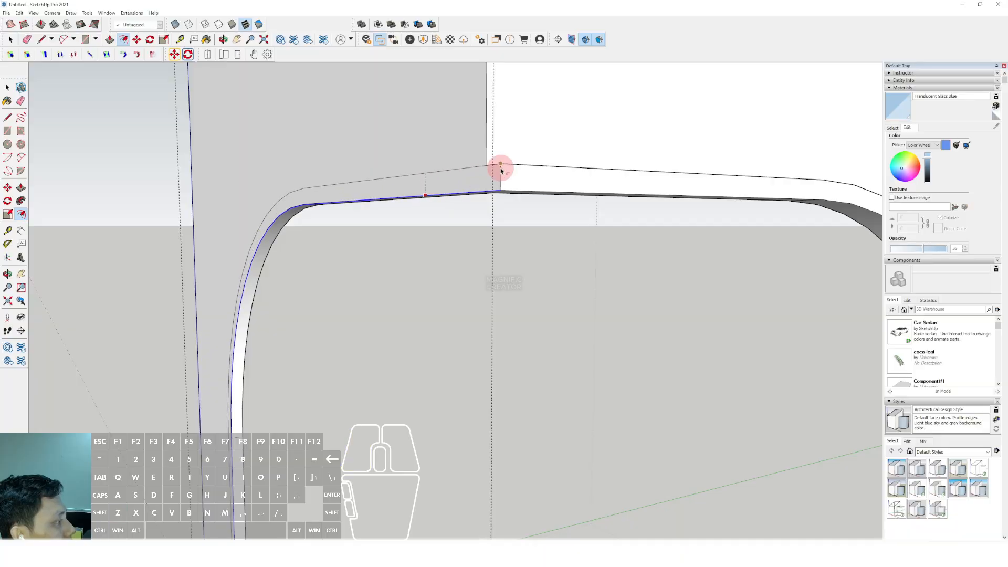
Extrude the arch border strip on the short facade outward as a raised trim meeting the long facade's trim at the corner.
key(space)
key(p)
click(466, 177)
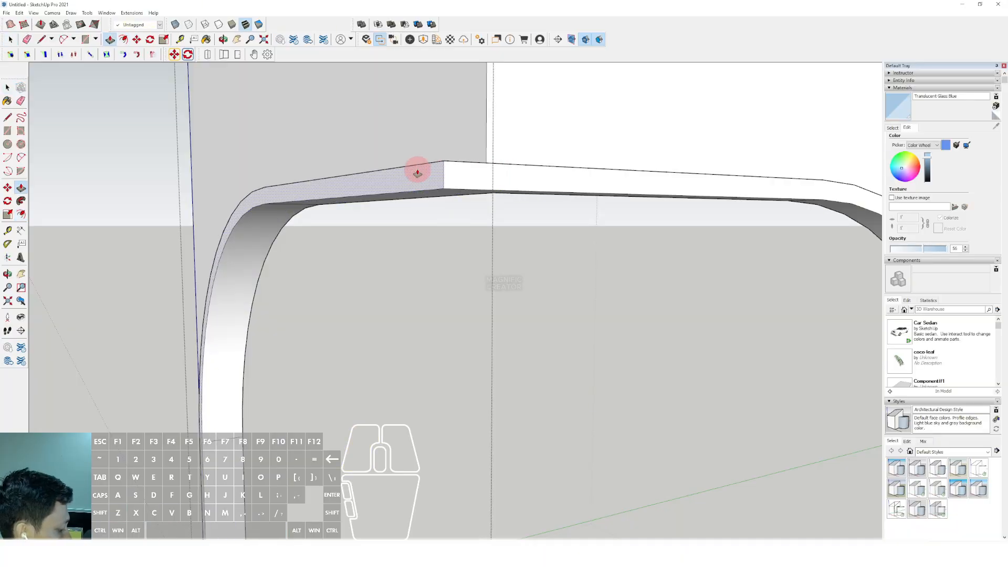
key(Return)
key(space)
scroll(425, 204, down, 6)
shift+middle_drag(472, 209, 518, 166)
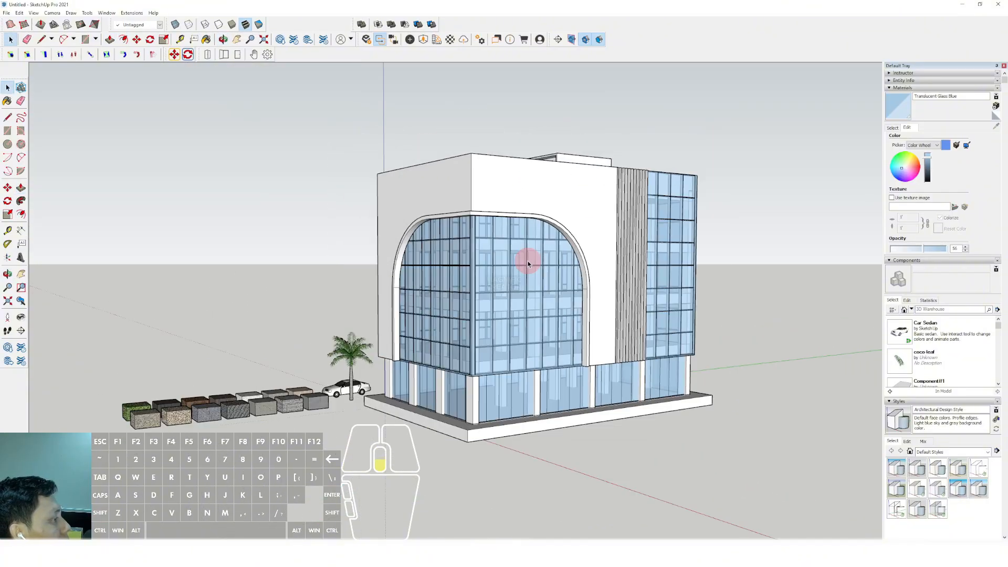
scroll(522, 263, up, 3)
middle_drag(519, 220, 508, 254)
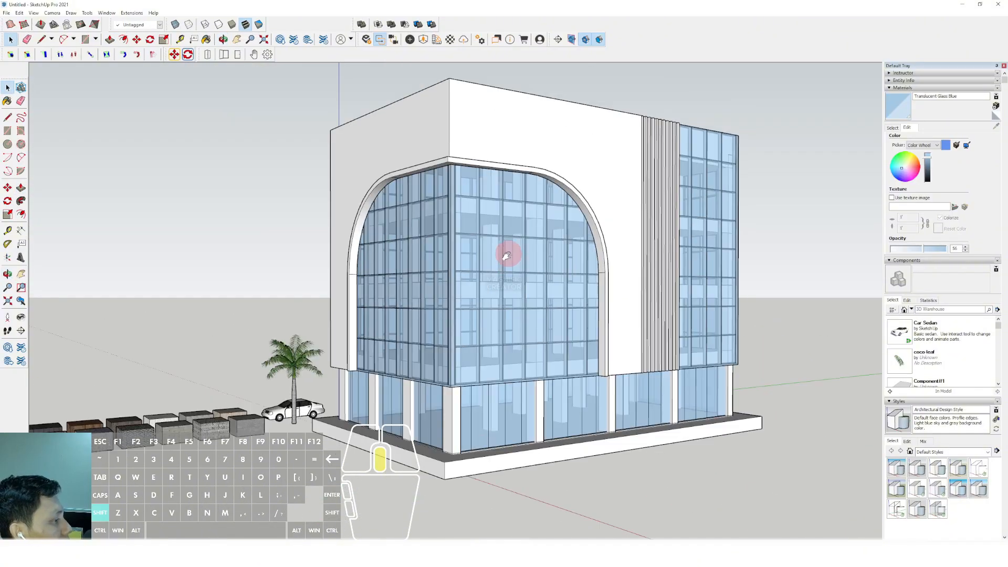
scroll(517, 290, up, 3)
scroll(517, 290, down, 3)
Sample the dark brown wood material from the sample block beside the building.
click(892, 127)
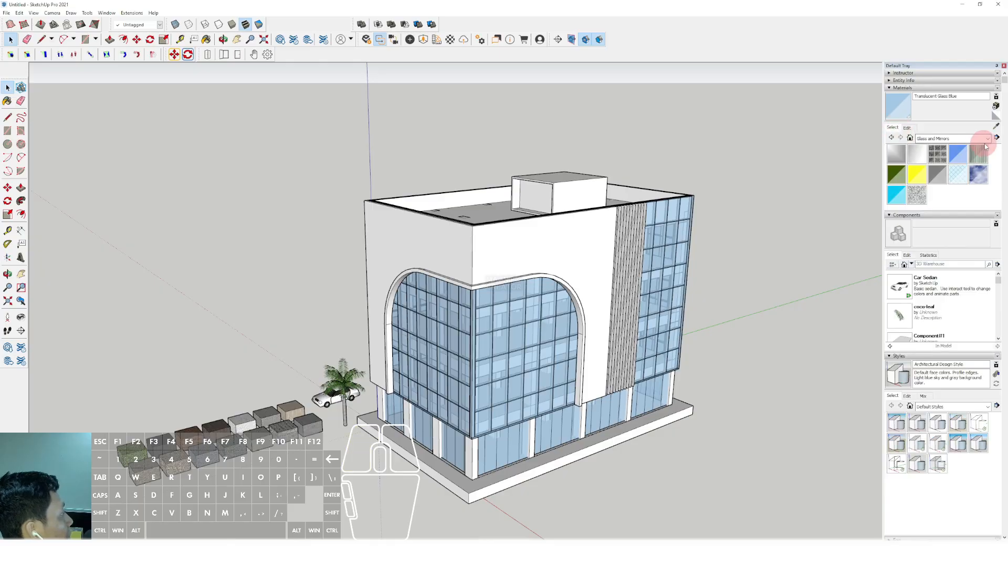
scroll(326, 348, up, 5)
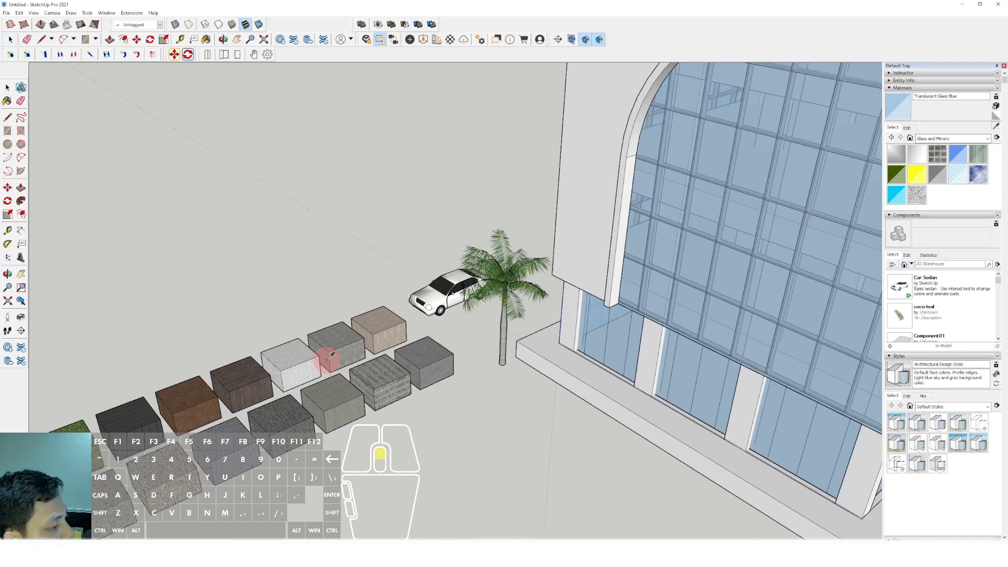
alt+click(246, 387)
key(space)
scroll(540, 326, down, 5)
Apply the sampled dark wood material to the vertical fins by painting the geometry inside the fin component.
scroll(531, 231, up, 10)
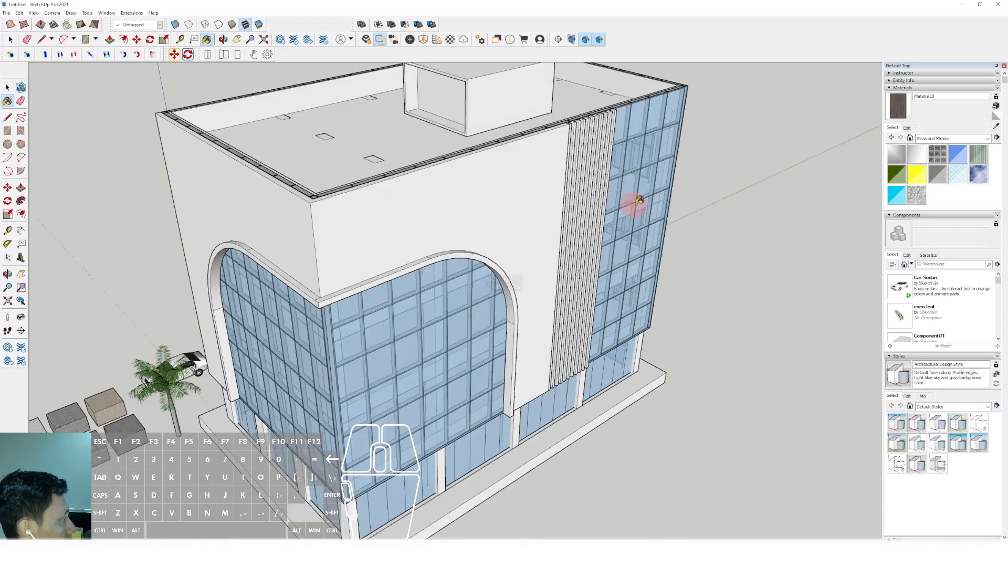
scroll(466, 195, up, 1)
double_click(443, 189)
triple_click(443, 189)
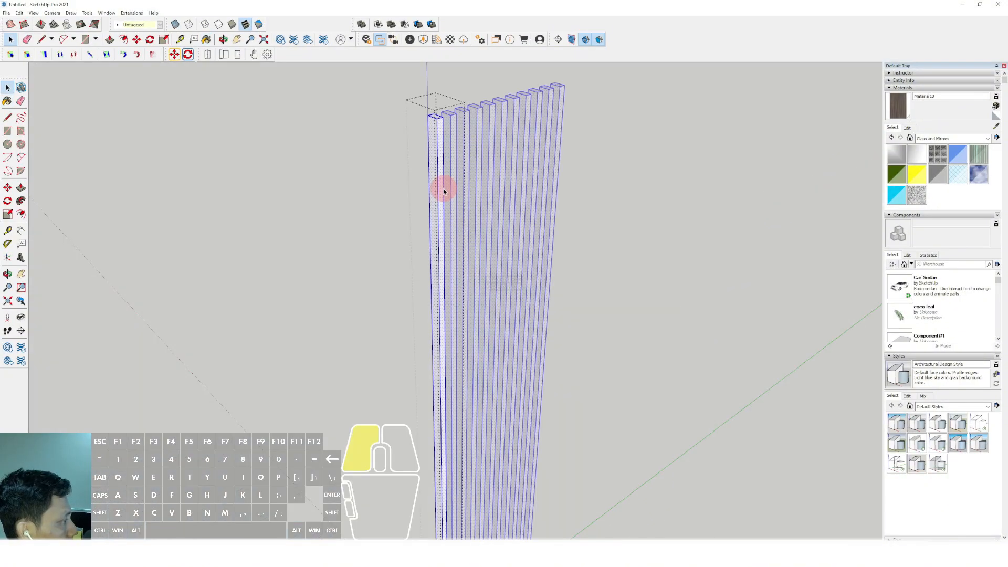
key(b)
click(440, 180)
key(space)
click(576, 153)
click(747, 155)
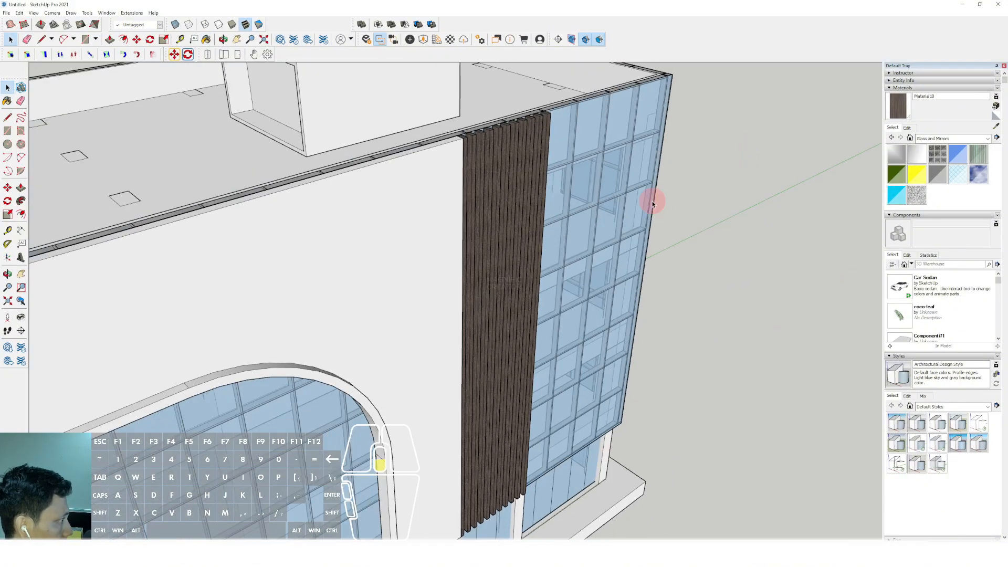
Enlarge the fins' dark wood texture, trying a size of 10000 mm and settling on 5000 mm.
scroll(654, 202, down, 4)
middle_drag(543, 177, 533, 126)
scroll(511, 249, up, 1)
shift+middle_drag(525, 347, 462, 232)
scroll(592, 275, up, 10)
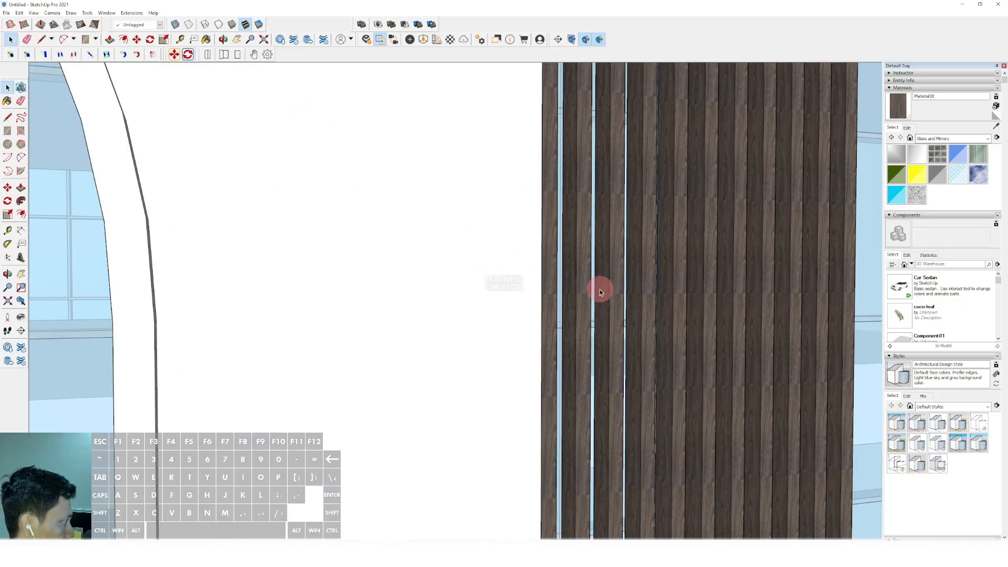
scroll(599, 289, up, 2)
click(907, 127)
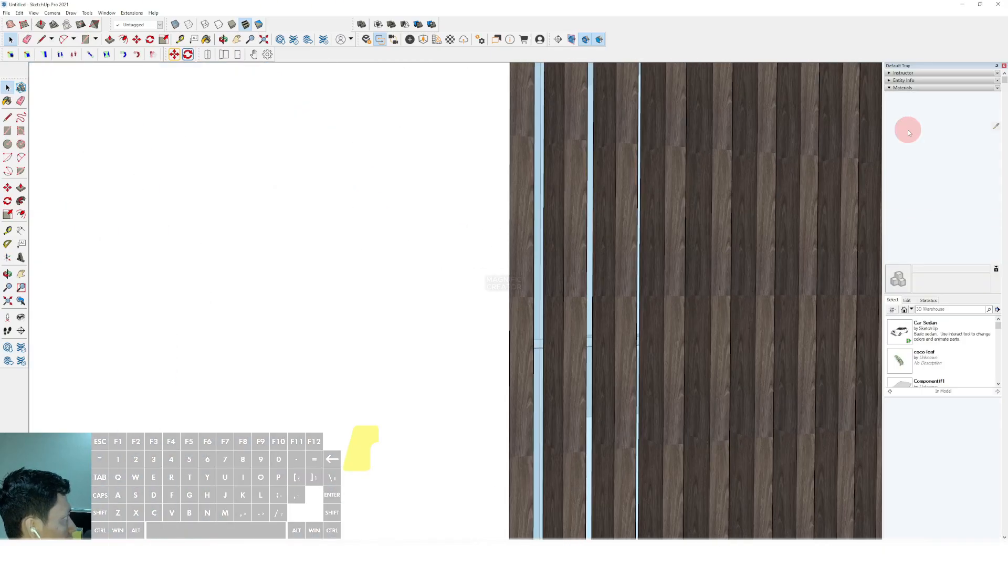
drag(902, 217, 879, 225)
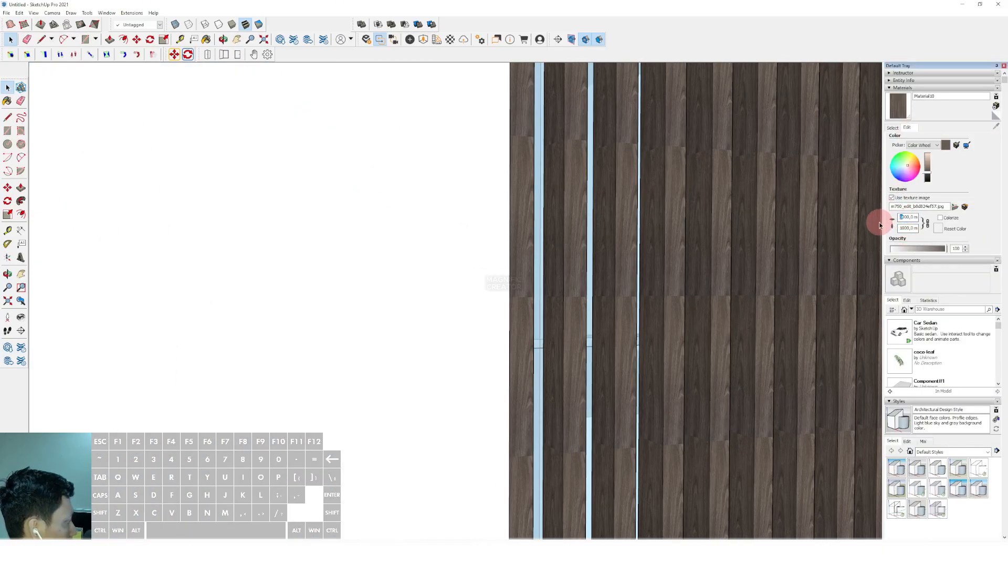
text(0)
key(Return)
scroll(581, 288, down, 3)
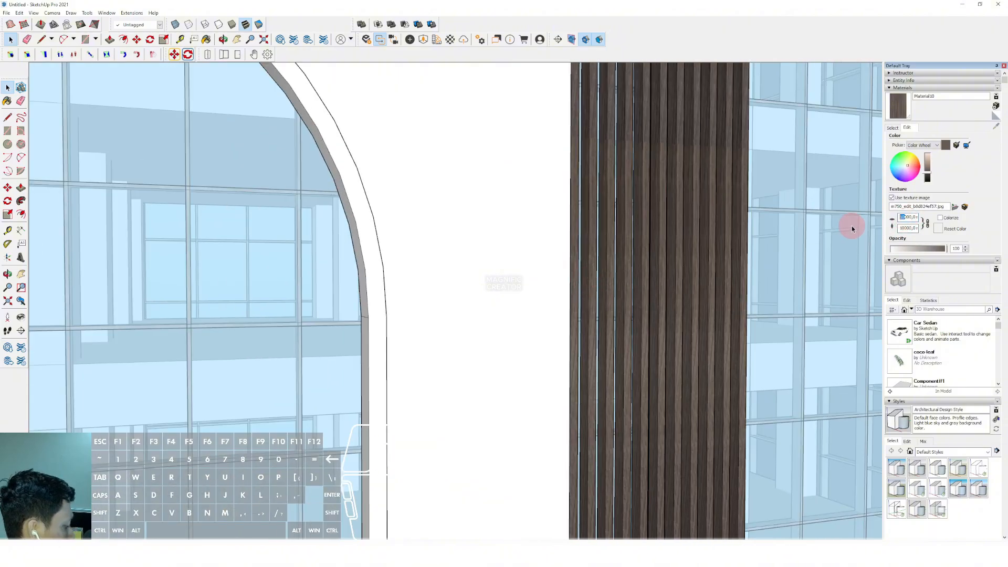
text(5000)
key(Return)
scroll(612, 281, down, 10)
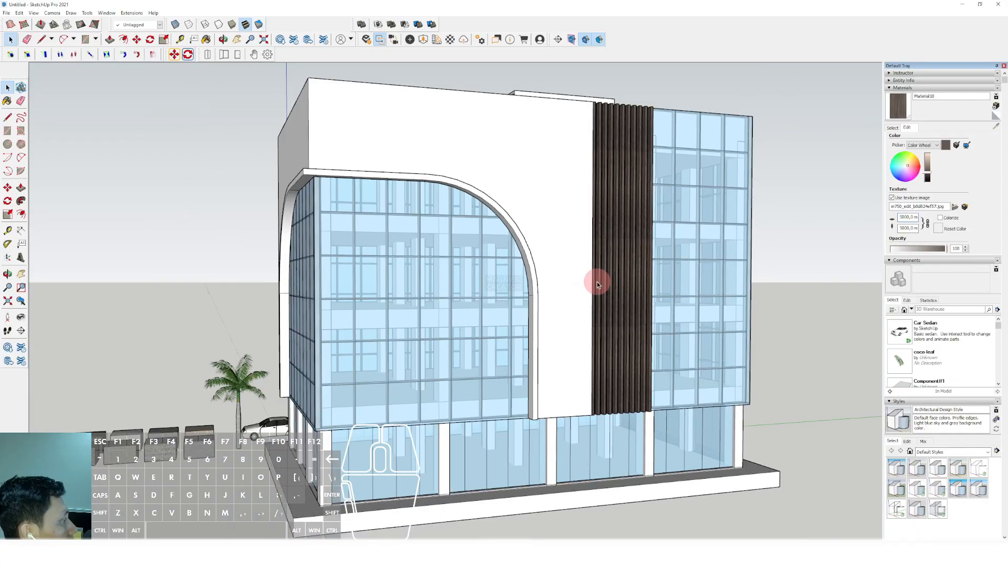
Draw a line from the corner along the long facade's top edge, extending past the building's far end.
mouse_move(596, 282)
middle_down()
mouse_move(650, 254)
mouse_move(568, 251)
mouse_move(585, 239)
mouse_move(585, 265)
middle_up()
scroll(464, 297, down, 1)
shift+middle_drag(464, 297, 557, 315)
middle_drag(557, 315, 529, 387)
scroll(722, 221, up, 3)
middle_drag(722, 220, 509, 265)
scroll(408, 192, up, 4)
key(d)
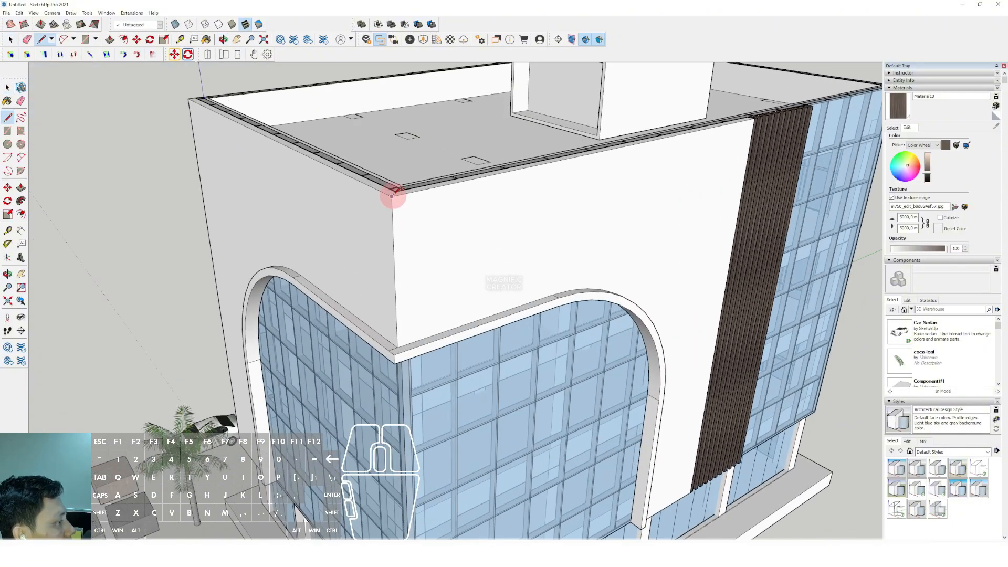
scroll(425, 189, down, 5)
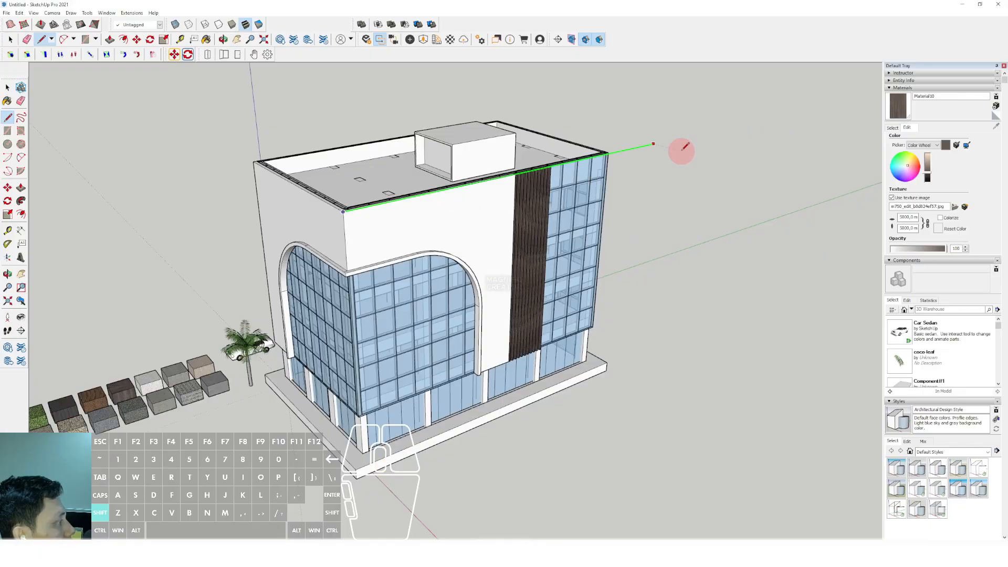
click(686, 146)
key(space)
Try to copy the line vertically down to the lower edge of the long facade's arched panel.
drag(660, 126, 639, 185)
key(m)
scroll(536, 187, up, 3)
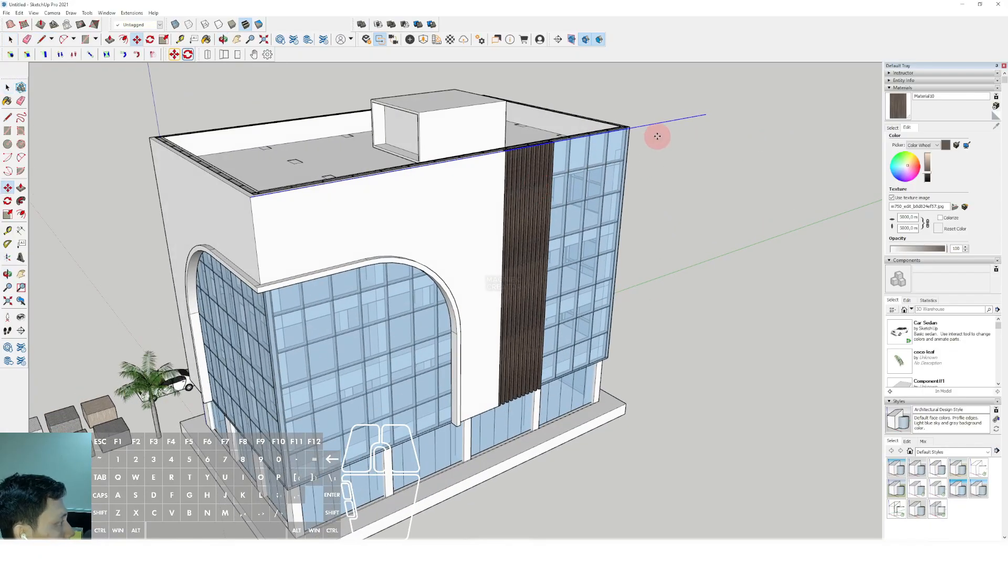
key(ctrl)
click(656, 124)
scroll(637, 224, up, 5)
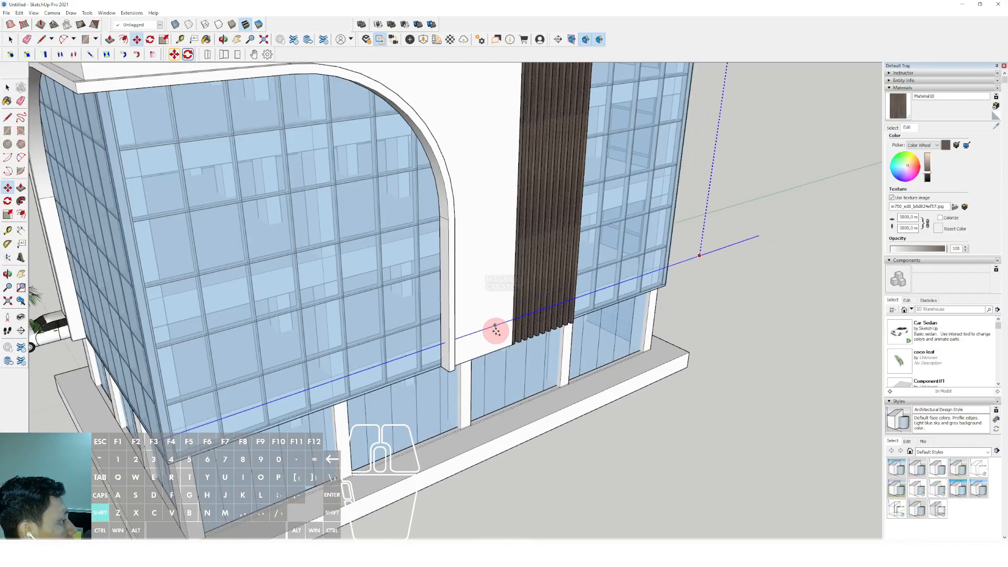
key(shift)
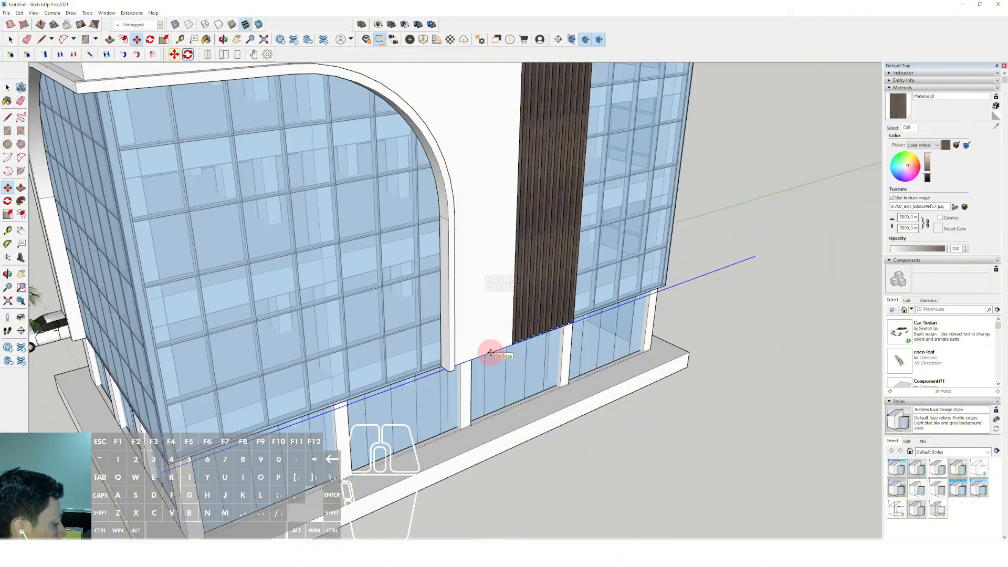
key(ctrl+z)
scroll(494, 351, down, 3)
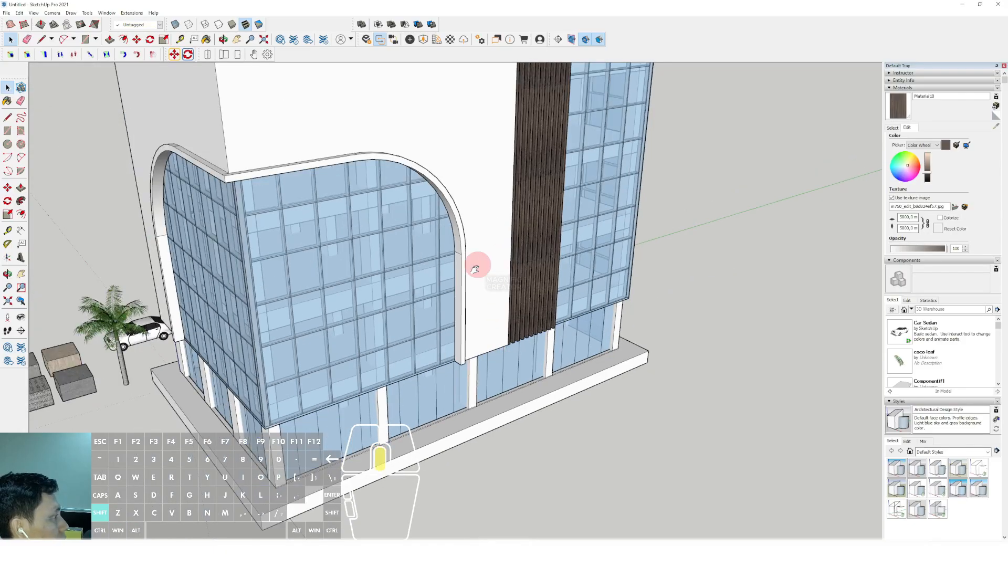
Copy the top line straight down and repeat it as an evenly spaced array over the long facade.
shift+middle_drag(477, 266, 451, 367)
drag(680, 99, 662, 157)
key(m)
click(649, 113)
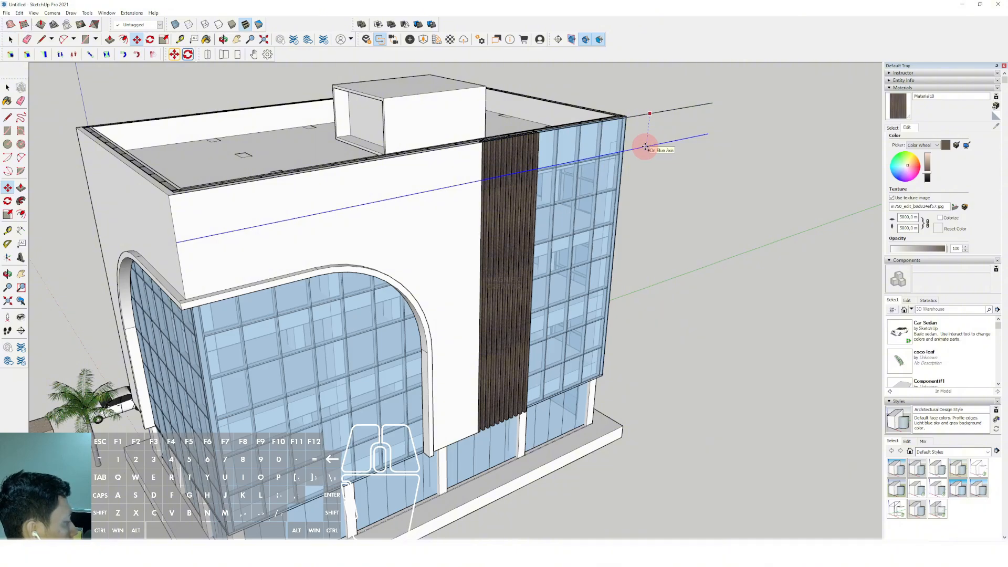
click(645, 147)
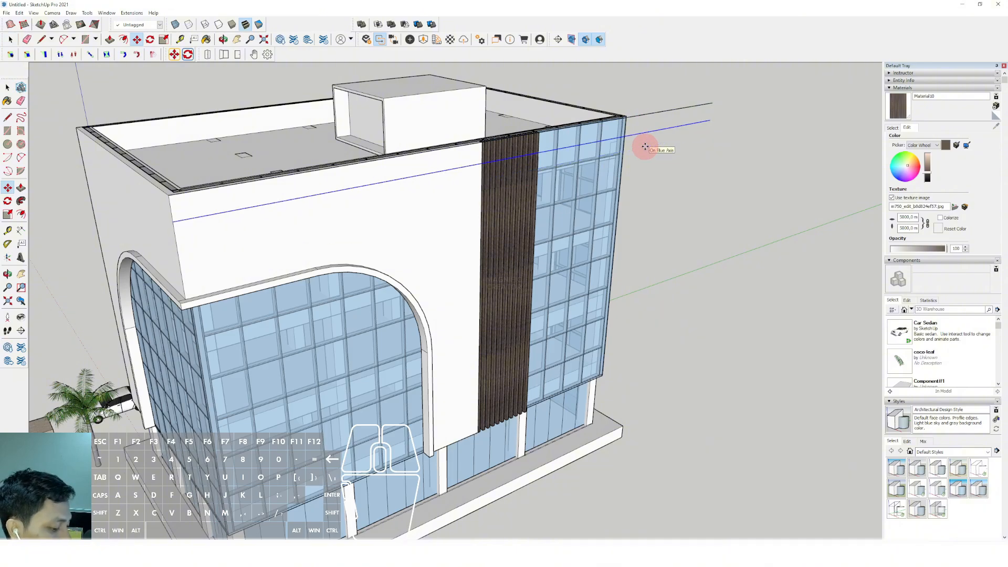
key(space)
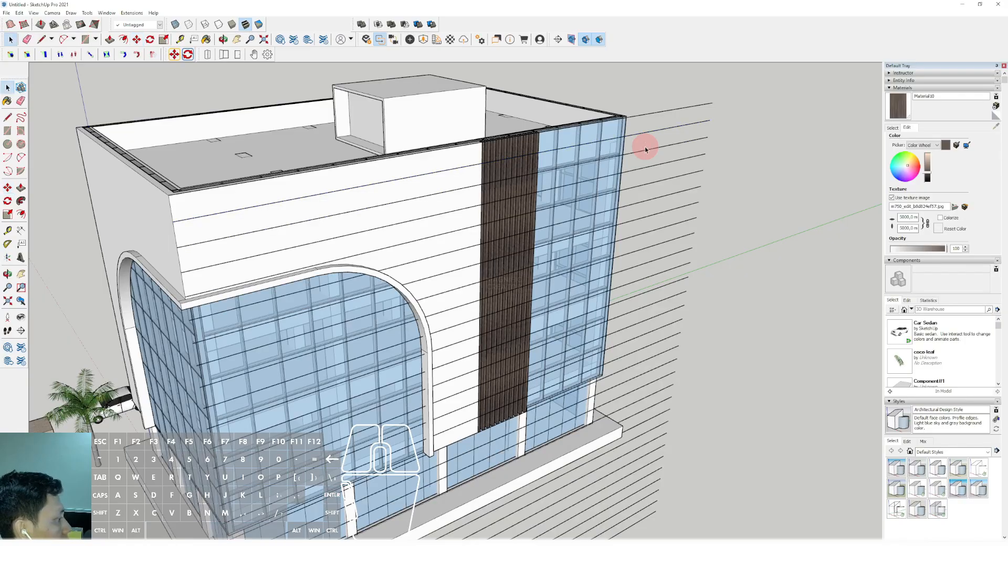
Delete the surplus horizontal lines lying below the arched panel on the long facade.
scroll(620, 214, down, 3)
drag(662, 412, 641, 288)
key(Delete)
Cut the remaining horizontal lines and paste them in place inside the arched panel group.
drag(701, 123, 641, 299)
scroll(586, 250, up, 3)
shift+middle_drag(586, 250, 585, 278)
key(ctrl+x)
triple_click(418, 217)
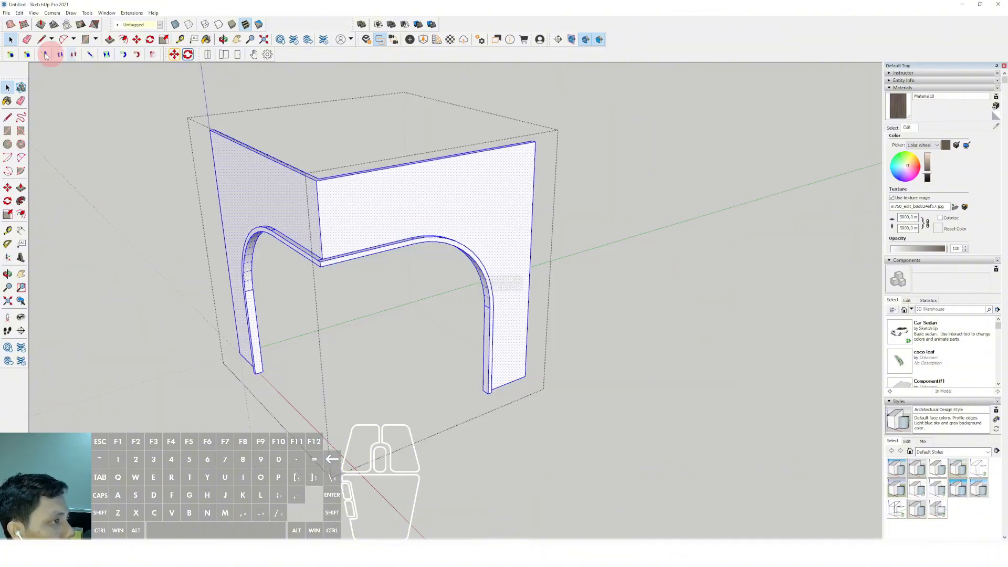
key(shift+v)
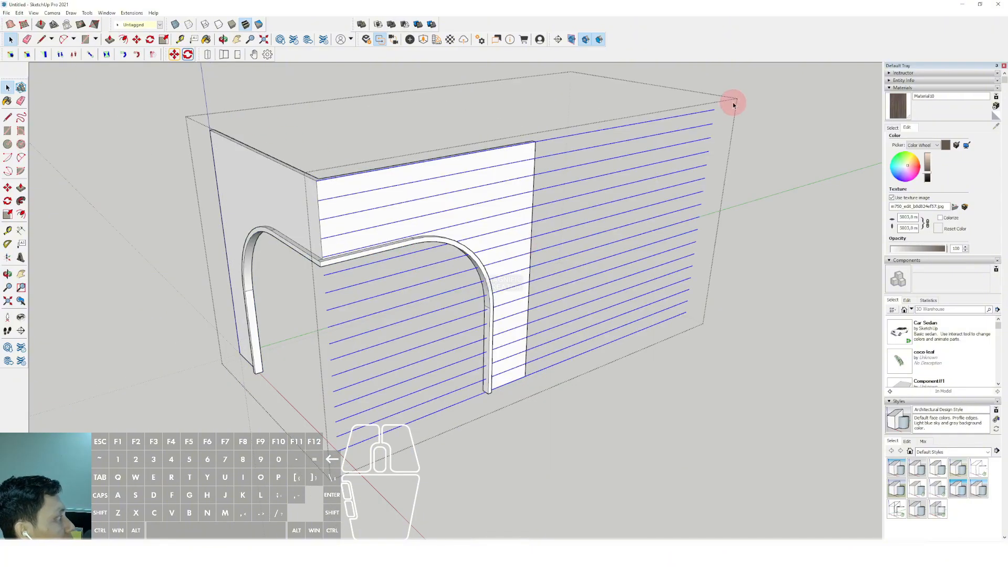
Delete the line segments beyond the panel's end and inside the arch opening on the long facade, and leave the group.
drag(734, 104, 626, 418)
key(Delete)
drag(407, 441, 348, 268)
key(Delete)
scroll(373, 272, down, 1)
click(693, 212)
Draw a line from the corner along the short facade's top edge, extending past its far end.
shift+middle_drag(300, 217, 369, 259)
scroll(393, 241, up, 2)
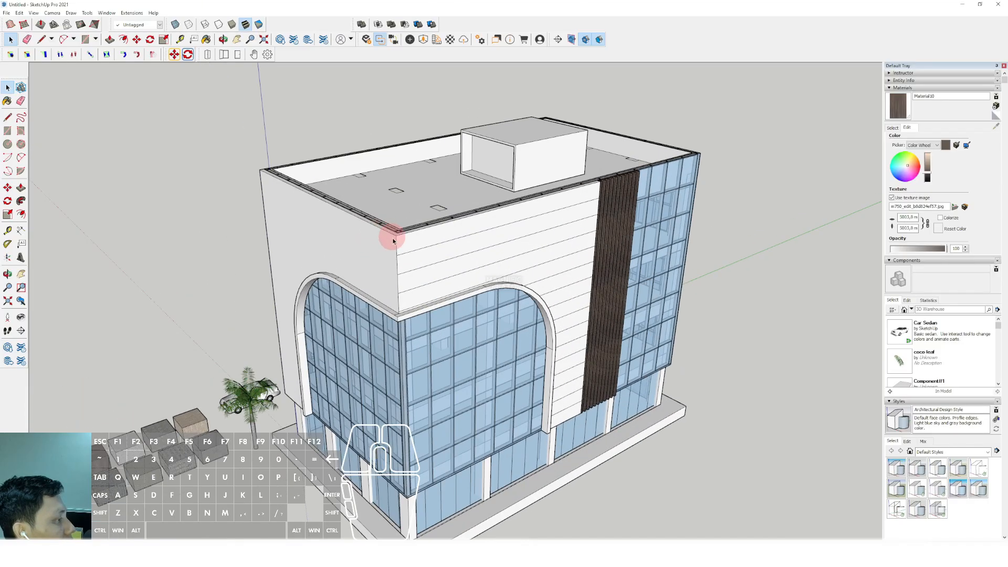
scroll(393, 241, up, 1)
key(l)
click(185, 132)
key(space)
click(194, 138)
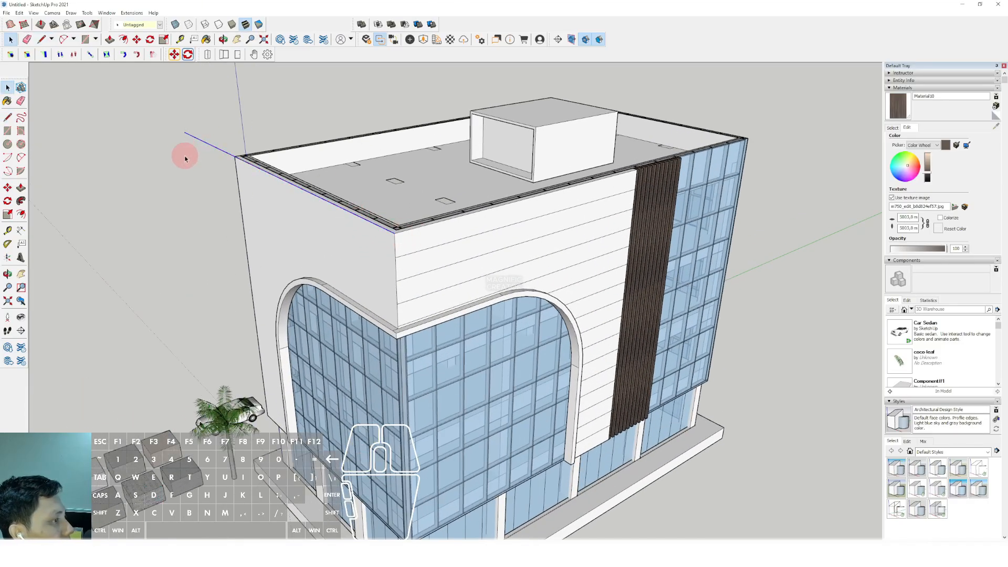
Copy the short facade's top line down to the long facade's first groove line and repeat it at that spacing.
key(m)
click(207, 143)
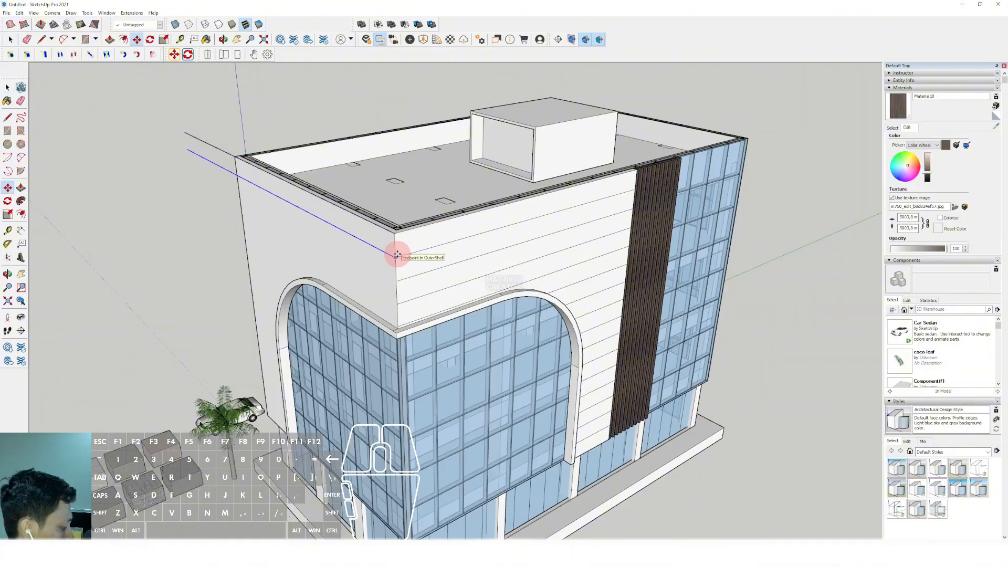
key(Return)
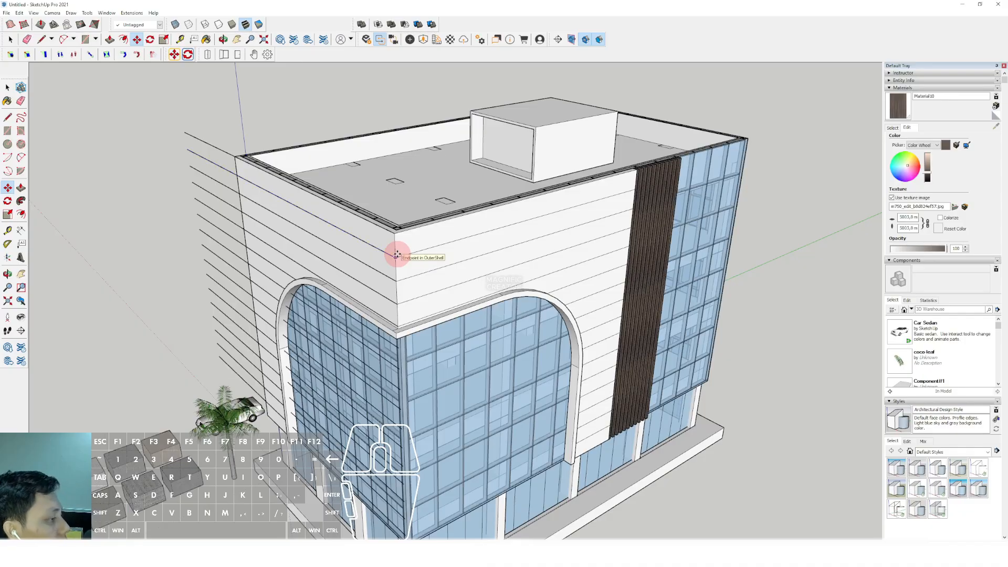
Cut all the horizontal lines on the short facade and paste them in place inside the arched panel group.
key(space)
scroll(315, 305, down, 1)
middle_drag(317, 300, 353, 226)
scroll(218, 371, down, 2)
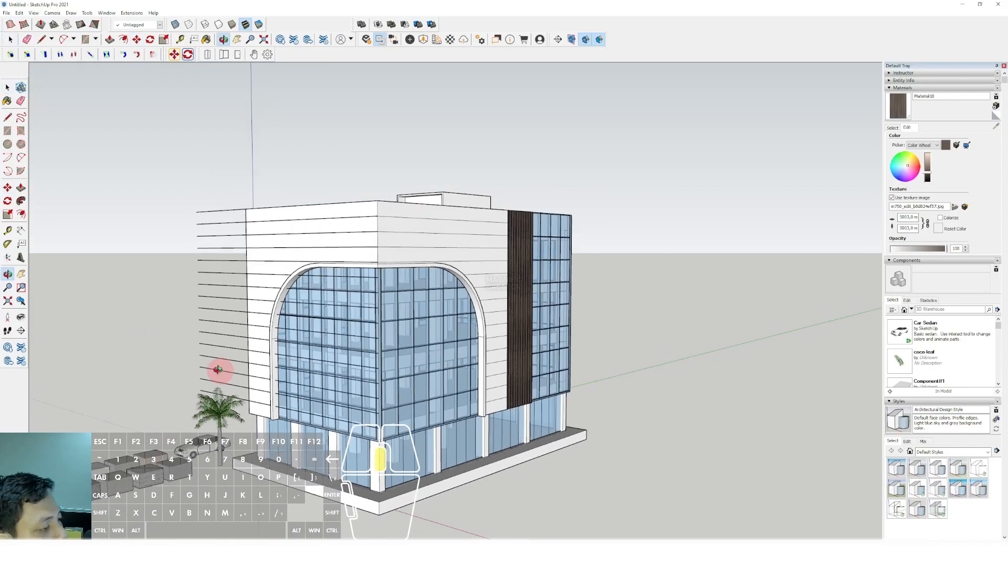
middle_drag(218, 371, 216, 404)
drag(215, 404, 203, 225)
scroll(263, 329, up, 2)
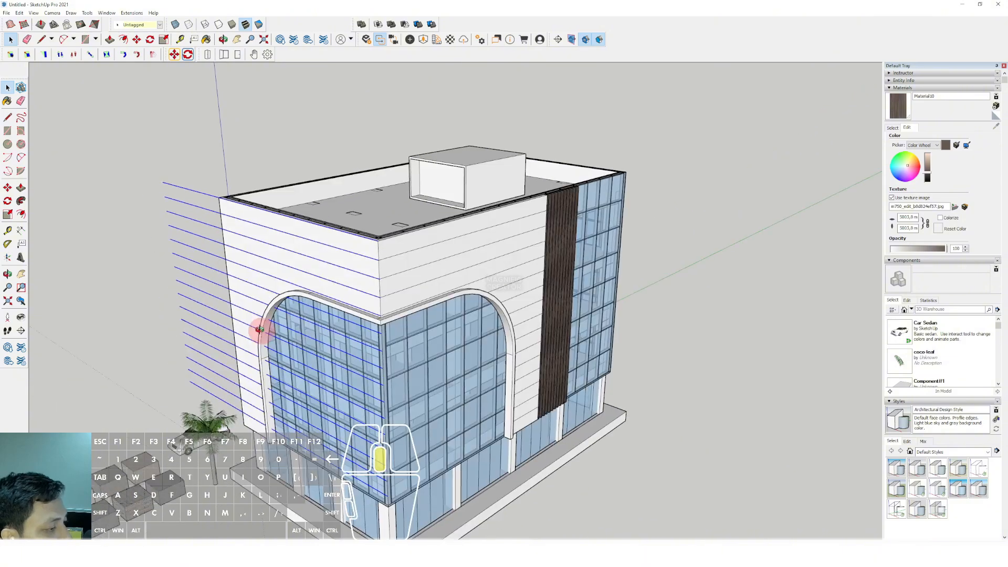
double_click(252, 228)
key(r)
Delete the line segments beyond the short facade's far end and inside its arch opening, and leave the group.
drag(181, 176, 173, 450)
key(e)
scroll(324, 360, down, 2)
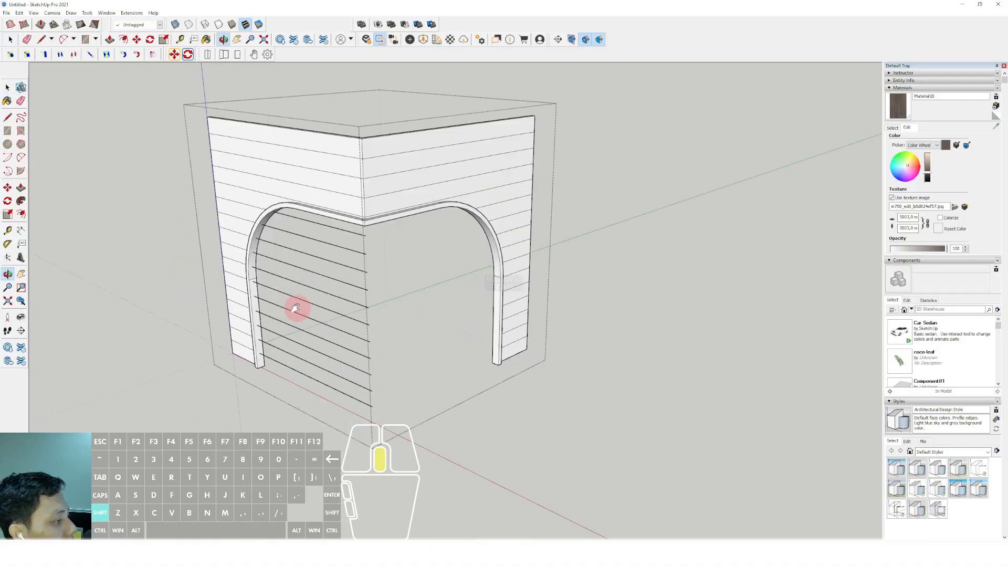
scroll(392, 189, down, 5)
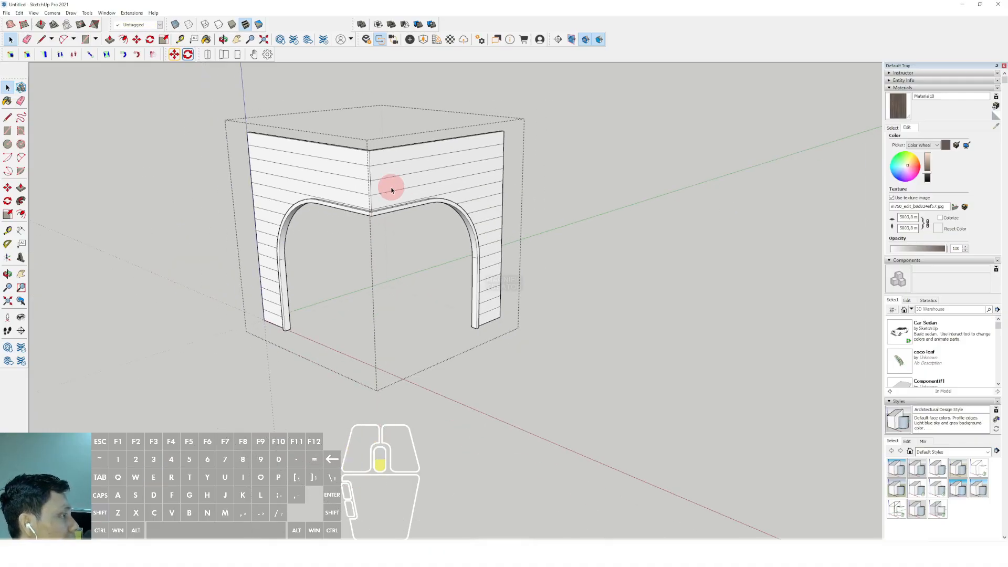
click(588, 142)
Draw a vertical line from the long facade panel's lower corner beside the wood fins to well above the roof.
scroll(427, 259, up, 4)
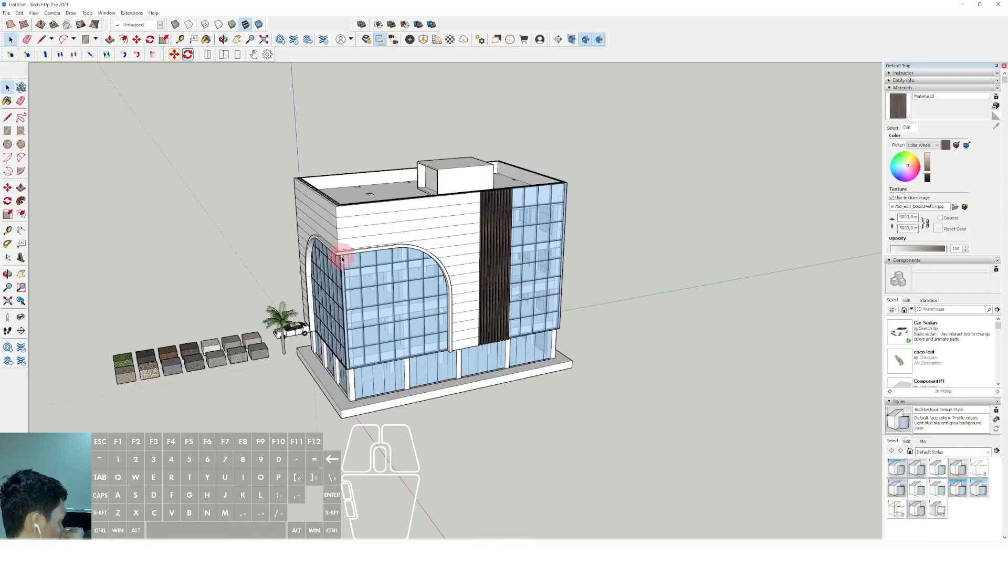
scroll(370, 300, up, 6)
key(l)
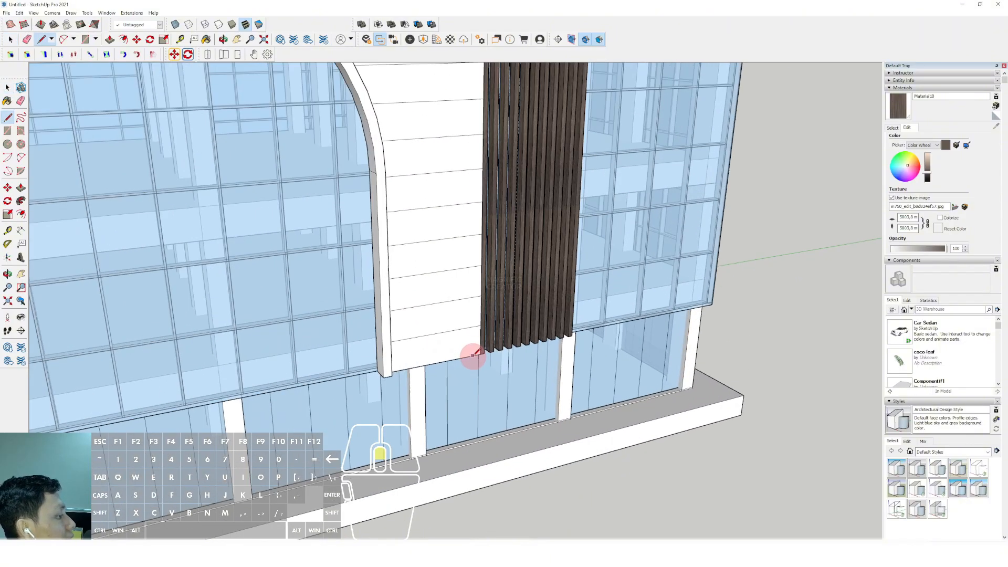
click(481, 354)
shift+scroll(484, 287, down, 4)
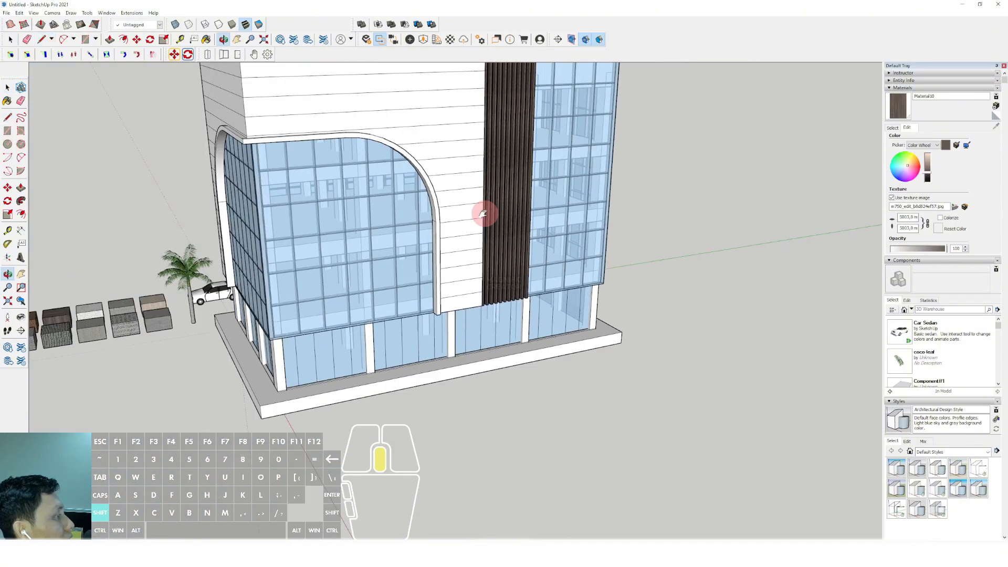
shift+middle_drag(484, 213, 486, 333)
scroll(483, 198, up, 1)
click(481, 99)
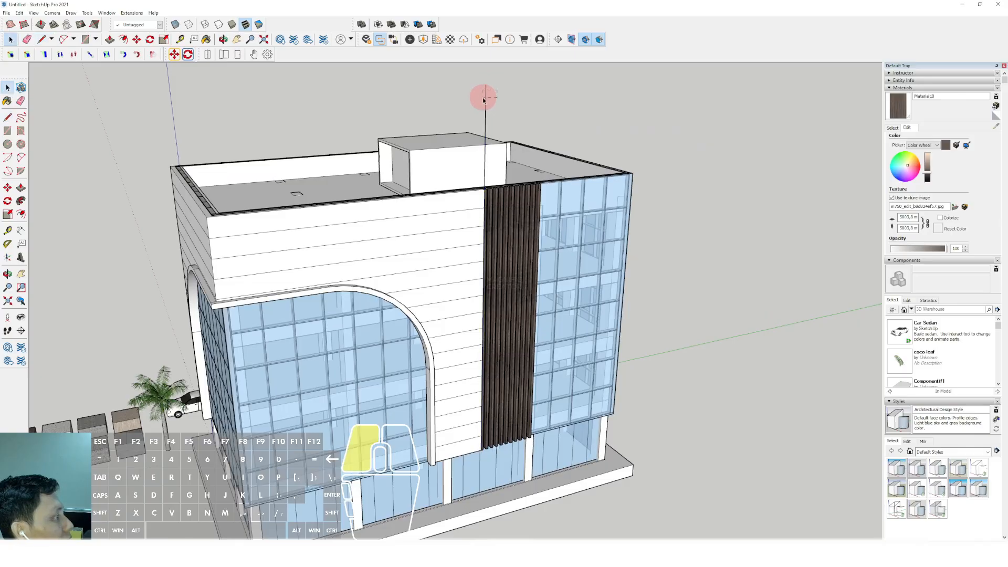
Copy the vertical line along the long facade's top edge as an even array, spaced about 2200 mm, reaching the building corner.
scroll(488, 231, up, 4)
key(space)
scroll(480, 252, up, 1)
key(m)
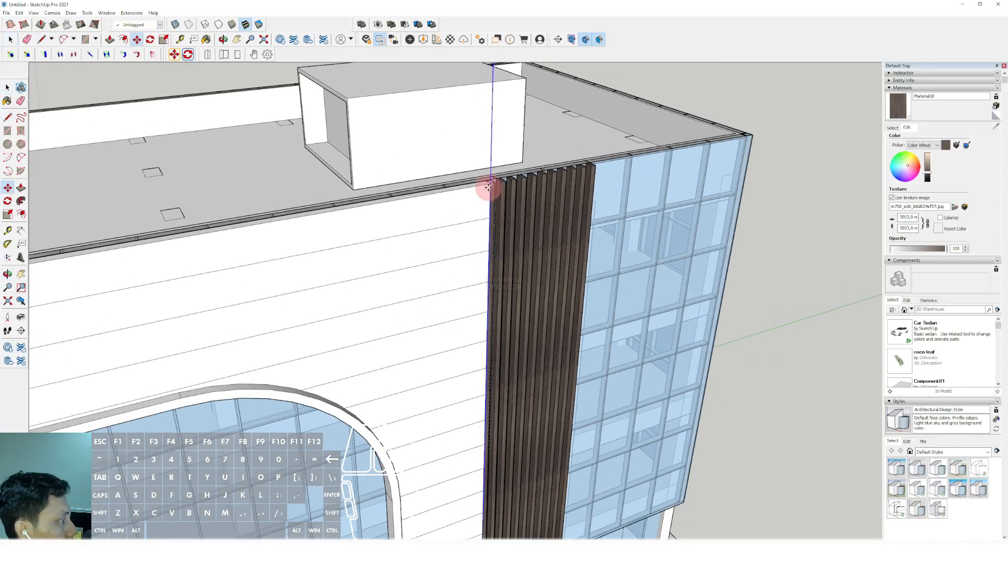
click(489, 186)
scroll(387, 207, down, 3)
shift+middle_drag(368, 203, 552, 173)
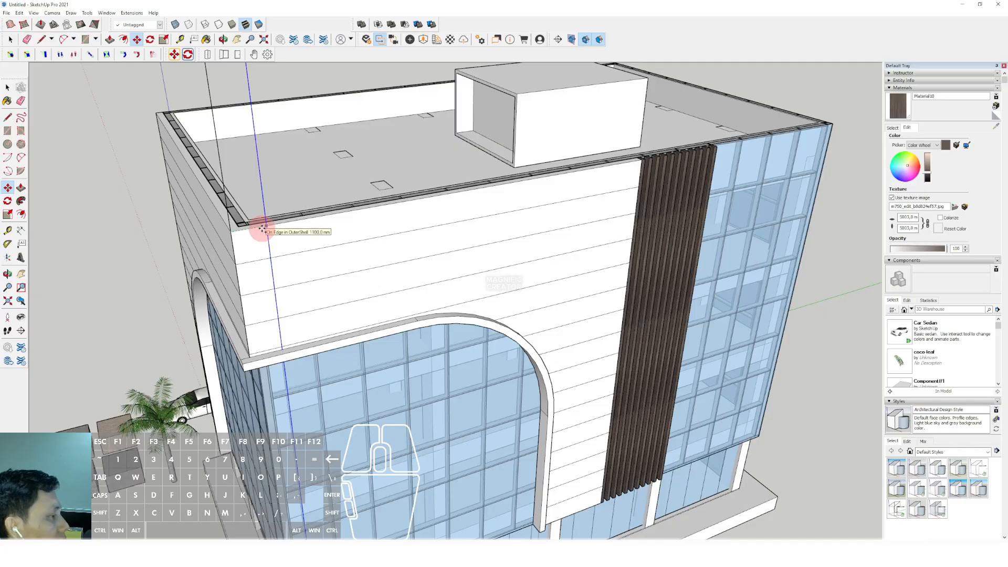
key(Return)
key(Return)
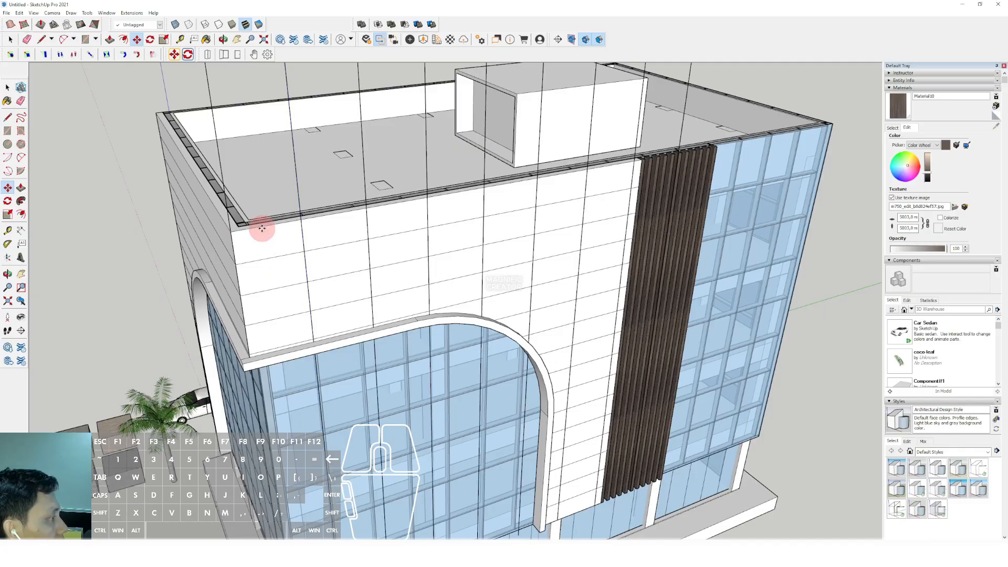
Delete the surplus vertical line standing in front of the wood fins.
key(space)
scroll(502, 278, down, 3)
shift+middle_drag(502, 278, 578, 180)
click(582, 176)
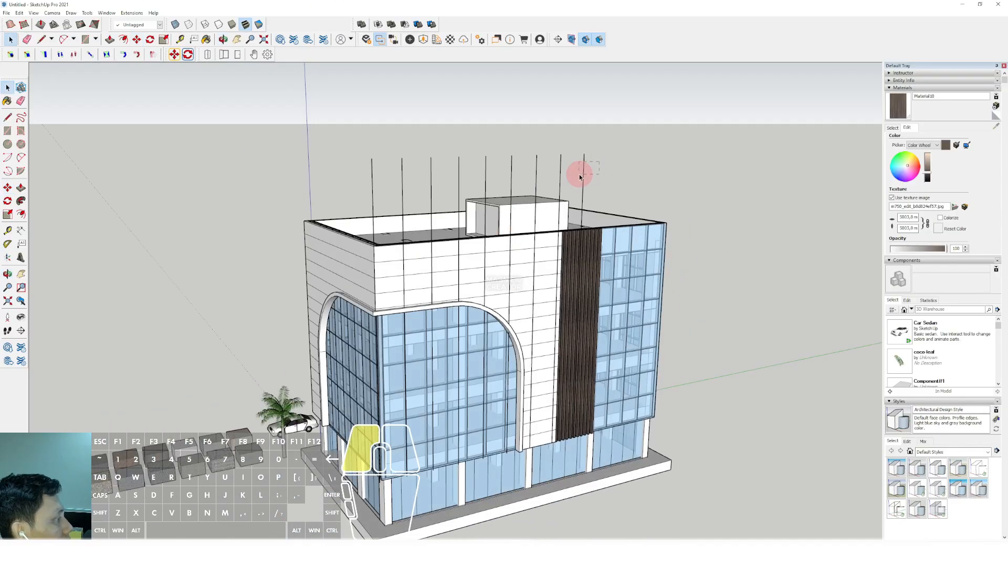
key(Delete)
Cut the remaining vertical lines on the long facade and paste them in place inside the arched panel group.
scroll(540, 261, up, 2)
middle_drag(540, 261, 518, 239)
drag(603, 110, 294, 150)
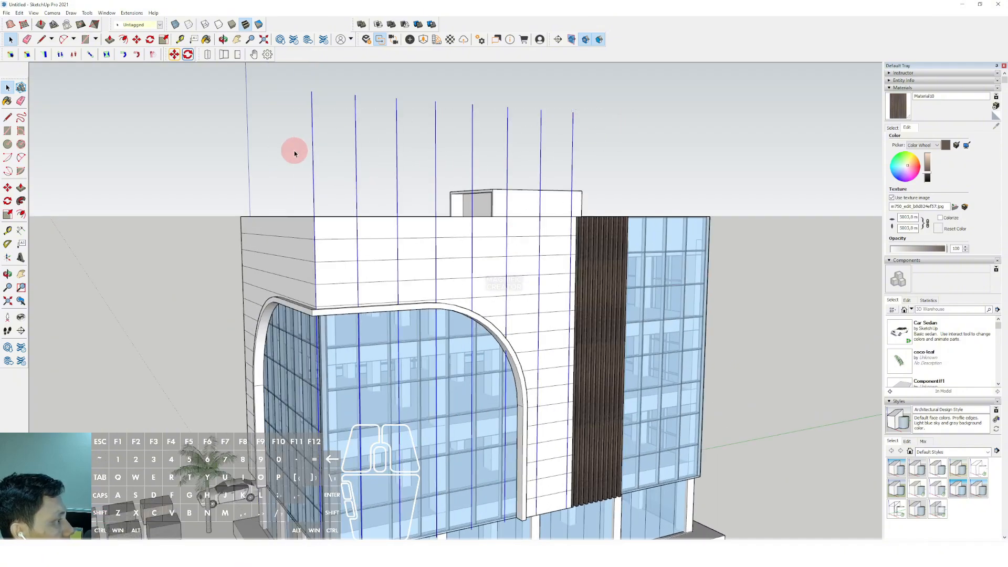
key(Delete)
triple_click(434, 240)
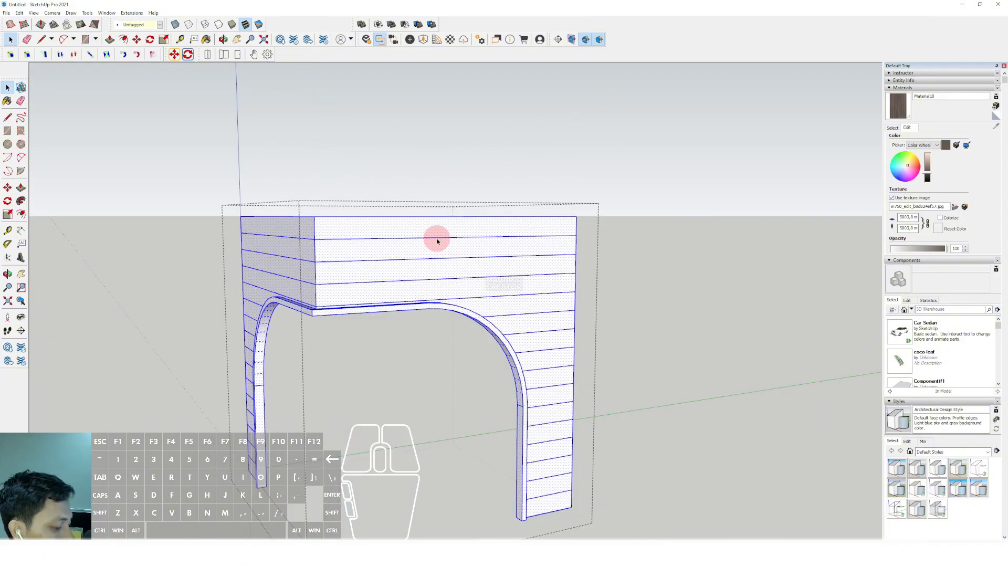
key(shift+r)
Delete the vertical line segments above the roof and inside the long facade's arch opening, and leave the group.
scroll(438, 239, down, 1)
drag(589, 145, 311, 176)
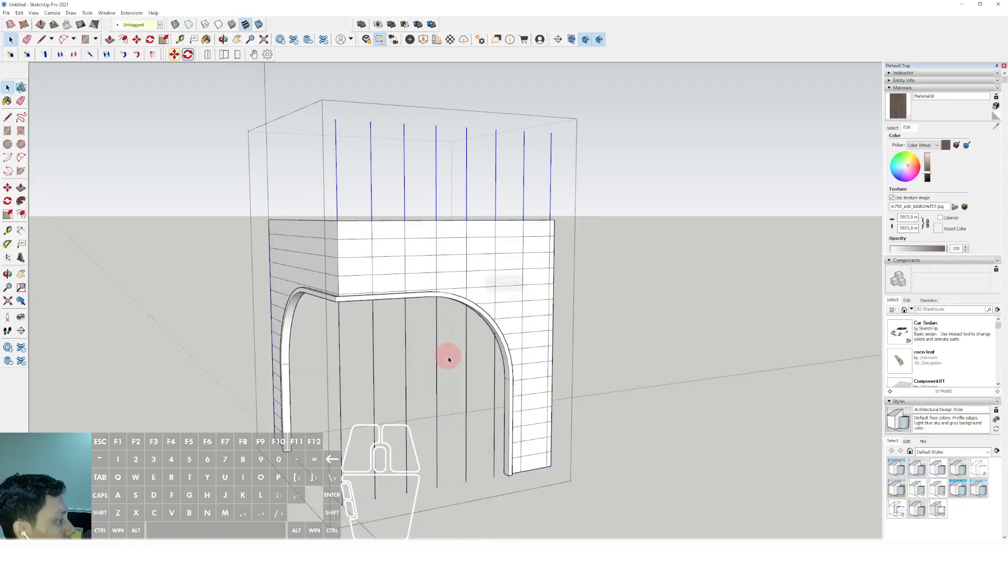
key(Delete)
drag(496, 393, 321, 518)
key(Delete)
scroll(534, 303, down, 4)
click(602, 172)
Dimension the width and height of one rectangular tile near the long facade's top, and remove both dimensions.
scroll(437, 263, up, 6)
middle_drag(427, 265, 349, 276)
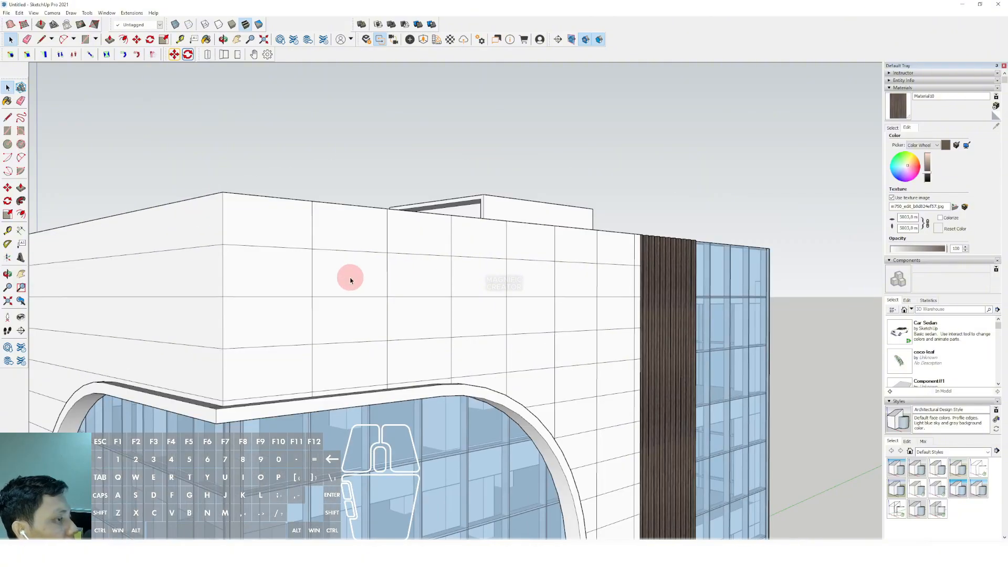
click(21, 231)
click(312, 250)
click(387, 251)
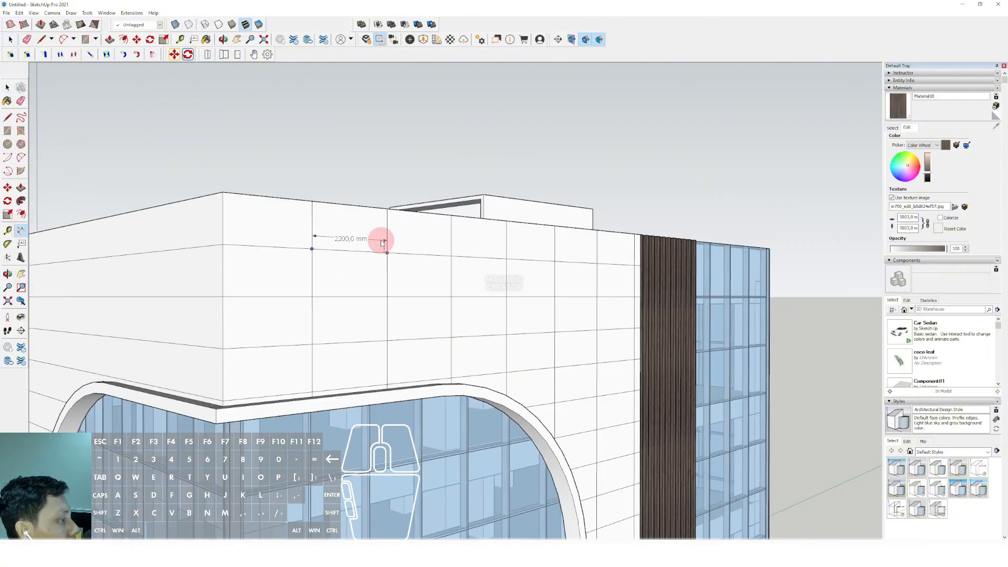
click(385, 238)
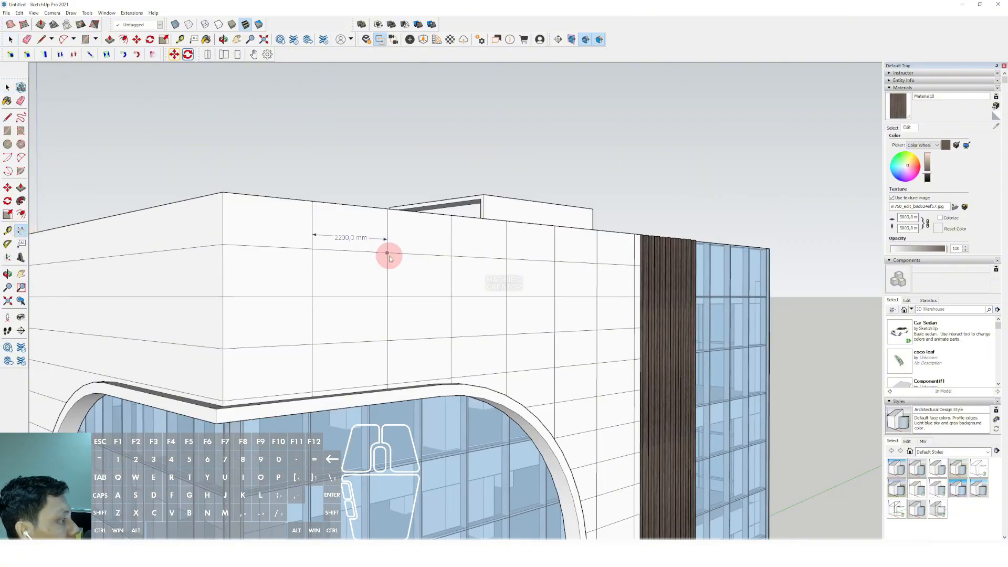
click(399, 295)
middle_drag(399, 295, 392, 277)
key(m)
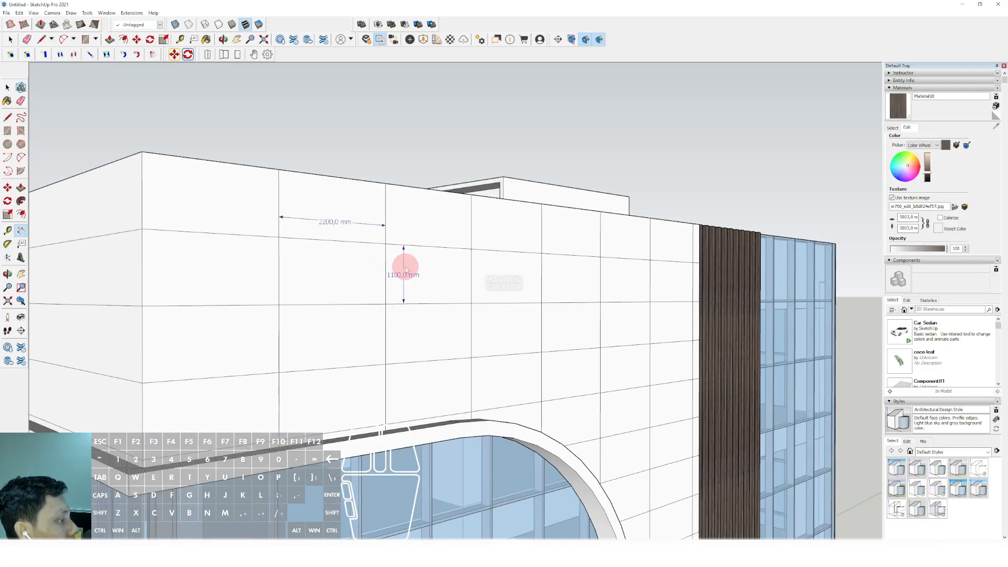
middle_drag(425, 239, 397, 282)
scroll(482, 214, down, 3)
key(space)
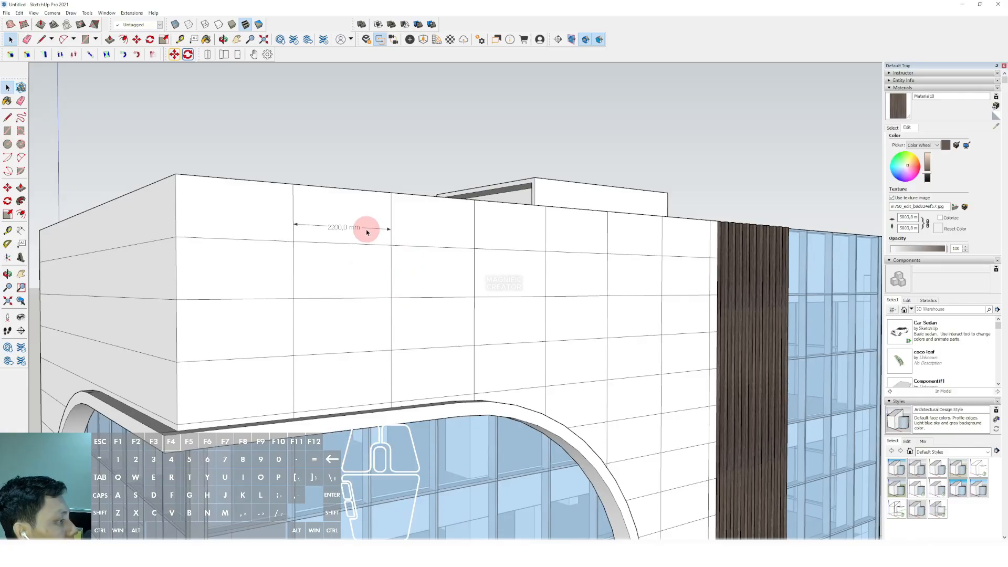
scroll(365, 229, down, 4)
middle_drag(376, 228, 349, 332)
scroll(342, 296, up, 3)
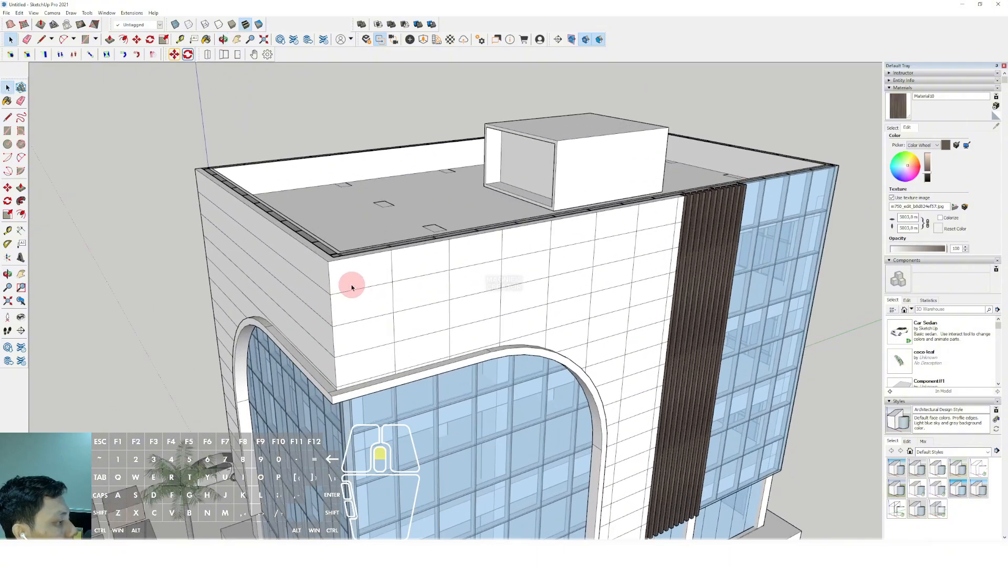
scroll(437, 292, up, 2)
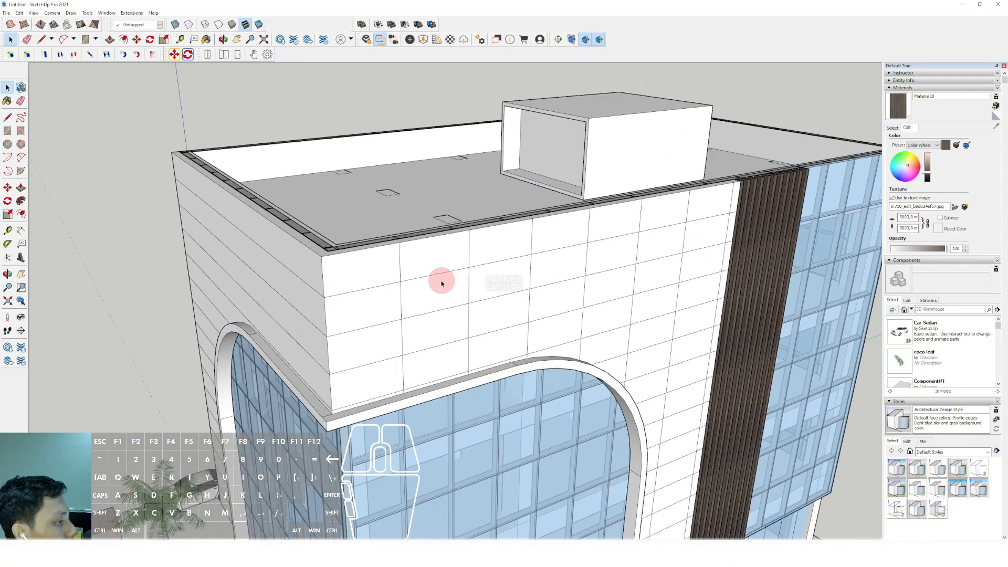
scroll(407, 282, down, 2)
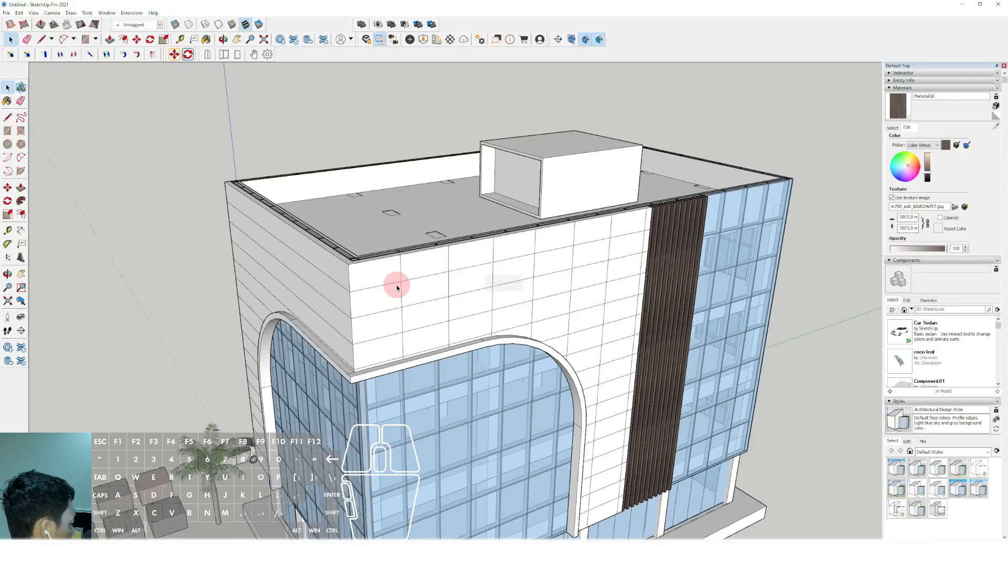
scroll(420, 315, up, 3)
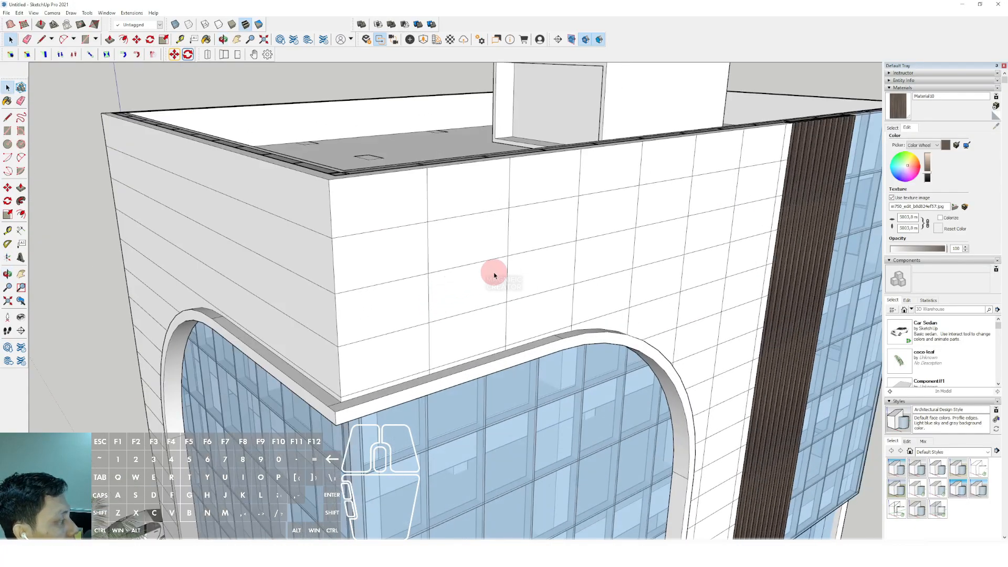
scroll(490, 275, down, 3)
scroll(490, 279, up, 2)
middle_drag(668, 267, 346, 288)
Draw a vertical line along the building corner from the panel's top corner down past the base.
click(7, 118)
scroll(433, 378, up, 3)
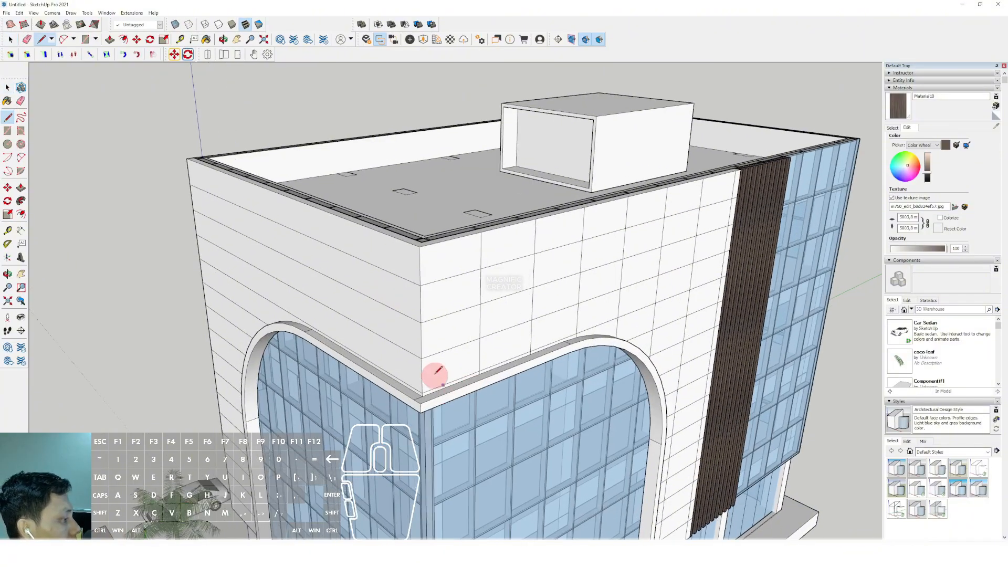
scroll(423, 242, down, 1)
key(space)
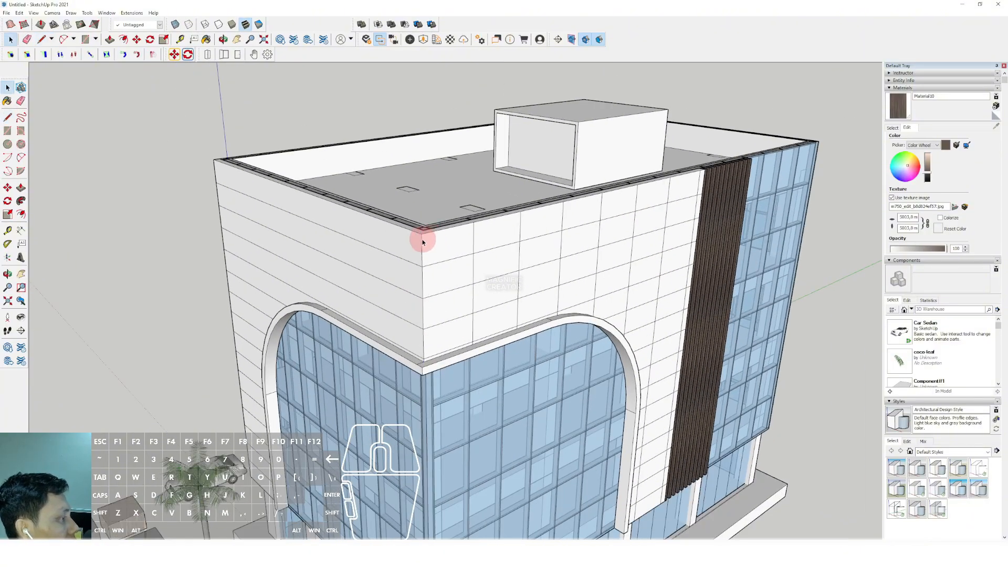
click(421, 234)
scroll(427, 307, down, 2)
shift+middle_drag(428, 310, 410, 173)
scroll(409, 171, down, 1)
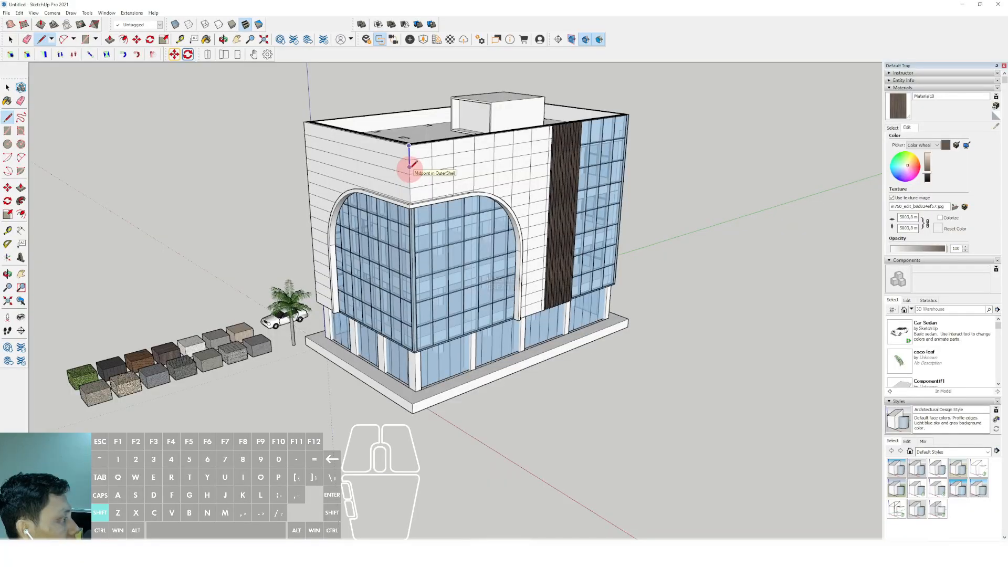
click(409, 483)
key(space)
Move the corner line straight up so its upper end extends above the roof edge.
scroll(427, 400, up, 4)
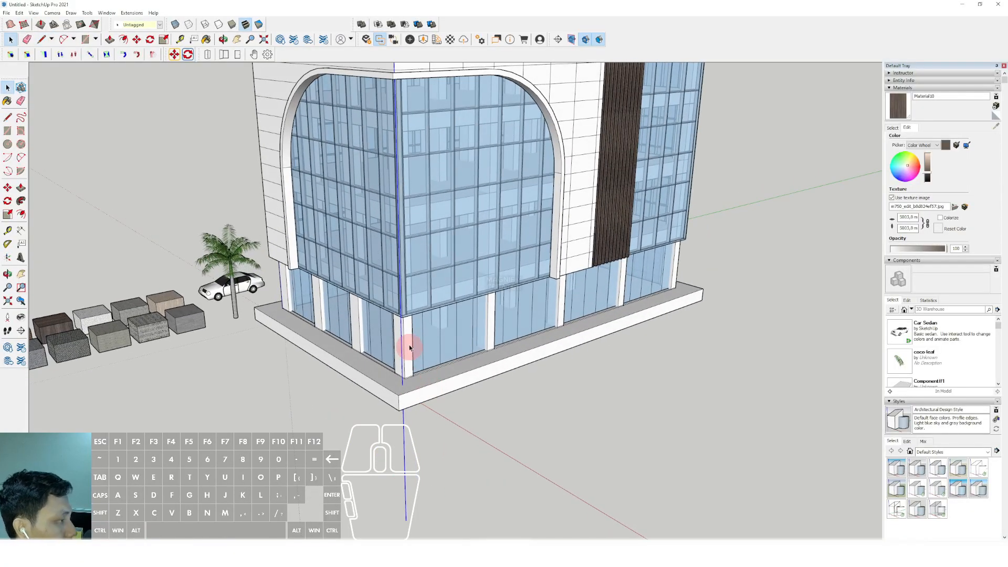
key(m)
scroll(415, 185, up, 1)
shift+middle_drag(414, 185, 411, 342)
scroll(408, 184, up, 2)
scroll(411, 137, down, 1)
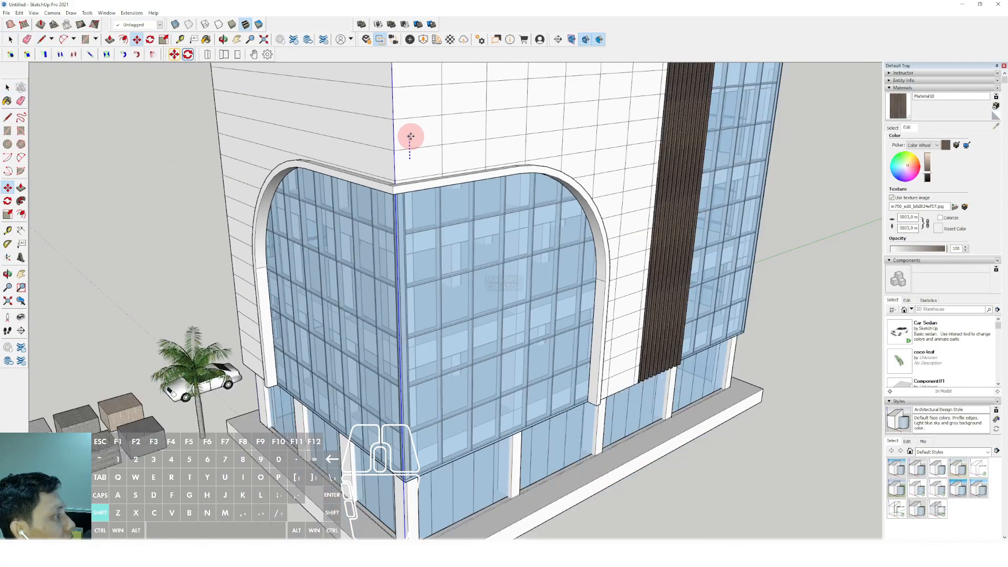
key(space)
Copy the corner line along the short facade's top edge as an evenly spaced array.
scroll(412, 121, down, 5)
scroll(441, 308, up, 3)
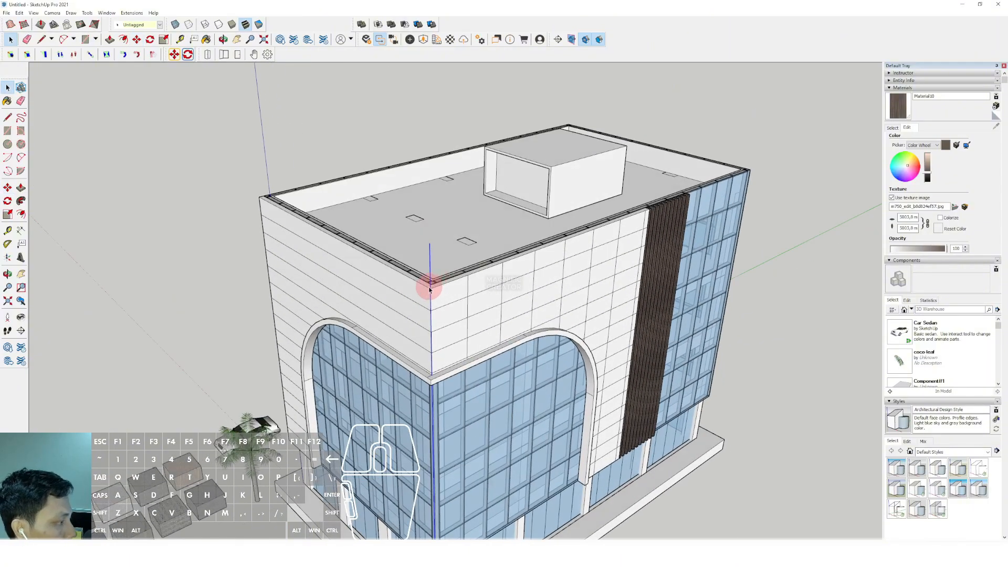
scroll(432, 288, up, 3)
key(m)
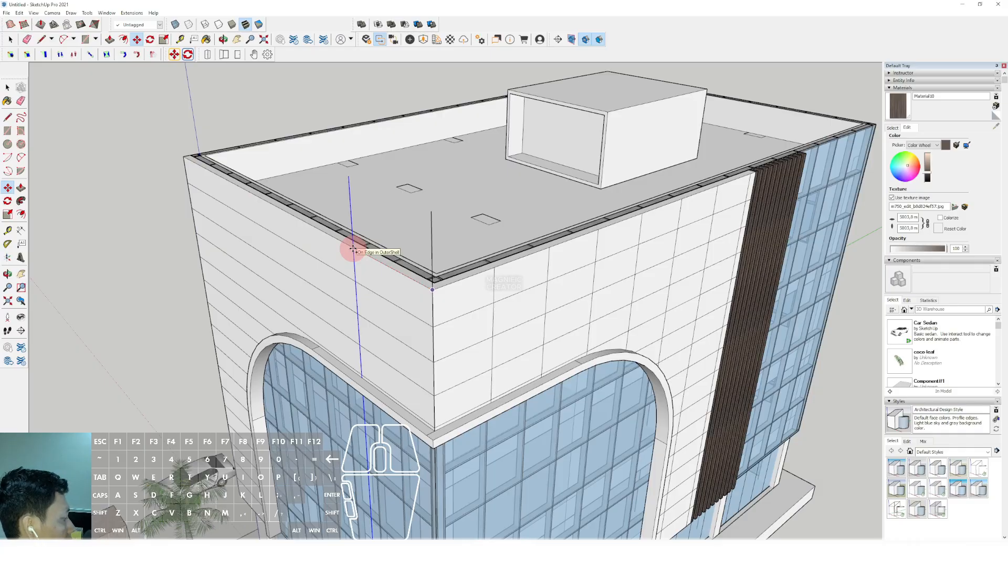
key(Return)
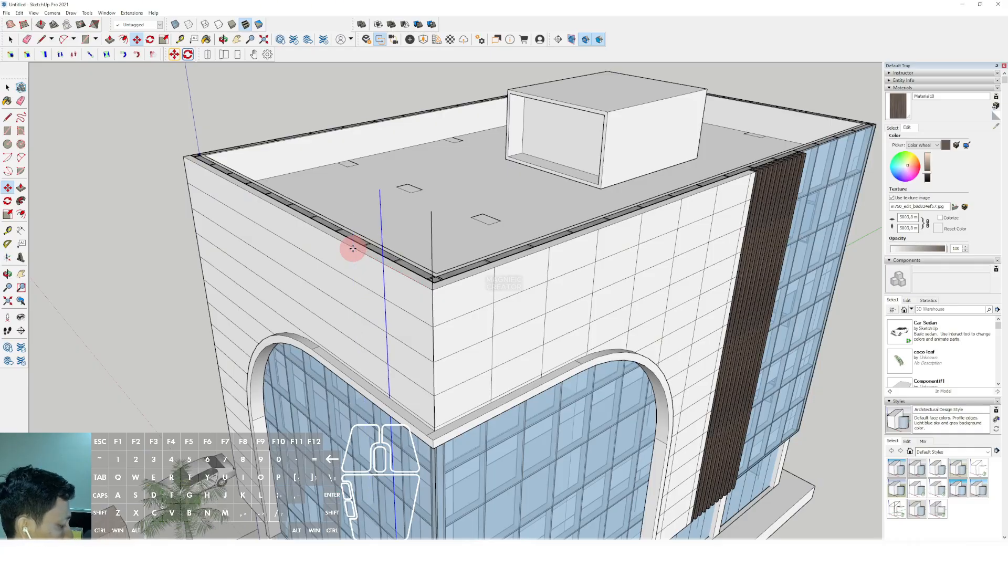
Cut the vertical lines on the short facade and paste them in place inside the arched panel group.
key(space)
middle_drag(351, 248, 399, 158)
drag(420, 131, 184, 201)
key(ctrl+x)
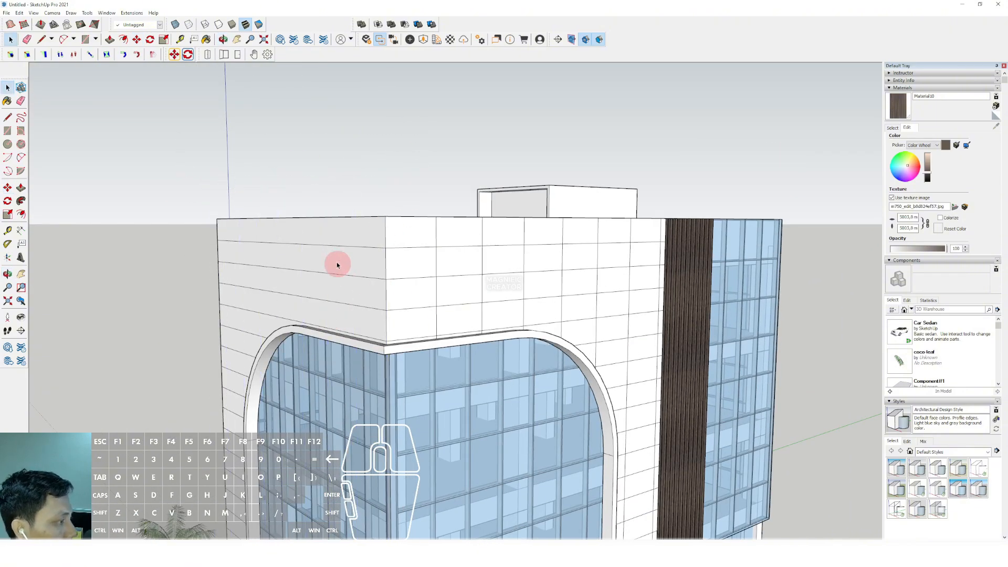
triple_click(333, 256)
key(shift+r)
Delete the short facade's vertical line segments above the roof and inside the arch opening, and leave the group.
scroll(333, 252, down, 1)
drag(393, 186, 182, 198)
key(Delete)
scroll(265, 195, down, 3)
shift+middle_drag(280, 251, 317, 132)
drag(447, 423, 243, 422)
key(Delete)
middle_drag(243, 422, 538, 237)
click(647, 179)
Start saving the model and cancel the save.
scroll(512, 193, up, 1)
shift+middle_drag(503, 190, 545, 164)
key(ctrl+s)
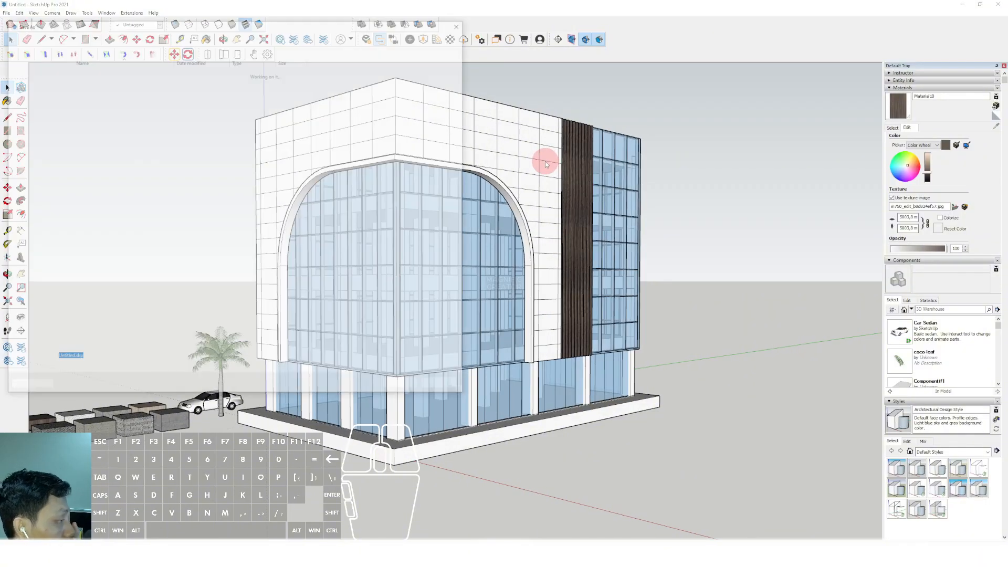
click(444, 387)
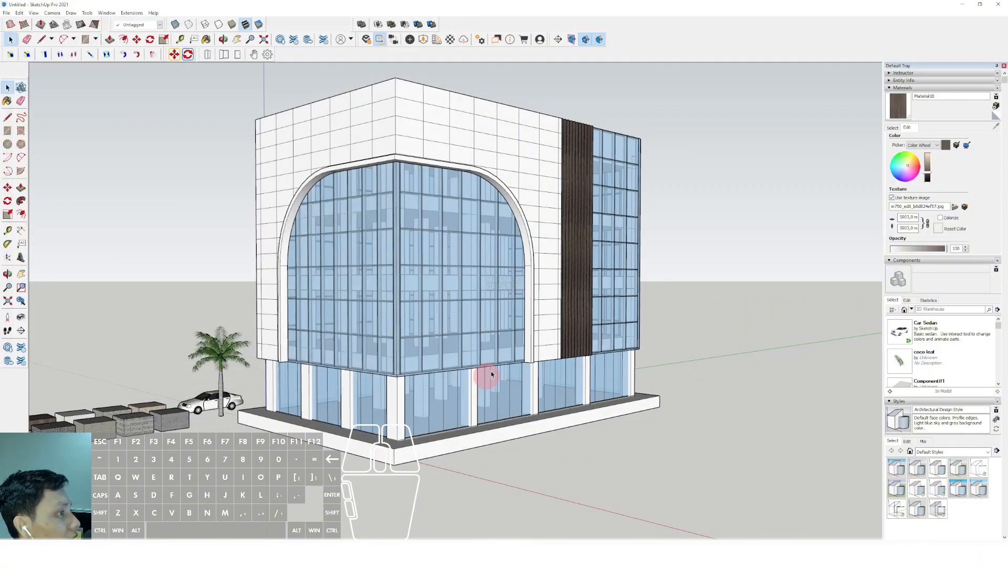
Create a new material named acp from the Aluminum texture in the Metal collection.
middle_drag(484, 376, 729, 214)
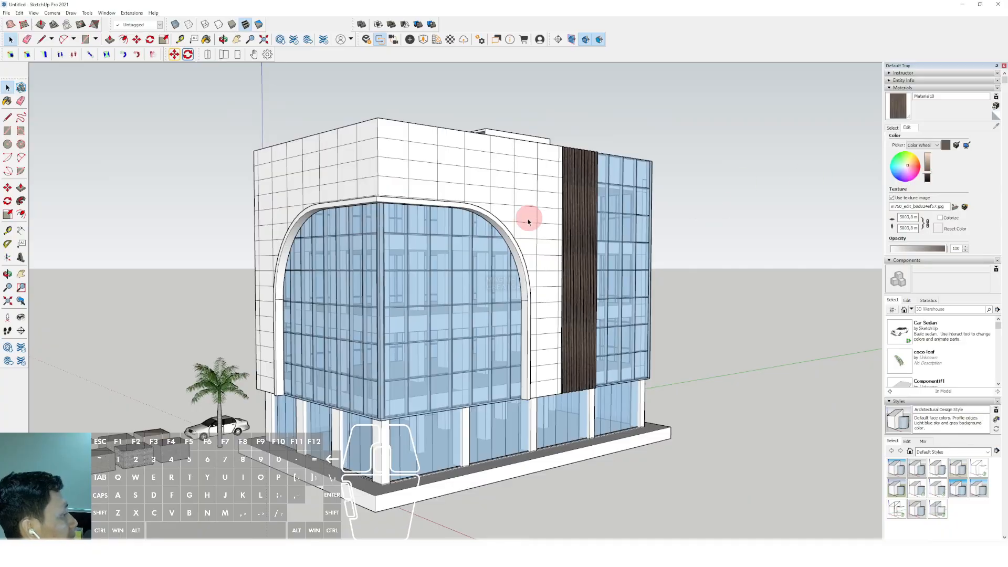
click(893, 128)
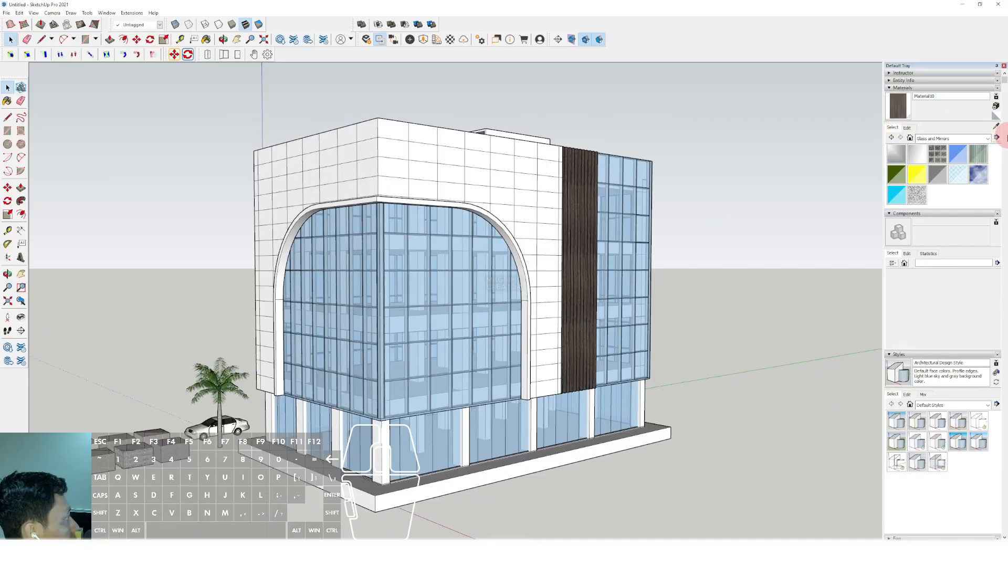
click(995, 126)
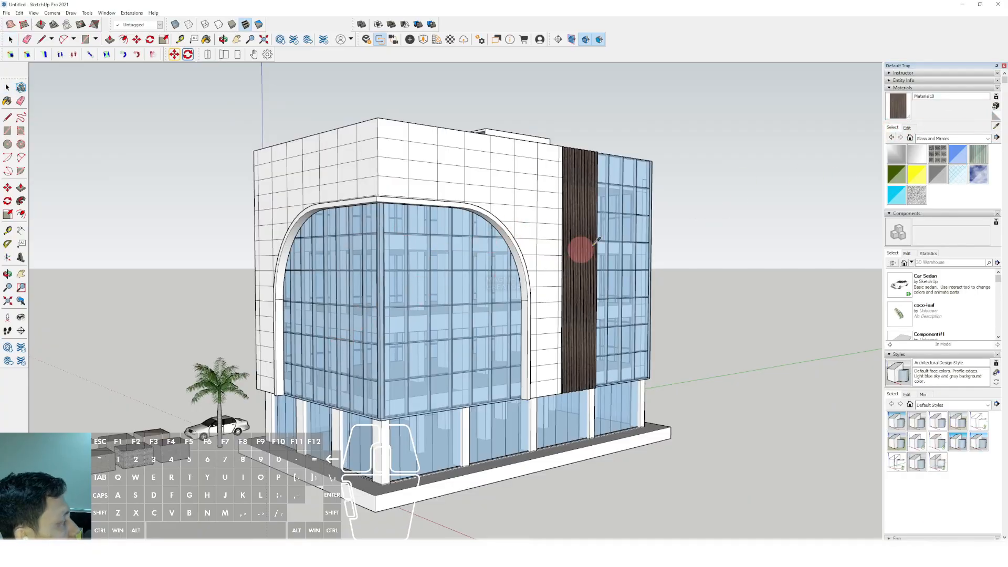
click(989, 139)
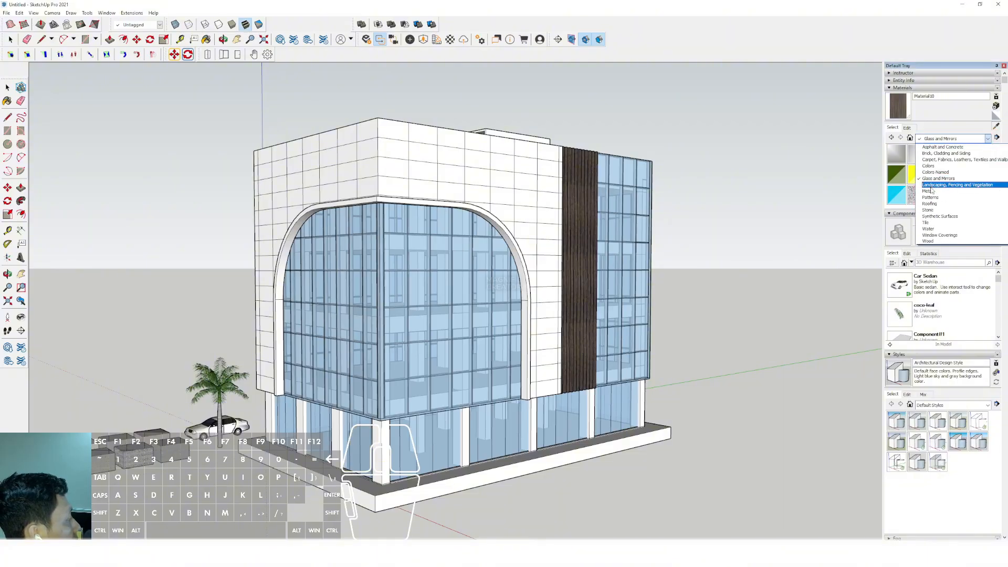
click(928, 192)
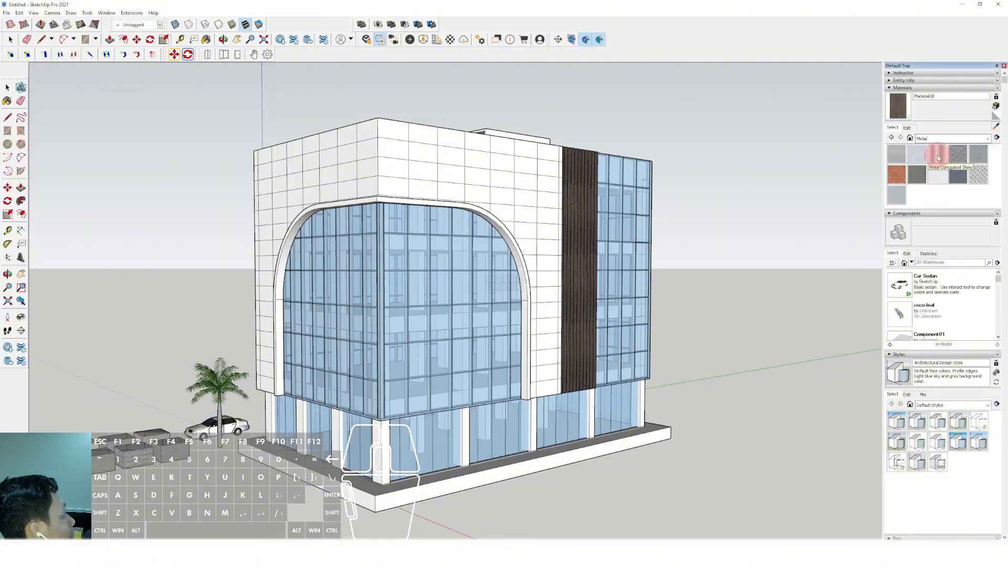
click(897, 158)
click(996, 105)
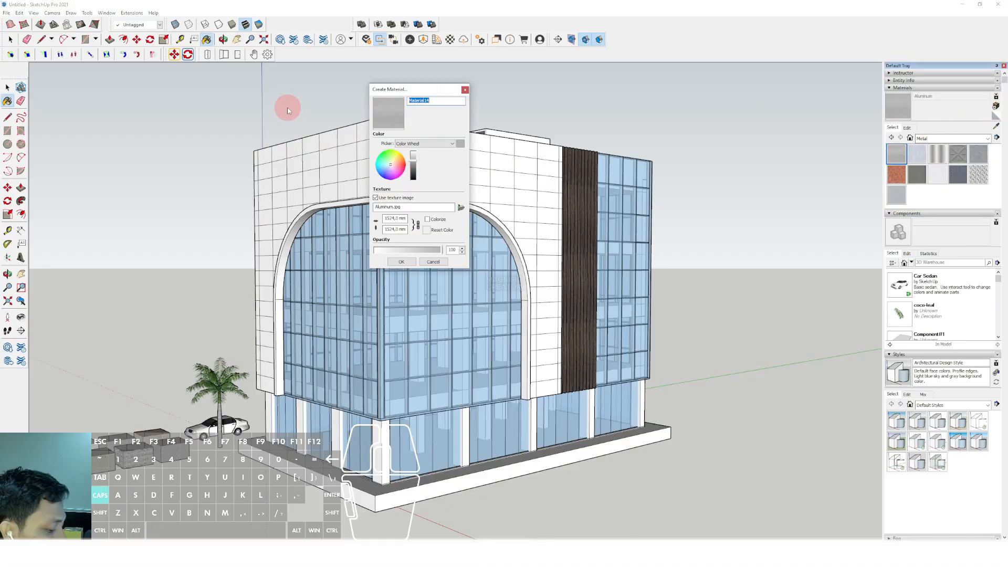
text(acp)
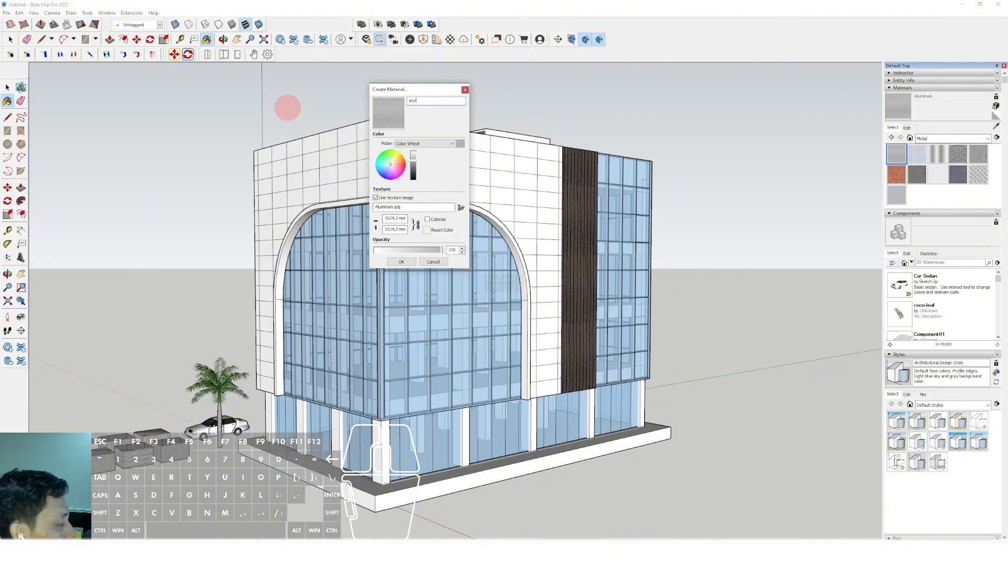
click(401, 262)
Paint the arched corner panel group with the acp material.
click(910, 137)
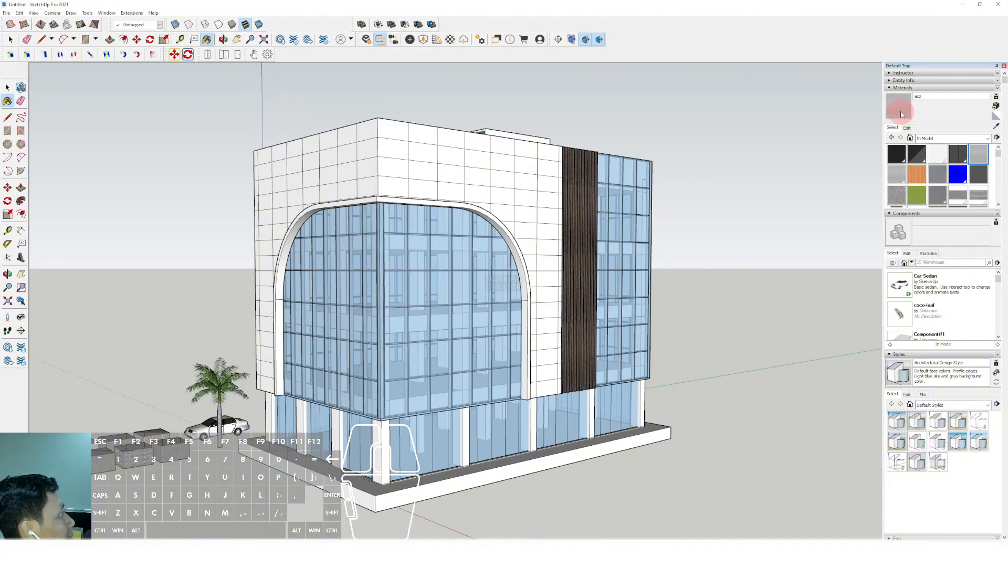
click(489, 166)
scroll(481, 196, up, 3)
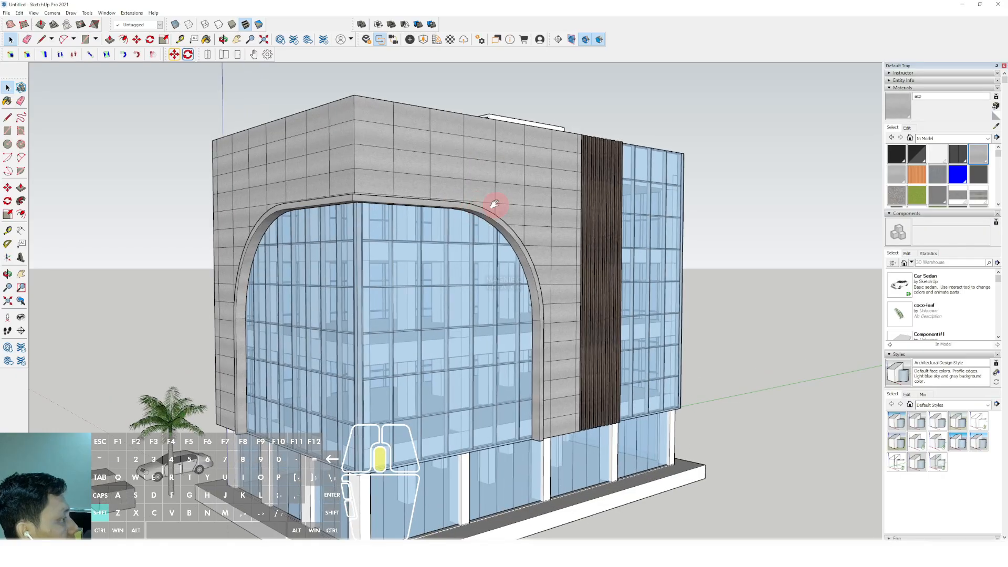
scroll(546, 175, down, 3)
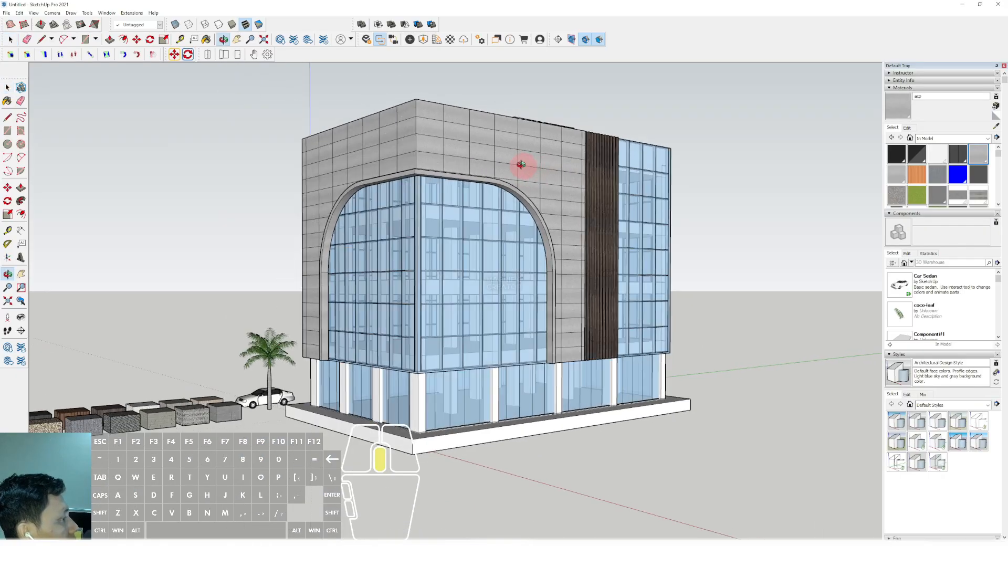
Try beige, green and darker tints on the acp material, ending on a pale pinkish grey.
click(907, 128)
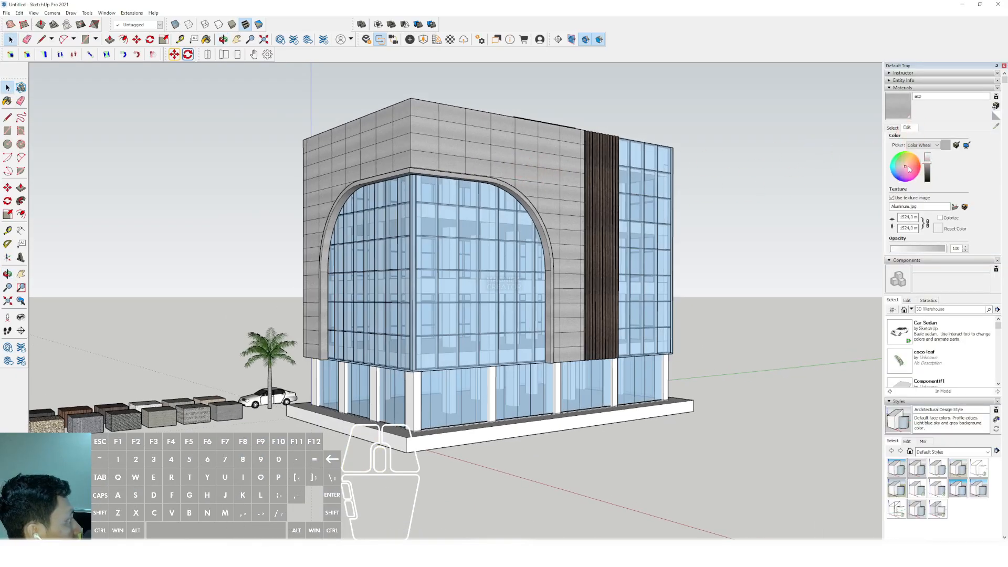
click(912, 170)
click(906, 167)
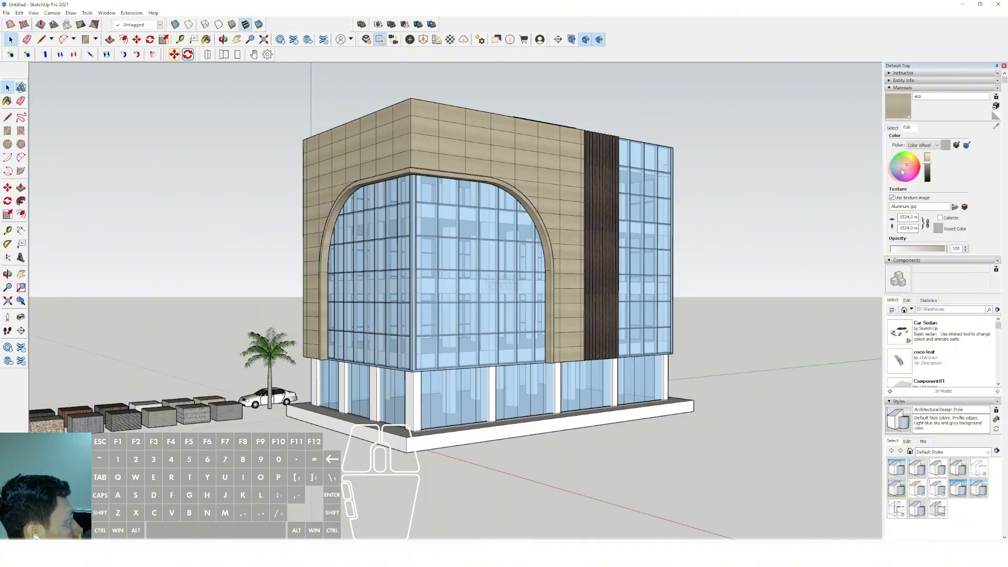
click(904, 171)
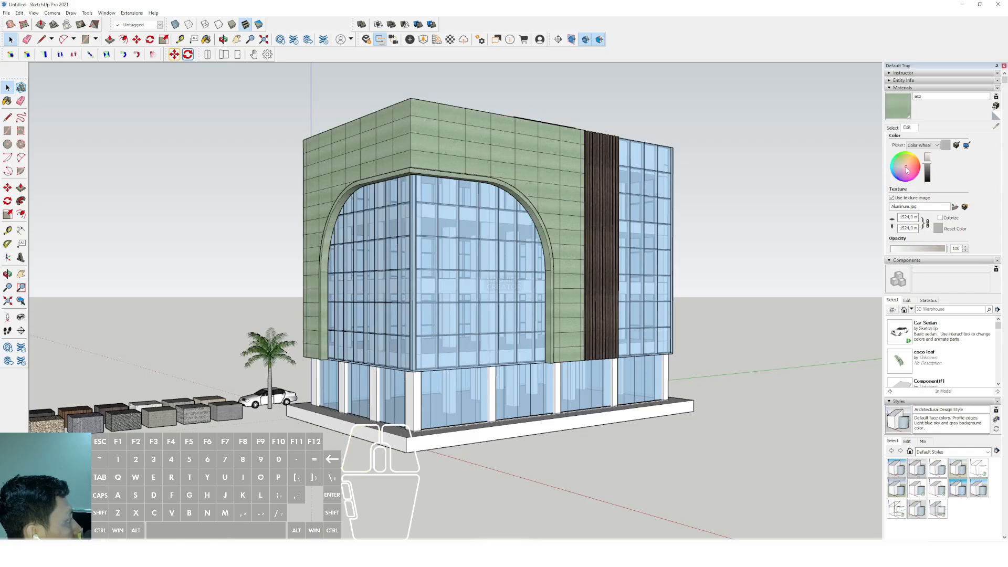
click(928, 162)
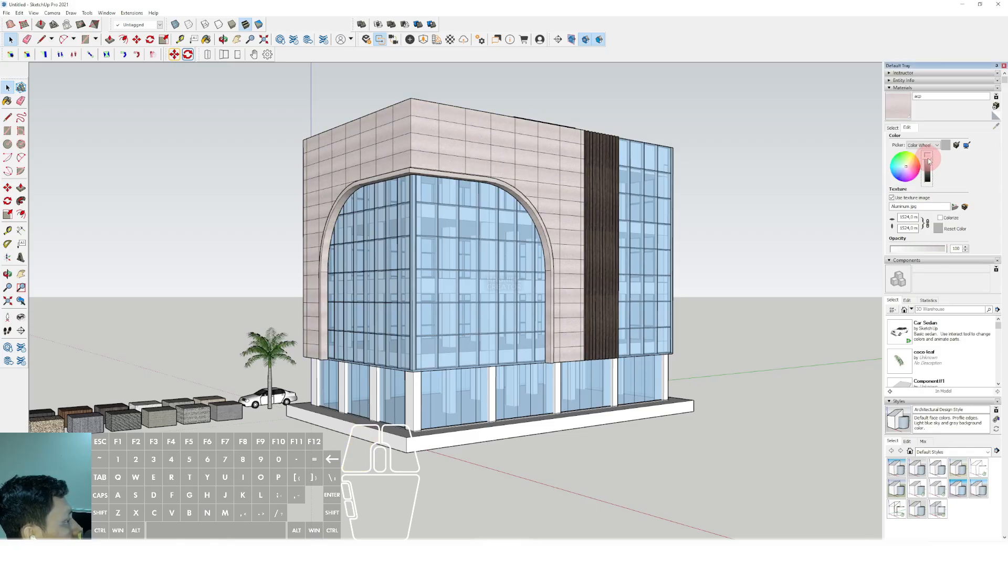
click(929, 174)
click(928, 169)
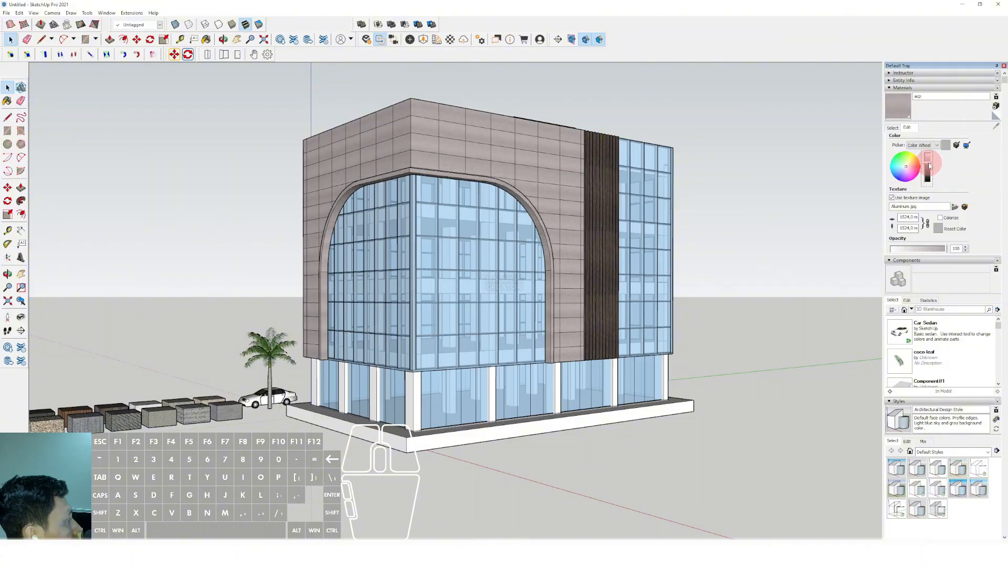
click(928, 161)
scroll(492, 212, down, 1)
middle_drag(590, 202, 608, 202)
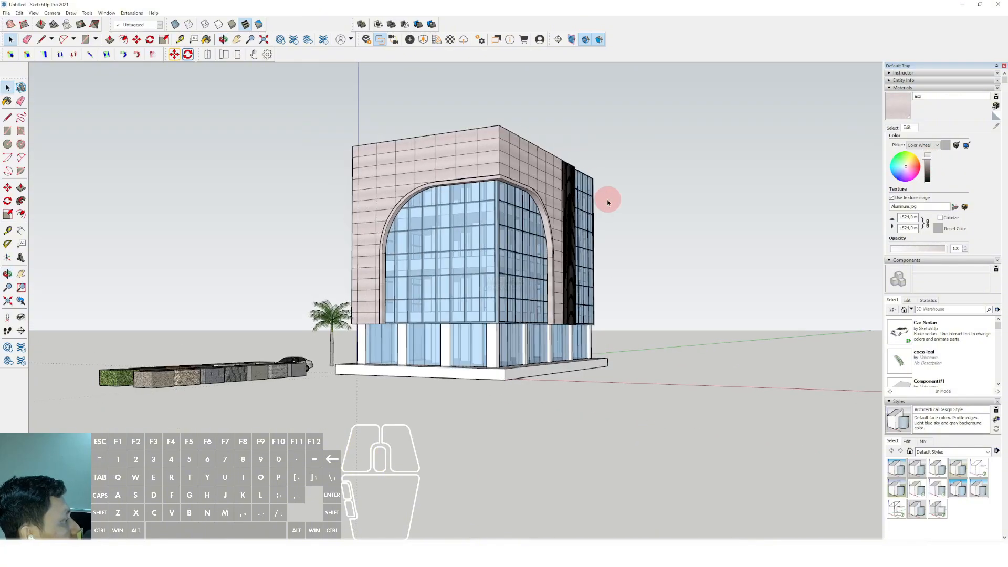
scroll(535, 256, up, 2)
scroll(497, 239, up, 1)
middle_drag(536, 257, 492, 270)
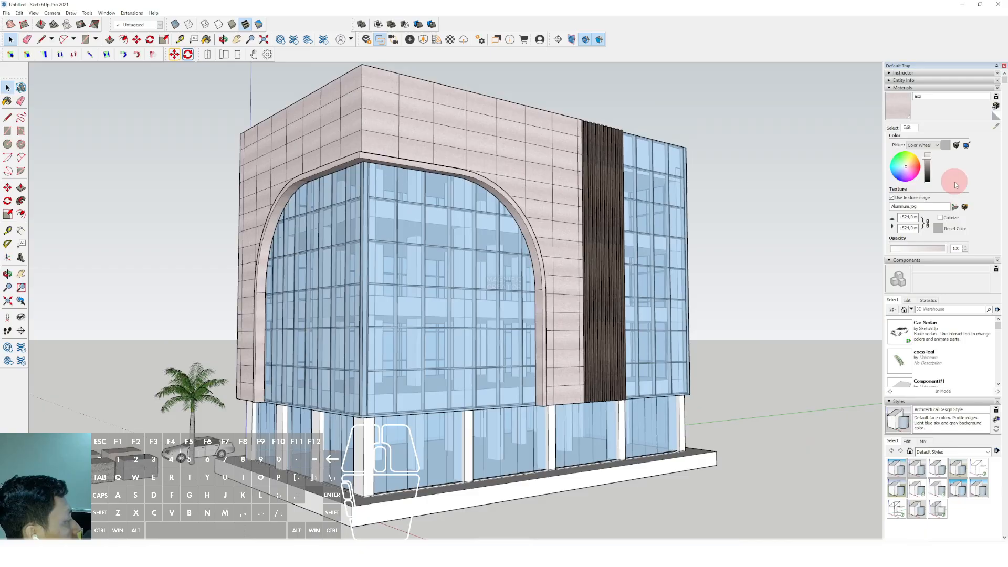
Recolour the acp material on the arched panel to a muted, darker brownish grey.
click(911, 169)
scroll(513, 218, down, 4)
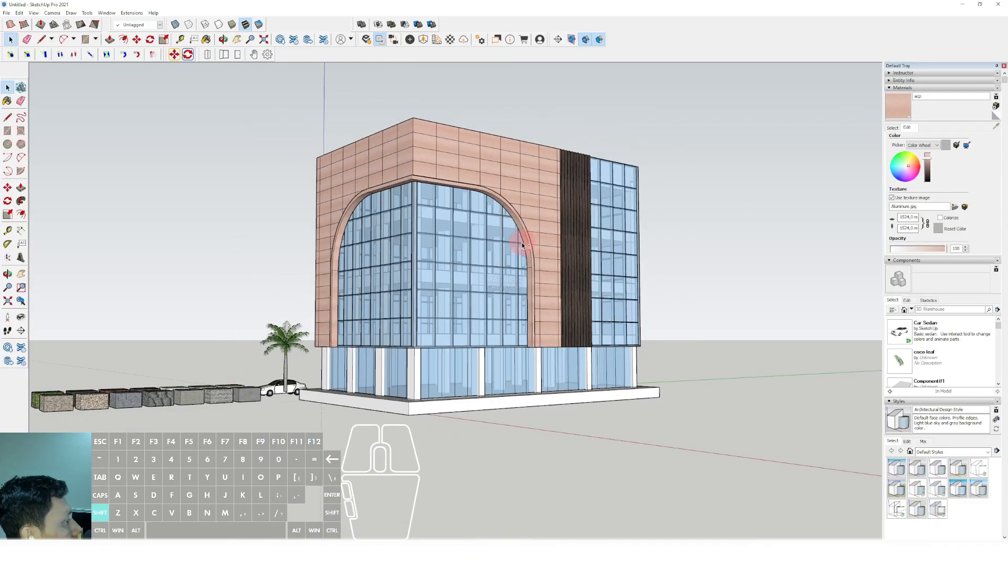
middle_drag(522, 231, 499, 246)
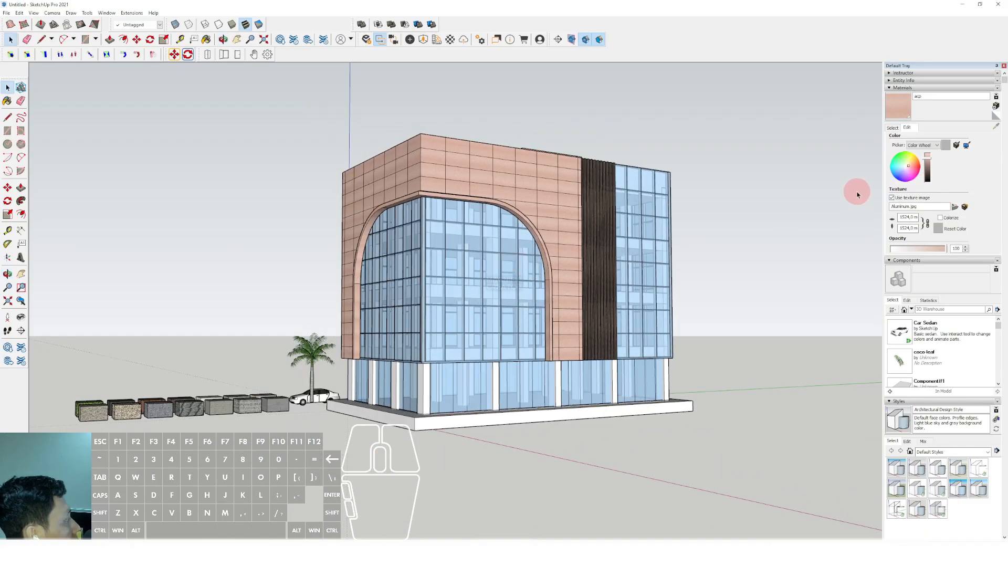
click(905, 169)
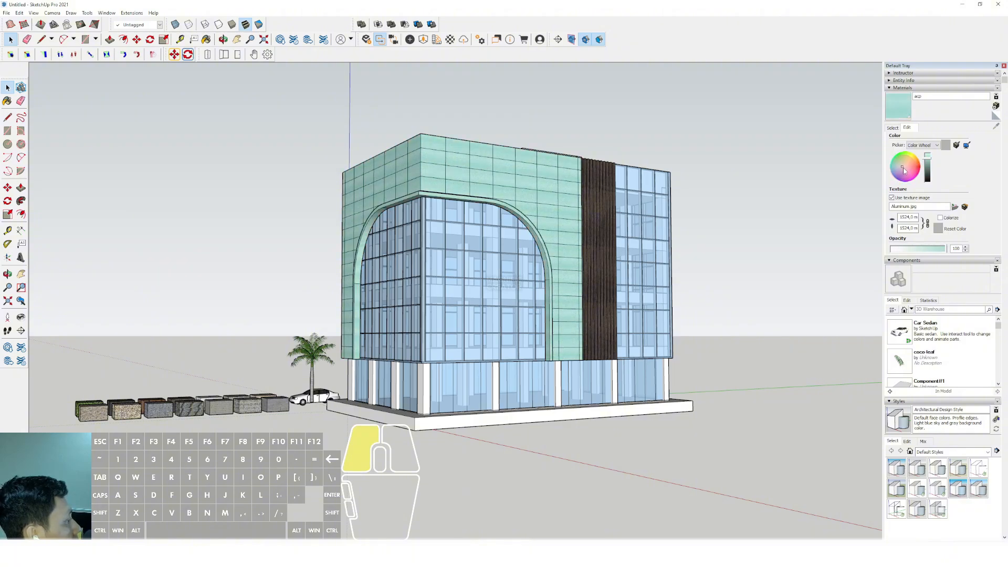
scroll(530, 252, up, 2)
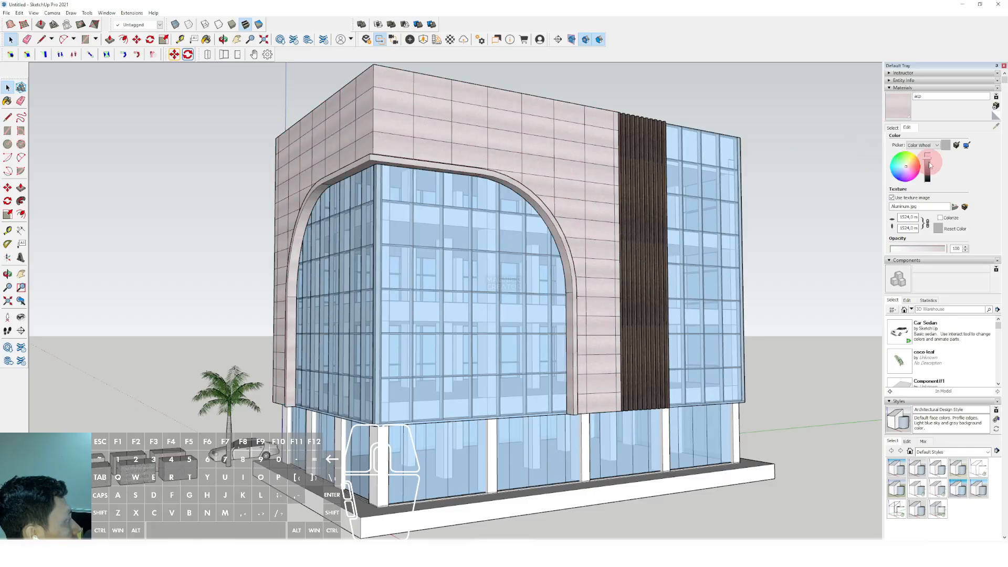
drag(930, 166, 931, 168)
scroll(554, 214, down, 3)
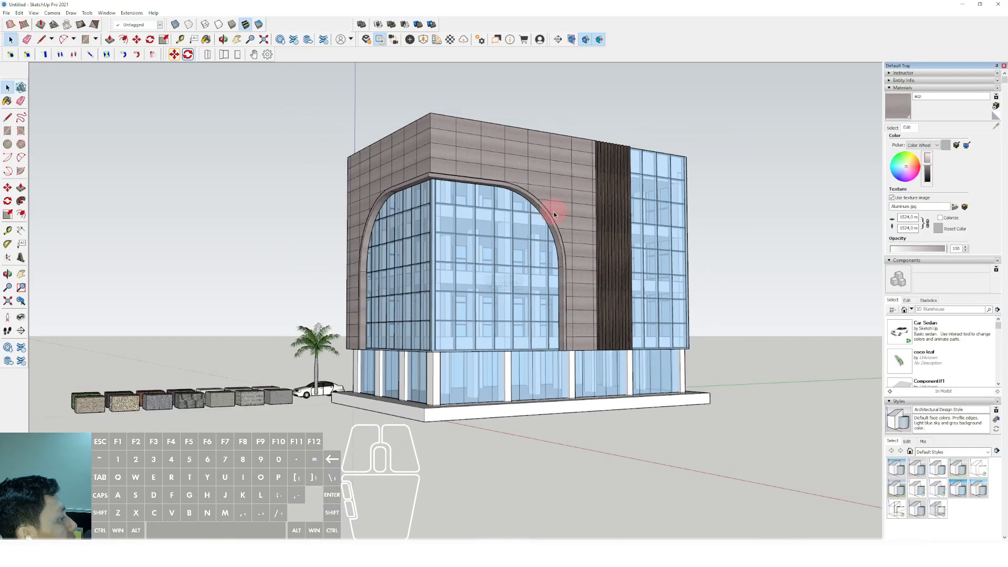
Extend the bottom of the arched panel's leg beside the wood fins down to the building base with Push/Pull.
mouse_move(562, 267)
middle_down()
mouse_move(567, 200)
mouse_move(600, 187)
mouse_move(600, 212)
mouse_move(546, 266)
mouse_move(558, 297)
mouse_move(576, 254)
mouse_move(576, 270)
middle_up()
scroll(558, 297, up, 4)
double_click(554, 285)
triple_click(549, 287)
click(548, 289)
scroll(558, 288, up, 4)
key(space)
key(p)
click(556, 289)
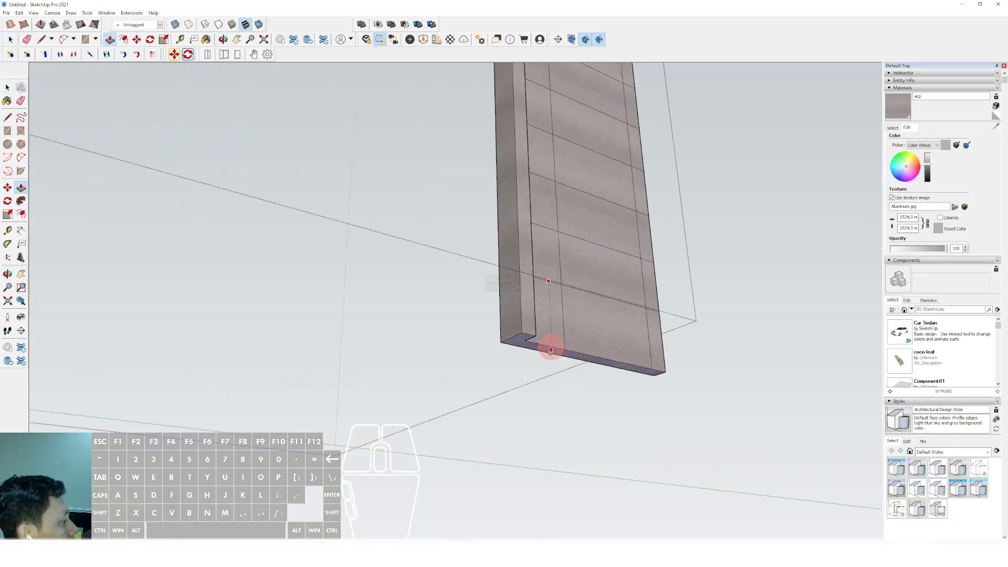
middle_drag(549, 352, 559, 457)
scroll(561, 358, down, 3)
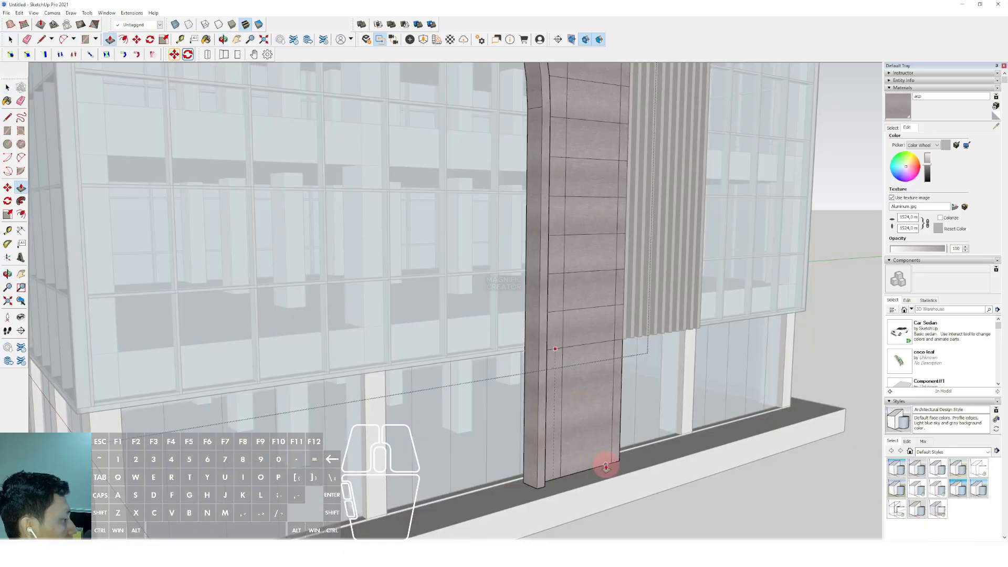
key(space)
scroll(641, 443, down, 10)
Extend the arched panel's leg on the short facade down to the building base with Push/Pull and leave the group.
scroll(450, 360, up, 6)
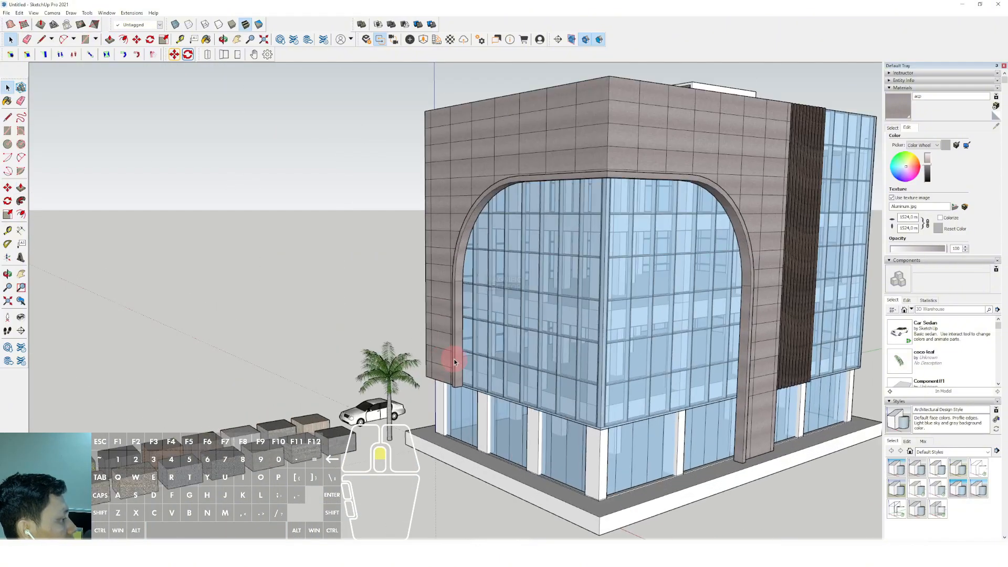
triple_click(446, 360)
scroll(420, 383, up, 2)
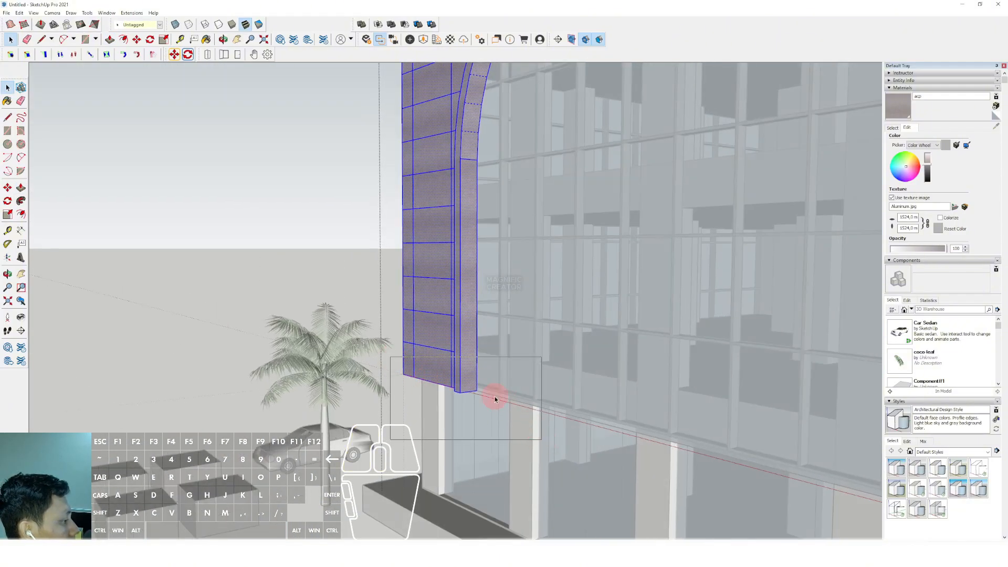
scroll(480, 393, up, 1)
key(p)
middle_drag(464, 426, 448, 275)
key(space)
scroll(464, 403, down, 5)
click(329, 243)
scroll(330, 243, down, 2)
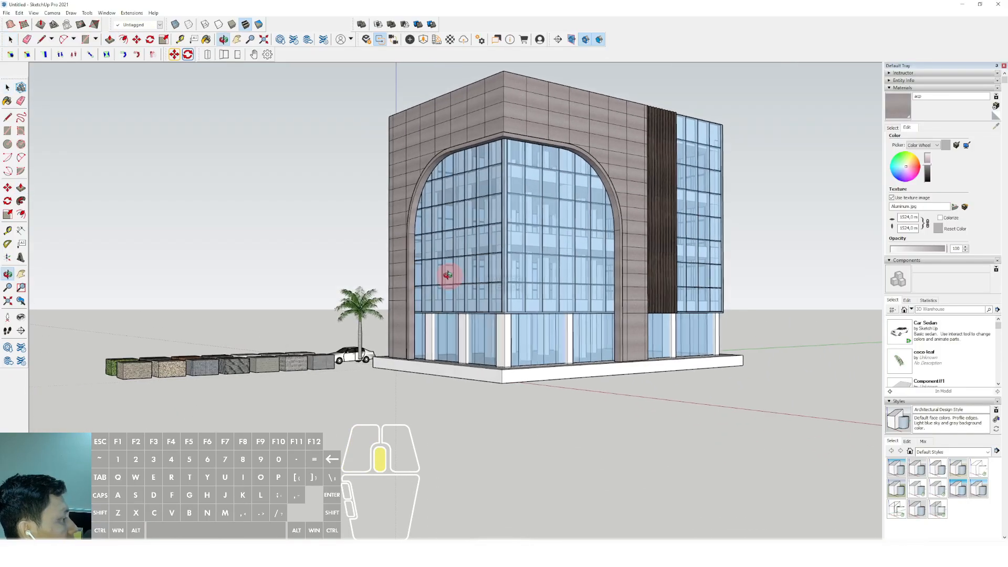
scroll(518, 259, up, 3)
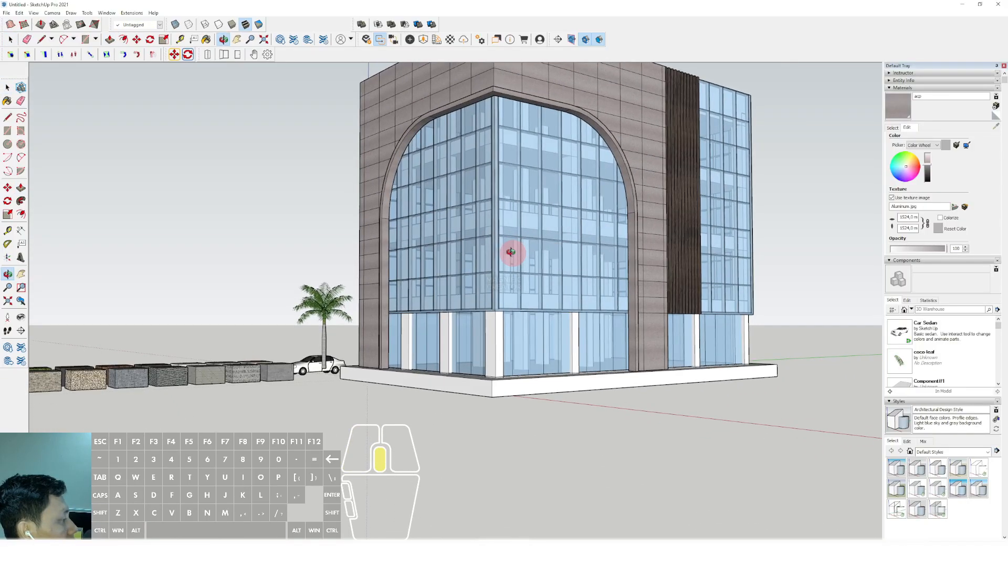
scroll(517, 254, down, 2)
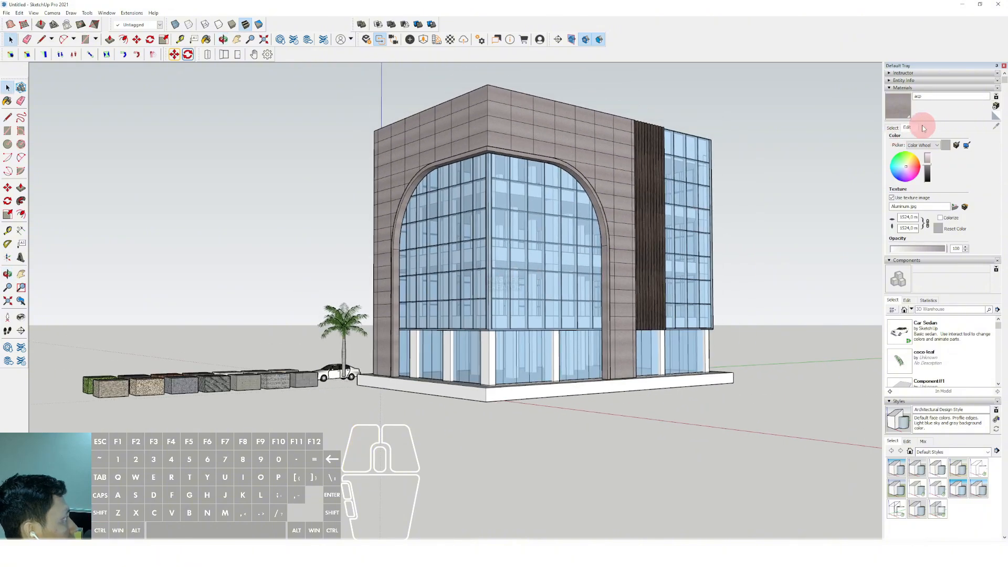
Sample the light speckled stone from the material blocks and paint the ground-floor columns with it.
click(896, 126)
click(978, 150)
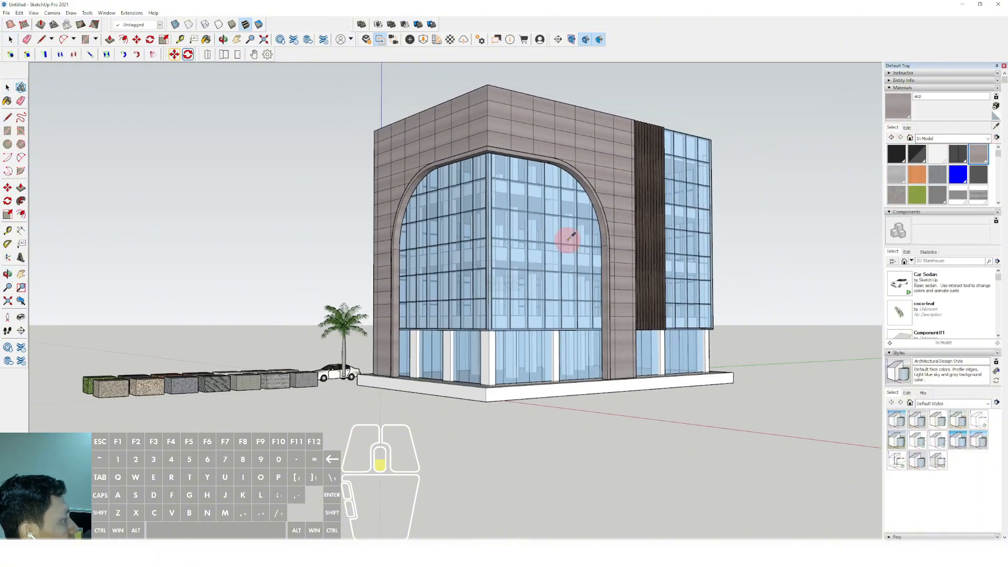
middle_drag(569, 234, 609, 242)
scroll(428, 342, up, 6)
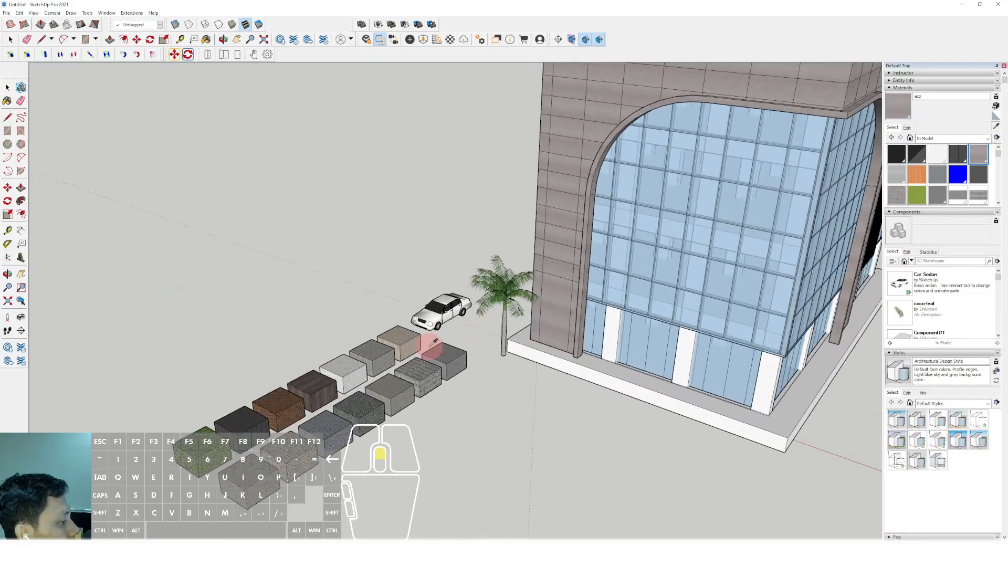
click(303, 387)
scroll(448, 315, down, 5)
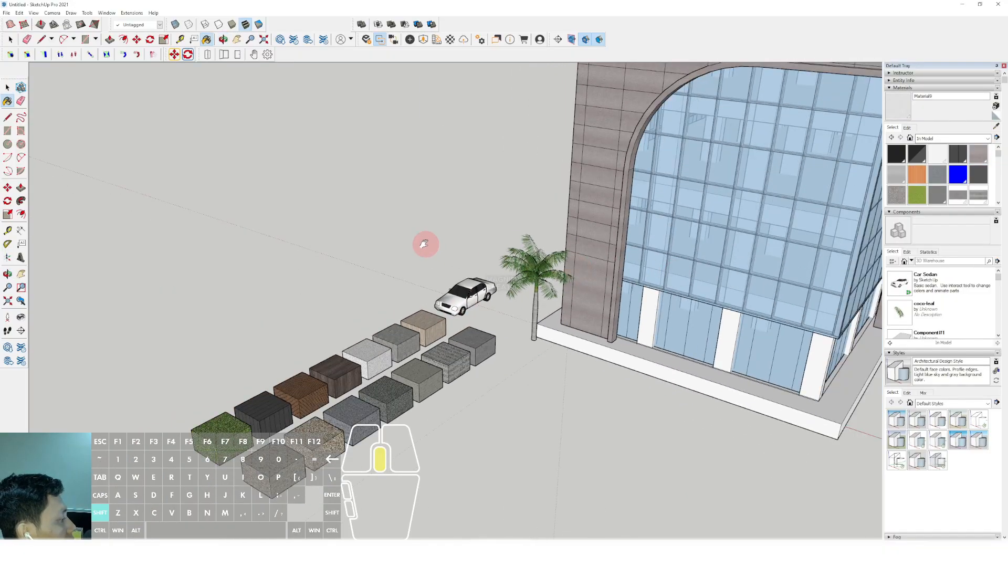
shift+middle_drag(423, 243, 263, 231)
scroll(556, 320, up, 3)
key(space)
triple_click(544, 326)
key(b)
click(540, 318)
key(space)
scroll(577, 342, down, 2)
click(657, 380)
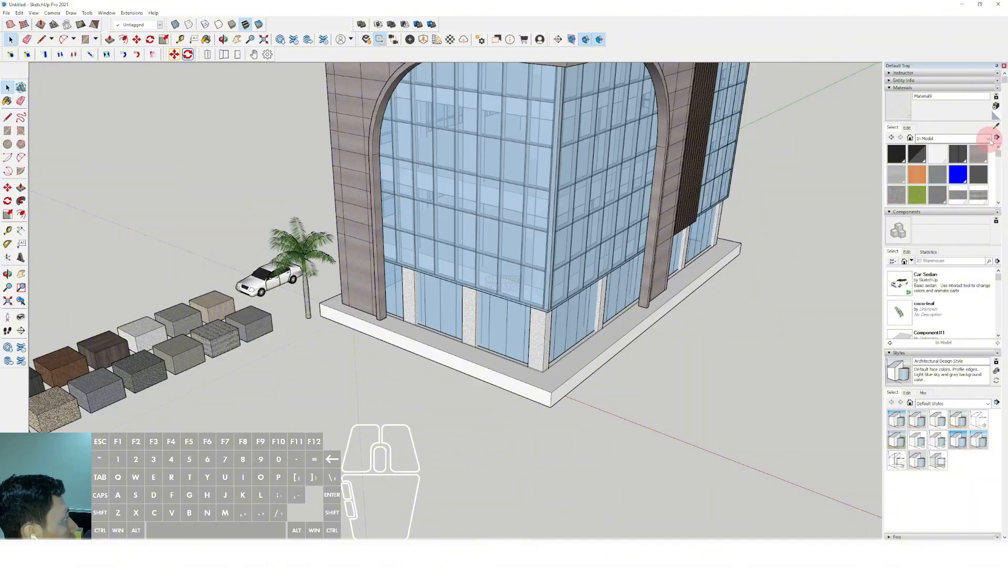
Sample the dark grey tile from the material blocks and paint the top and side faces of the building base with it.
scroll(275, 315, up, 8)
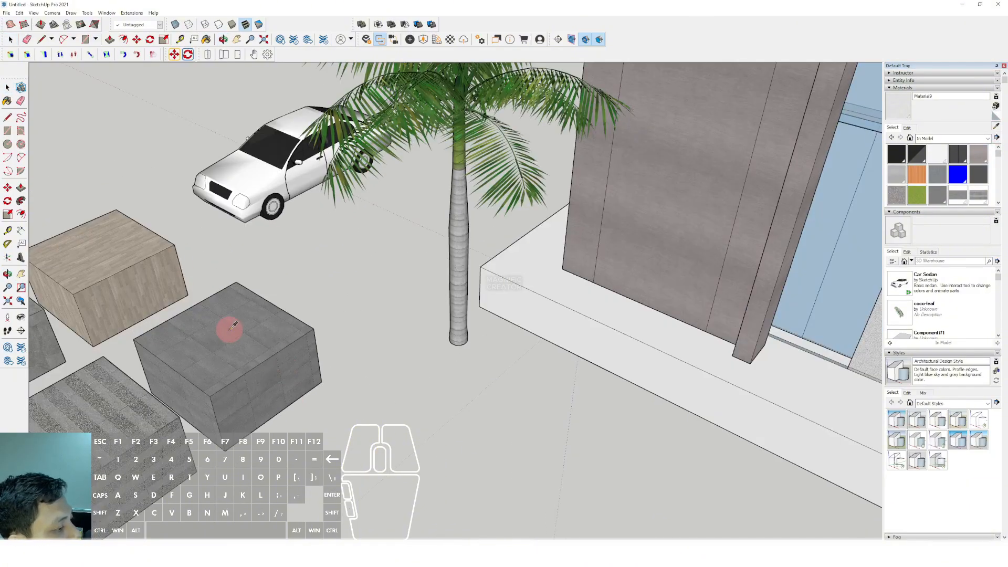
scroll(230, 329, down, 2)
mouse_move(445, 317)
shift+middle_down()
mouse_move(314, 278)
mouse_move(225, 276)
shift+middle_up()
key(space)
double_click(431, 356)
double_click(441, 380)
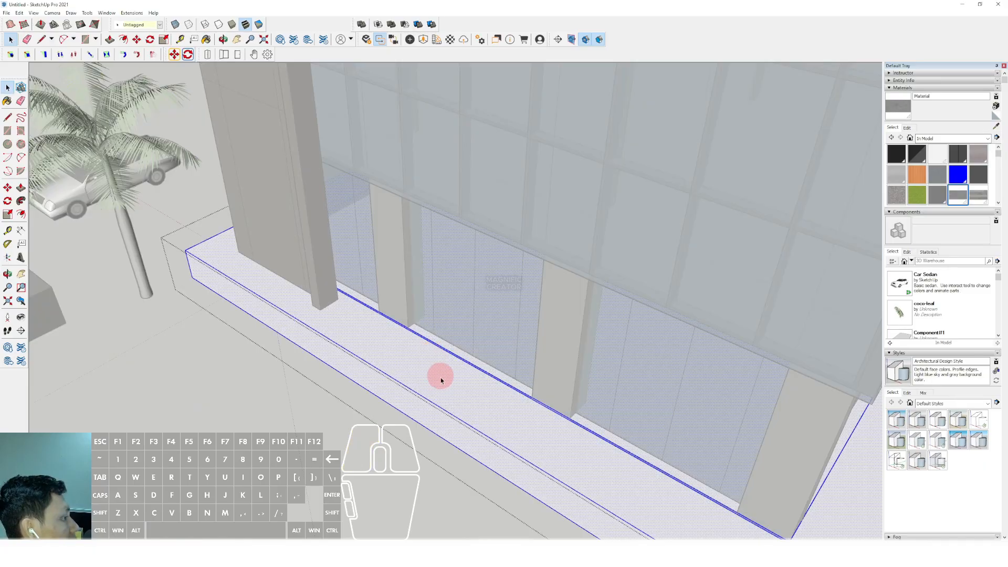
key(b)
click(409, 345)
scroll(414, 357, down, 5)
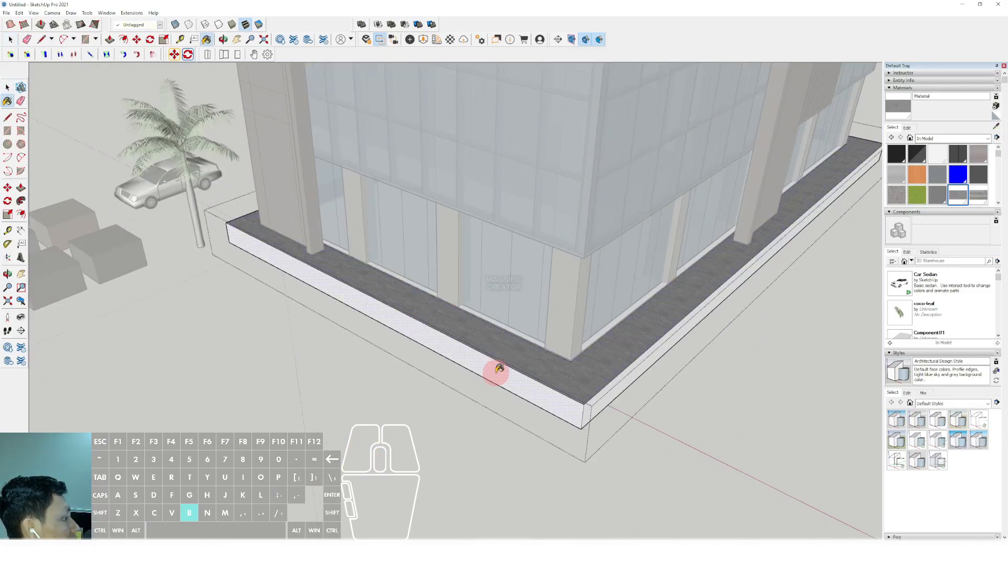
click(603, 390)
scroll(603, 390, down, 3)
middle_drag(646, 418, 490, 286)
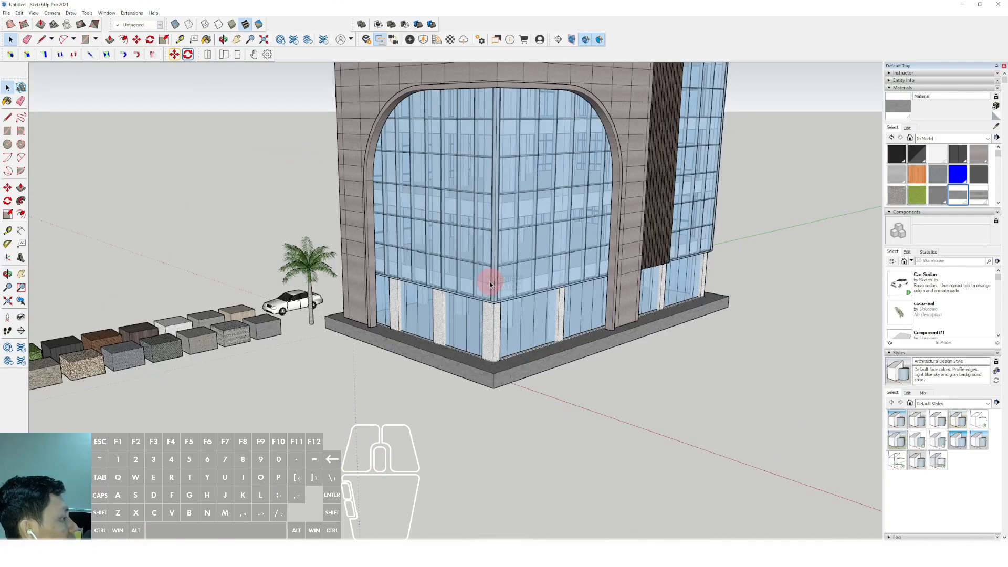
Draw a thin rectangle along the upper edge of the base's long side, from the front corner to past the arched panel's leg.
scroll(566, 313, up, 4)
middle_drag(566, 313, 470, 369)
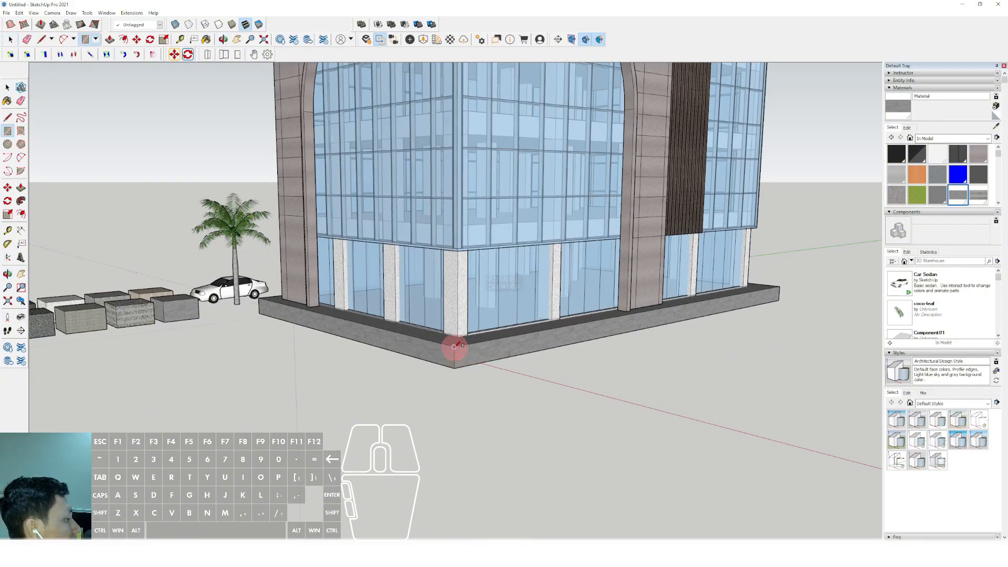
click(454, 346)
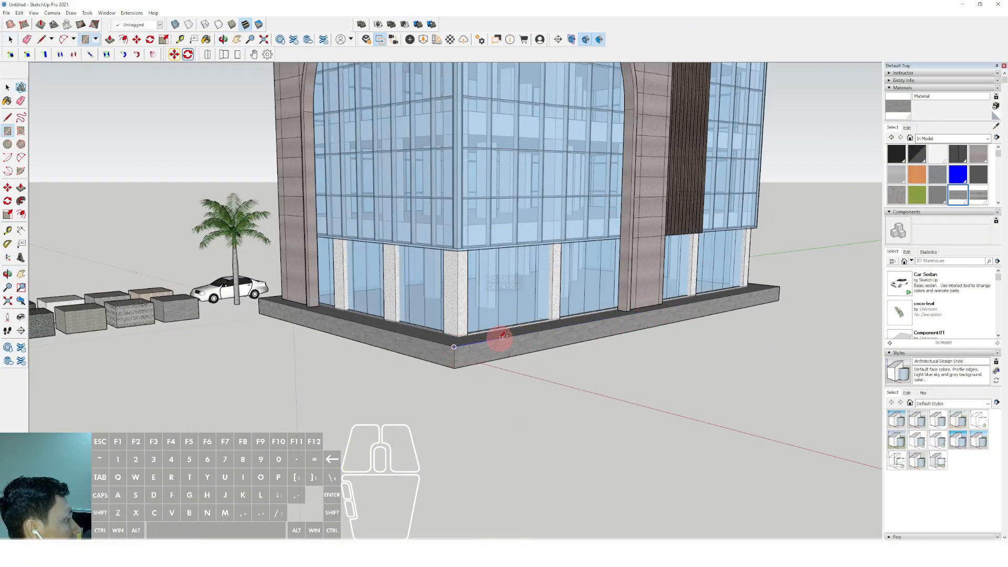
scroll(675, 315, up, 6)
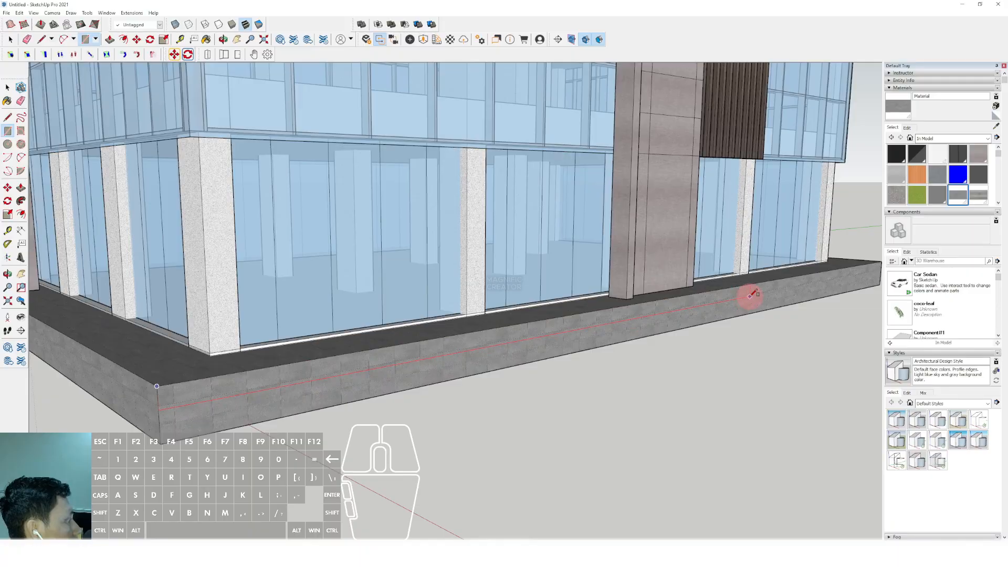
scroll(750, 296, up, 2)
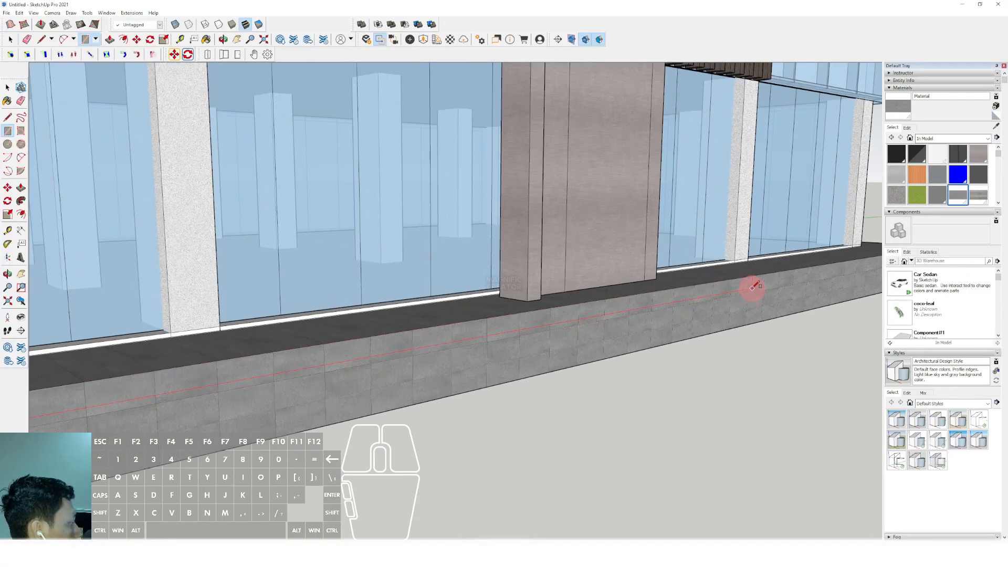
scroll(753, 284, up, 2)
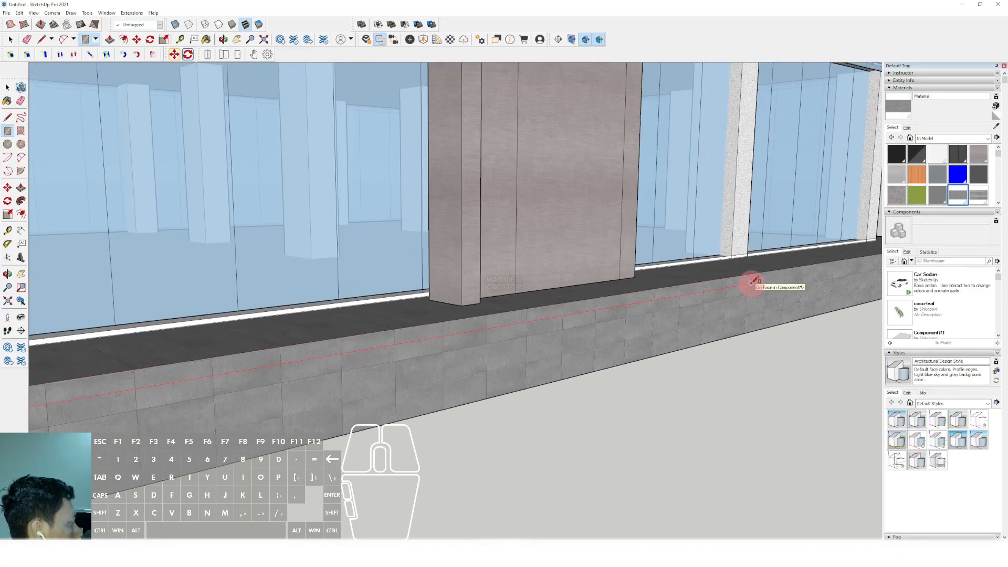
click(753, 282)
Pull the thin strip outward from the base with Push/Pull to form a stair tread.
scroll(749, 283, down, 4)
key(p)
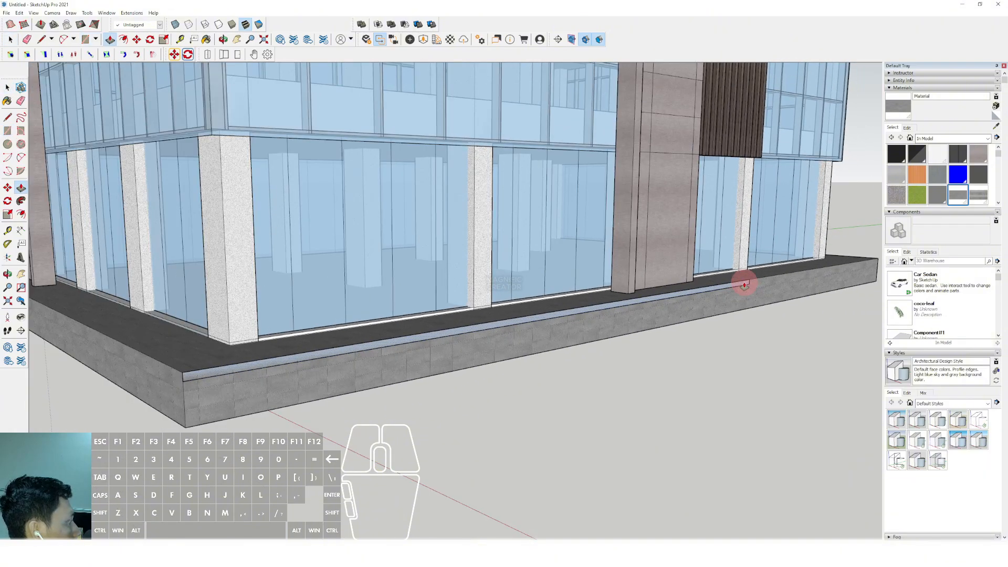
click(744, 285)
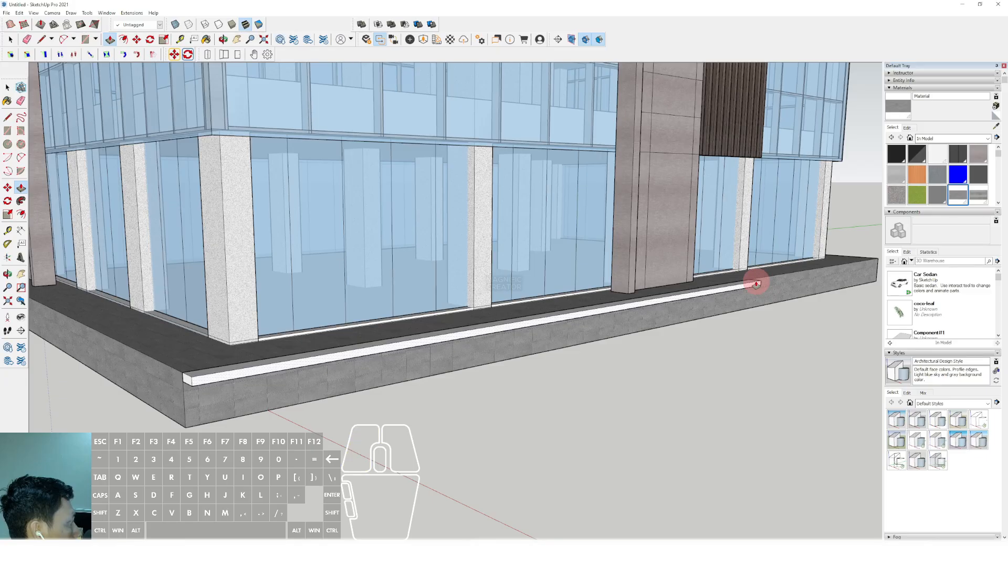
click(756, 284)
key(space)
Continue the tread around the front corner and along the base's short side to make an L-shaped step.
scroll(754, 286, down, 3)
middle_drag(754, 286, 718, 355)
middle_drag(459, 387, 554, 319)
scroll(540, 341, up, 6)
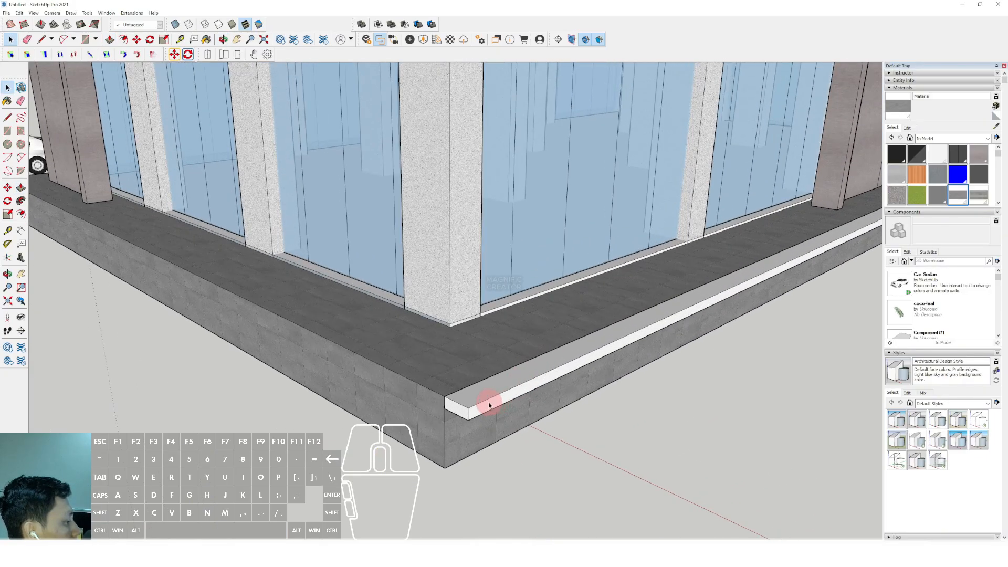
scroll(490, 405, up, 3)
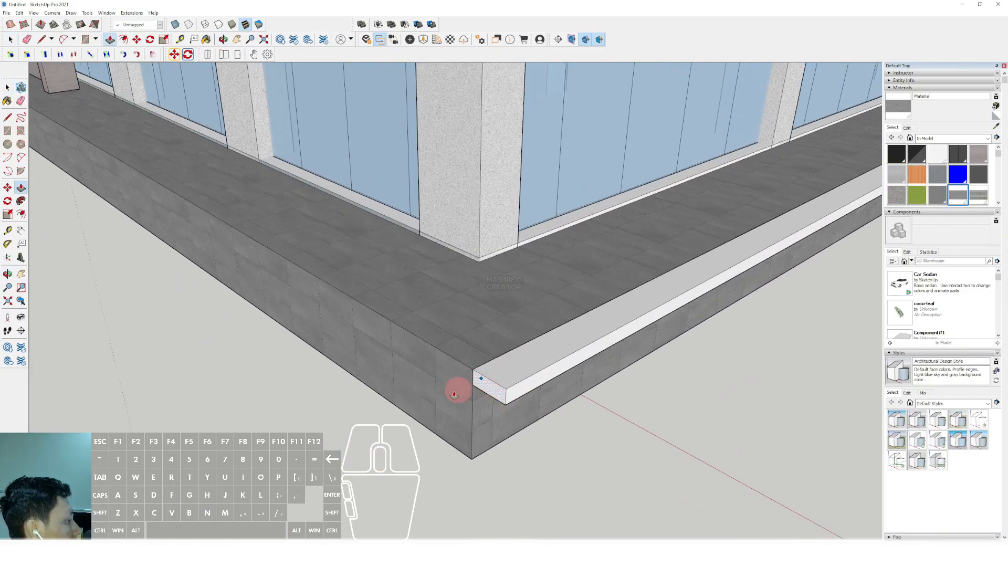
middle_drag(444, 396, 718, 311)
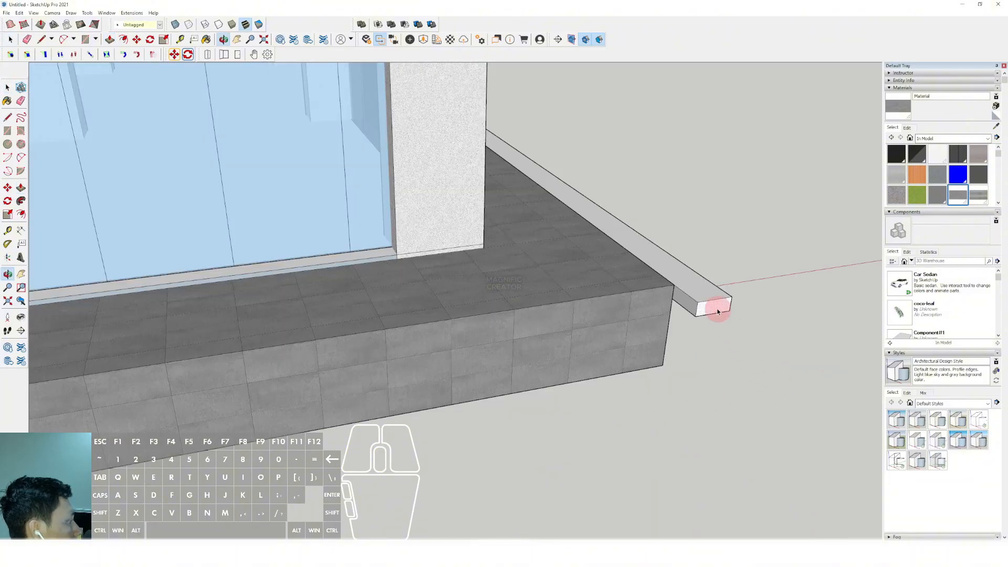
key(r)
scroll(670, 300, up, 2)
key(space)
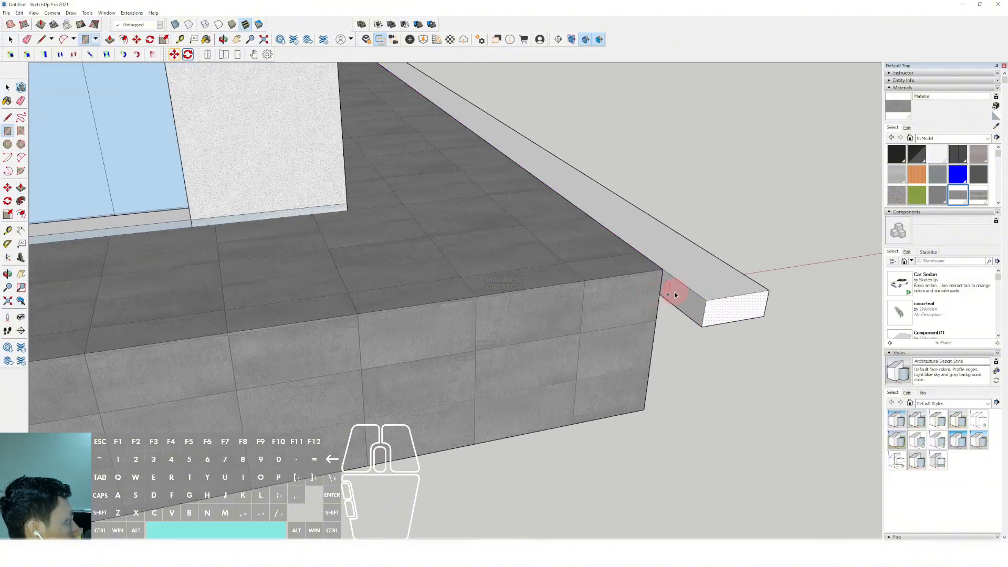
middle_drag(616, 304, 448, 300)
scroll(313, 279, down, 3)
click(222, 258)
key(space)
Select the L-shaped tread and copy it down and outward, from its inner top corner to its outer bottom corner.
scroll(591, 326, up, 2)
click(591, 326)
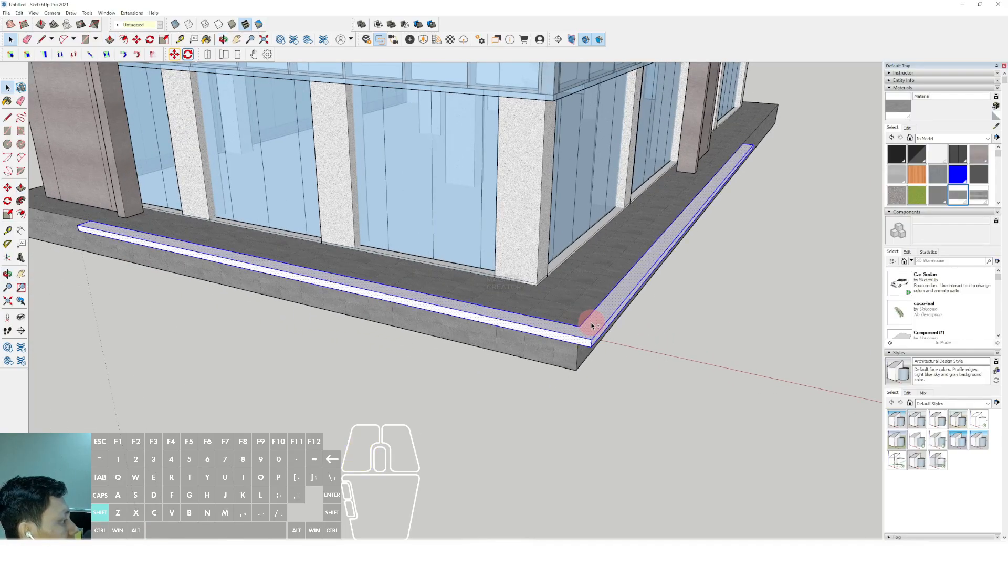
scroll(513, 322, up, 5)
key(m)
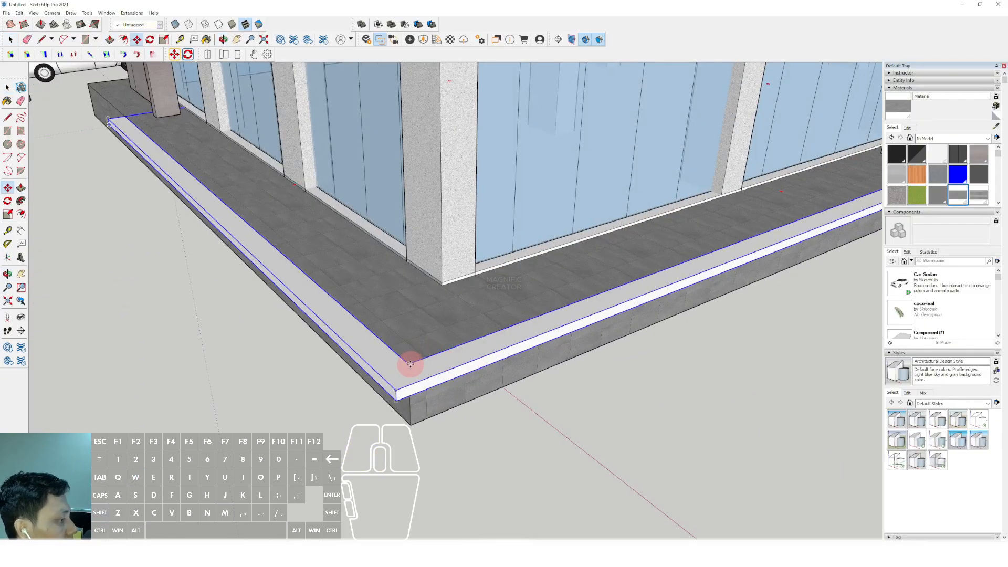
click(408, 363)
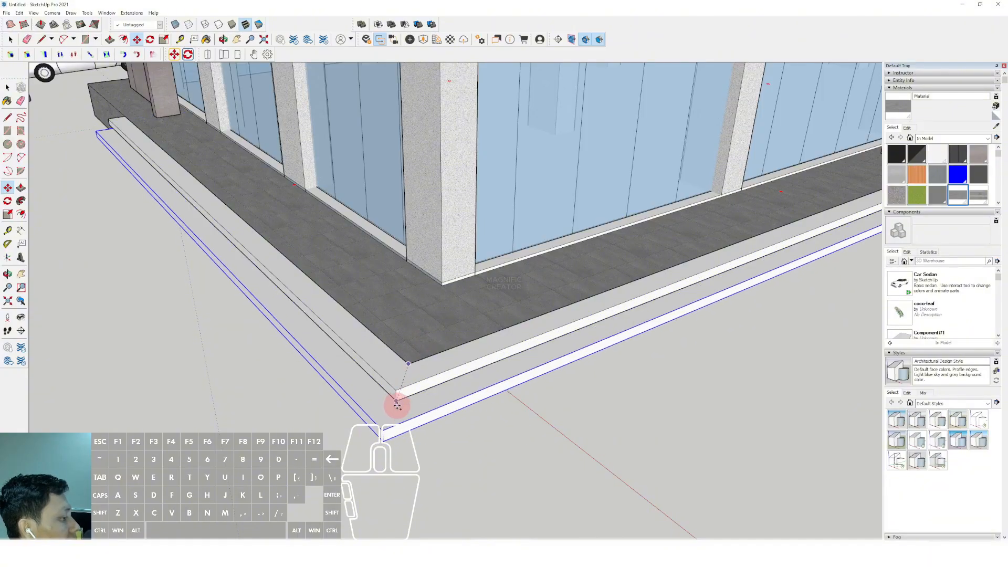
click(397, 402)
key(ctrl)
click(397, 400)
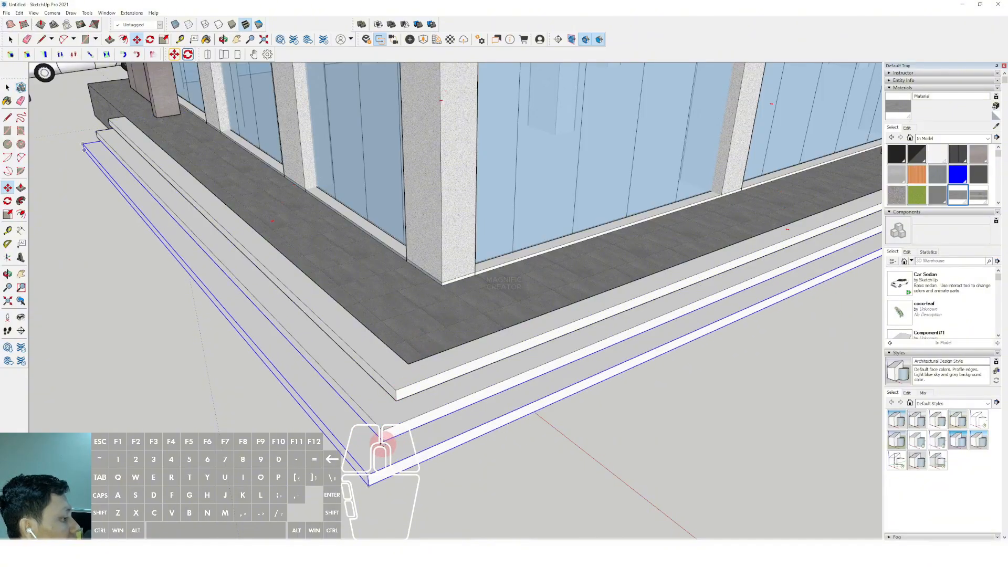
Keep copying the tread down and outward corner to corner until the flight of stairs around the base is complete.
click(382, 444)
shift+middle_drag(382, 443, 470, 206)
click(463, 232)
key(ctrl)
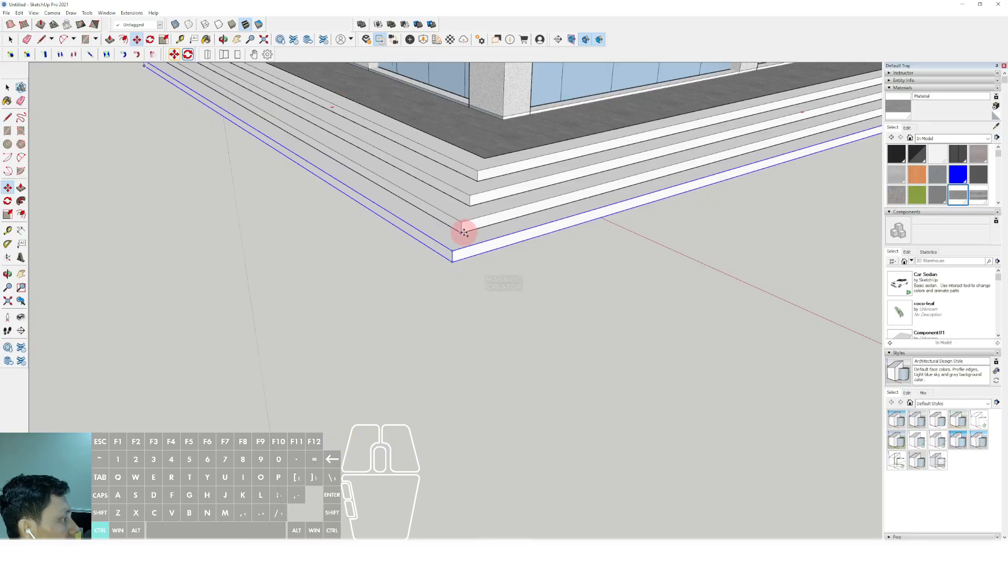
scroll(452, 252, down, 2)
middle_drag(450, 254, 441, 230)
scroll(426, 263, up, 5)
key(ctrl)
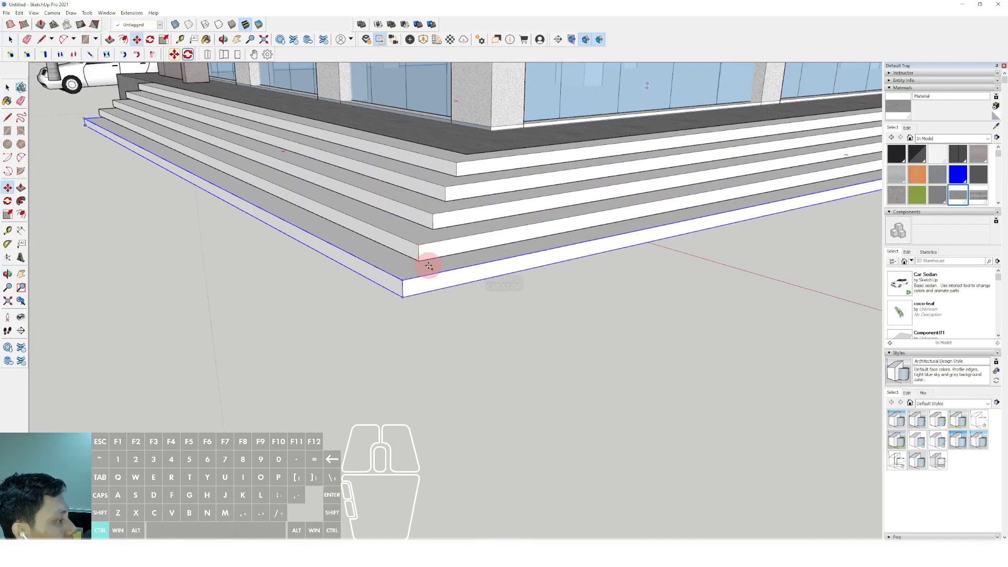
click(403, 296)
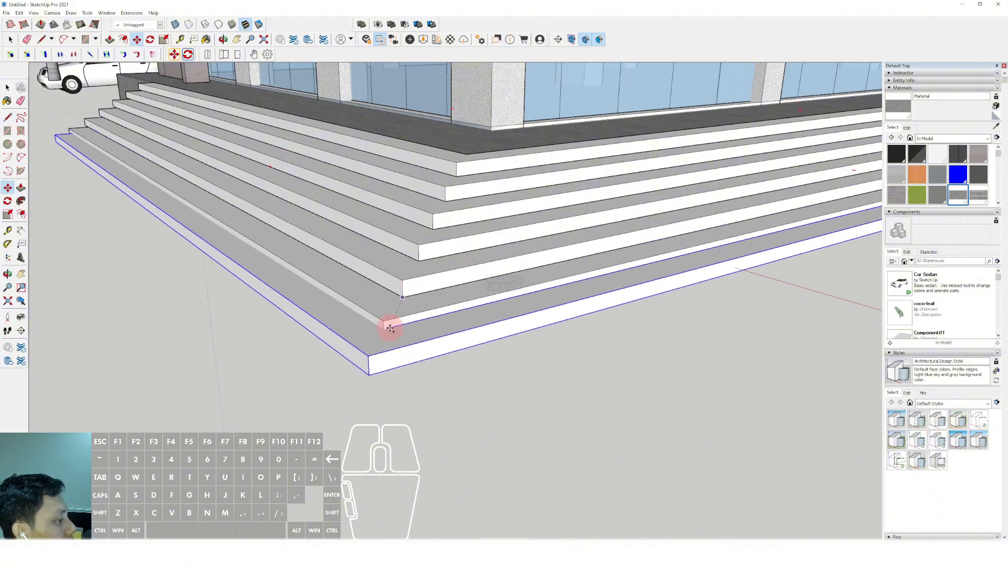
click(384, 338)
key(space)
middle_drag(434, 270, 475, 311)
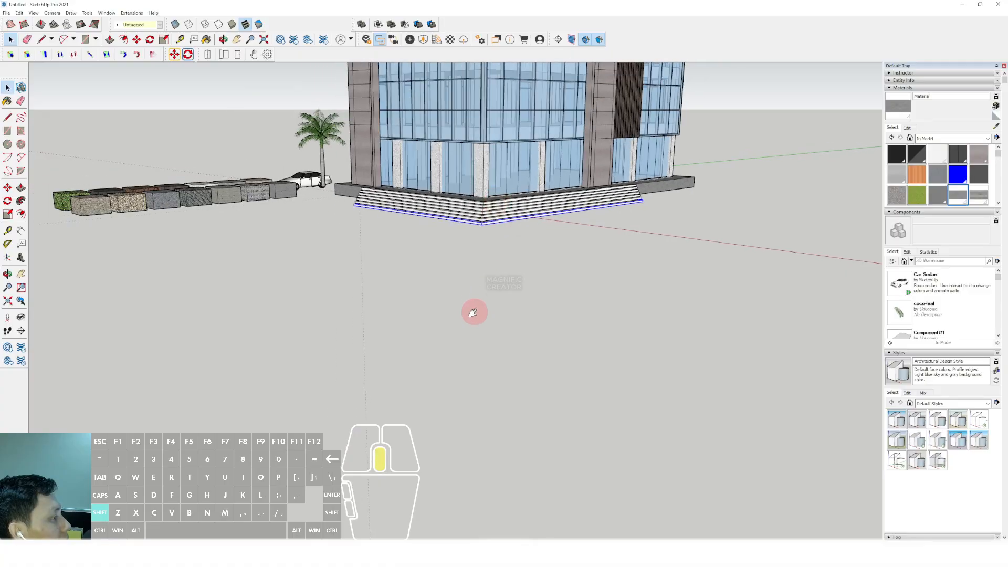
Paint all the stair treads with Blacktop Old 02 from the Asphalt and Concrete materials and clear the selection.
scroll(440, 317, up, 4)
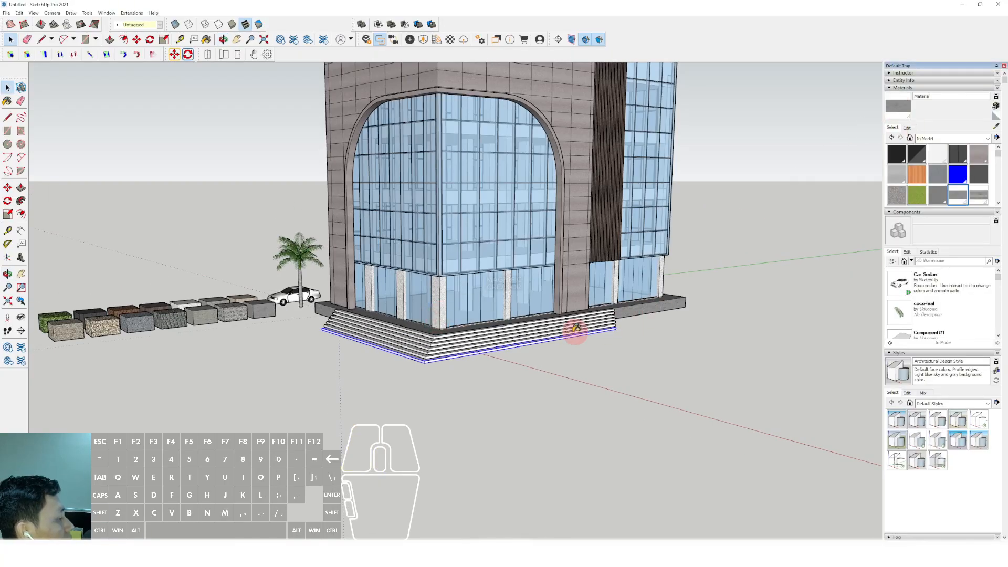
scroll(572, 312, up, 3)
click(987, 138)
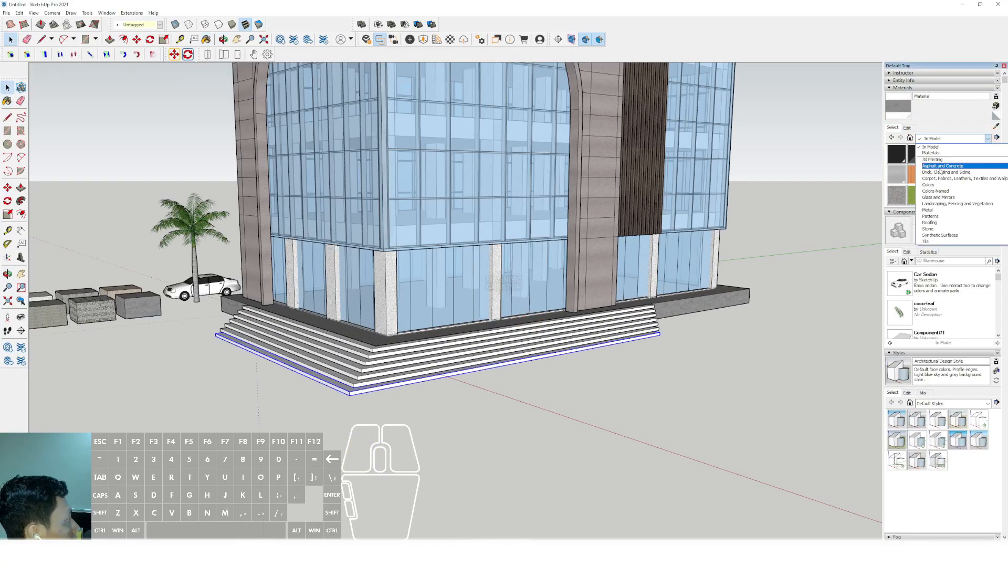
click(939, 166)
click(948, 166)
scroll(665, 356, up, 5)
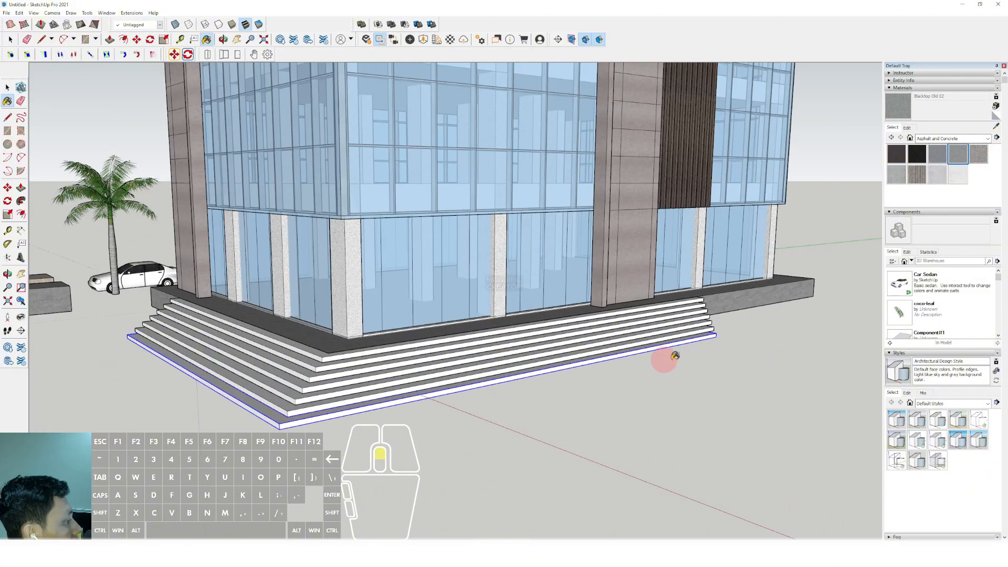
click(731, 320)
click(729, 315)
click(726, 307)
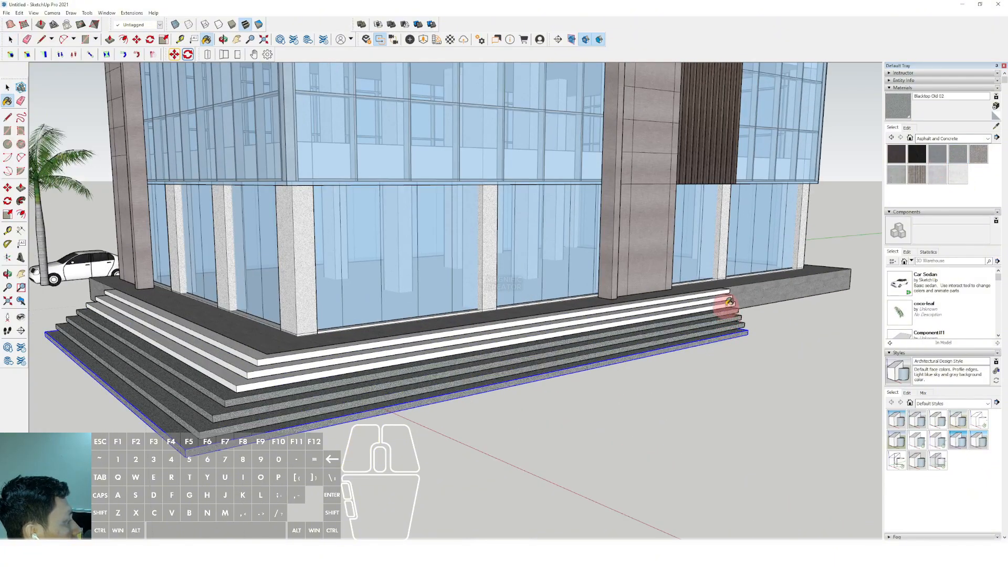
click(724, 300)
click(723, 294)
click(722, 288)
key(space)
scroll(482, 312, down, 5)
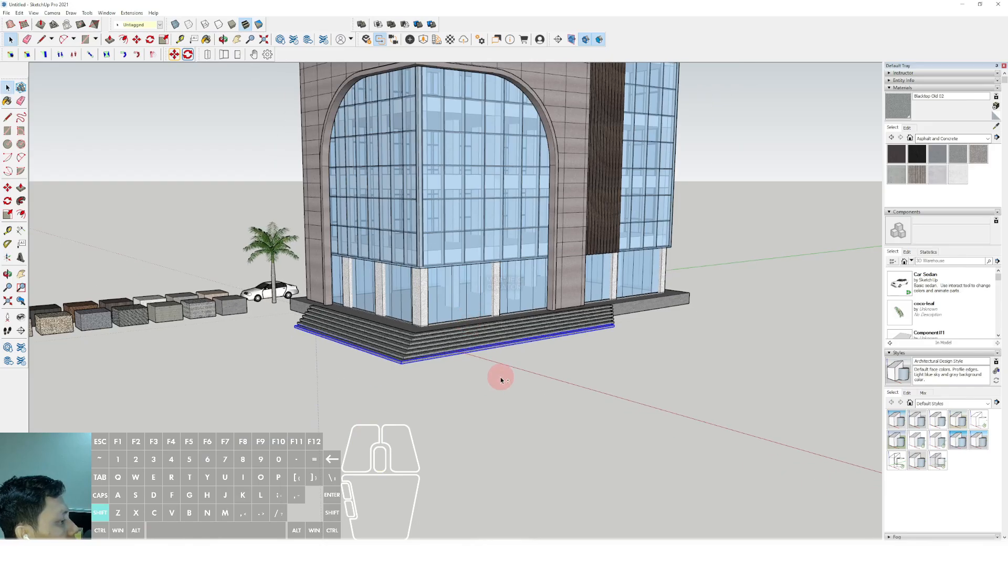
click(499, 377)
Draw a rectangle over the base's long side from its far bottom corner to the end of the stairs.
scroll(457, 257, down, 1)
mouse_move(458, 273)
middle_down()
mouse_move(462, 256)
mouse_move(477, 288)
mouse_move(443, 354)
mouse_move(504, 346)
mouse_move(513, 318)
mouse_move(348, 372)
middle_up()
scroll(462, 256, up, 3)
scroll(362, 299, up, 3)
middle_drag(362, 299, 592, 407)
key(r)
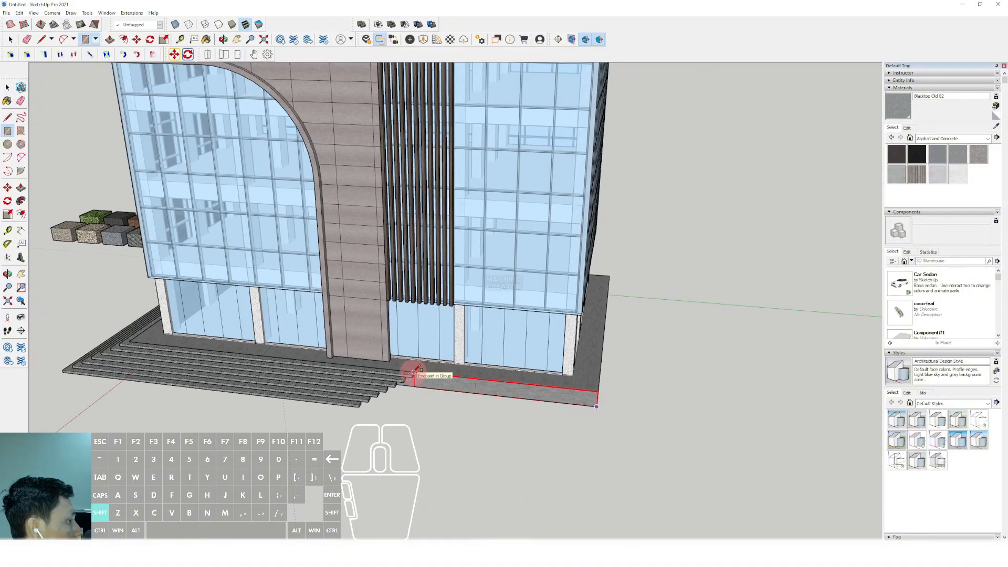
click(359, 404)
Pull the rectangle beside the stairs outward into a solid block reaching the front of the lowest tread.
key(space)
click(423, 382)
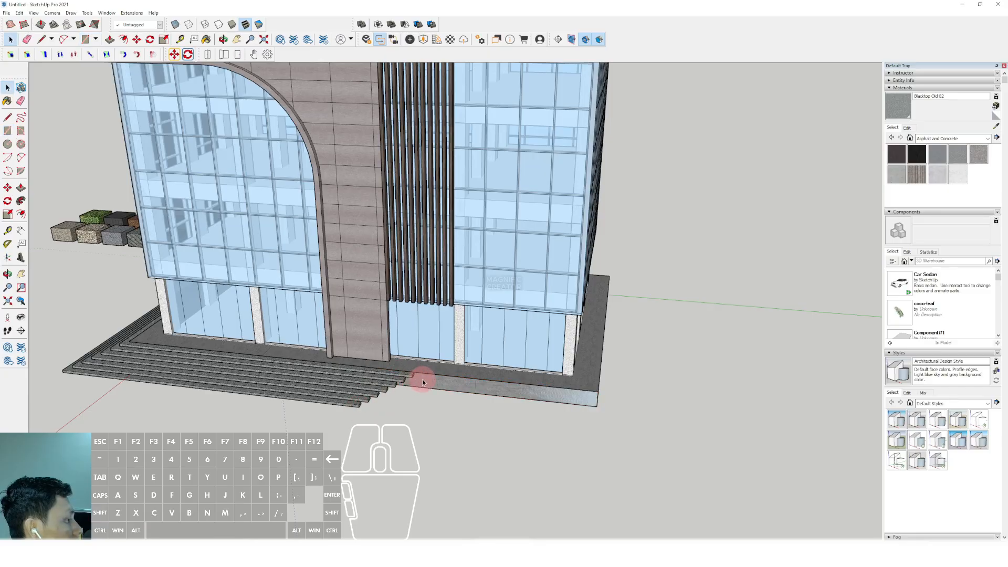
click(428, 375)
middle_drag(336, 408, 559, 314)
Move the block's outer top edge straight down to its bottom edge to form a sloped bank.
key(space)
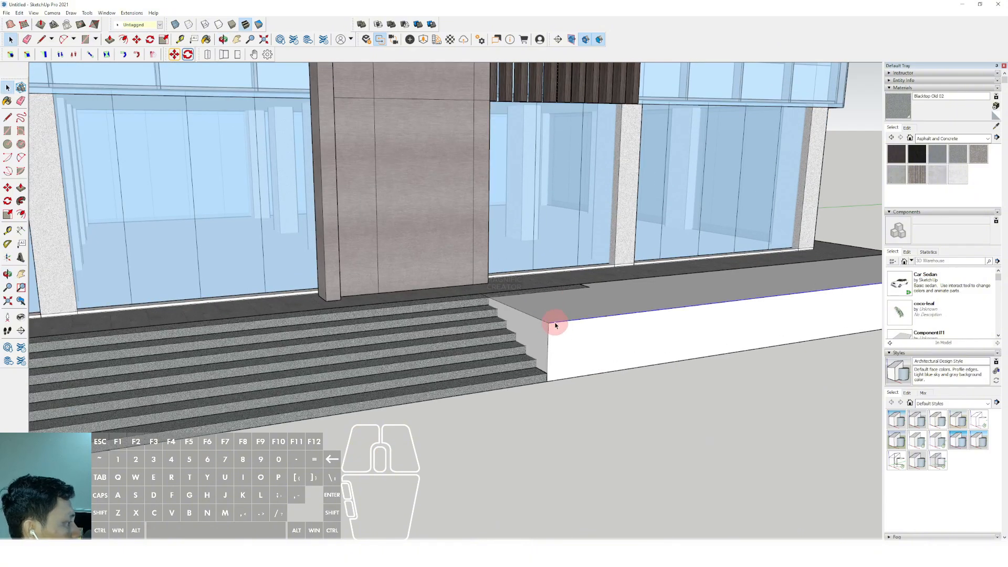
key(m)
click(548, 326)
click(547, 379)
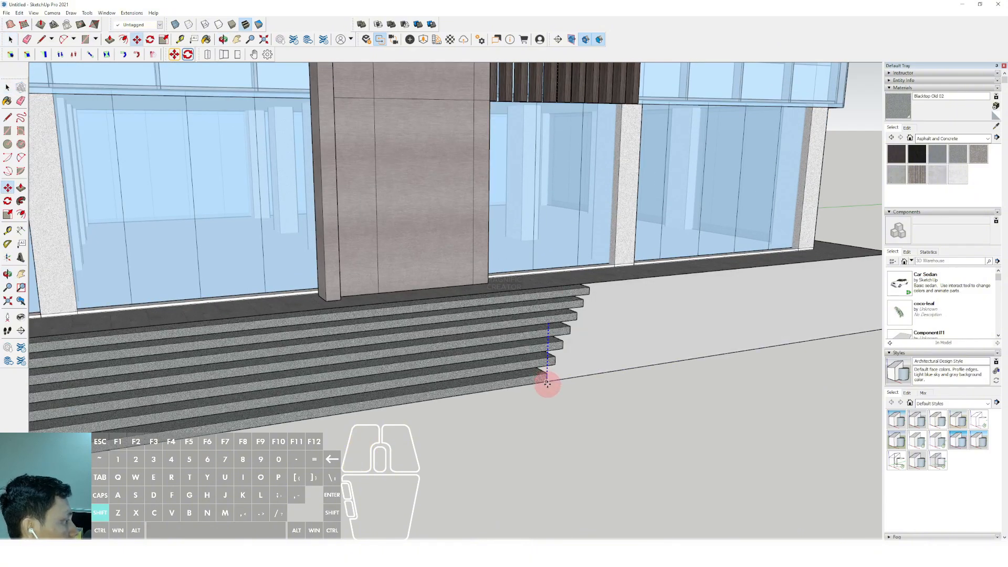
key(space)
scroll(549, 374, down, 2)
Select the sloped bank, sample the grass from the material blocks and paint the bank with it.
click(620, 344)
scroll(612, 343, down, 3)
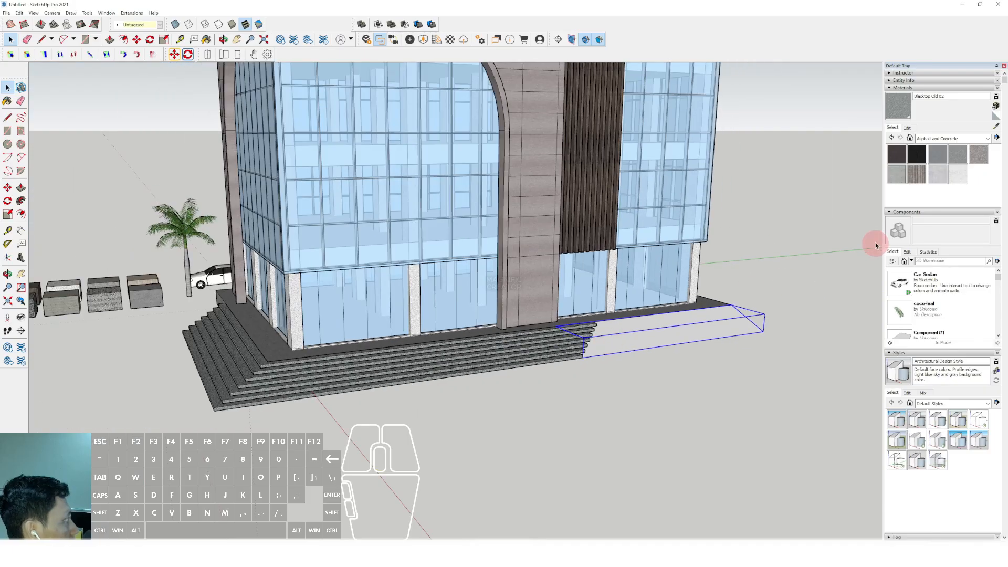
scroll(423, 316, down, 2)
shift+middle_drag(653, 378, 814, 464)
click(996, 126)
middle_drag(555, 315, 344, 373)
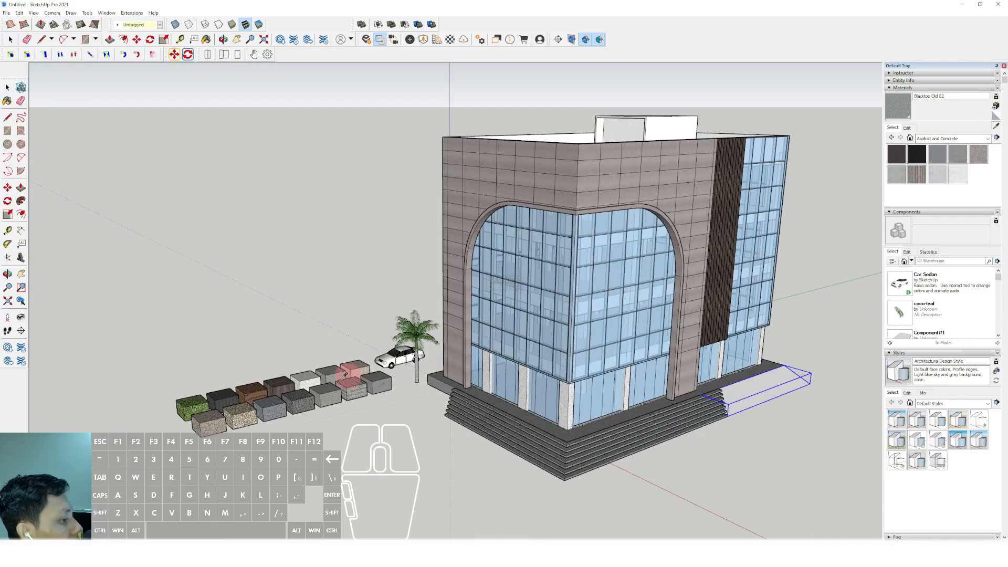
click(199, 395)
click(756, 394)
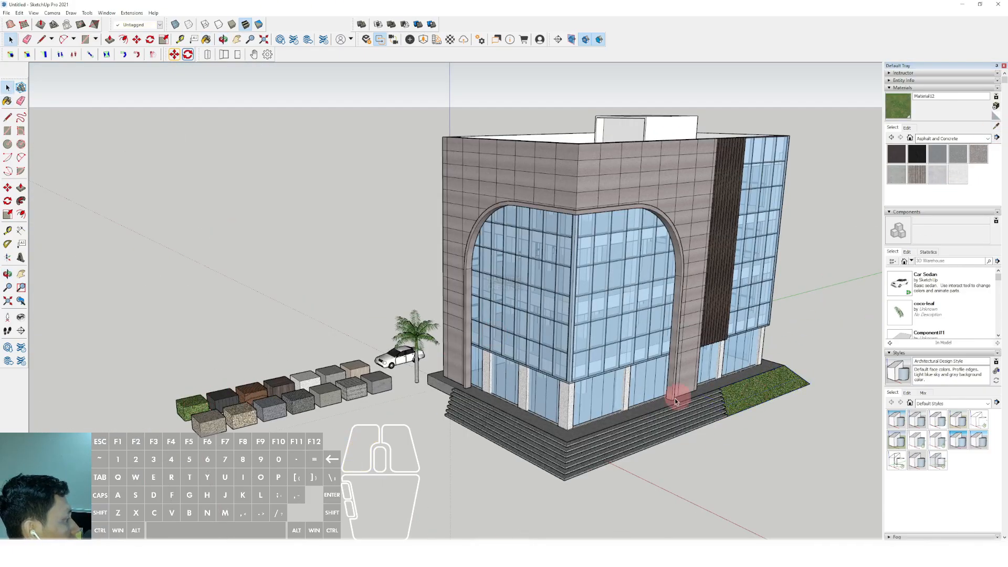
Draw a rectangle over the base's short side, from its outer corner by the palm to the front of the stairs.
scroll(579, 402, up, 3)
middle_drag(580, 403, 455, 344)
scroll(416, 336, up, 5)
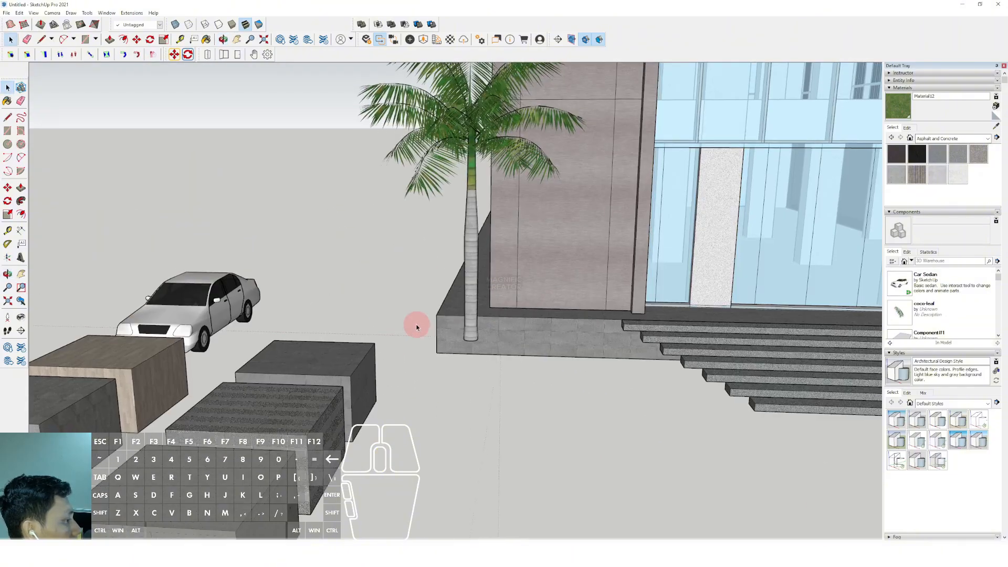
key(r)
shift+middle_drag(518, 338, 390, 305)
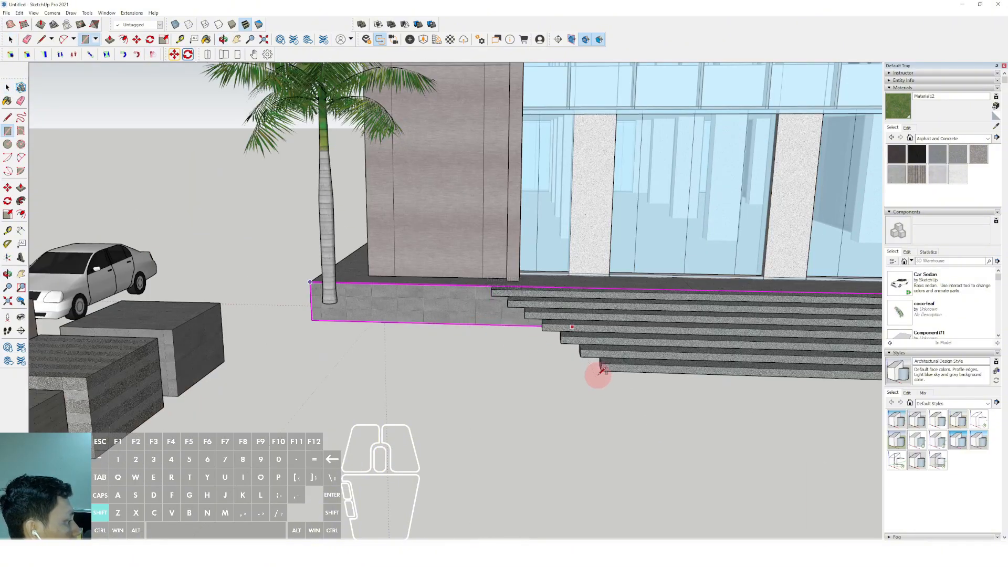
click(602, 368)
key(space)
Pull the rectangle out to the front of the lowest tread and drop the block's outer top edge to the ground, forming a slope.
key(v)
middle_drag(619, 379, 461, 263)
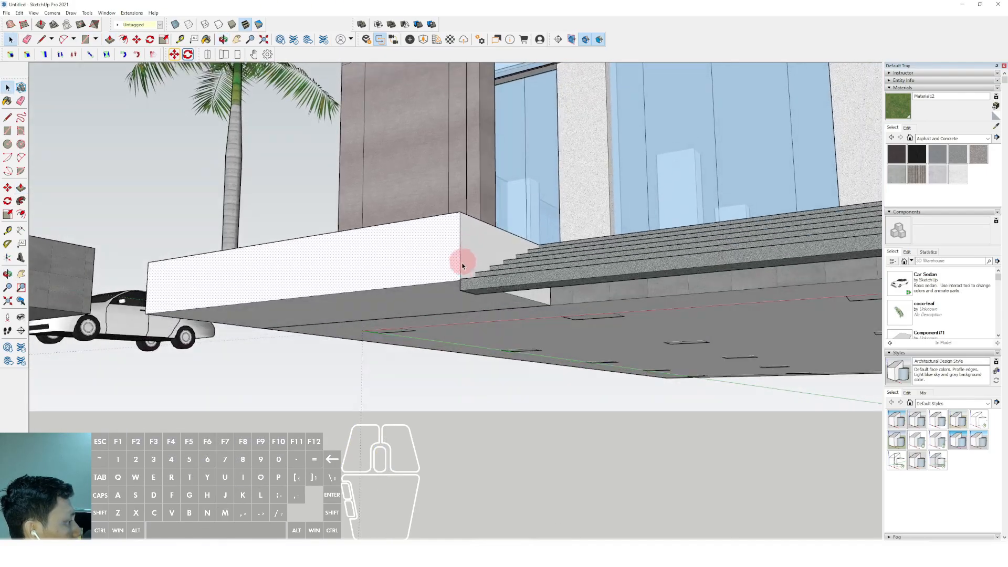
key(v)
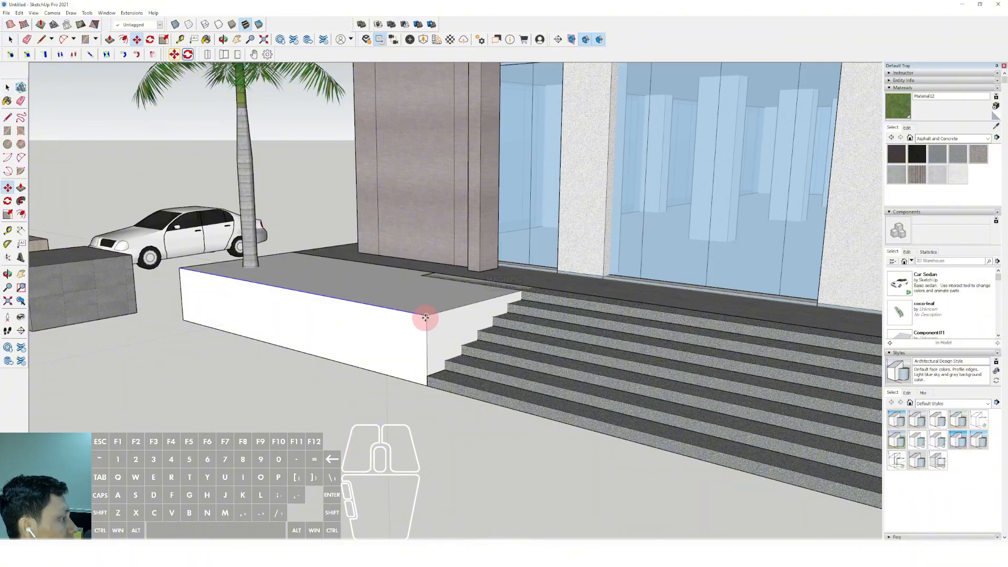
click(428, 383)
key(space)
Select the new sloped bank's face and paint it with the grass material.
click(393, 342)
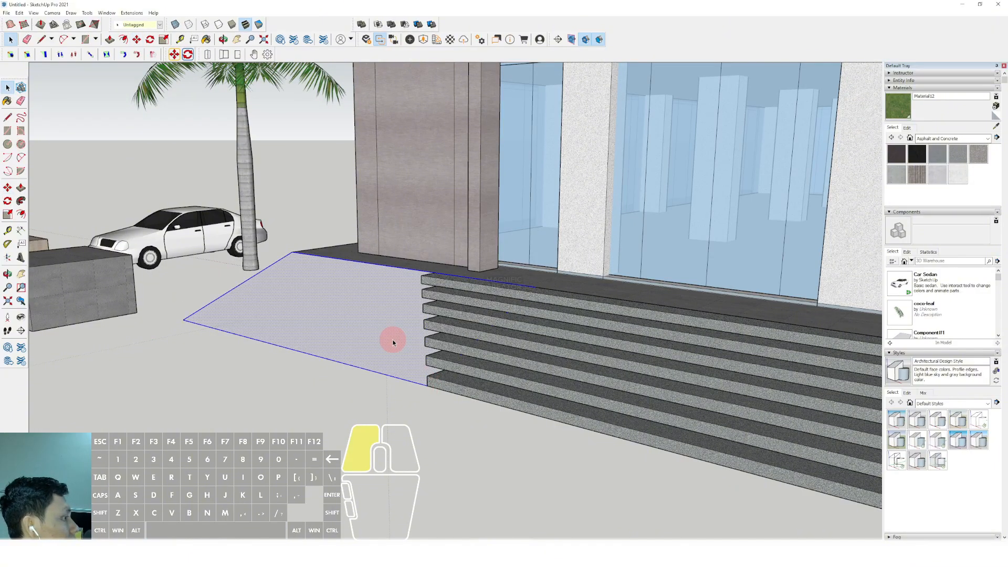
click(292, 315)
key(space)
Select the palm tree and move it so its trunk stands on the short side's grass bank.
scroll(252, 267, down, 1)
click(253, 255)
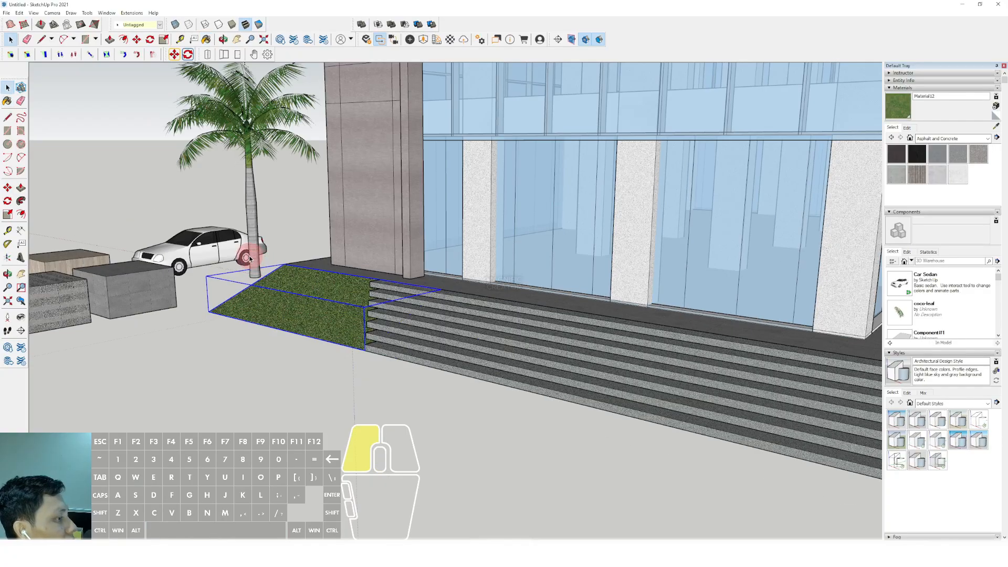
scroll(262, 278, up, 3)
key(m)
click(363, 346)
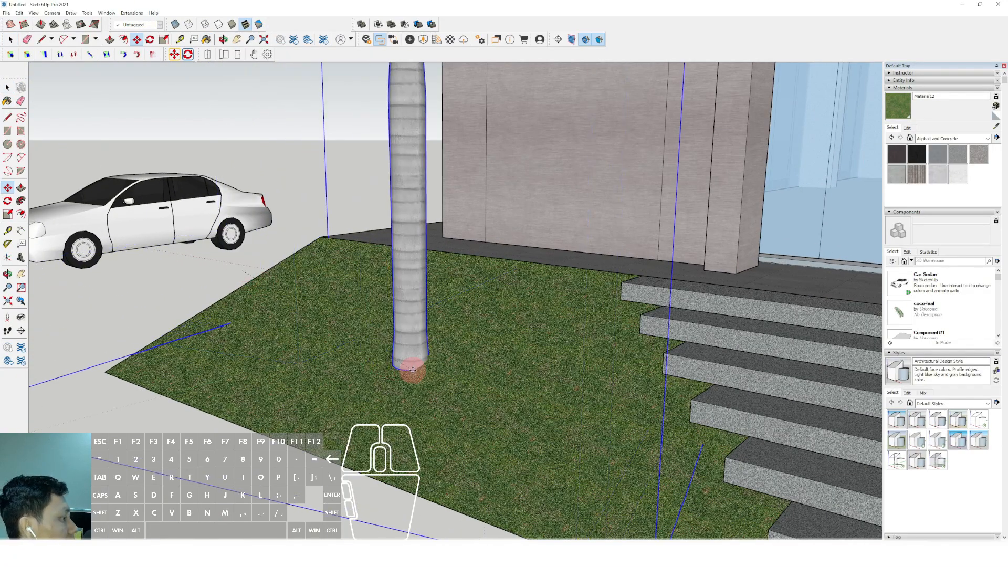
Copy the palm twice onto the long side's grass bank, one near the stairs and one toward the far end.
click(580, 181)
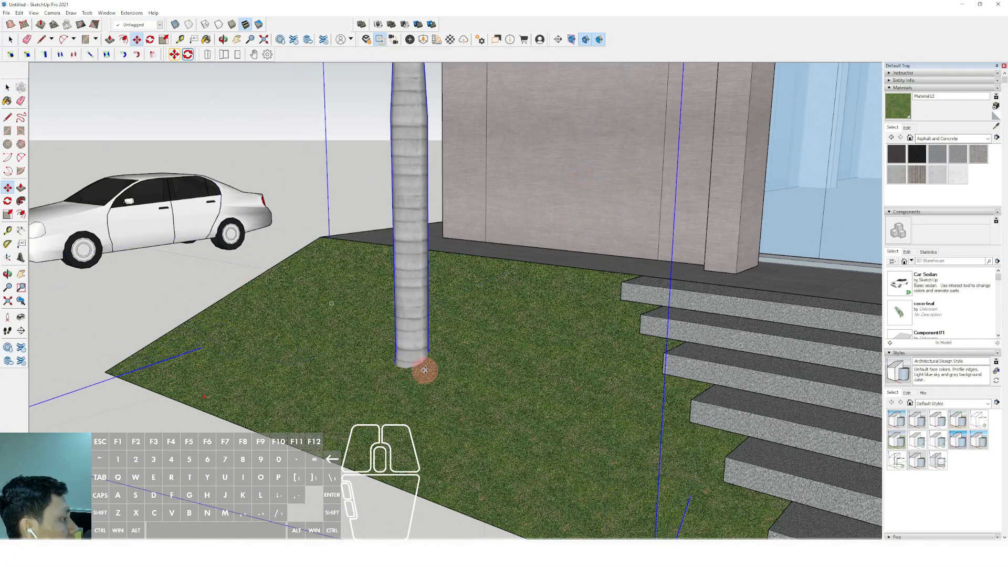
scroll(424, 370, down, 8)
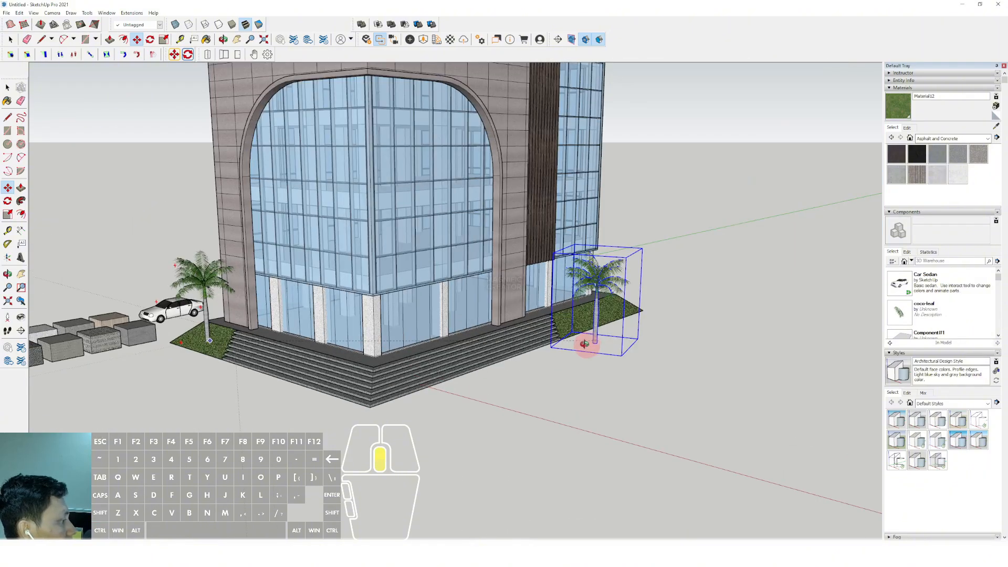
middle_drag(584, 344, 562, 342)
scroll(568, 340, up, 5)
click(558, 317)
click(574, 319)
key(ctrl)
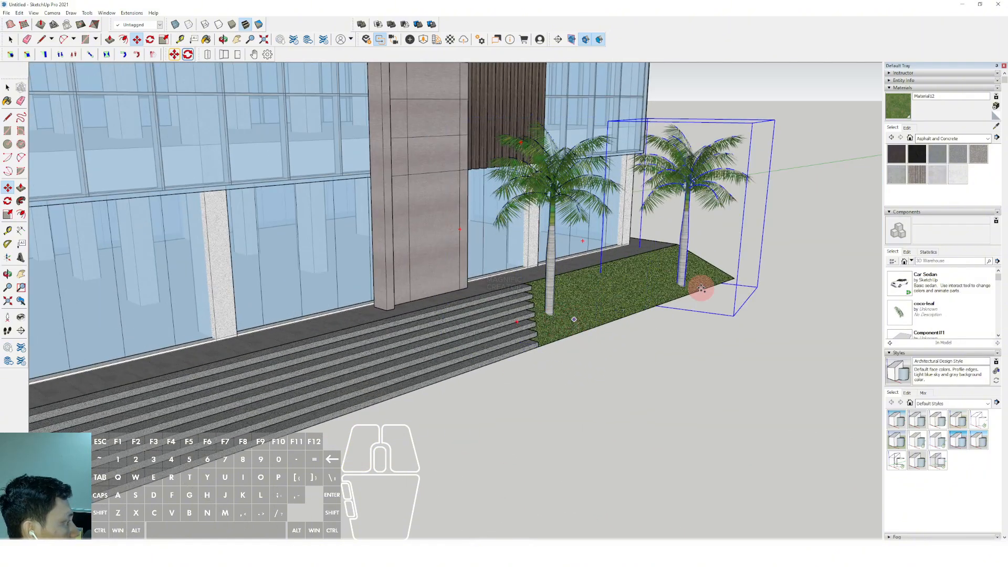
click(689, 284)
key(space)
Sample the dark wood from the fins, open the arched panel and paint its curved band and inner face on the long side.
scroll(672, 290, down, 6)
middle_drag(667, 286, 528, 210)
shift+middle_drag(528, 210, 525, 362)
scroll(524, 325, down, 2)
middle_drag(522, 302, 500, 295)
scroll(490, 266, up, 1)
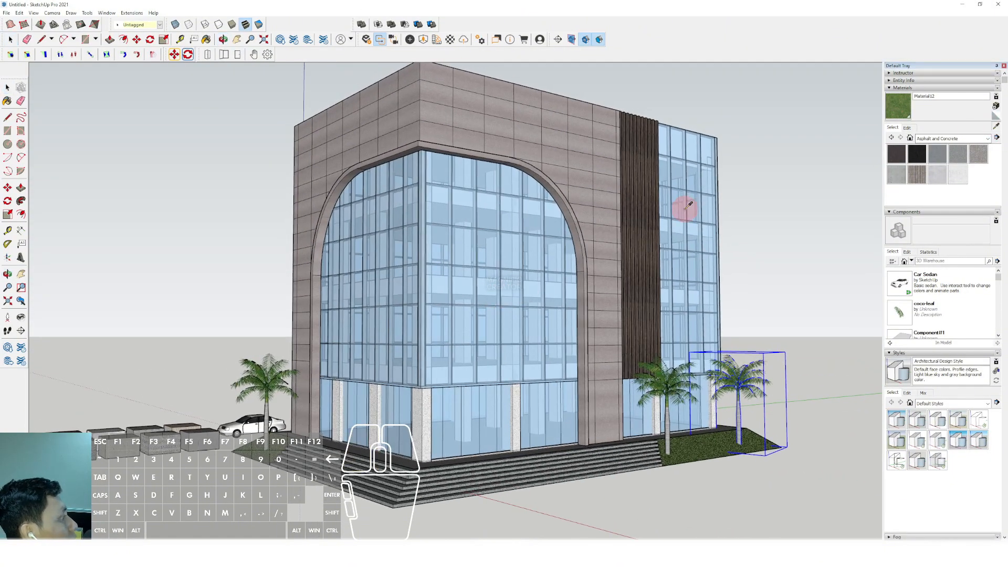
scroll(633, 195, up, 3)
scroll(498, 231, up, 2)
key(space)
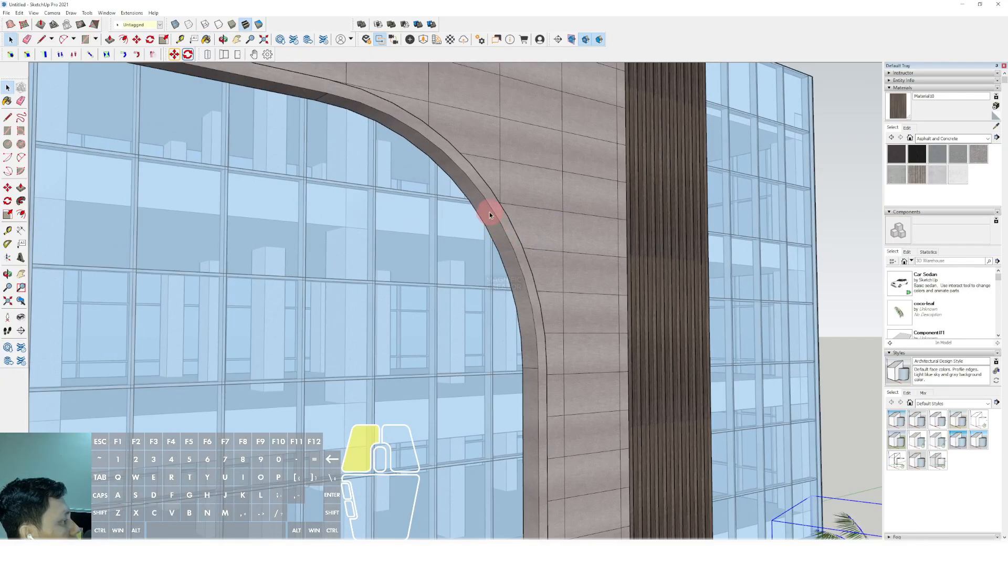
triple_click(488, 212)
click(490, 216)
key(b)
click(493, 204)
click(501, 206)
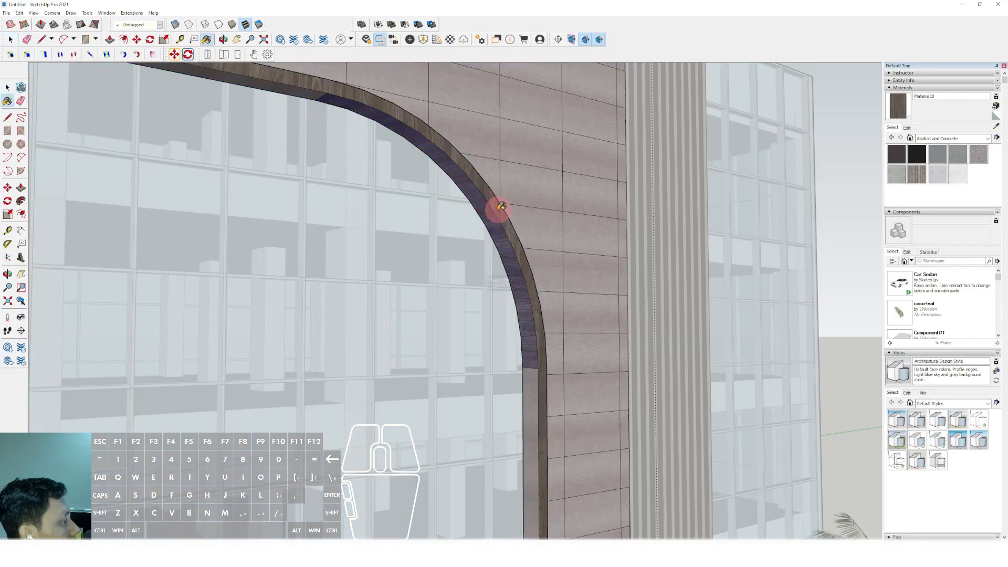
Paint the arch's remaining straight, curved and vertical inner faces with the dark wood, and close the panel for editing.
scroll(536, 388, down, 3)
scroll(322, 165, up, 4)
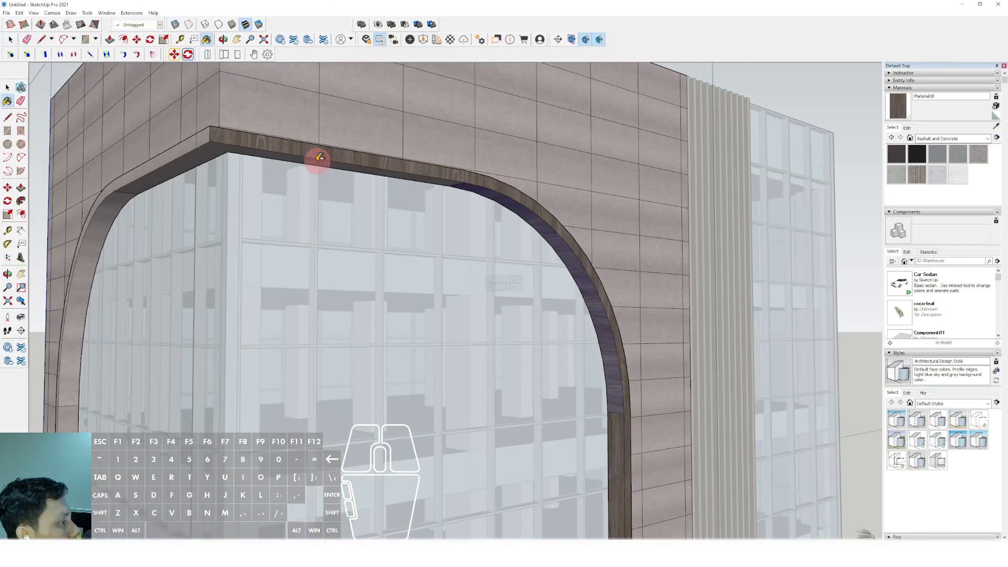
click(315, 160)
mouse_move(315, 159)
middle_down()
mouse_move(493, 163)
mouse_move(511, 143)
middle_up()
scroll(510, 143, up, 1)
click(207, 241)
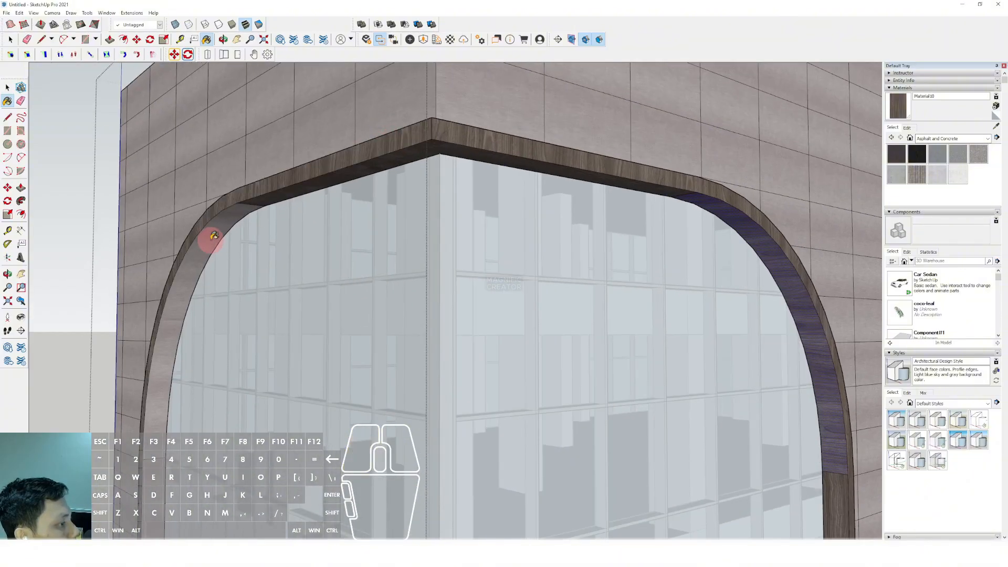
click(248, 212)
scroll(281, 152, down, 2)
scroll(359, 130, down, 3)
scroll(283, 342, up, 3)
click(251, 309)
key(space)
scroll(392, 234, down, 6)
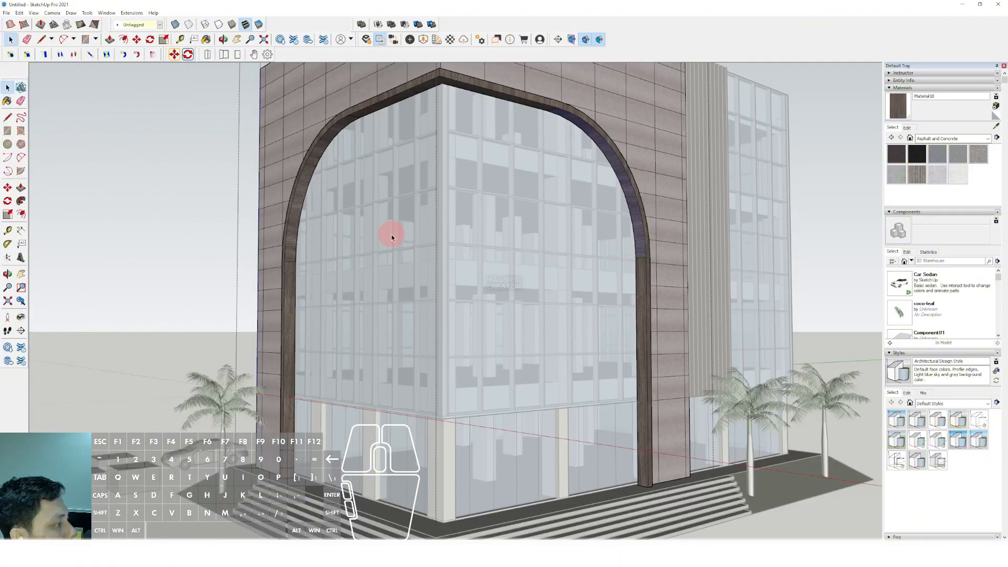
click(717, 189)
Move the car to the open ground in front of the long side's stairs and rotate it there.
scroll(487, 236, up, 2)
middle_drag(486, 238, 508, 275)
shift+middle_drag(376, 297, 452, 274)
scroll(315, 350, up, 3)
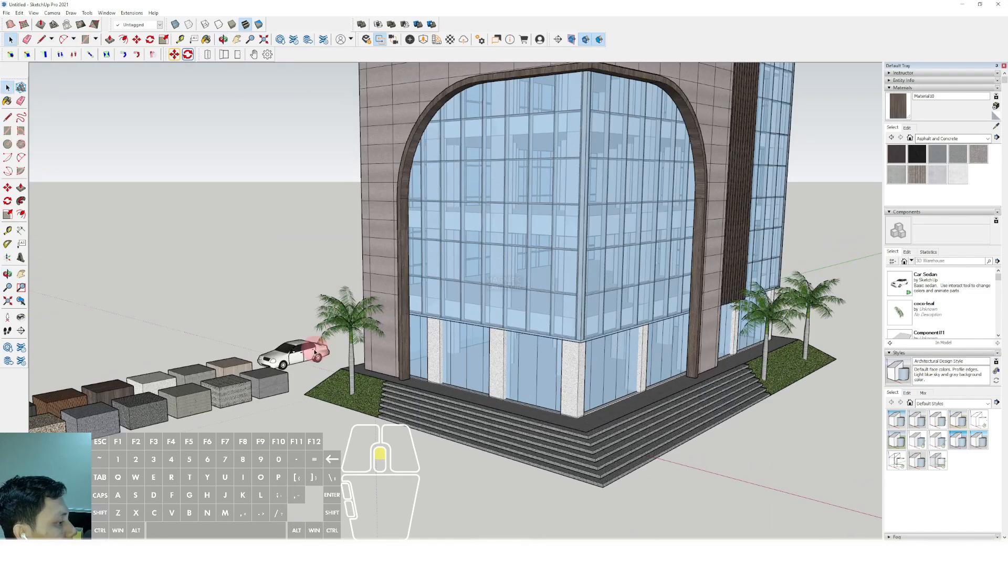
scroll(274, 366, up, 2)
click(319, 377)
scroll(319, 377, down, 2)
shift+middle_drag(404, 353, 239, 274)
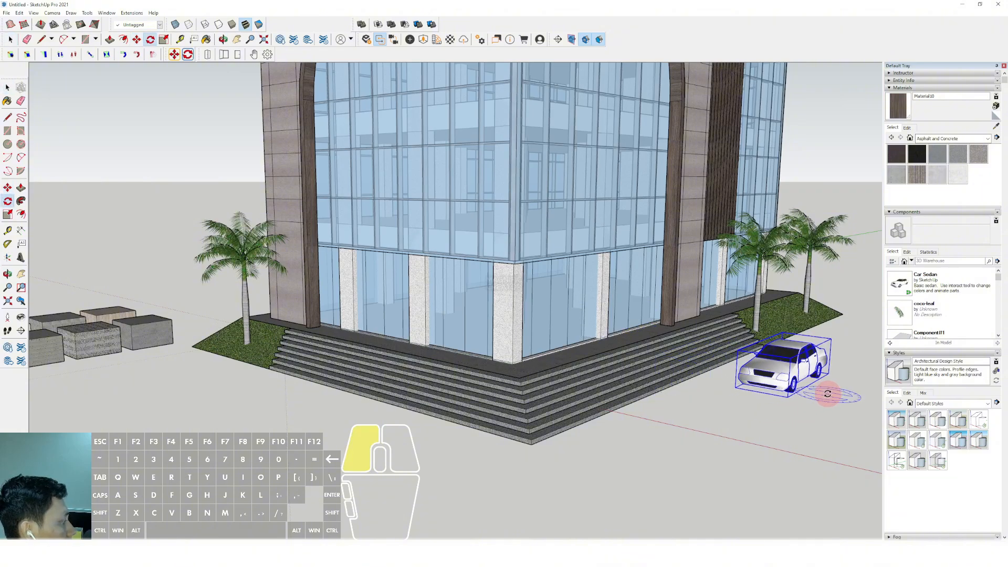
click(861, 412)
key(space)
Move the car farther along the long side, in front of the grass bank with the two palms.
middle_drag(821, 393, 531, 370)
scroll(512, 397, up, 3)
key(m)
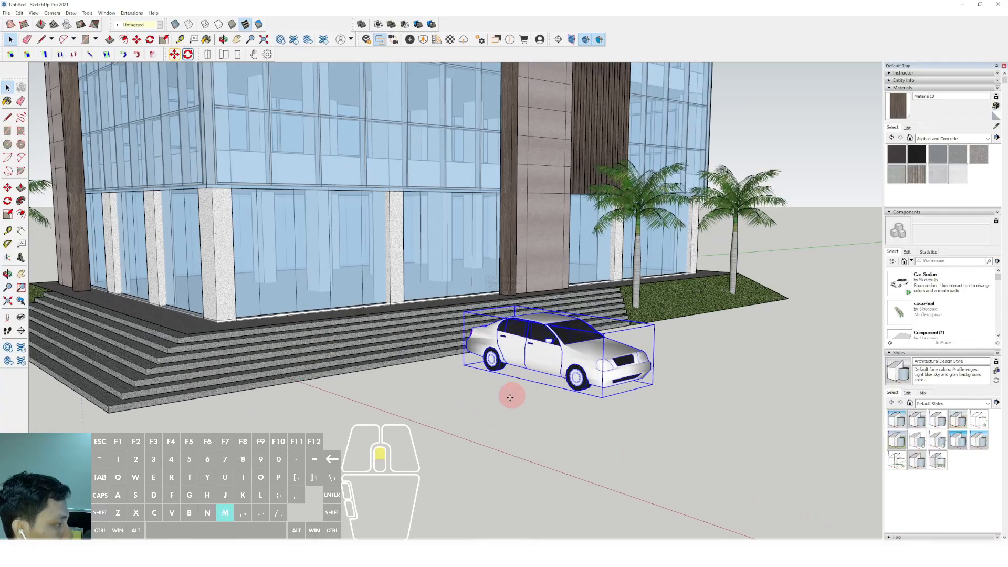
click(499, 402)
shift+click(727, 360)
key(space)
Draw a small rectangle on the inner face of the long side's arch jamb, at the bottom of the upper glazing.
scroll(465, 262, down, 3)
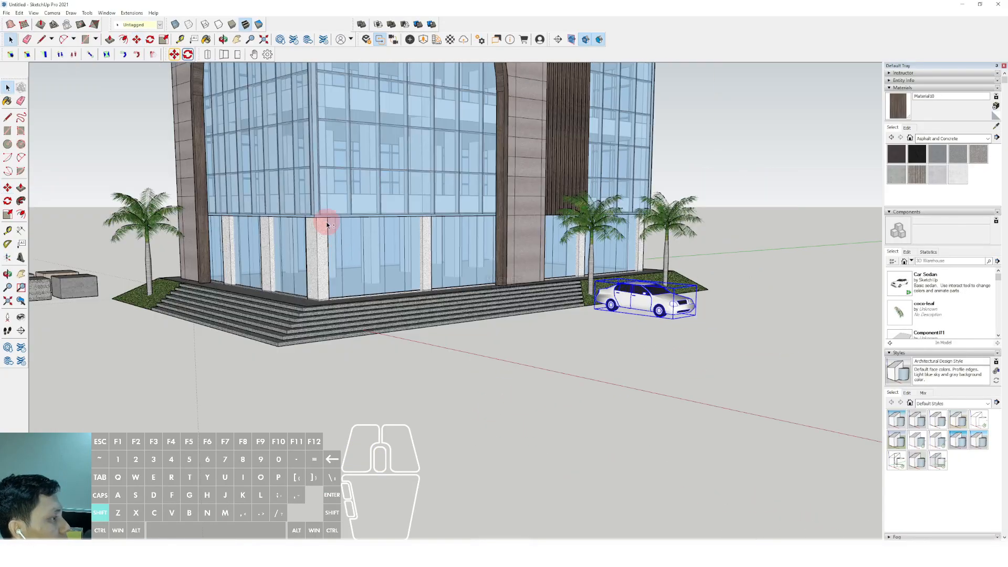
shift+middle_drag(327, 225, 480, 281)
scroll(513, 297, up, 6)
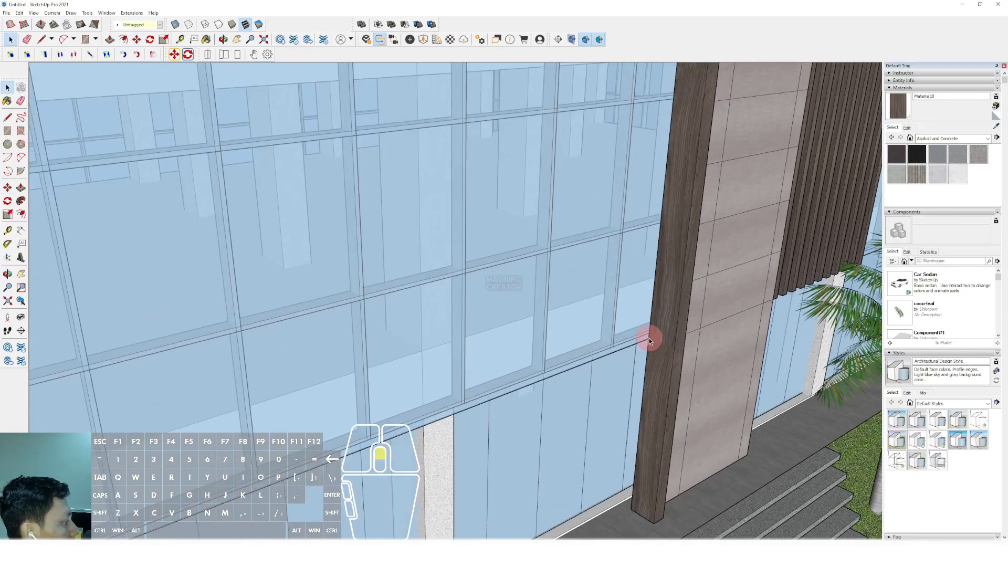
scroll(648, 339, up, 2)
key(r)
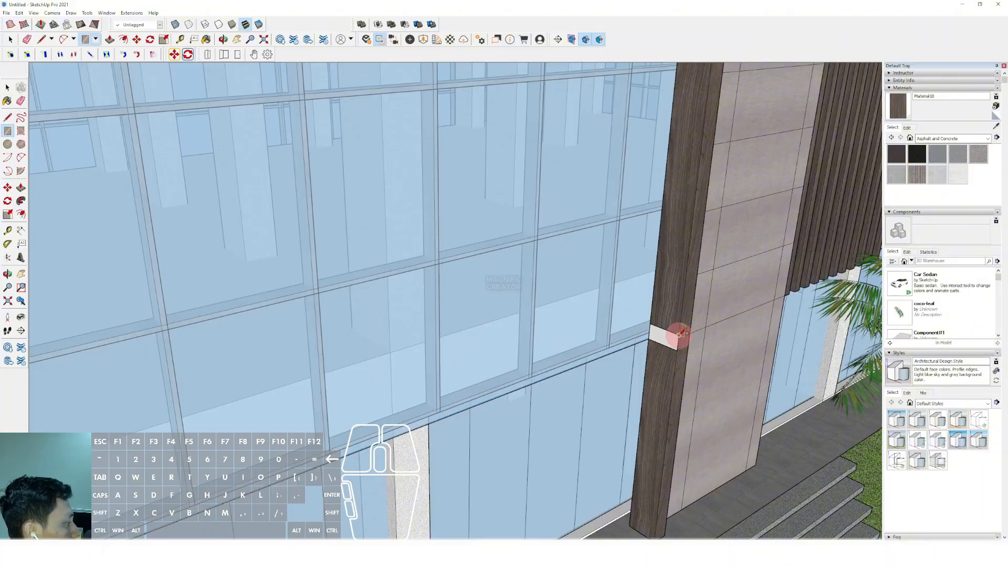
click(661, 337)
Pull the small rectangle along the long side's glazing past the building corner to form a canopy strip.
scroll(527, 383, down, 4)
shift+middle_drag(526, 383, 669, 302)
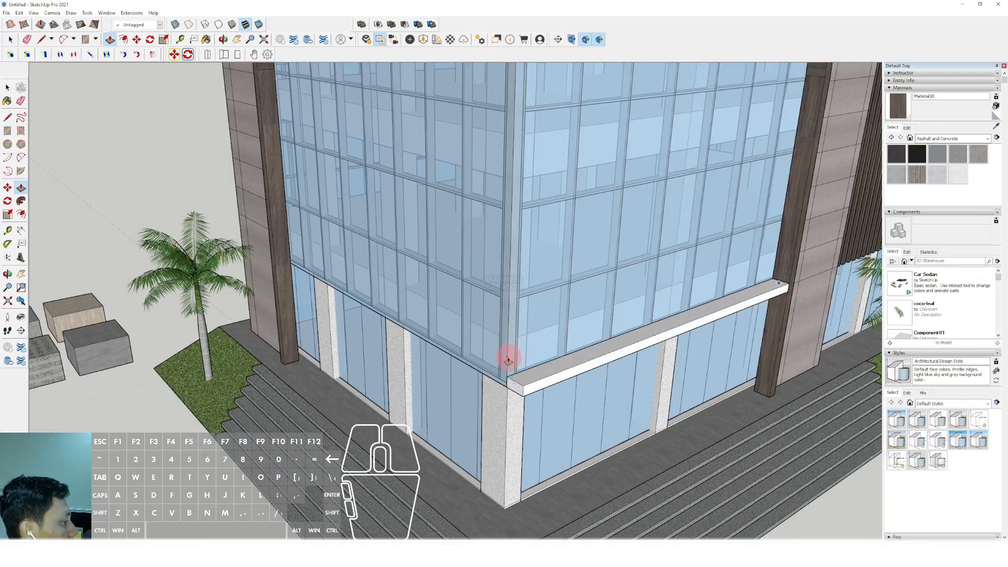
scroll(508, 361, up, 1)
middle_drag(512, 389, 778, 300)
key(space)
Draw a rectangle on the strip's side at the building corner and pull it along the other facade to the opposite arch jamb.
key(r)
scroll(780, 300, up, 3)
click(784, 296)
scroll(756, 308, up, 2)
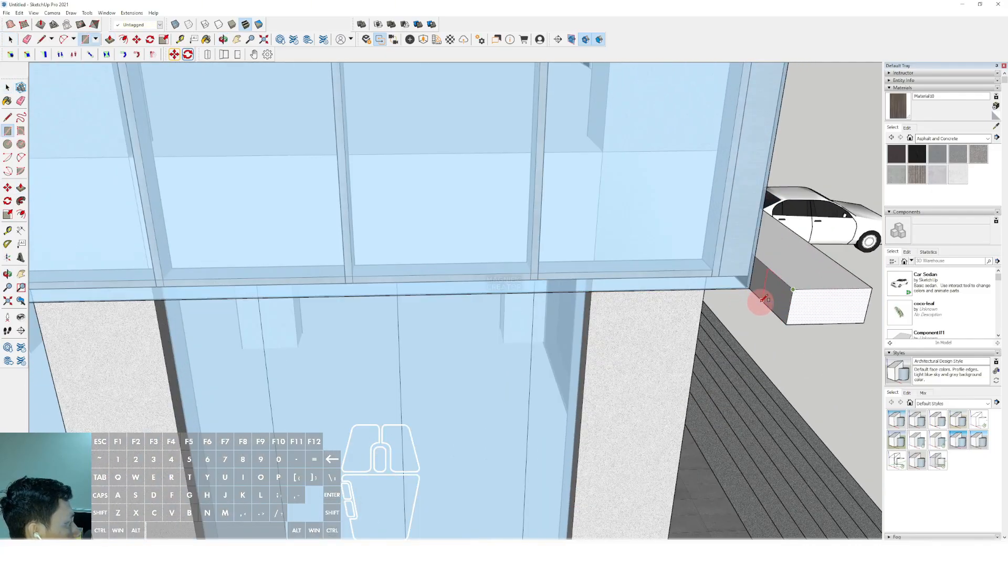
key(space)
click(759, 277)
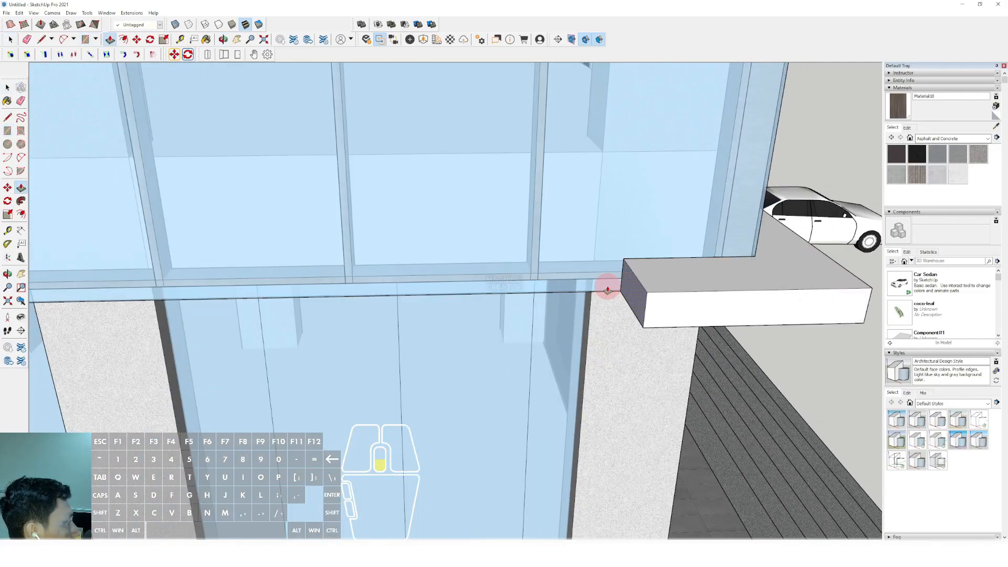
scroll(607, 288, down, 4)
shift+middle_drag(472, 287, 530, 310)
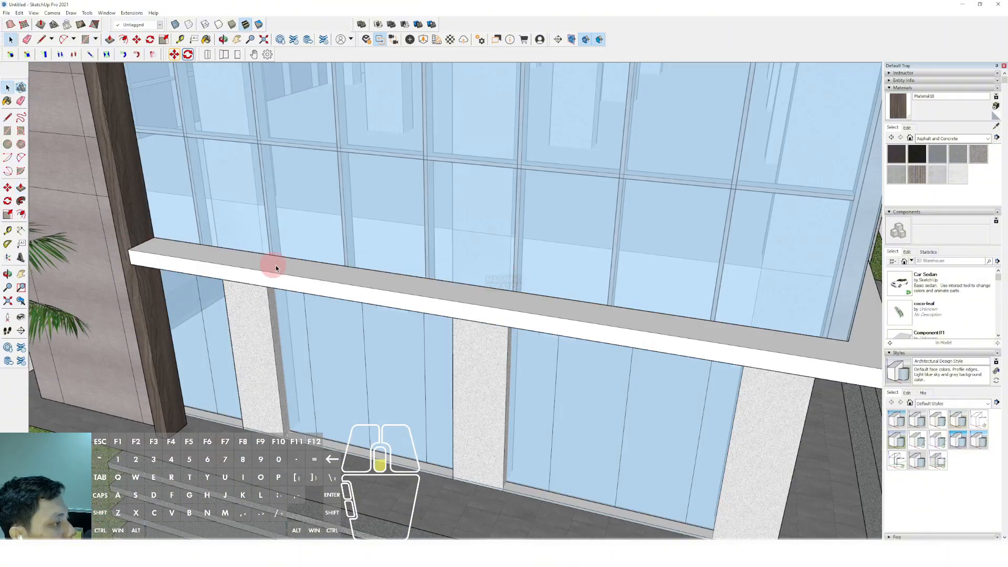
Pull the canopy's outer faces on both facades outward to make a deep slab over the stairs.
scroll(276, 267, down, 5)
scroll(421, 274, up, 3)
click(462, 254)
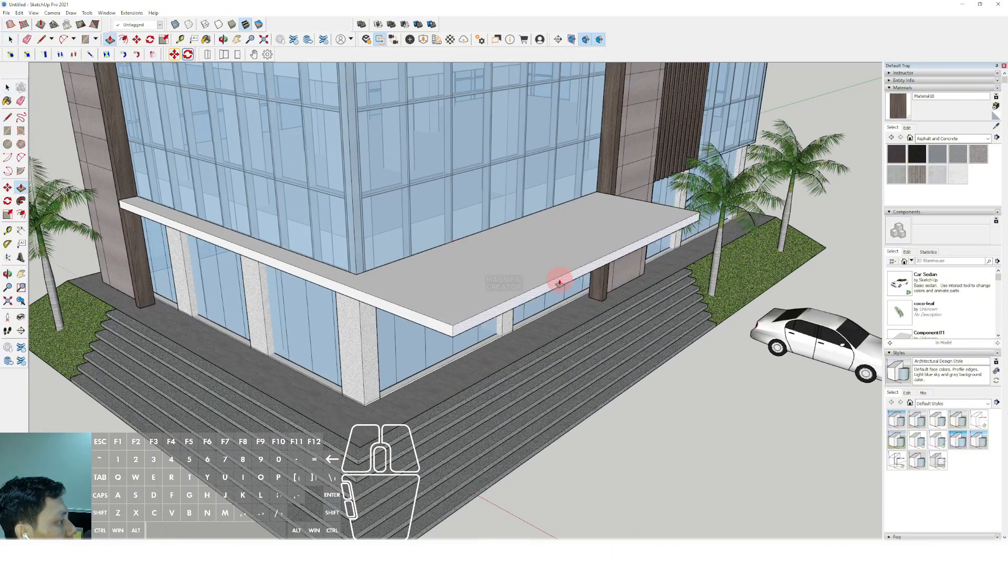
scroll(582, 276, down, 2)
scroll(399, 279, up, 2)
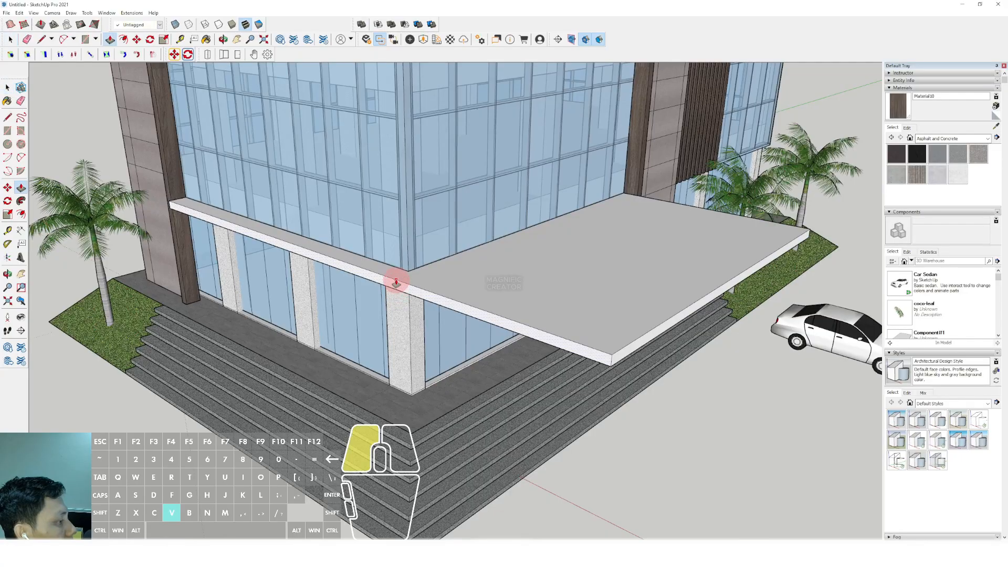
scroll(229, 310, down, 5)
key(space)
Push the canopy's outer faces back on both sides to shorten its overhang above the stairs.
scroll(479, 350, up, 3)
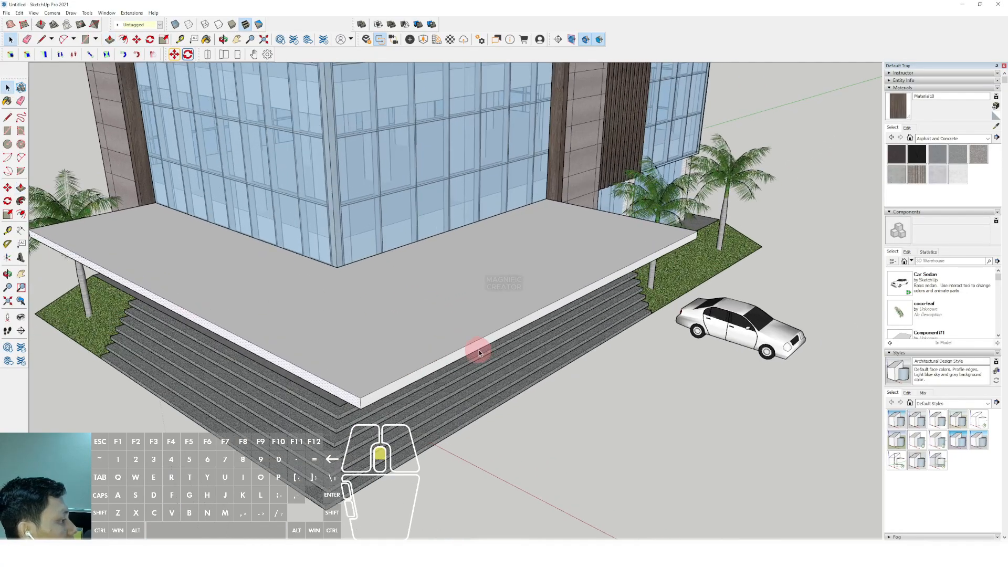
key(v)
mouse_move(490, 341)
middle_down()
mouse_move(484, 317)
mouse_move(506, 378)
mouse_move(489, 351)
middle_up()
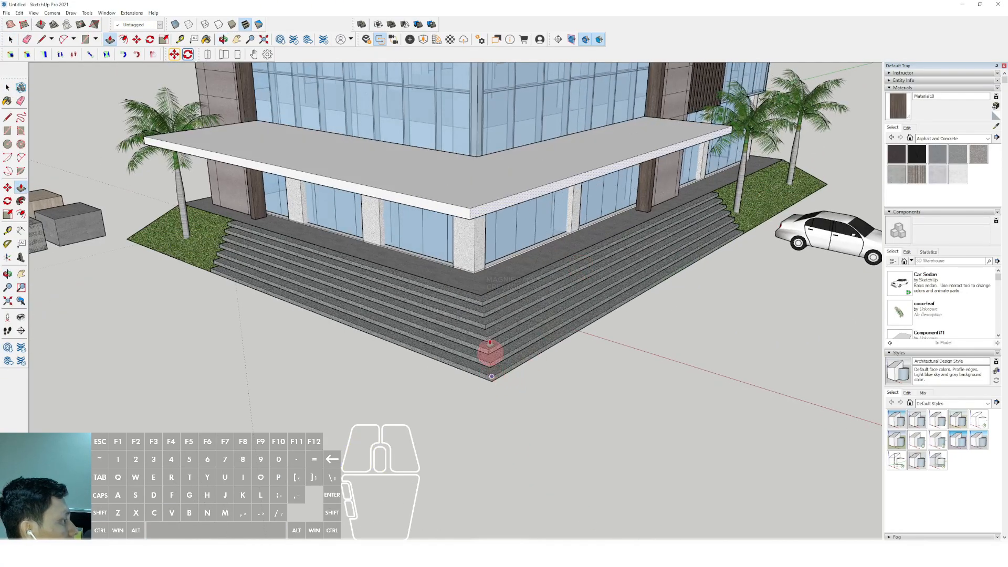
click(492, 378)
key(space)
middle_drag(478, 194, 455, 274)
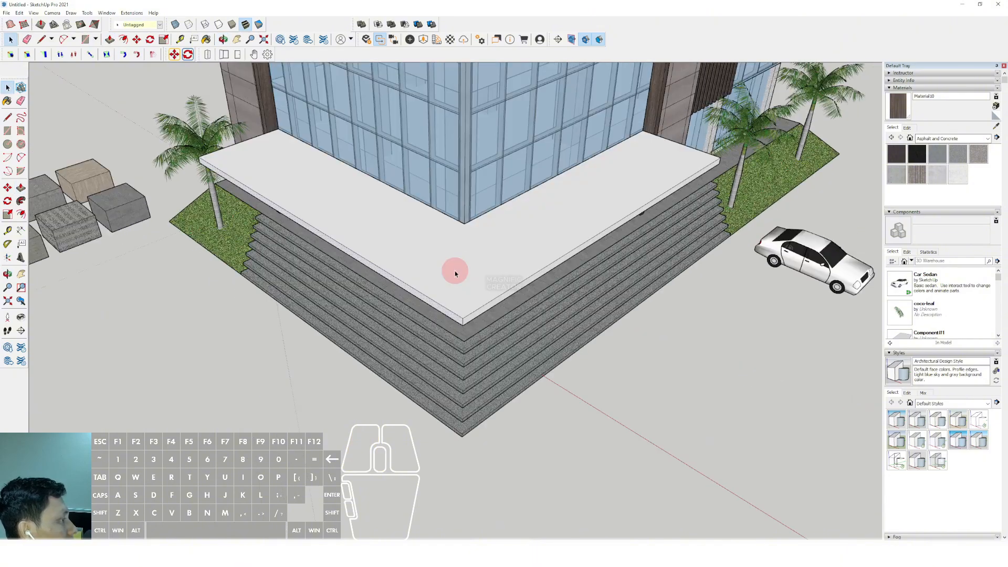
Draw a tangent arc across the canopy's main outer corner and push the corner piece away to round it.
click(517, 283)
key(space)
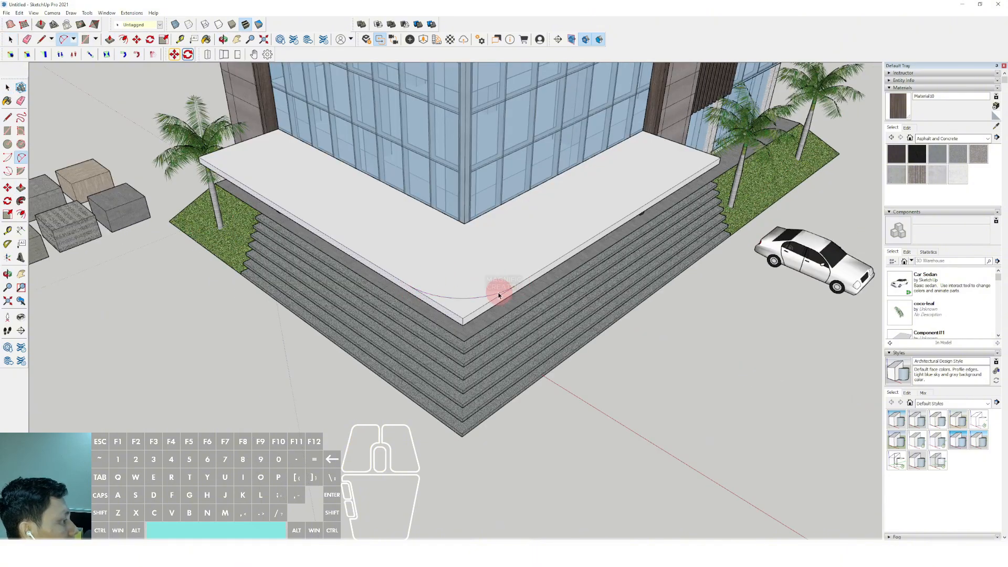
key(v)
Round the canopy's outer corner at the long side's end with an arc and cut off the leftover piece.
middle_drag(621, 228, 529, 279)
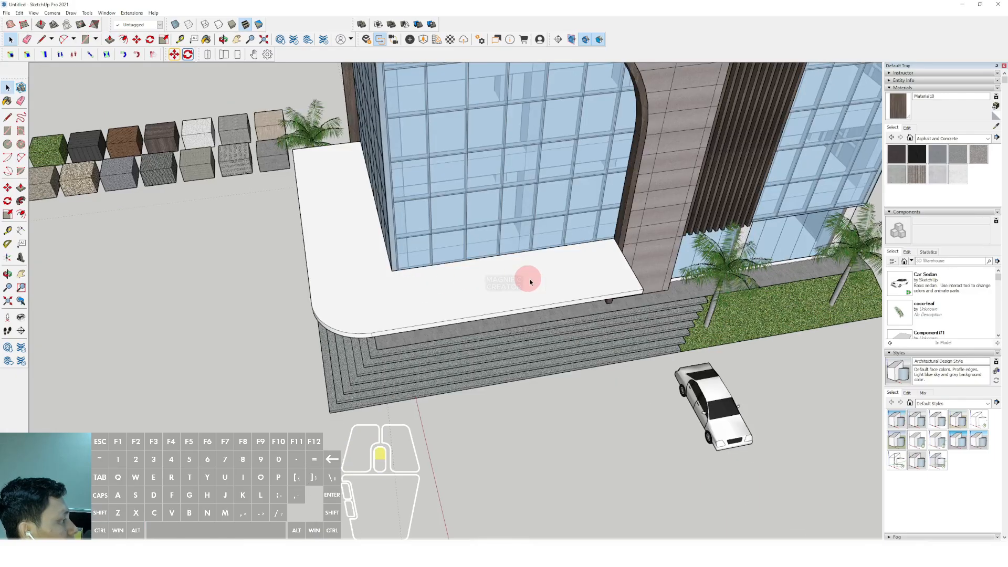
scroll(529, 279, up, 2)
key(a)
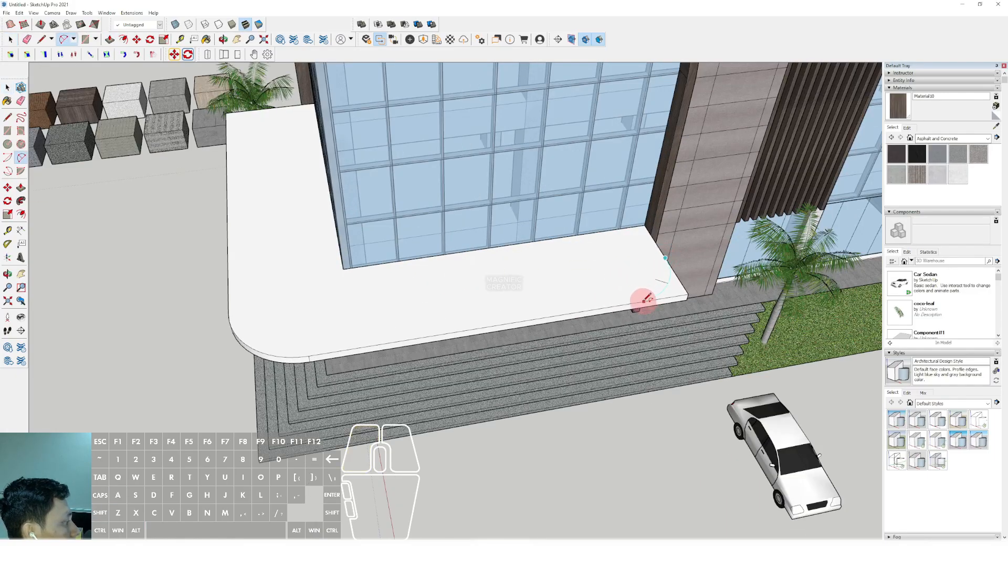
click(642, 301)
key(space)
Round the remaining outer corner at the canopy's other end with a tangent arc and push away the leftover piece.
middle_drag(666, 289, 353, 212)
key(space)
scroll(403, 196, up, 3)
key(a)
click(376, 242)
key(p)
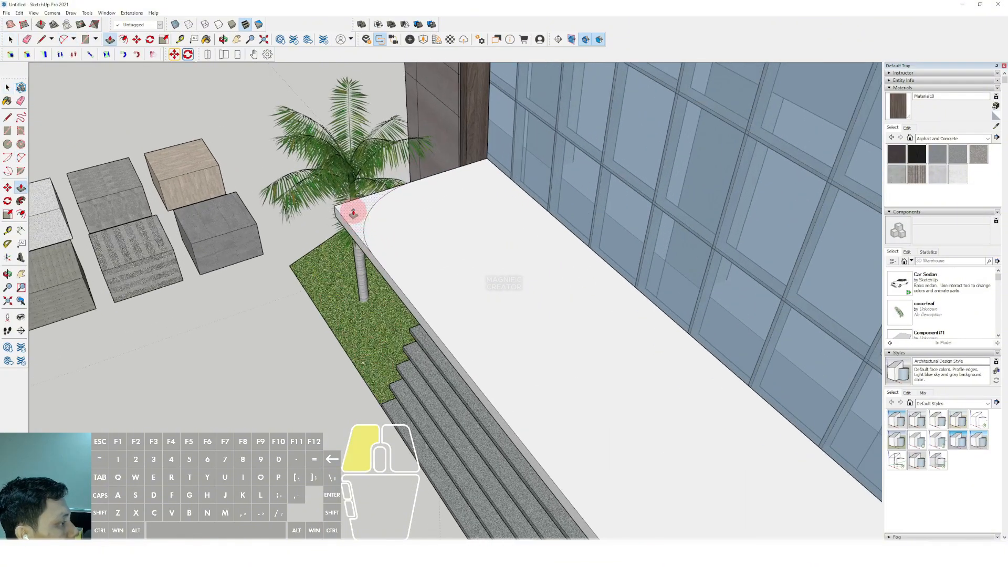
key(space)
scroll(389, 231, down, 6)
Offset the outline of the canopy's top face inward to form a border around it.
middle_drag(493, 207, 442, 335)
double_click(462, 301)
scroll(443, 335, up, 4)
key(f)
click(452, 305)
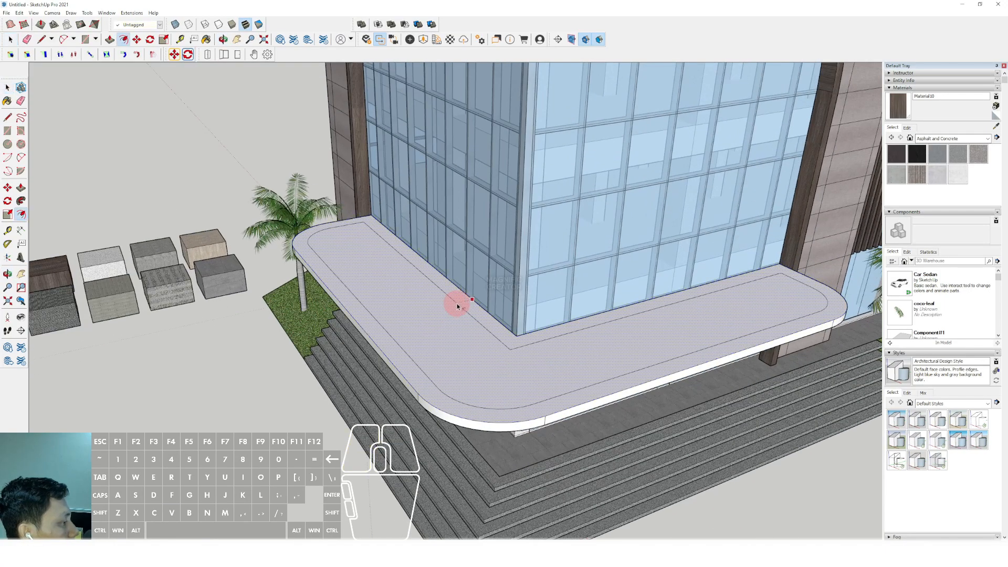
click(437, 315)
Push the inner face of the canopy's top downward to open a long slot following both facades.
key(space)
scroll(420, 312, up, 2)
click(418, 311)
key(v)
click(420, 315)
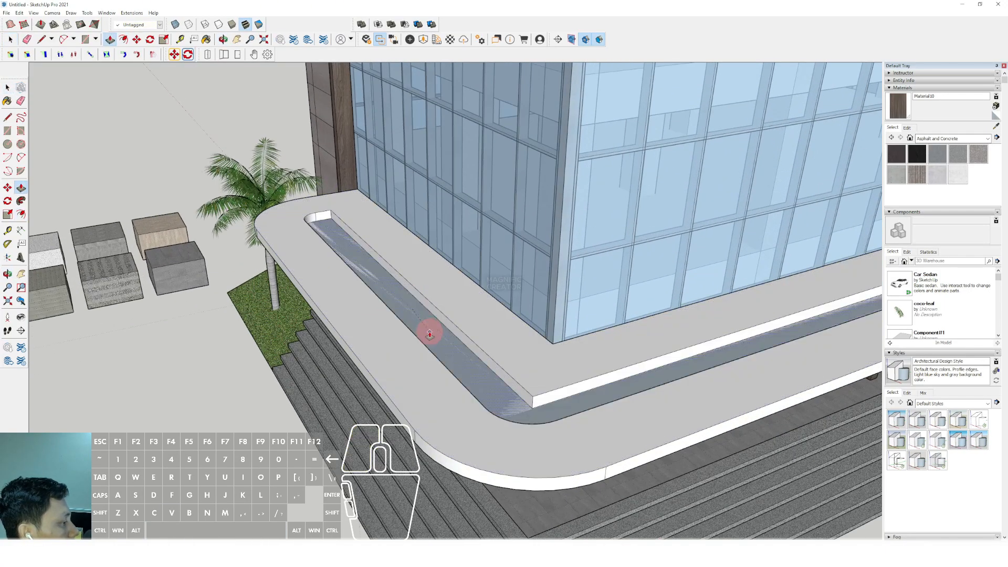
click(430, 333)
key(space)
Select all of the canopy's connected geometry and make it a group.
triple_click(440, 294)
key(g)
scroll(427, 295, down, 5)
middle_drag(486, 328, 557, 267)
shift+scroll(550, 240, down, 1)
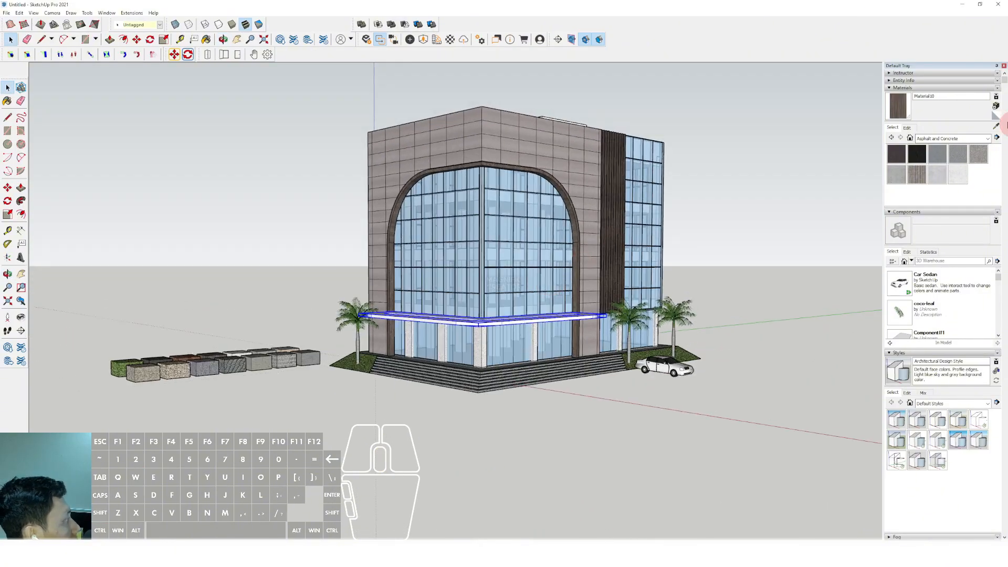
Sample the light wood Material7 from its sample block and paint the canopy group with it.
click(997, 131)
scroll(367, 321, up, 8)
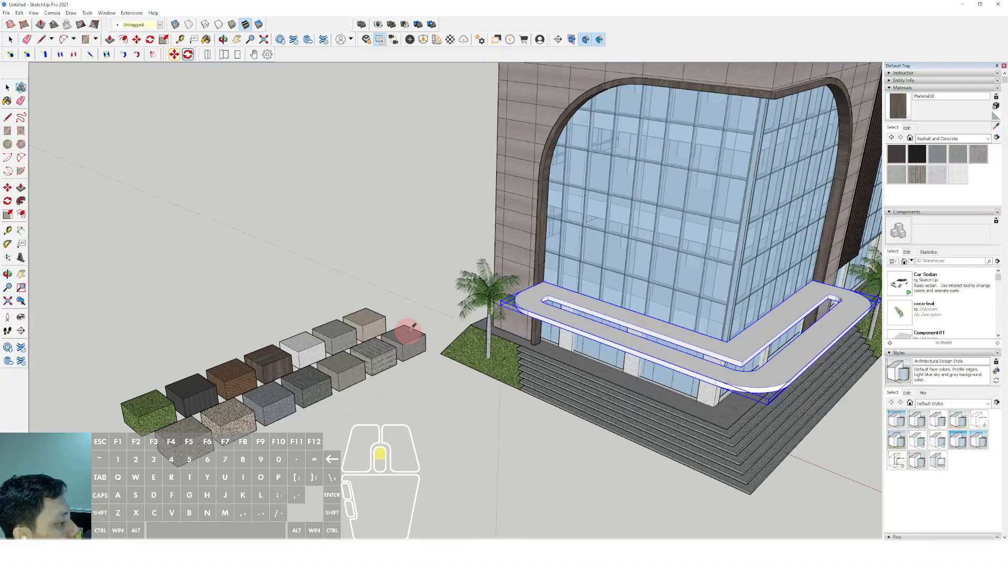
click(353, 312)
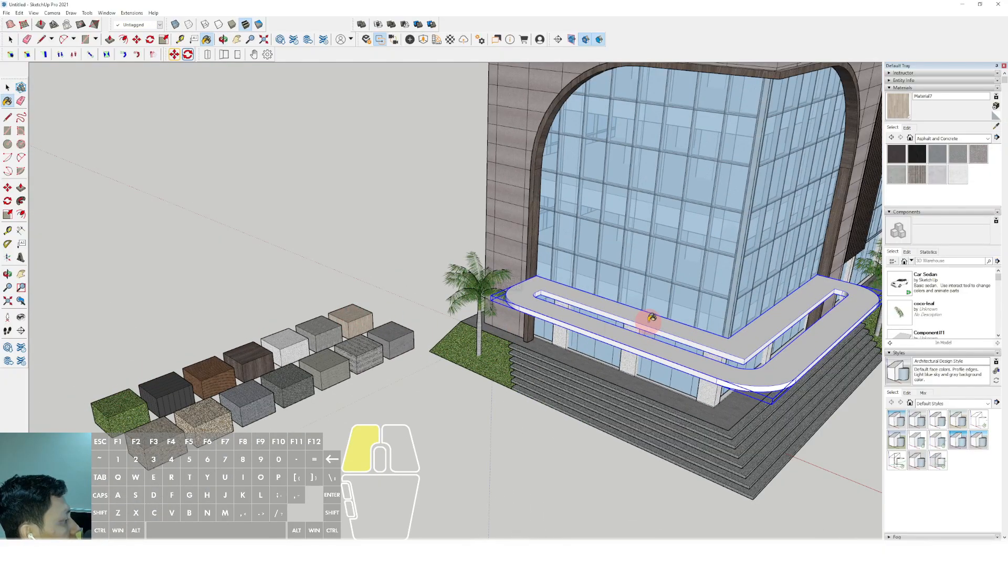
scroll(651, 318, down, 5)
middle_drag(636, 337, 524, 333)
scroll(603, 209, up, 6)
scroll(540, 324, down, 3)
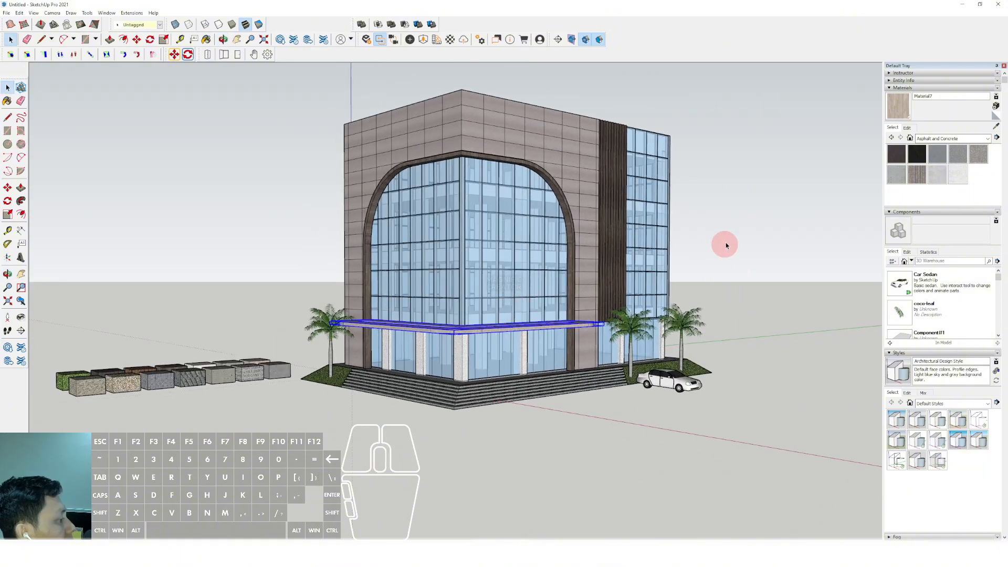
Draw a rectangle over the whole roof between opposite outer corners of the parapet.
scroll(580, 298, up, 4)
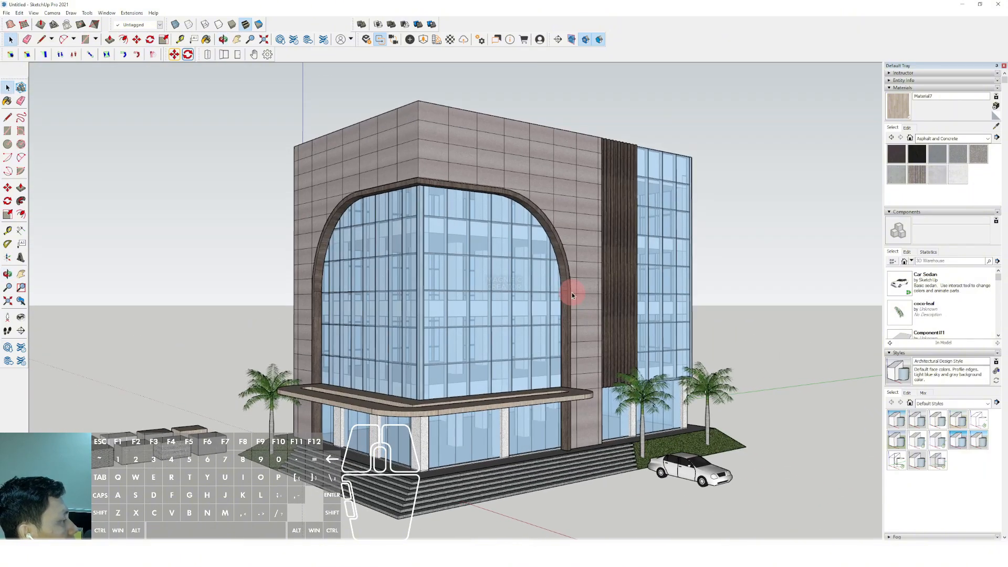
scroll(559, 265, down, 1)
middle_drag(532, 253, 531, 320)
scroll(609, 170, up, 3)
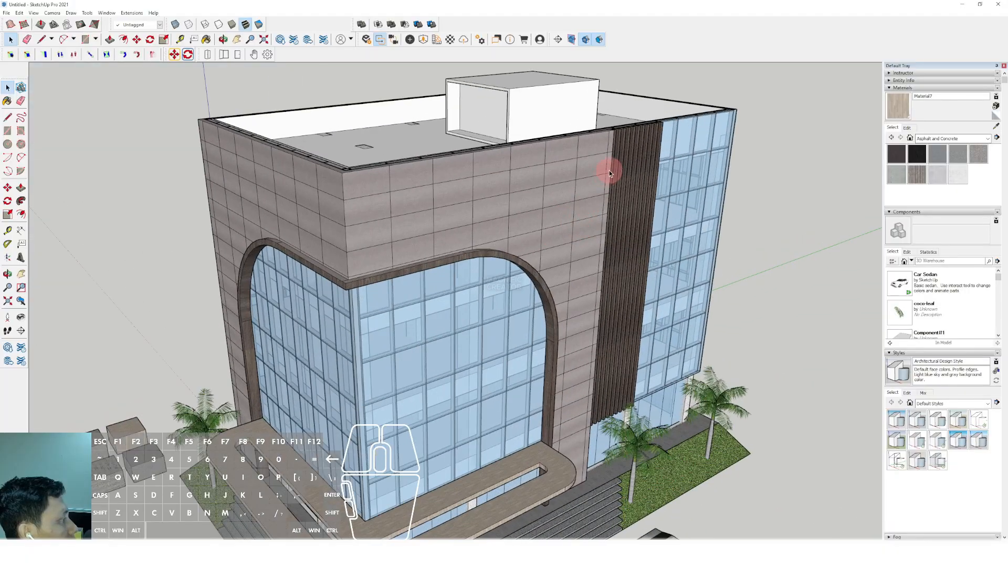
middle_drag(609, 170, 620, 226)
scroll(690, 222, up, 4)
scroll(691, 223, down, 2)
scroll(642, 266, down, 3)
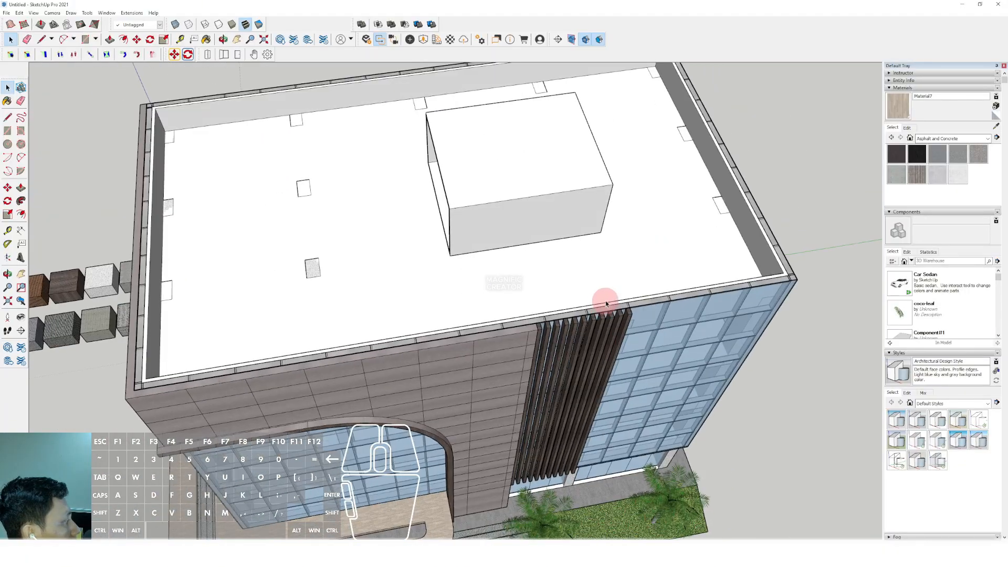
key(r)
scroll(806, 283, up, 5)
scroll(801, 284, up, 4)
click(793, 270)
scroll(701, 256, down, 1)
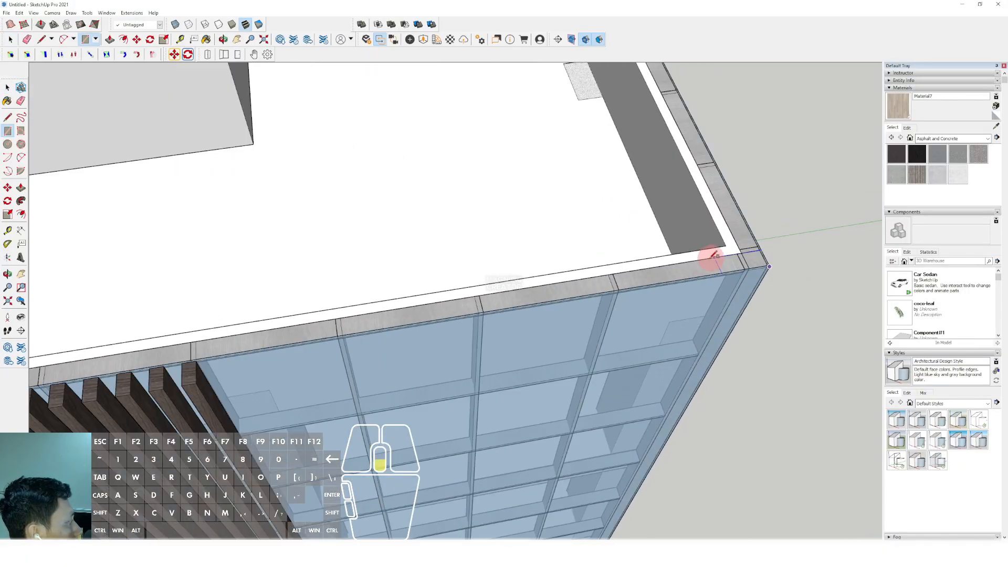
scroll(549, 285, down, 2)
shift+middle_drag(426, 290, 426, 286)
scroll(427, 286, down, 4)
scroll(383, 185, up, 5)
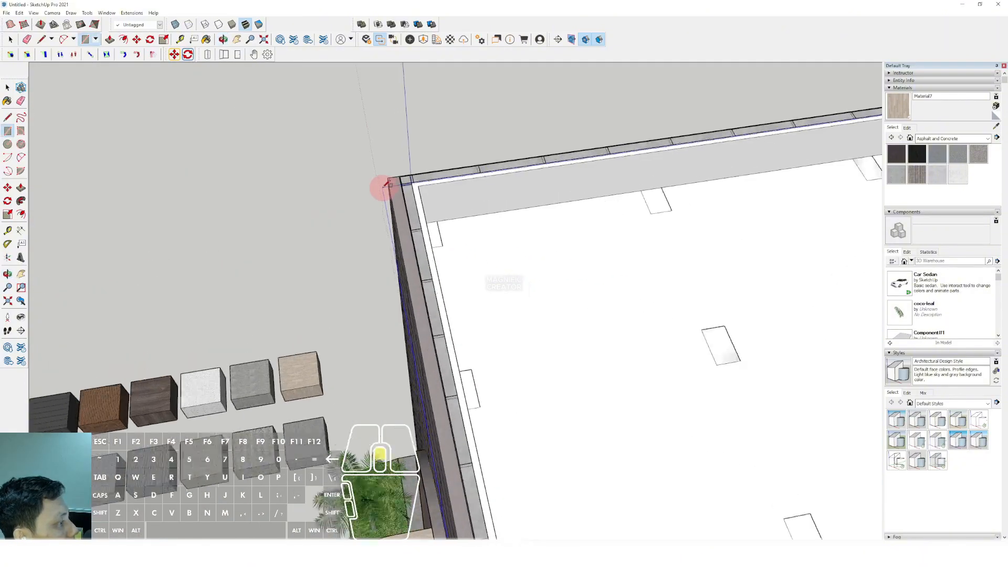
click(392, 175)
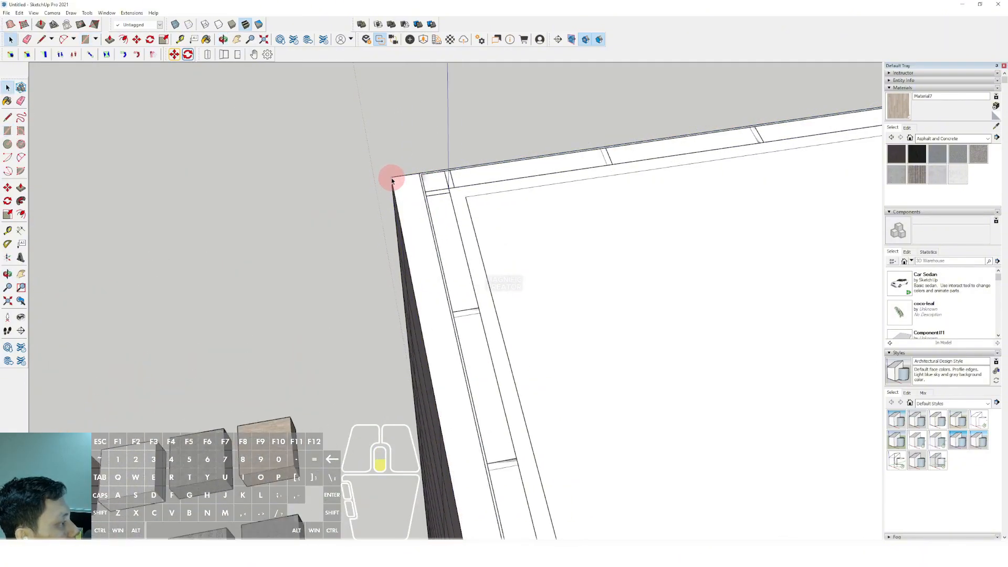
key(space)
scroll(472, 226, down, 3)
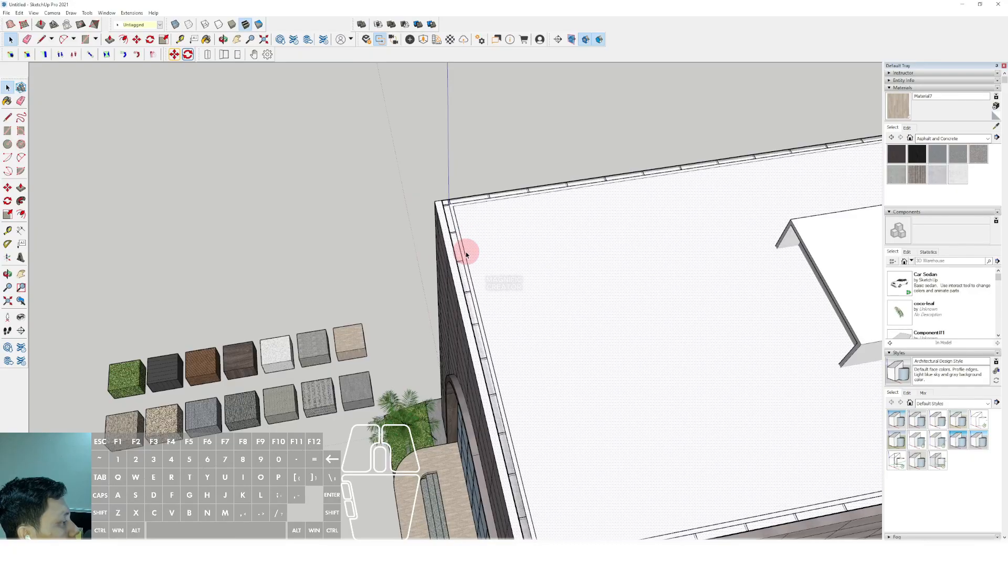
Draw a second rectangle between the parapet's inner corners and remove its inner face to leave a ring along the parapet.
key(r)
scroll(459, 224, up, 2)
click(449, 199)
scroll(641, 270, down, 4)
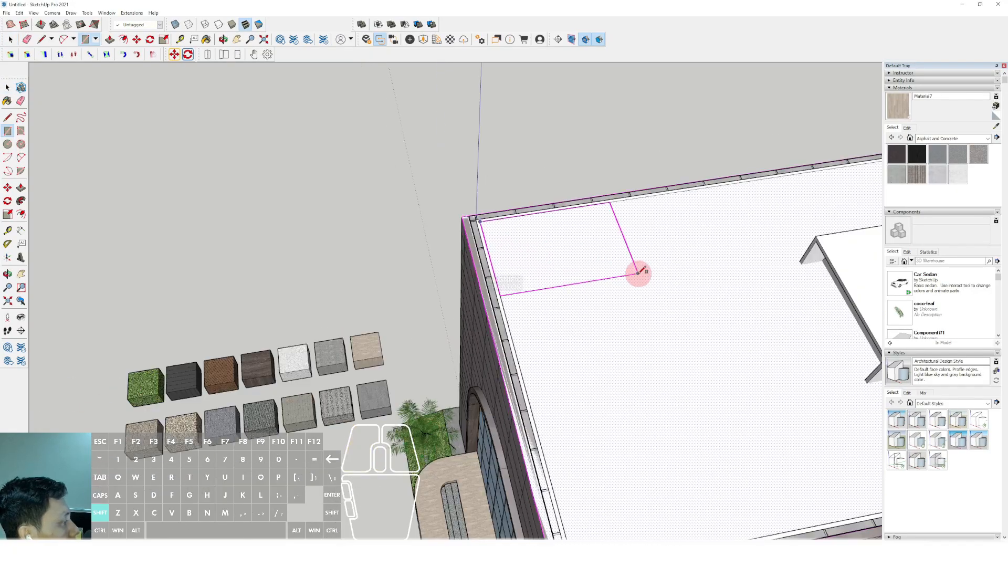
scroll(887, 336, up, 4)
click(871, 349)
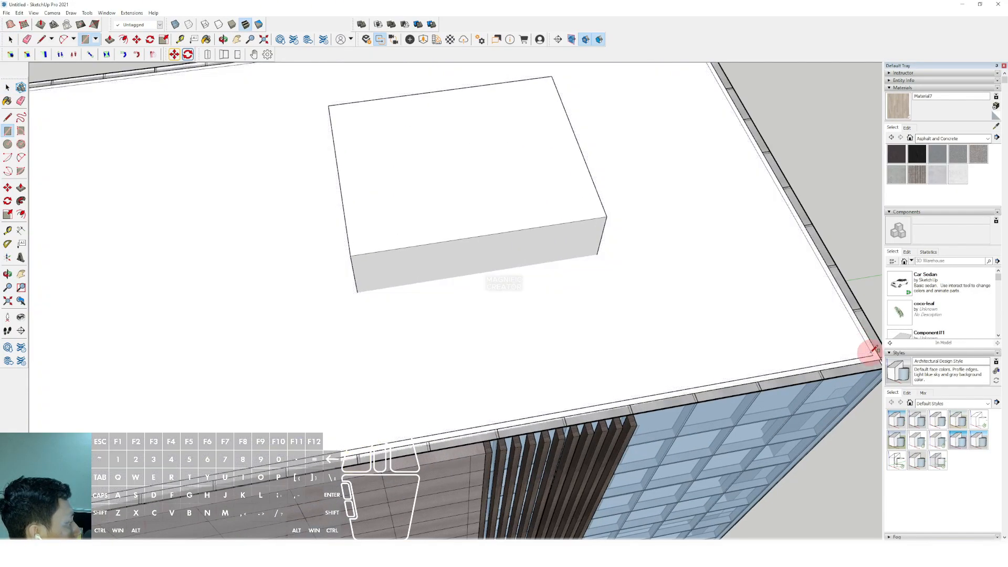
key(space)
click(736, 279)
key(shift+e)
Offset the outer edge of the parapet ring outward so it overhangs the facades.
shift+middle_drag(735, 278, 653, 295)
scroll(653, 295, up, 2)
scroll(653, 295, up, 1)
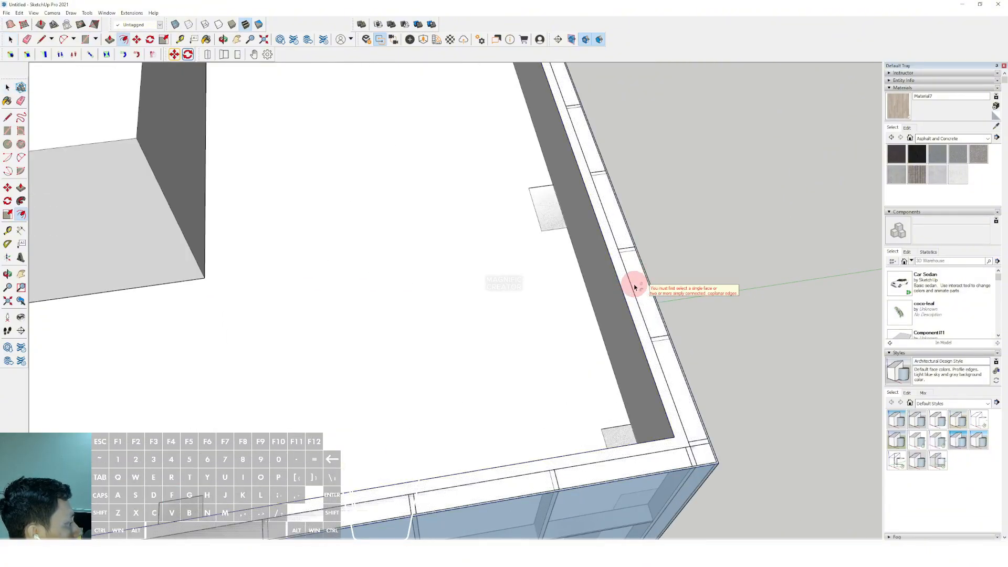
click(625, 288)
scroll(626, 288, up, 2)
scroll(601, 234, down, 2)
scroll(688, 439, up, 3)
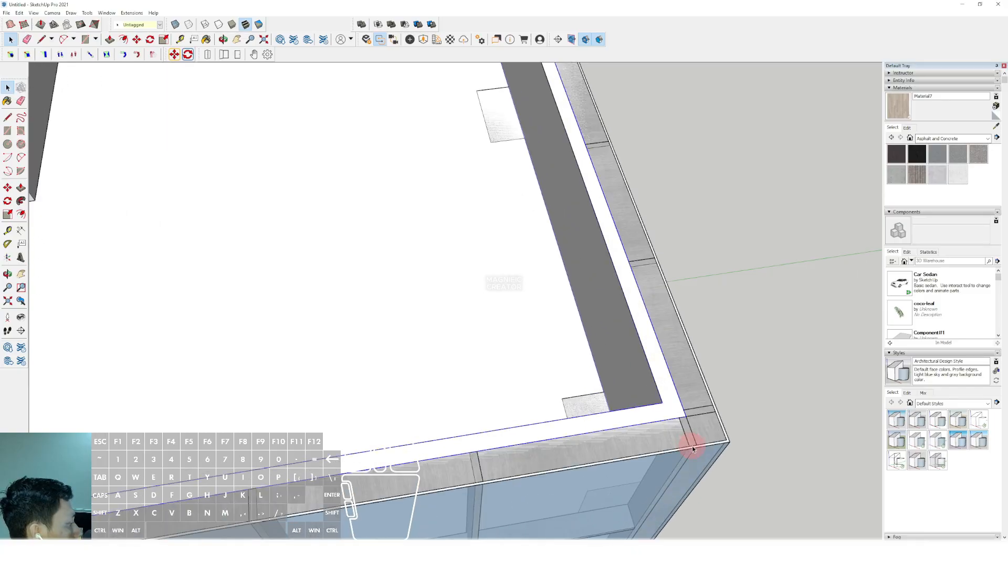
key(f)
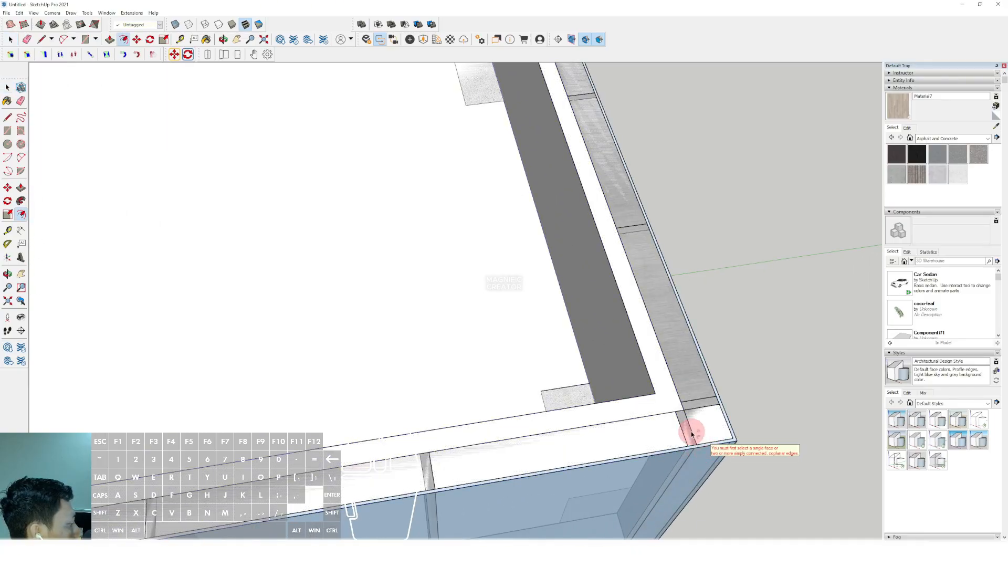
key(space)
click(673, 422)
click(679, 418)
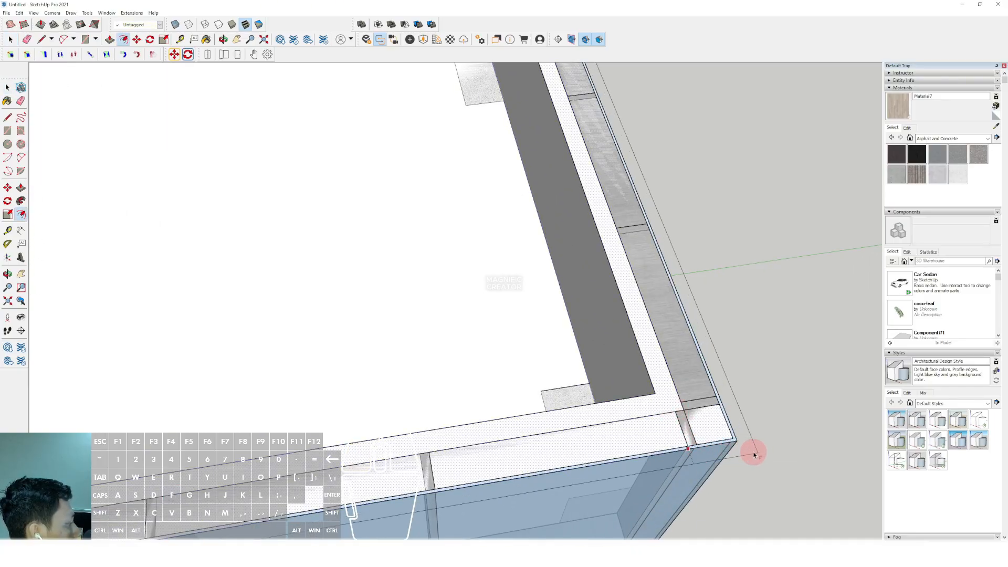
drag(781, 461, 736, 432)
key(space)
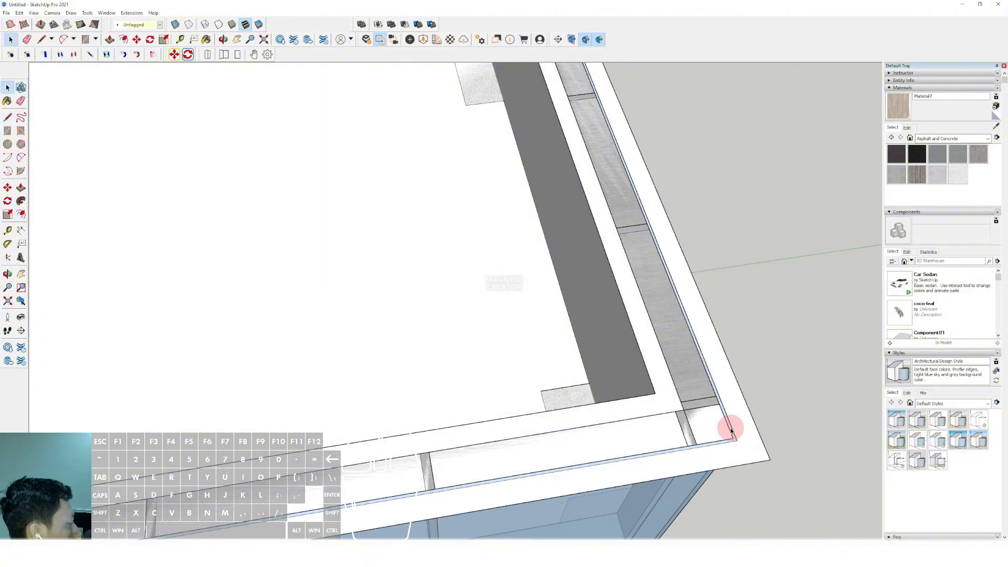
Give the parapet ring a thin slab thickness and group it as a roof coping.
middle_drag(732, 426, 743, 364)
scroll(715, 344, down, 6)
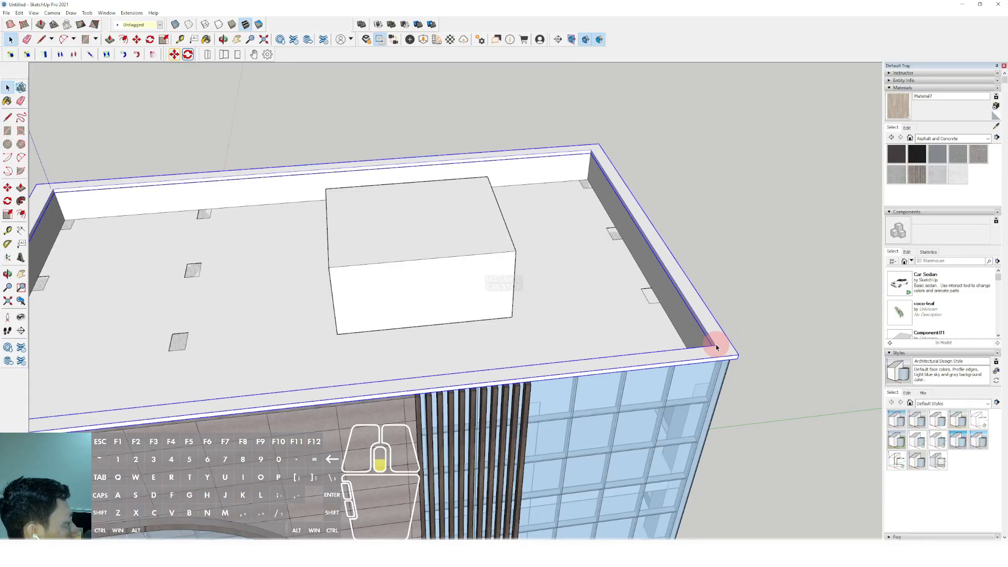
middle_drag(636, 370, 603, 247)
scroll(604, 252, up, 2)
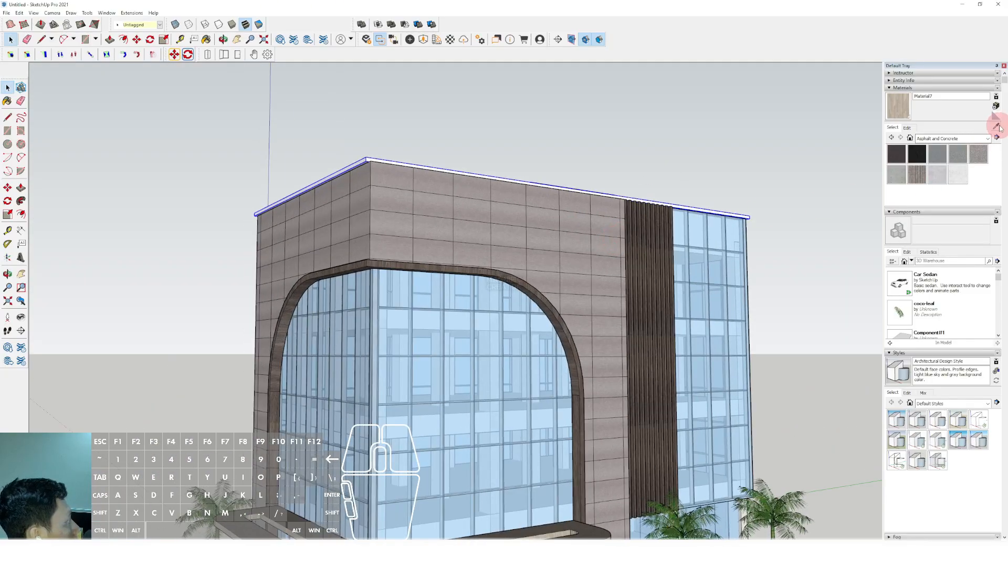
Sample the dark wood Material10 from the vertical facade fins and paint the roof coping with it.
scroll(743, 198, up, 3)
alt+click(682, 199)
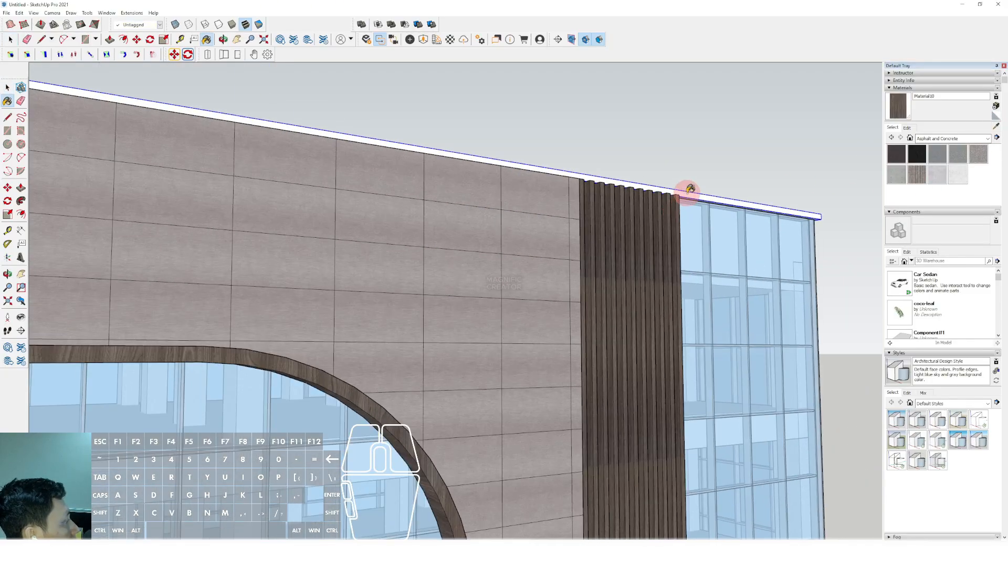
scroll(689, 188, down, 6)
middle_drag(592, 155, 535, 155)
scroll(506, 235, up, 4)
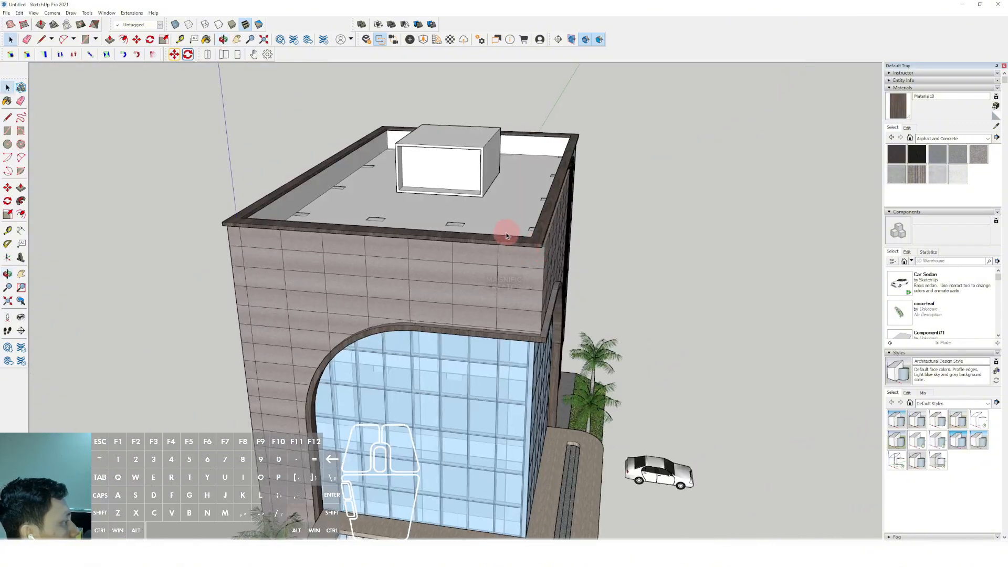
Open the roof coping group and pull its outer side faces outward on both main facades to widen the overhang.
scroll(525, 239, up, 2)
double_click(562, 241)
scroll(534, 230, up, 4)
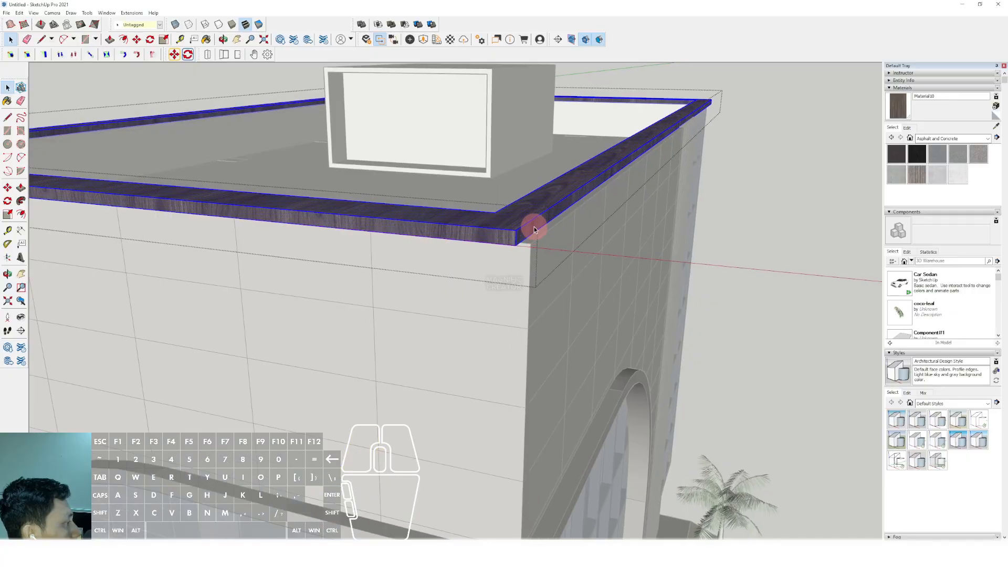
key(p)
click(537, 220)
click(583, 221)
key(space)
click(549, 239)
click(528, 250)
key(space)
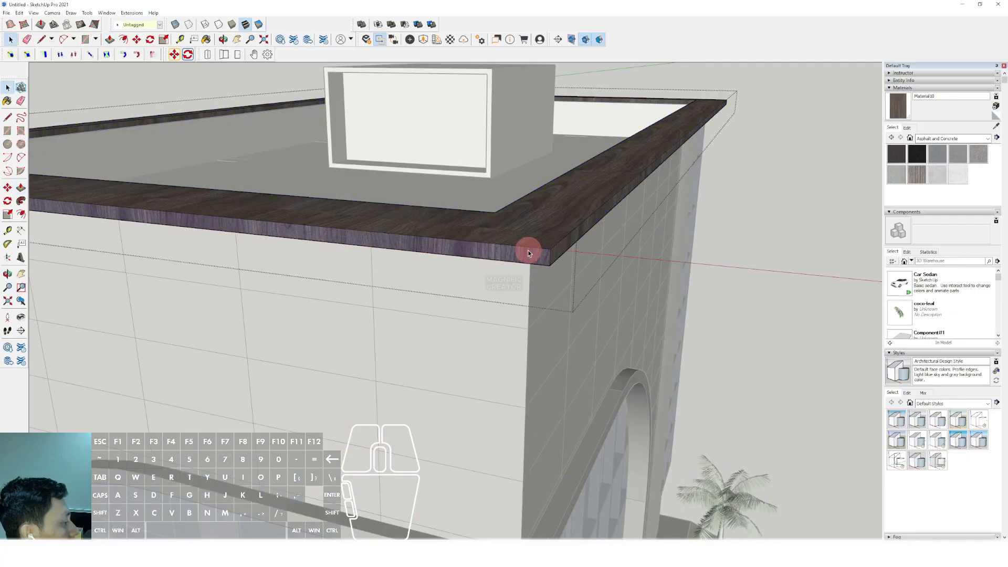
scroll(527, 250, down, 3)
click(754, 225)
Push the roof coping's outer face back slightly on the facade without fins to shorten its overhang.
middle_drag(472, 210, 294, 137)
scroll(491, 262, down, 2)
middle_drag(490, 263, 353, 215)
scroll(360, 121, up, 8)
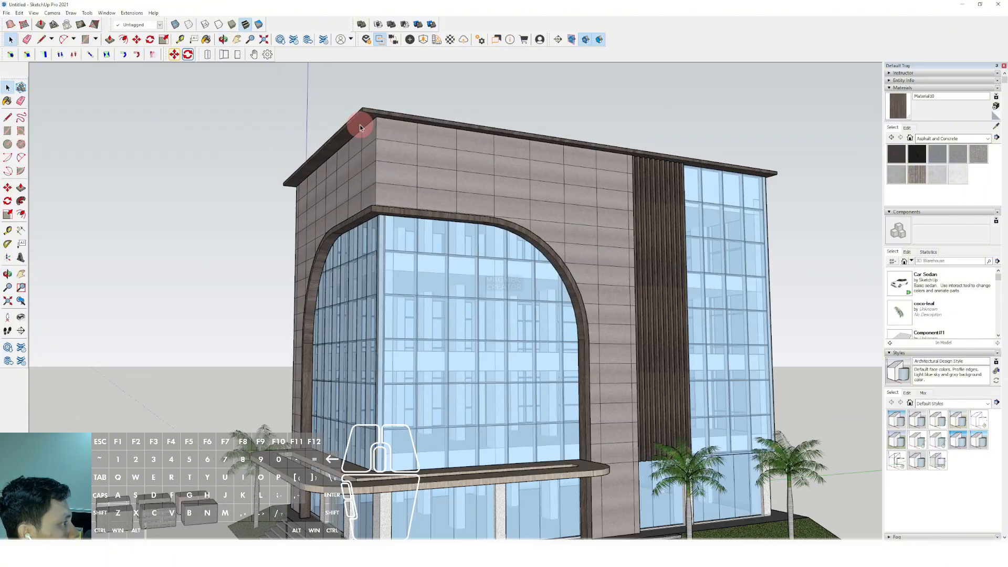
key(space)
click(363, 102)
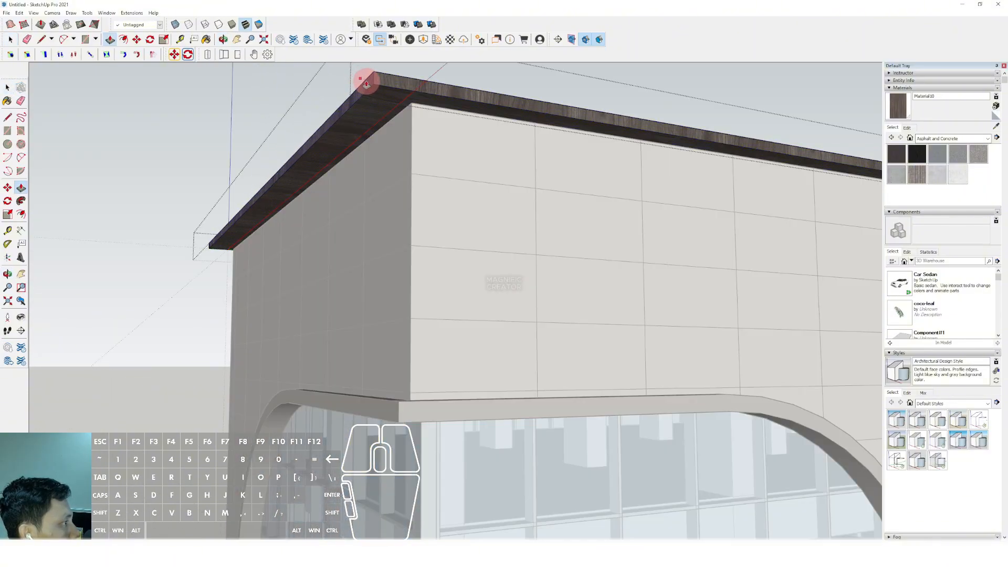
click(382, 86)
scroll(383, 101, down, 4)
key(space)
click(291, 138)
scroll(368, 126, down, 3)
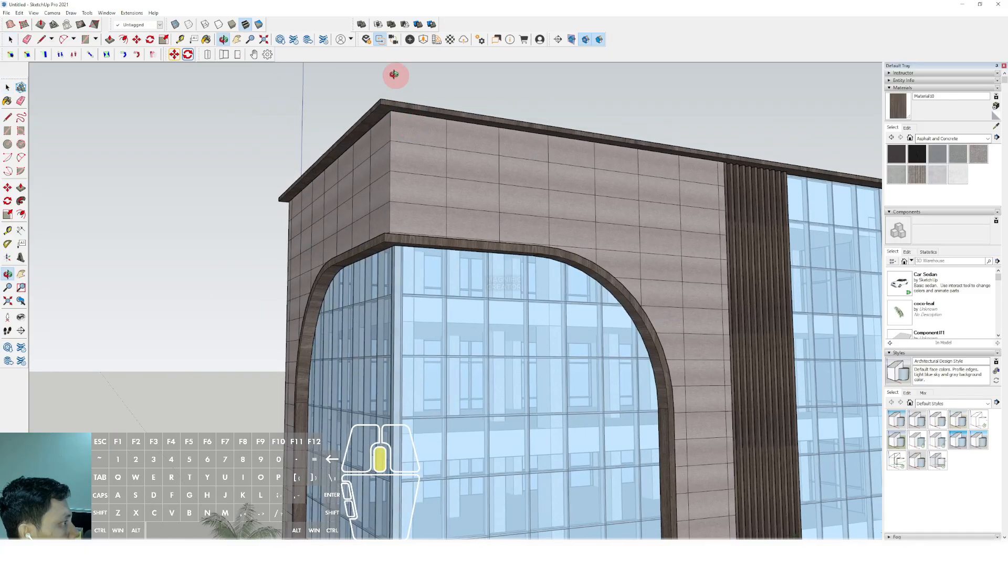
Examine the whole building from the entrance corner, including the new roof coping and canopy.
middle_drag(394, 75, 525, 280)
scroll(524, 279, down, 4)
scroll(579, 394, down, 2)
shift+middle_drag(580, 393, 425, 223)
scroll(590, 249, down, 2)
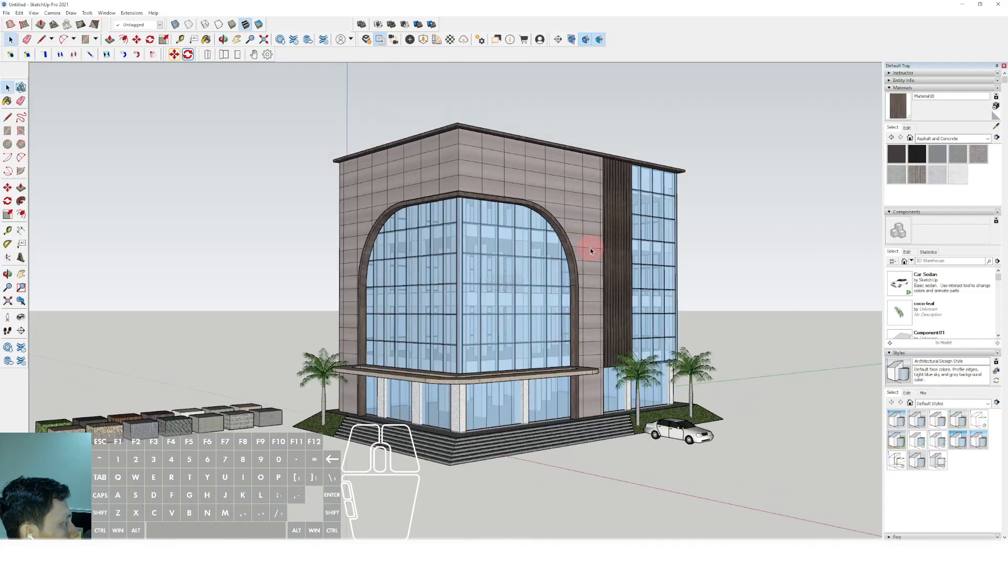
scroll(594, 261, up, 1)
scroll(593, 261, up, 5)
key(space)
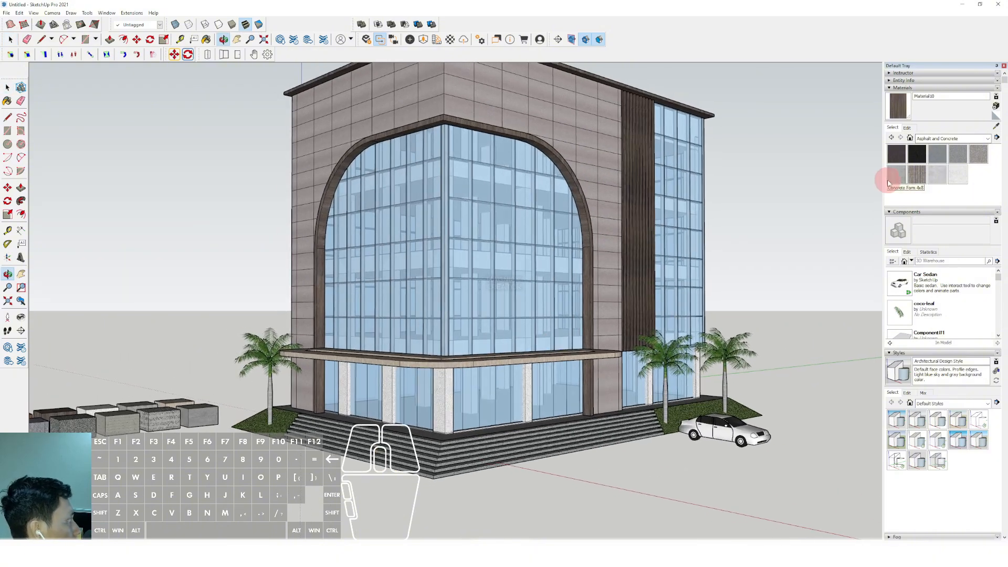
Place the woman with the handbag and the standing man from the Components Sampler on the landing at the entrance corner.
click(912, 261)
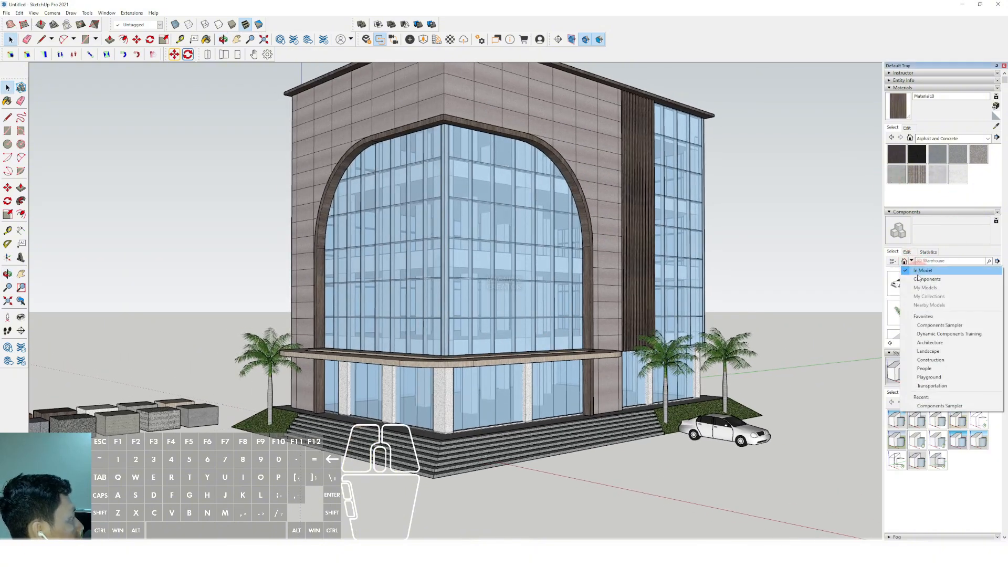
click(920, 280)
click(904, 285)
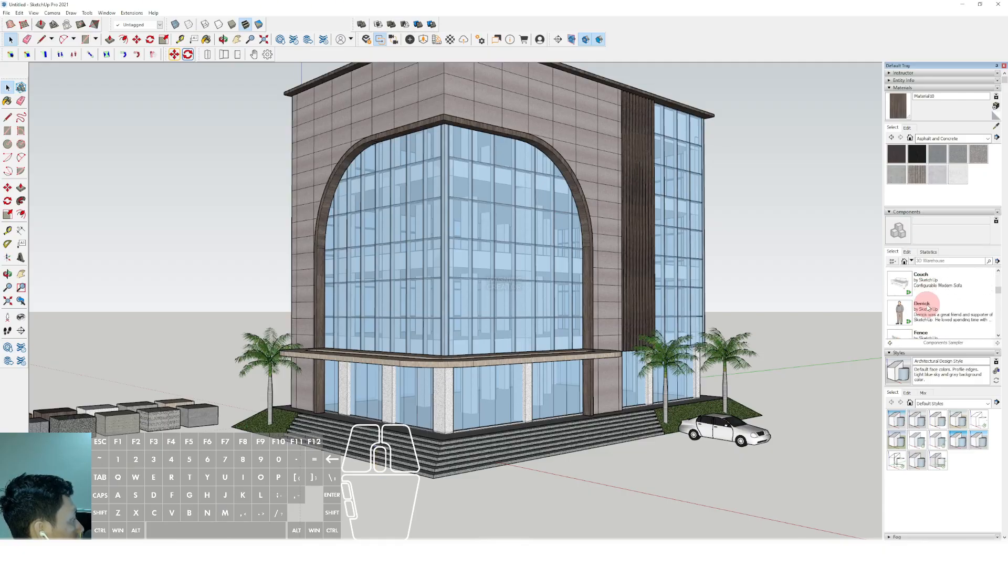
scroll(415, 443, up, 4)
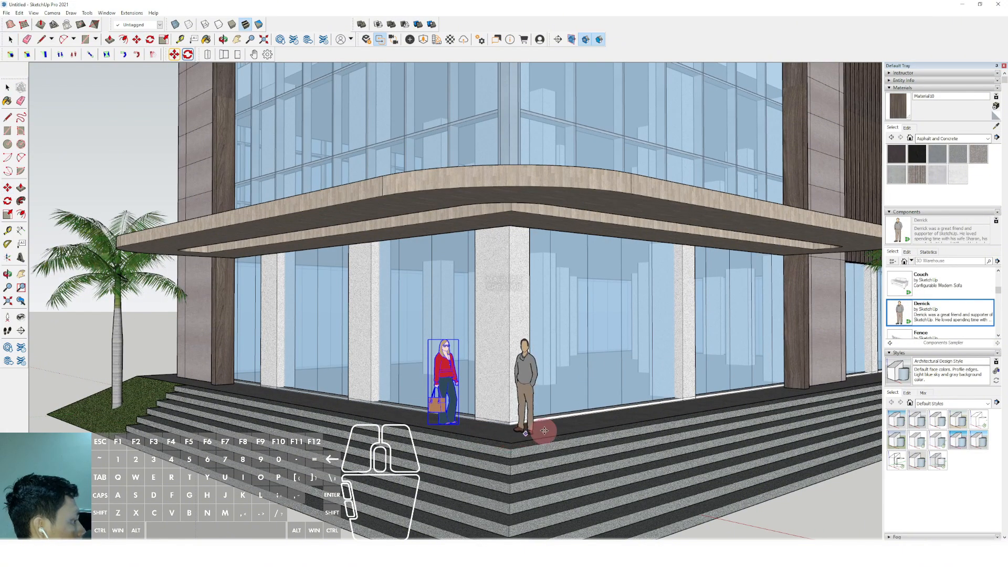
click(569, 425)
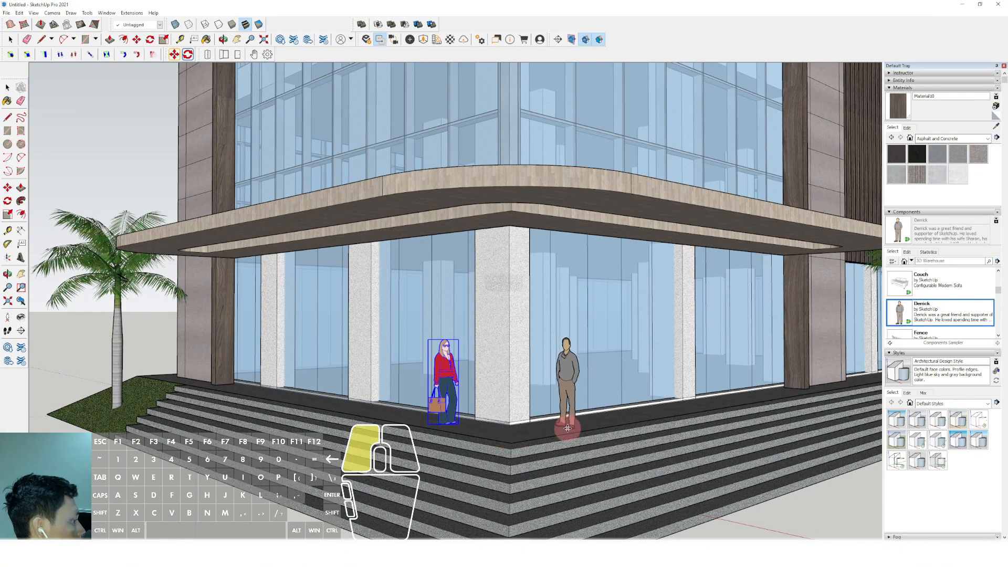
key(space)
scroll(537, 383, down, 4)
scroll(539, 376, down, 2)
click(616, 456)
Try several default styles on the model, including Urban Planning and 3D Printing, and apply the Construction Documentation Style.
scroll(567, 368, up, 2)
shift+middle_drag(567, 368, 451, 376)
scroll(526, 344, down, 1)
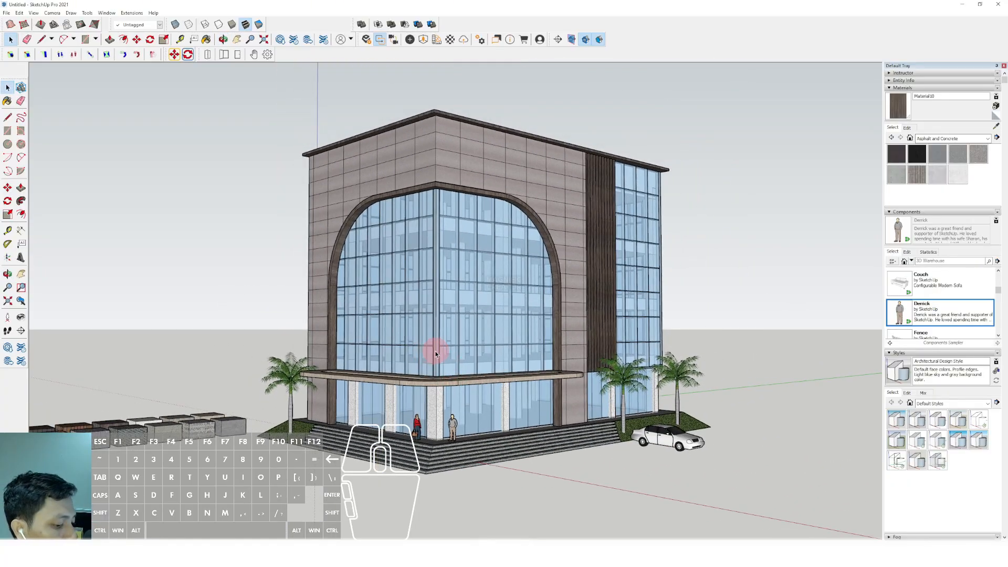
click(961, 442)
click(979, 440)
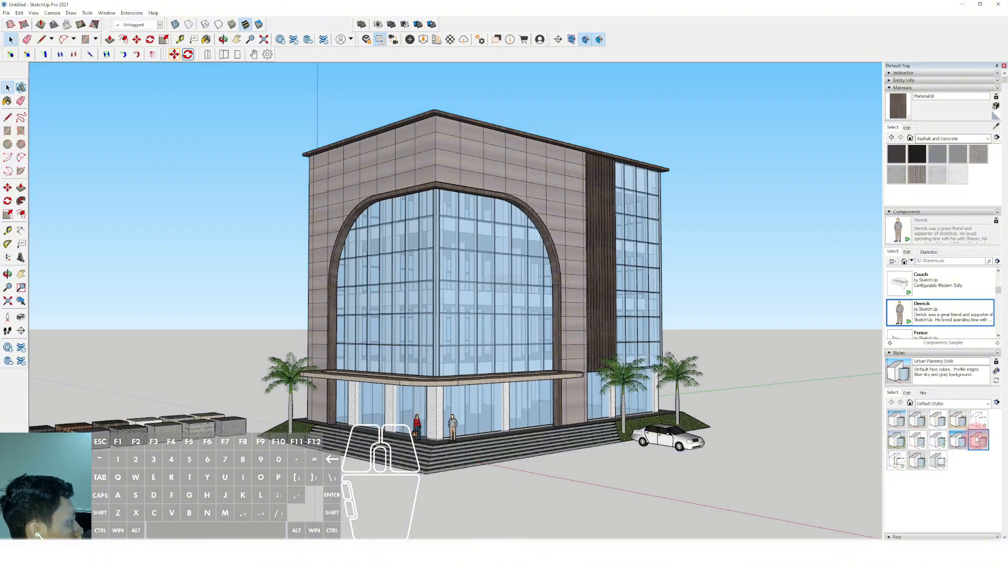
click(900, 420)
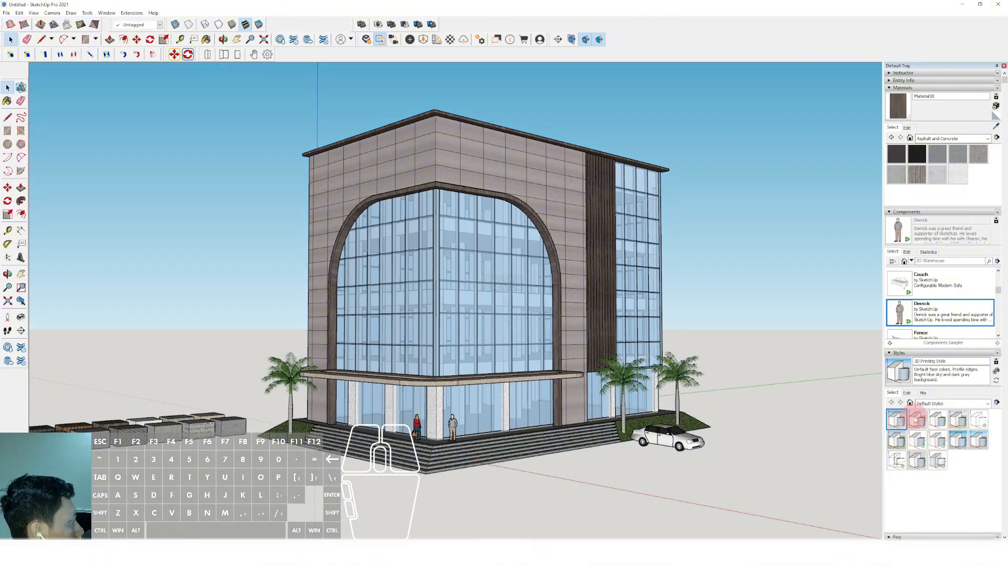
click(918, 420)
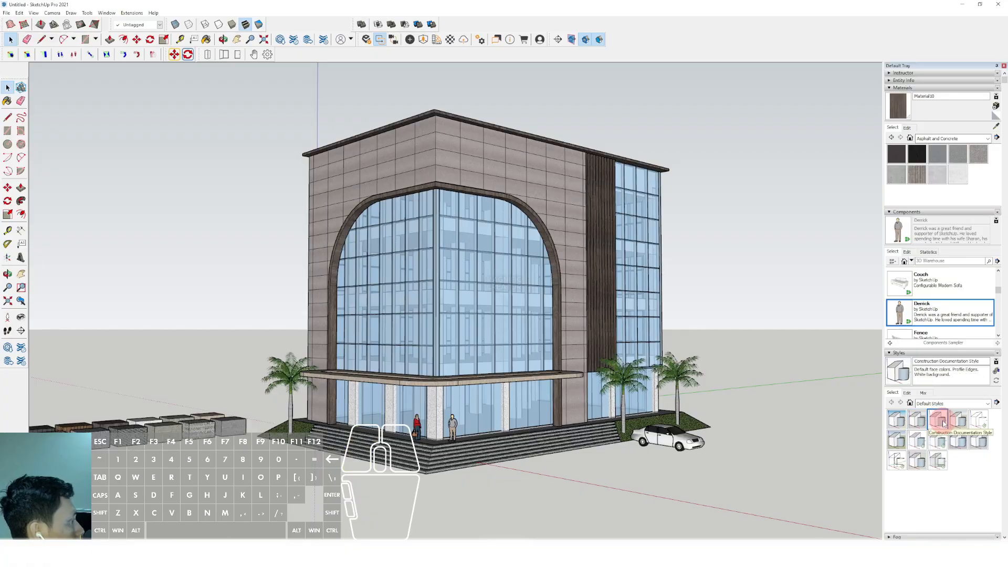
scroll(582, 343, up, 3)
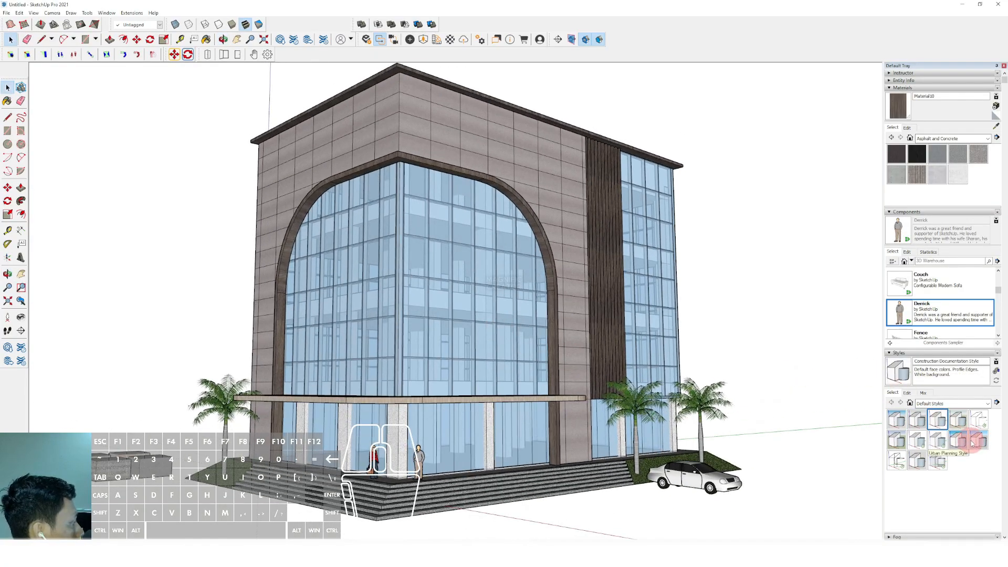
scroll(421, 252, down, 2)
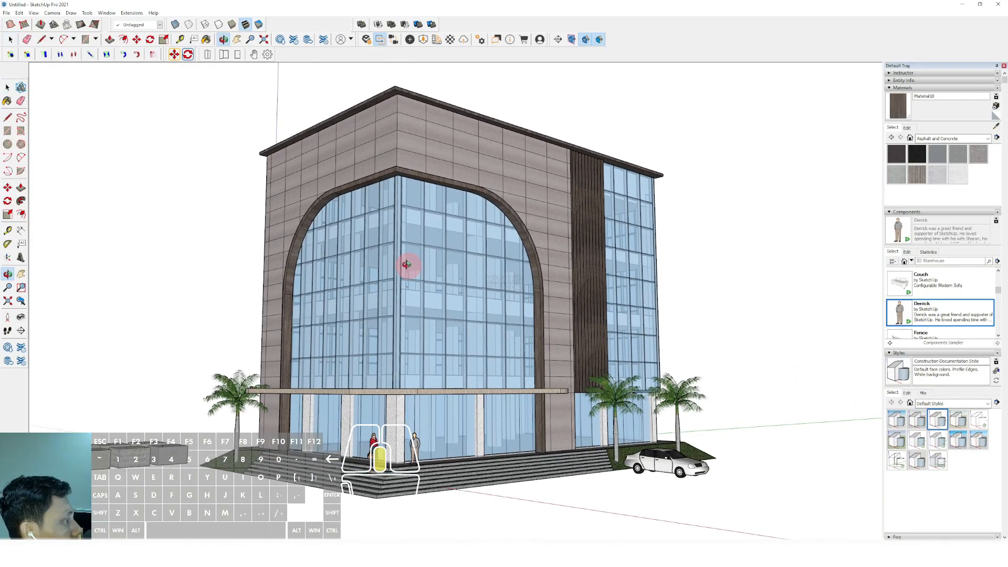
Turn on shadows and shift the sun to mid-morning so light falls on both main facades.
click(33, 12)
click(45, 106)
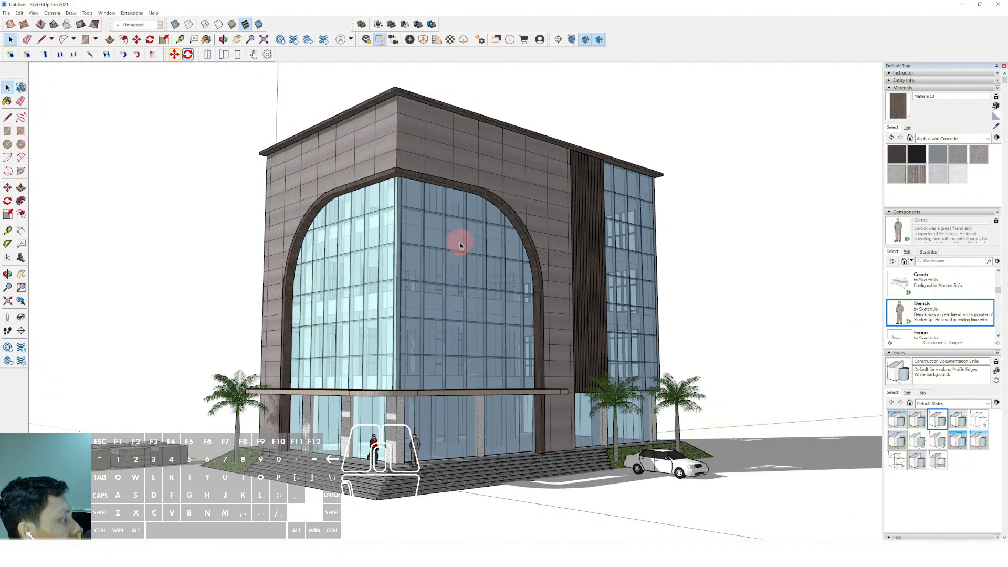
scroll(468, 250, down, 2)
scroll(475, 261, up, 3)
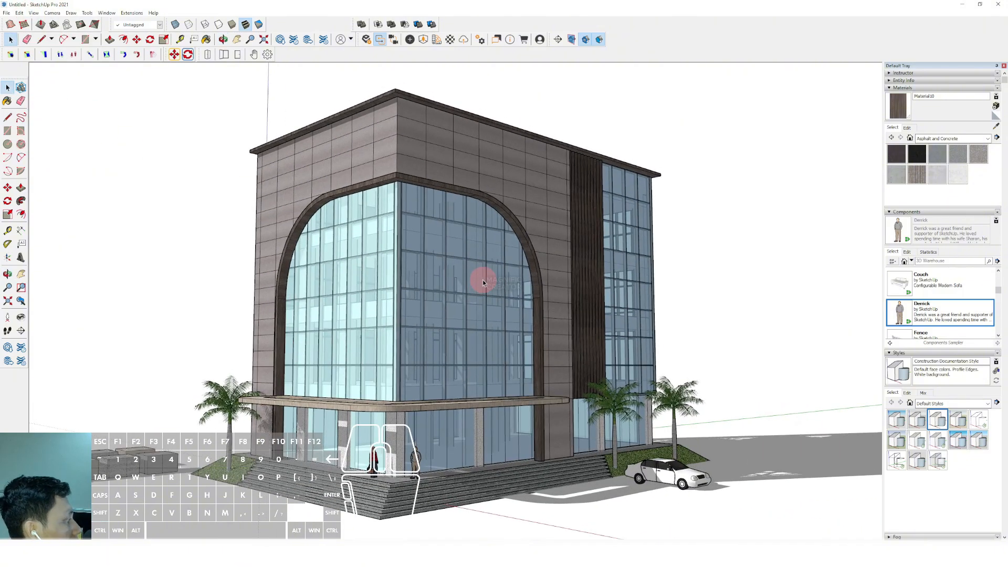
scroll(967, 468, down, 3)
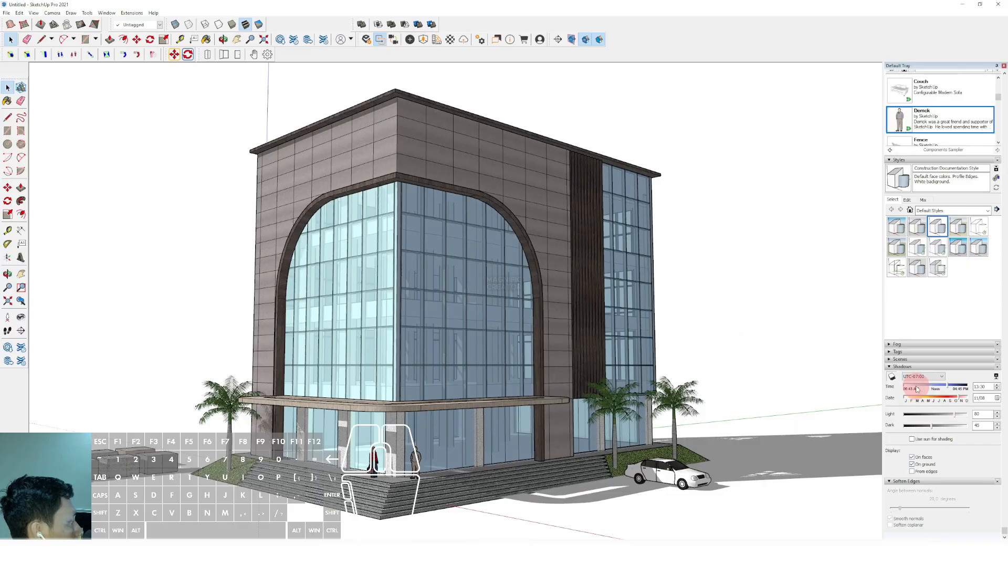
mouse_move(917, 389)
mouse_down()
mouse_move(954, 387)
mouse_move(906, 388)
mouse_move(930, 388)
mouse_up()
scroll(492, 368, down, 1)
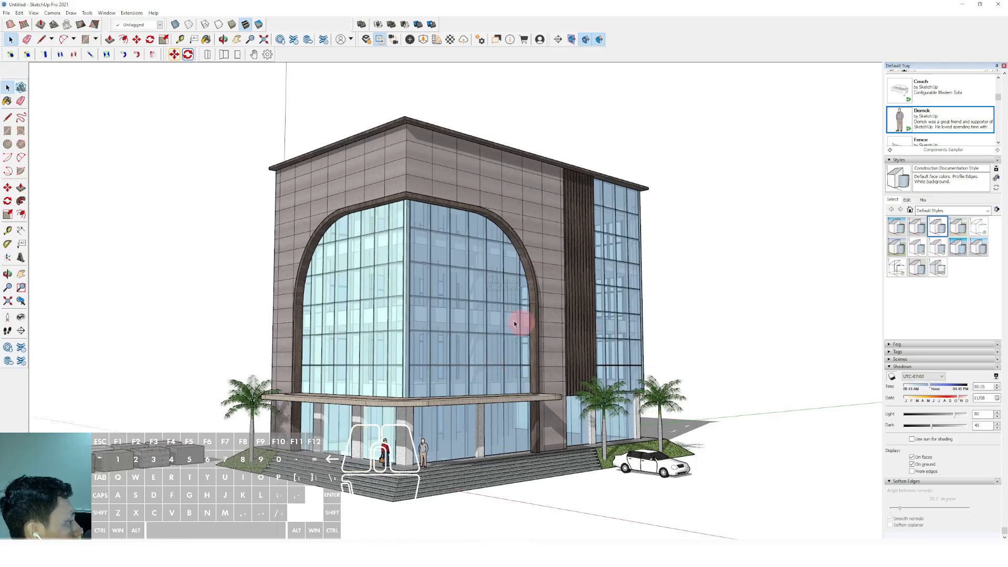
Examine the flat roof, the wood coping and the cast shadows from above.
scroll(507, 319, down, 1)
middle_drag(504, 303, 488, 439)
scroll(582, 216, up, 5)
scroll(582, 216, down, 3)
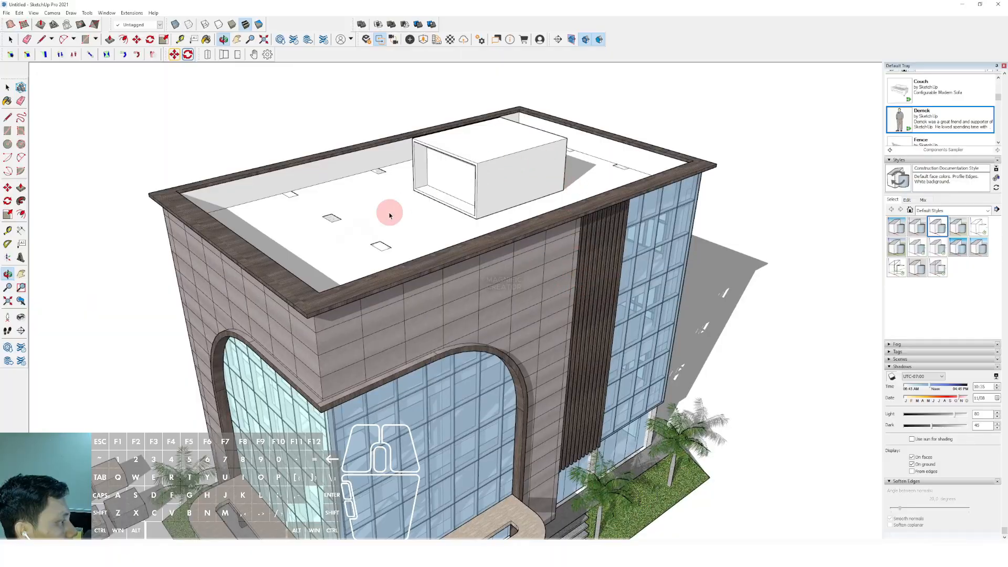
middle_drag(387, 214, 393, 328)
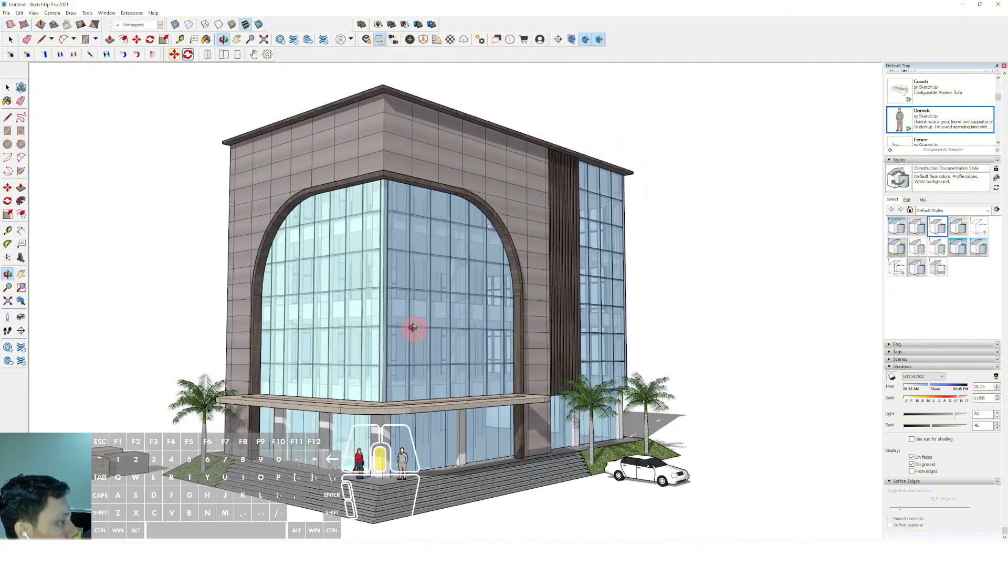
Frame the building from the entrance corner and apply the Urban Planning Style for a blue sky.
middle_drag(443, 360, 482, 354)
middle_drag(492, 390, 484, 410)
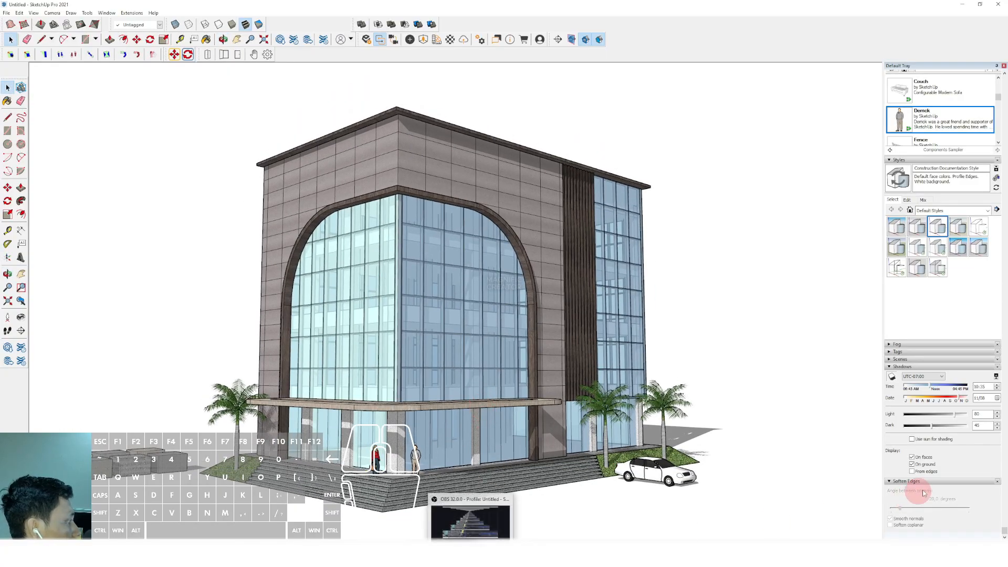
click(975, 251)
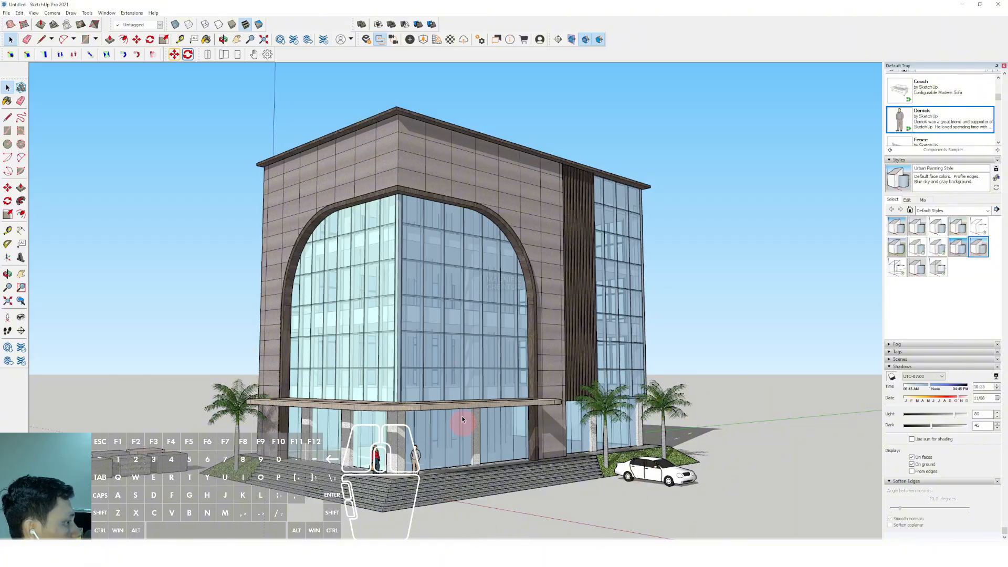
click(51, 13)
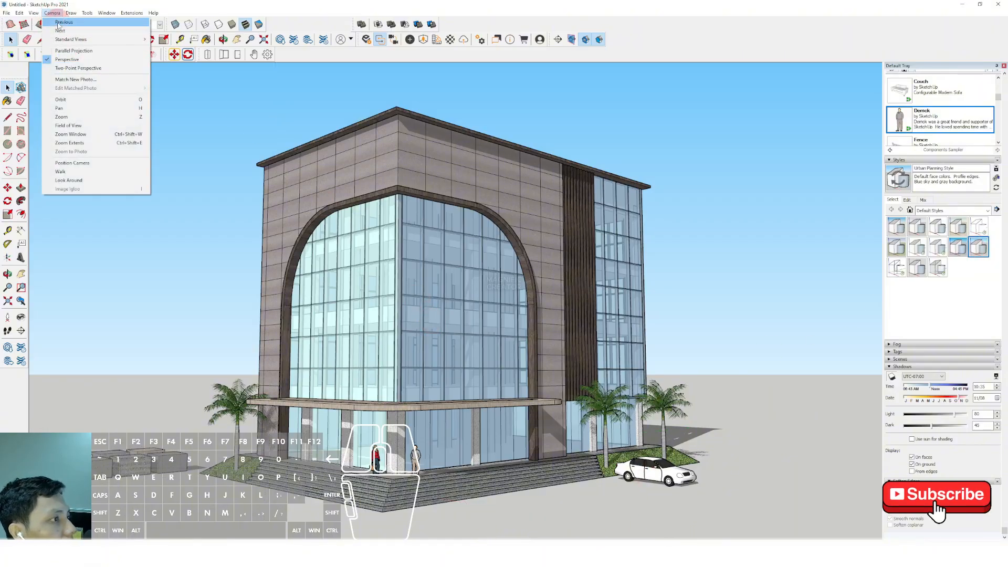
click(67, 67)
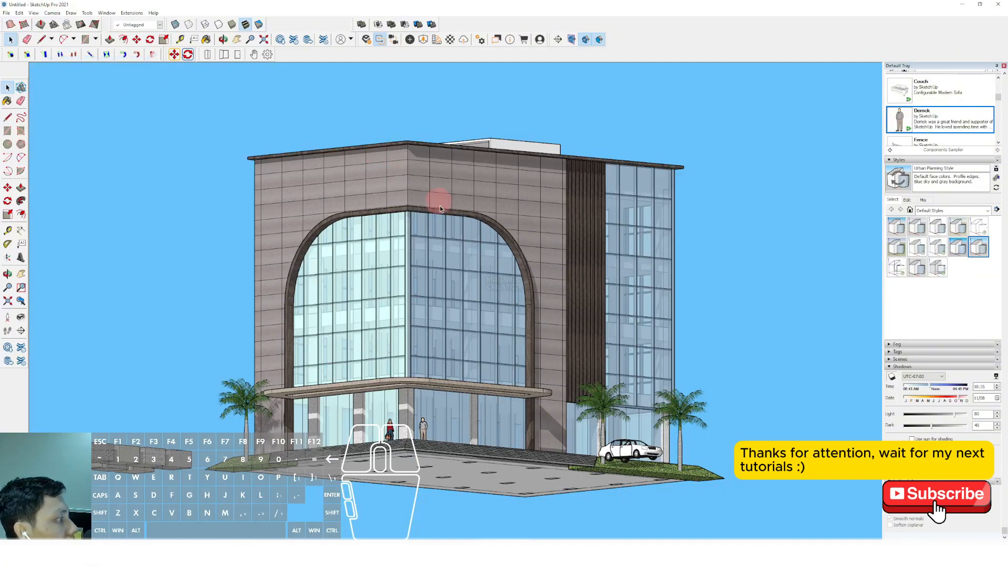
click(52, 14)
click(67, 59)
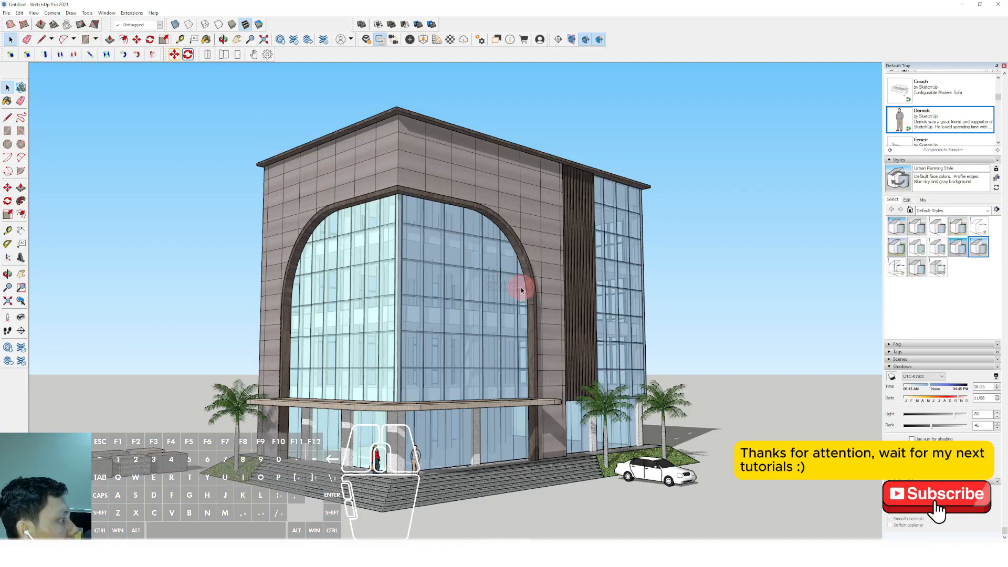
Switch the camera to Two-Point Perspective and frame the whole building with its stairs, palms and car.
click(52, 14)
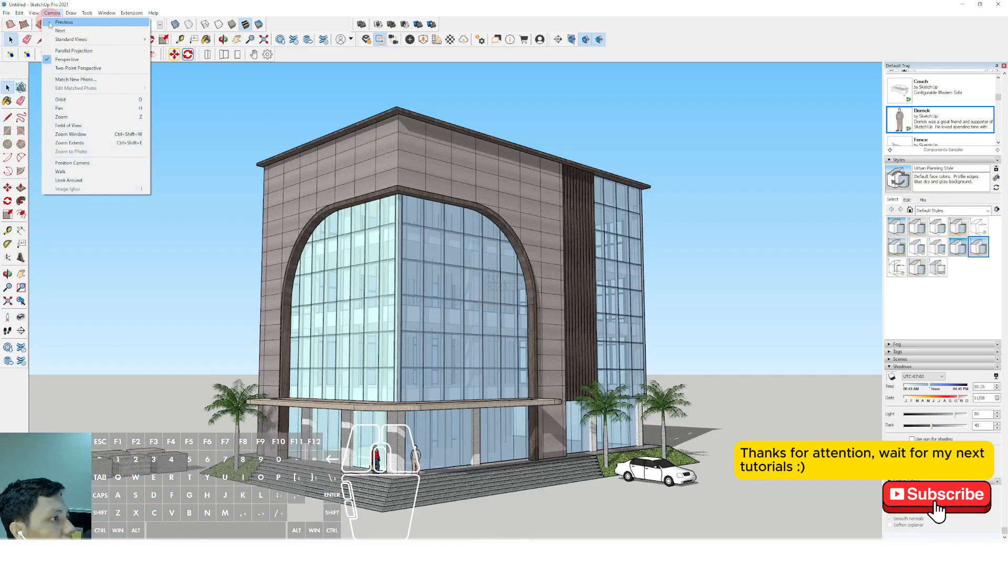
click(66, 68)
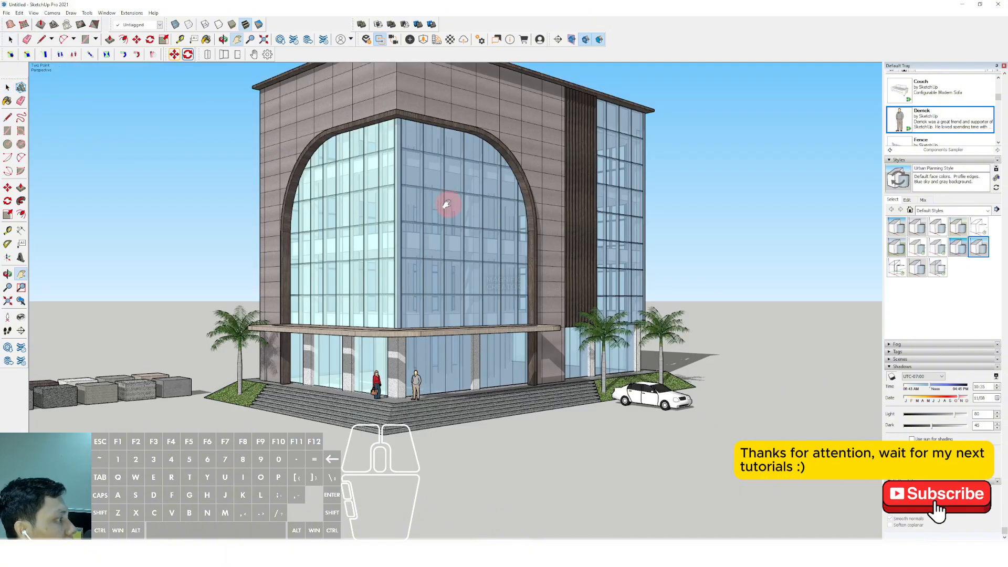
drag(446, 204, 452, 272)
key(space)
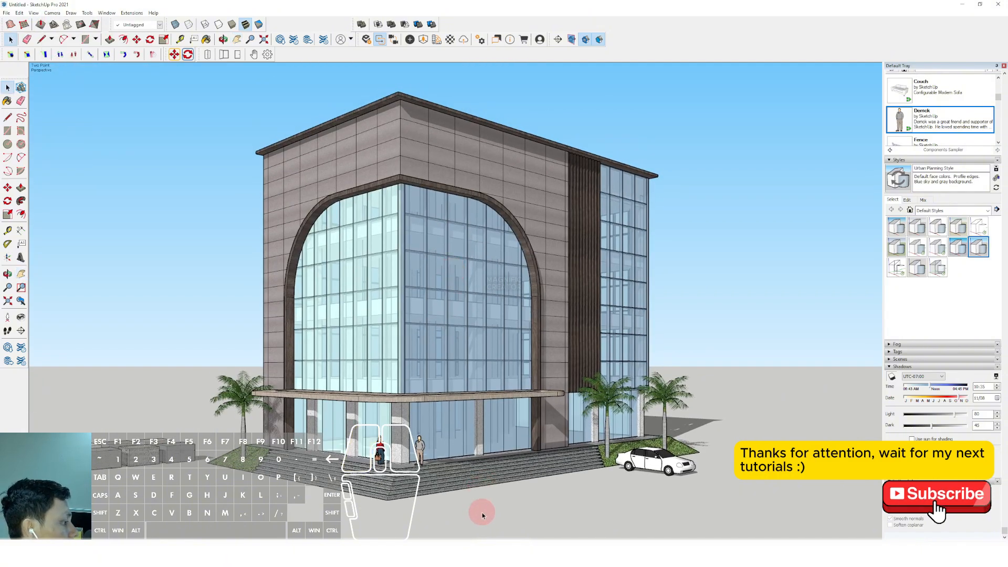